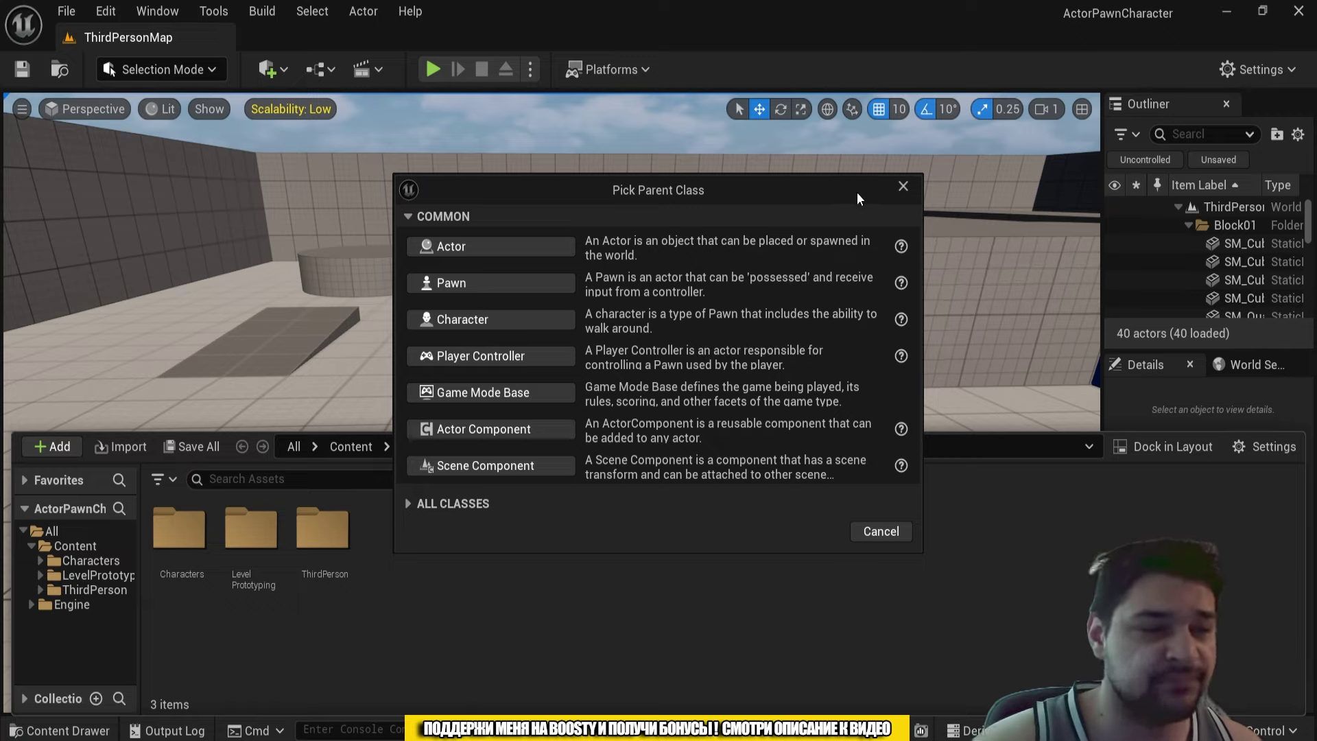
# Step: Close the Pick Parent Class dialog without creating a class, returning to ThirdPersonMap
pyautogui.click(895, 188)
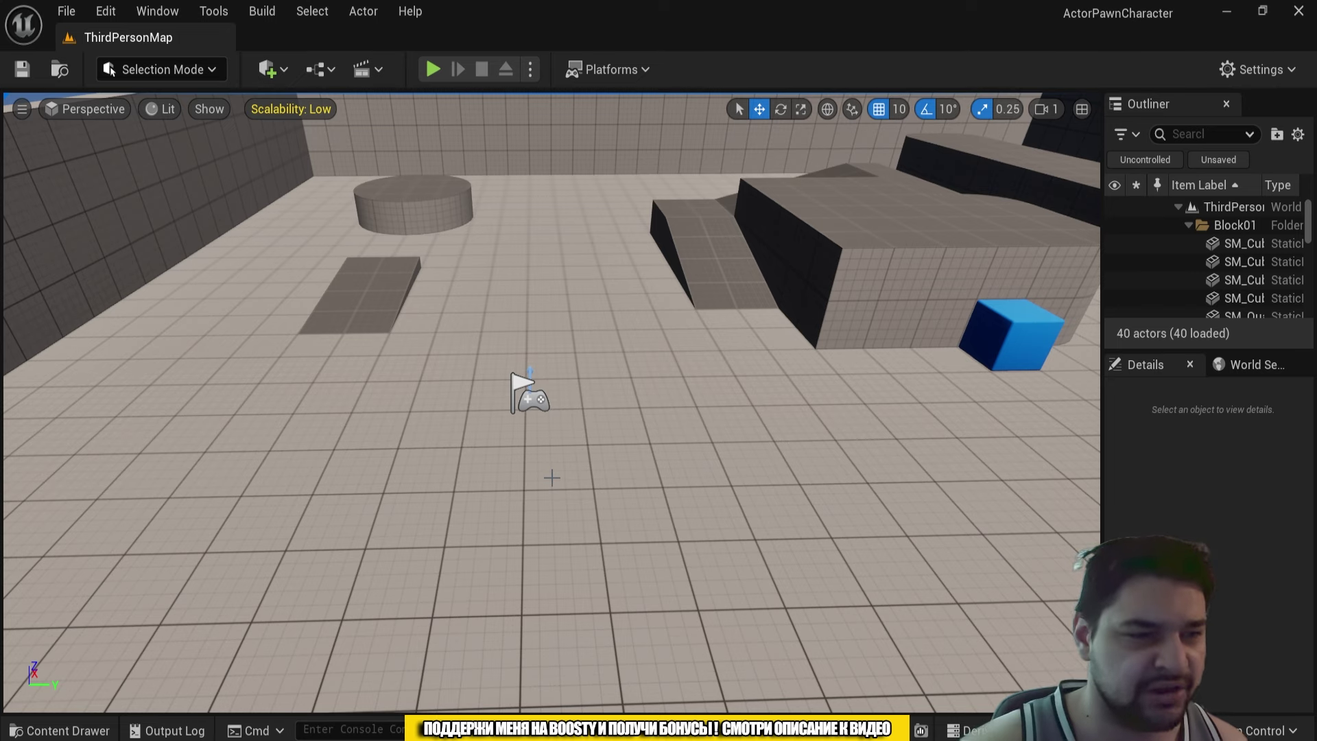
pyautogui.click(429, 209)
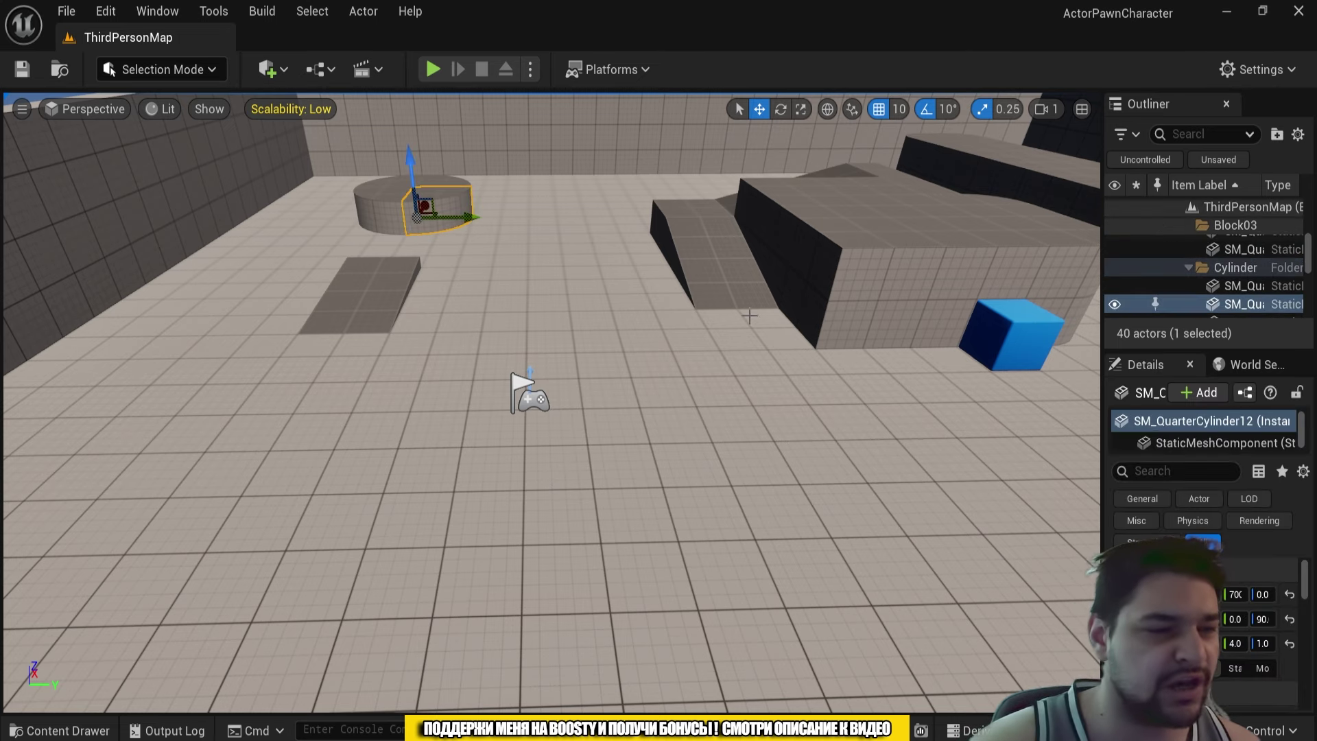
pyautogui.click(795, 302)
pyautogui.click(752, 314)
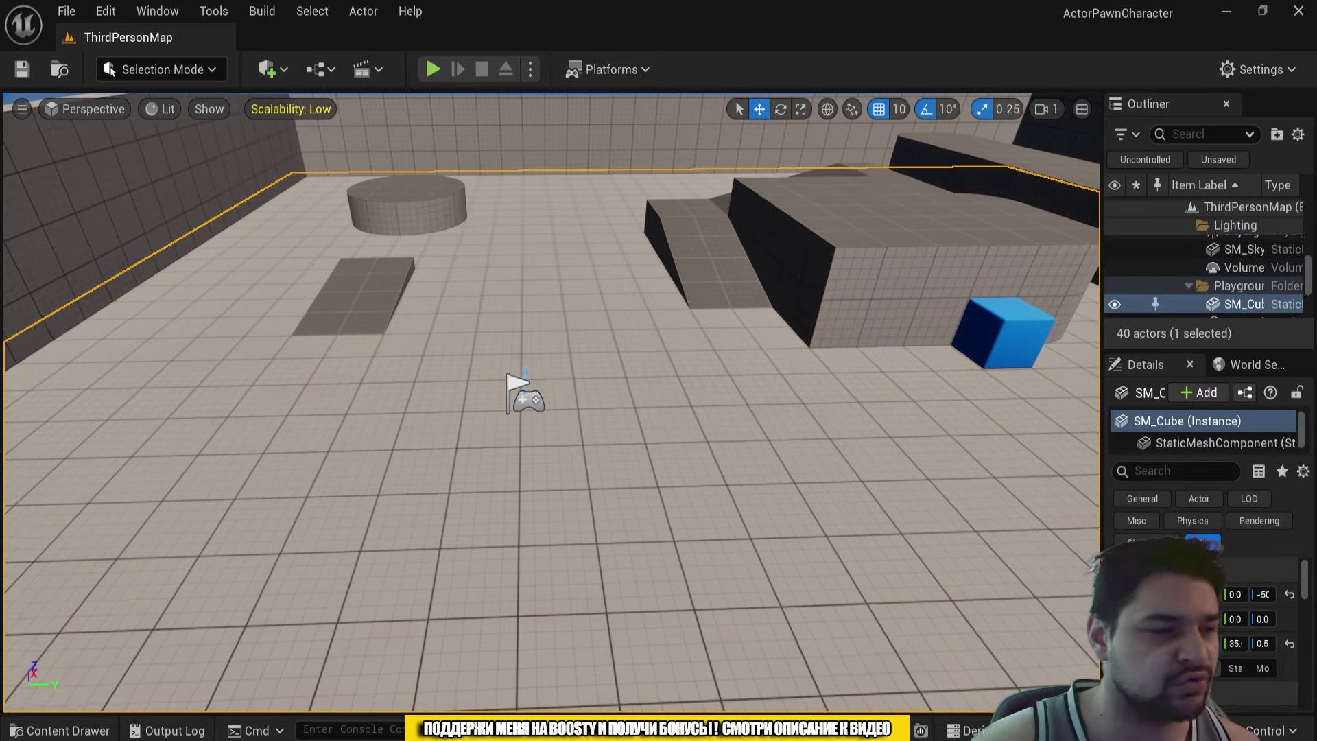
pyautogui.click(231, 185)
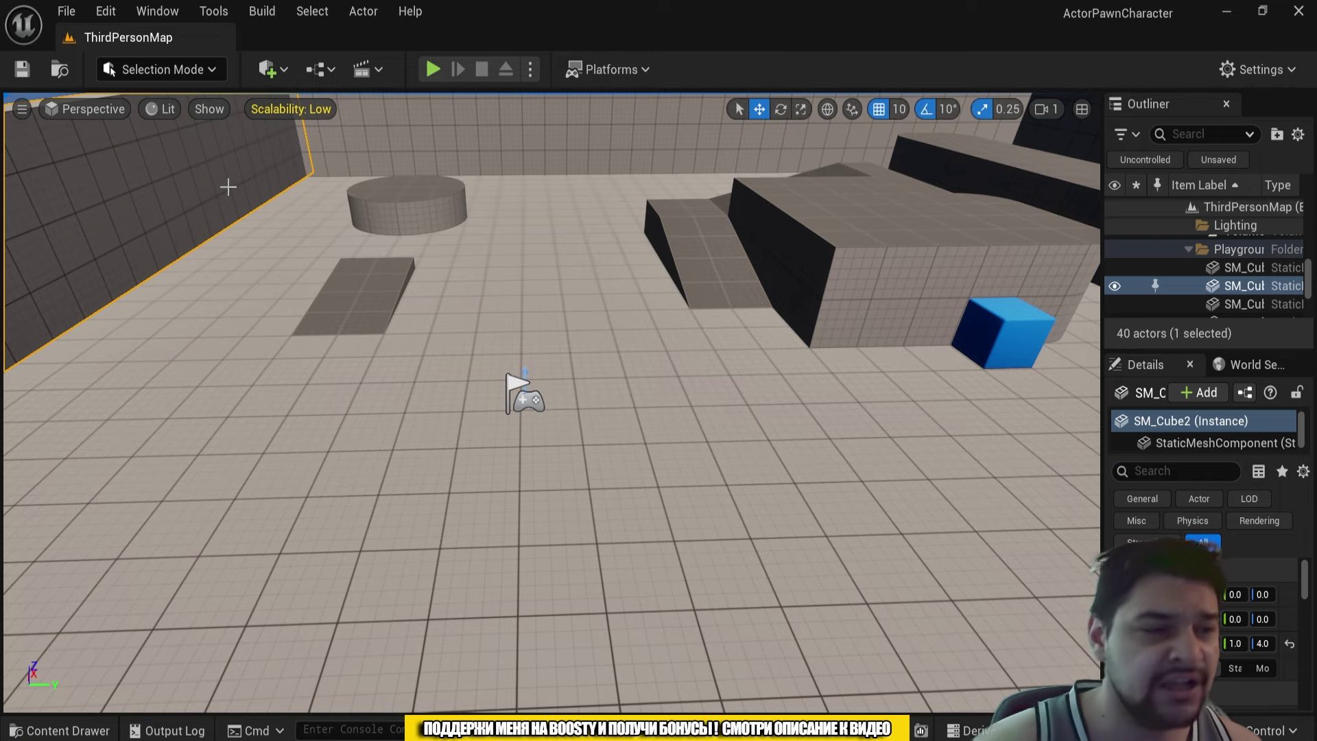
pyautogui.moveTo(228, 187)
pyautogui.mouseDown(button='right')
pyautogui.moveTo(275, 205)
pyautogui.moveTo(274, 226)
pyautogui.mouseUp(button='right')
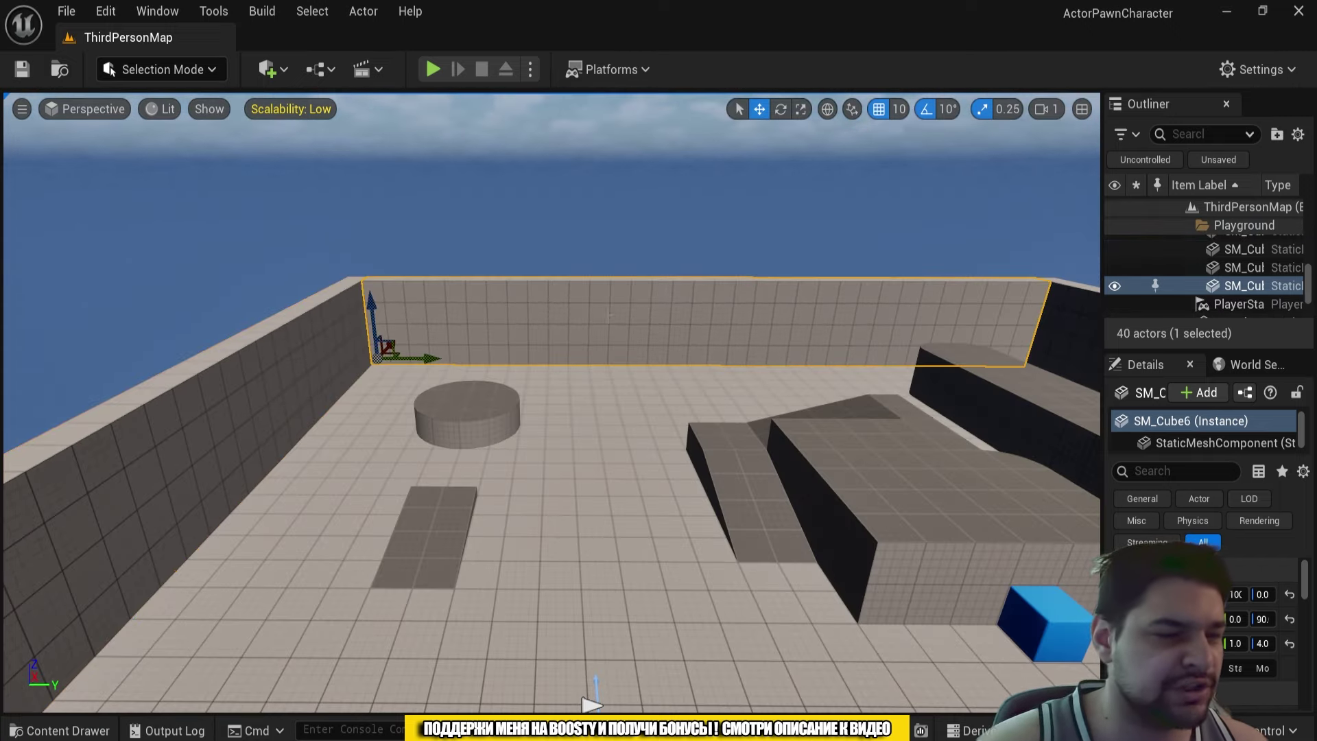
pyautogui.click(685, 406)
pyautogui.moveTo(684, 405); pyautogui.dragTo(692, 411, button='right')
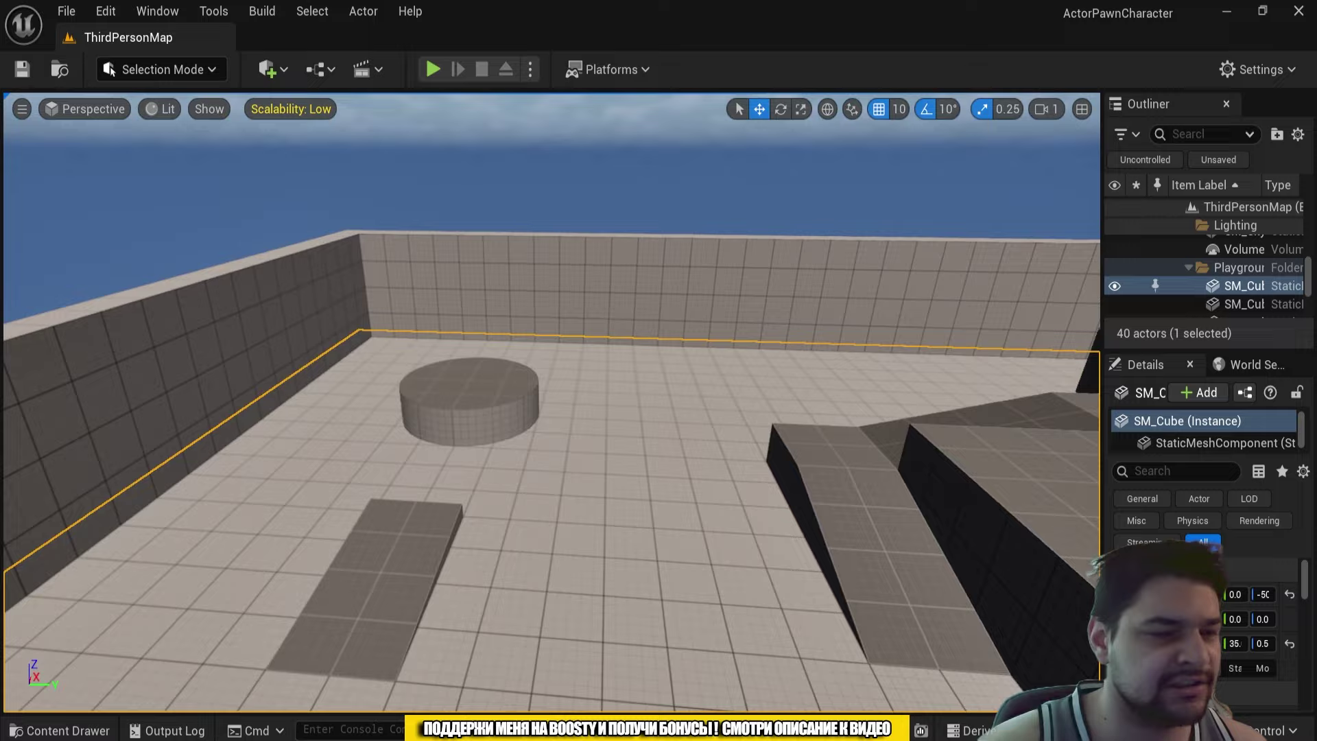
pyautogui.moveTo(549, 405)
pyautogui.mouseDown(button='right')
pyautogui.moveTo(549, 370)
pyautogui.moveTo(521, 370)
pyautogui.mouseUp(button='right')
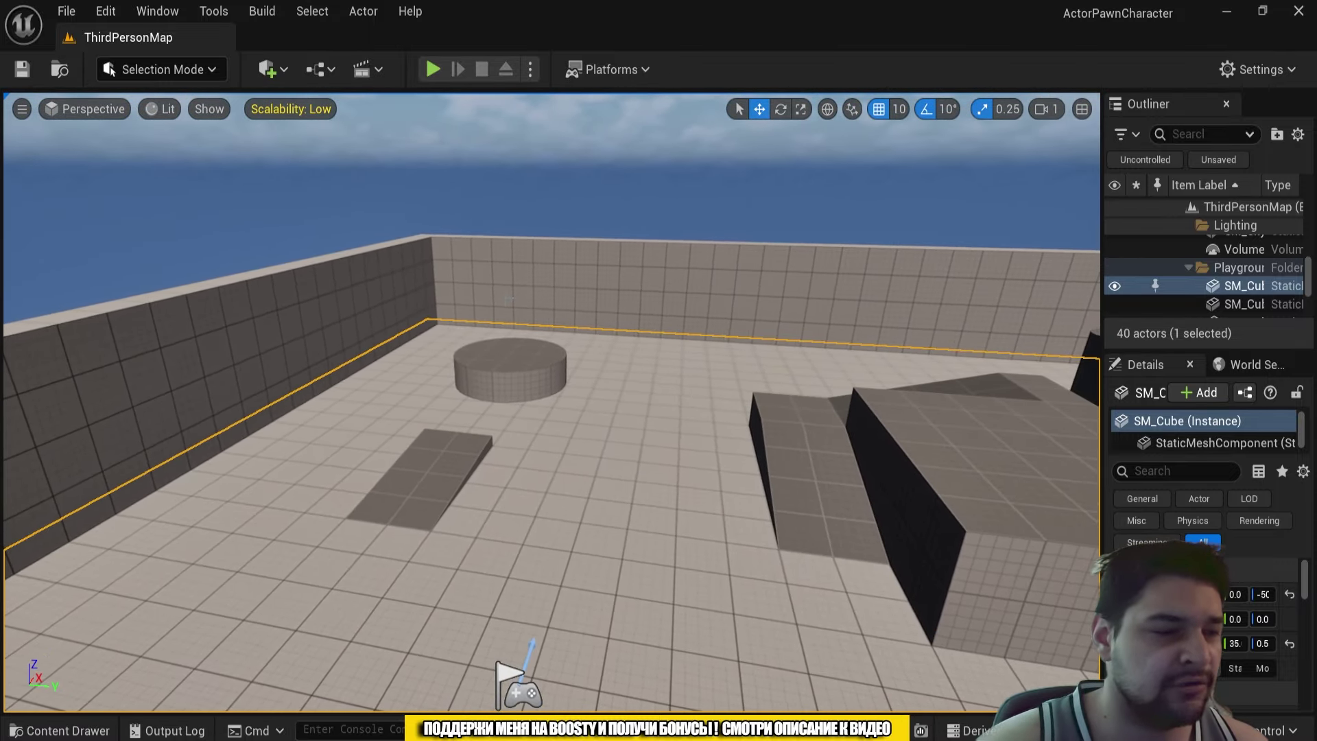
pyautogui.click(347, 294)
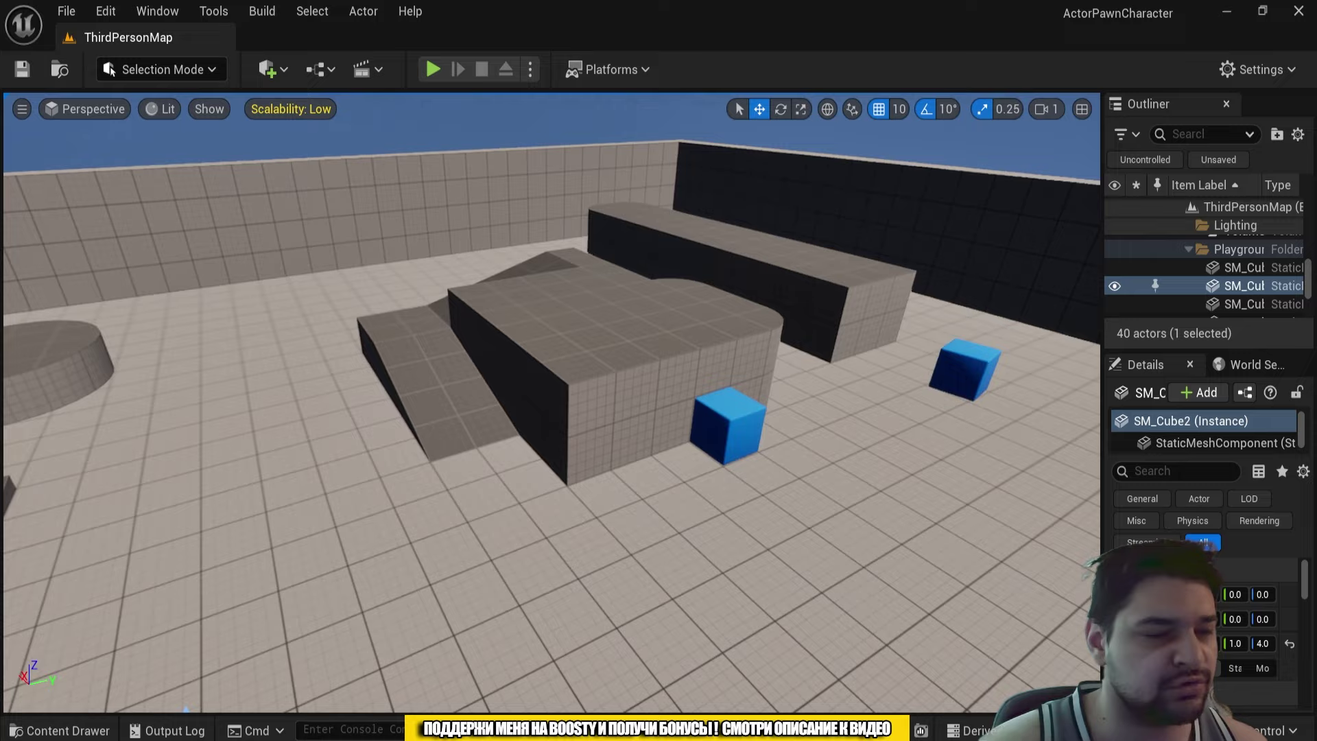
pyautogui.moveTo(312, 297); pyautogui.dragTo(720, 305, button='right')
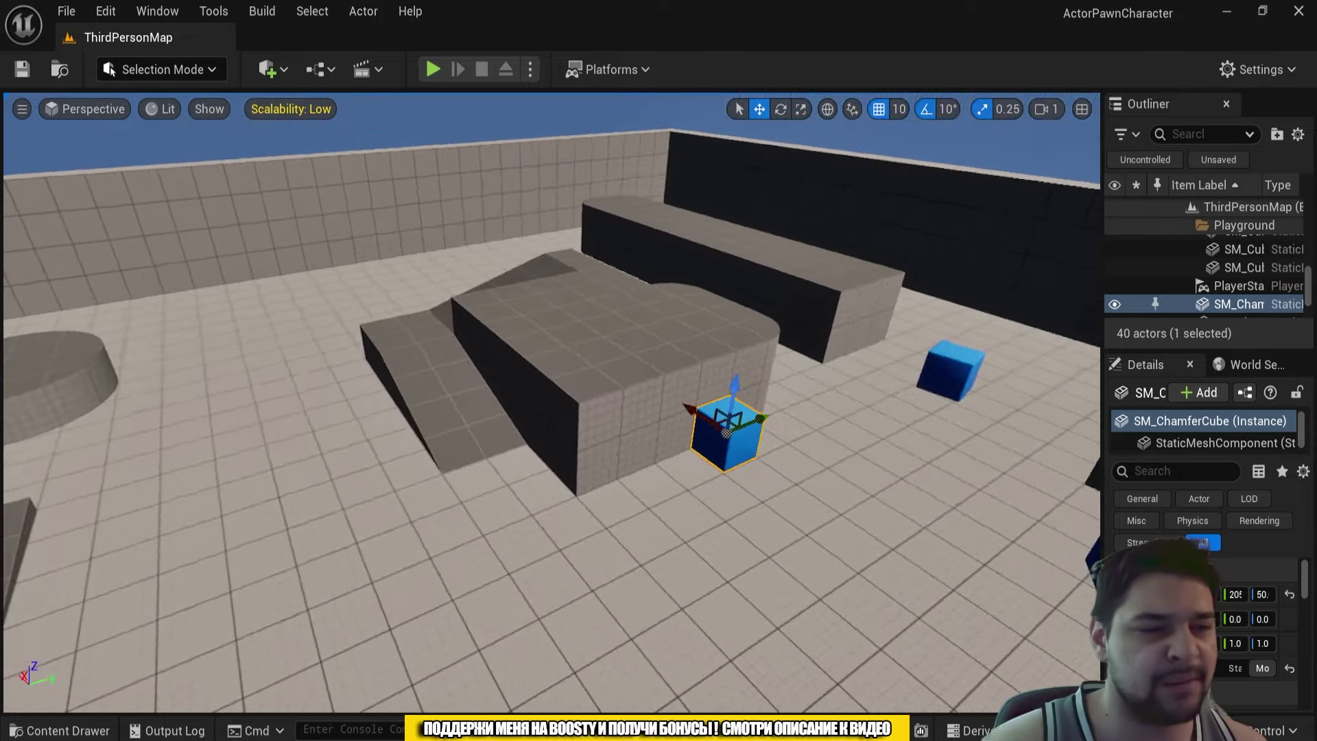
pyautogui.moveTo(548, 370); pyautogui.dragTo(548, 370, button='right')
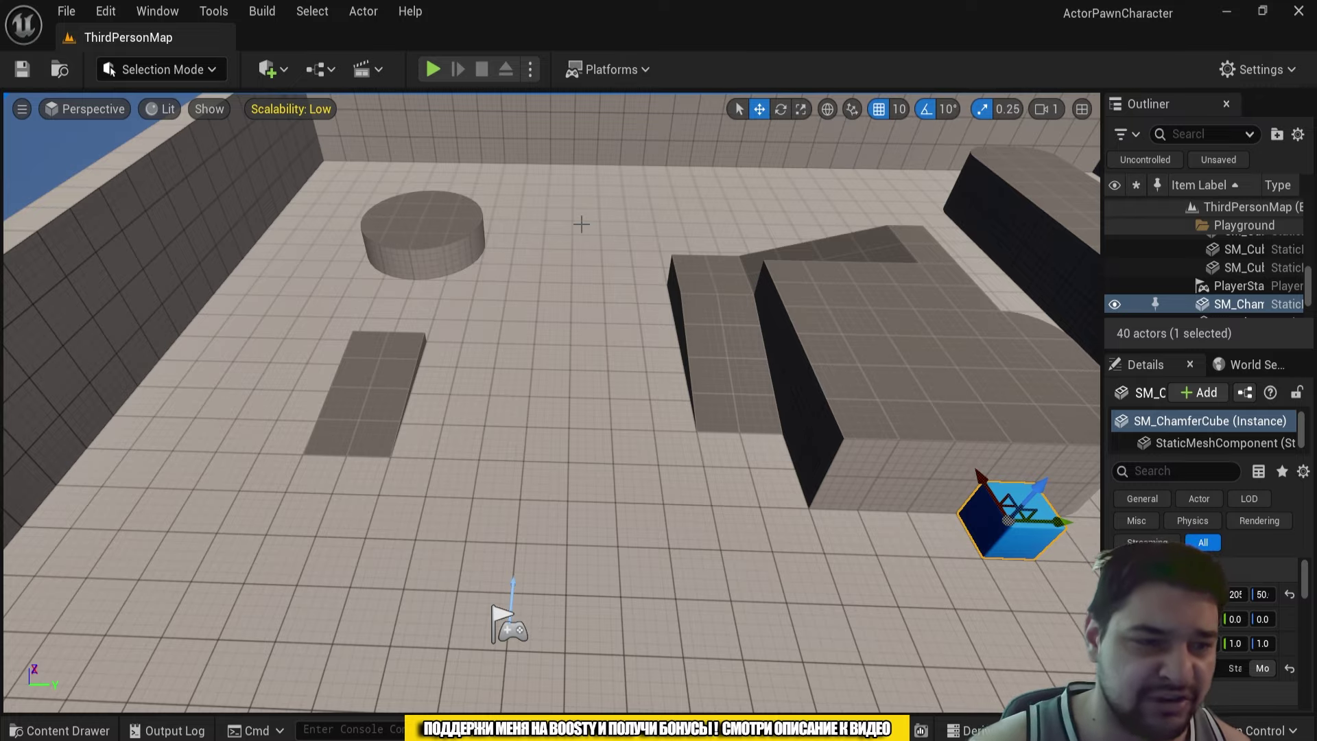
pyautogui.press('f')
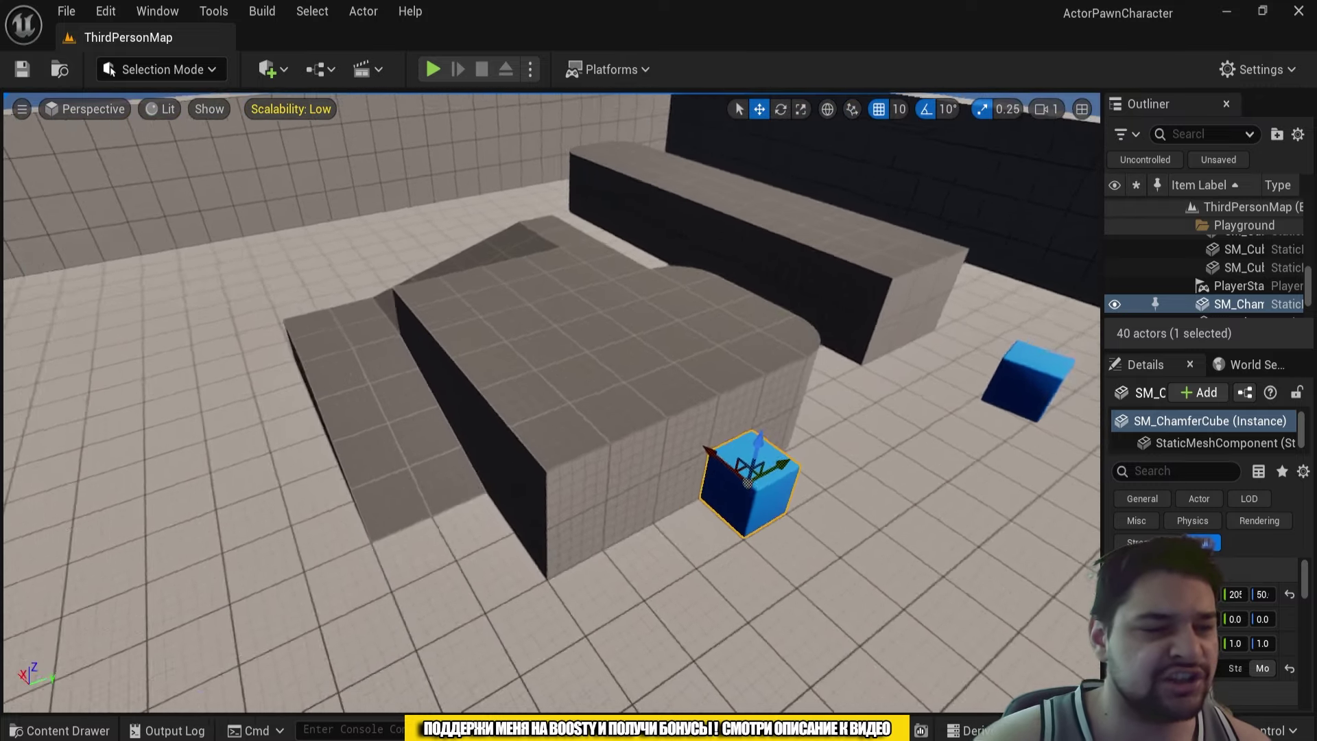
pyautogui.moveTo(584, 224); pyautogui.dragTo(584, 224, button='right')
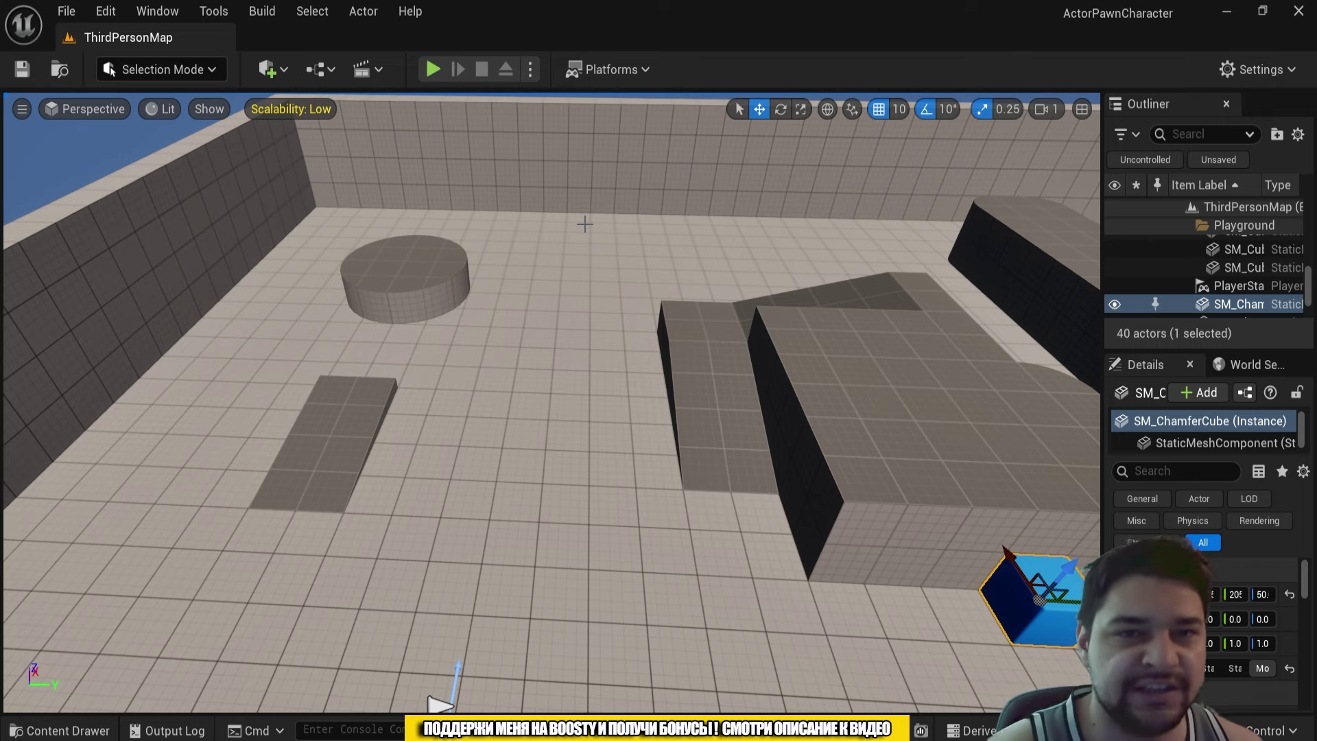
# Step: Create a Pawn-based Blueprint Class in Content named BP_Car
pyautogui.hotkey('ctrl', 'space')
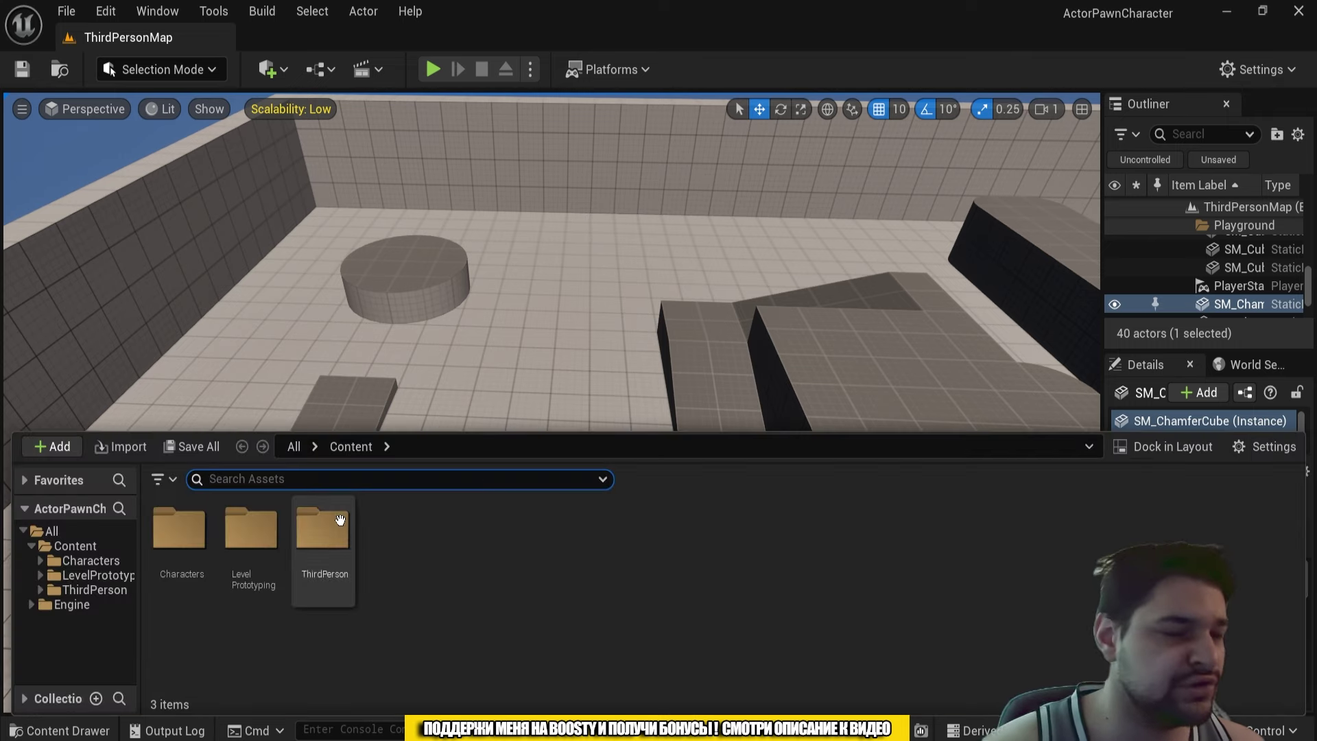
pyautogui.rightClick(389, 527)
pyautogui.click(472, 342)
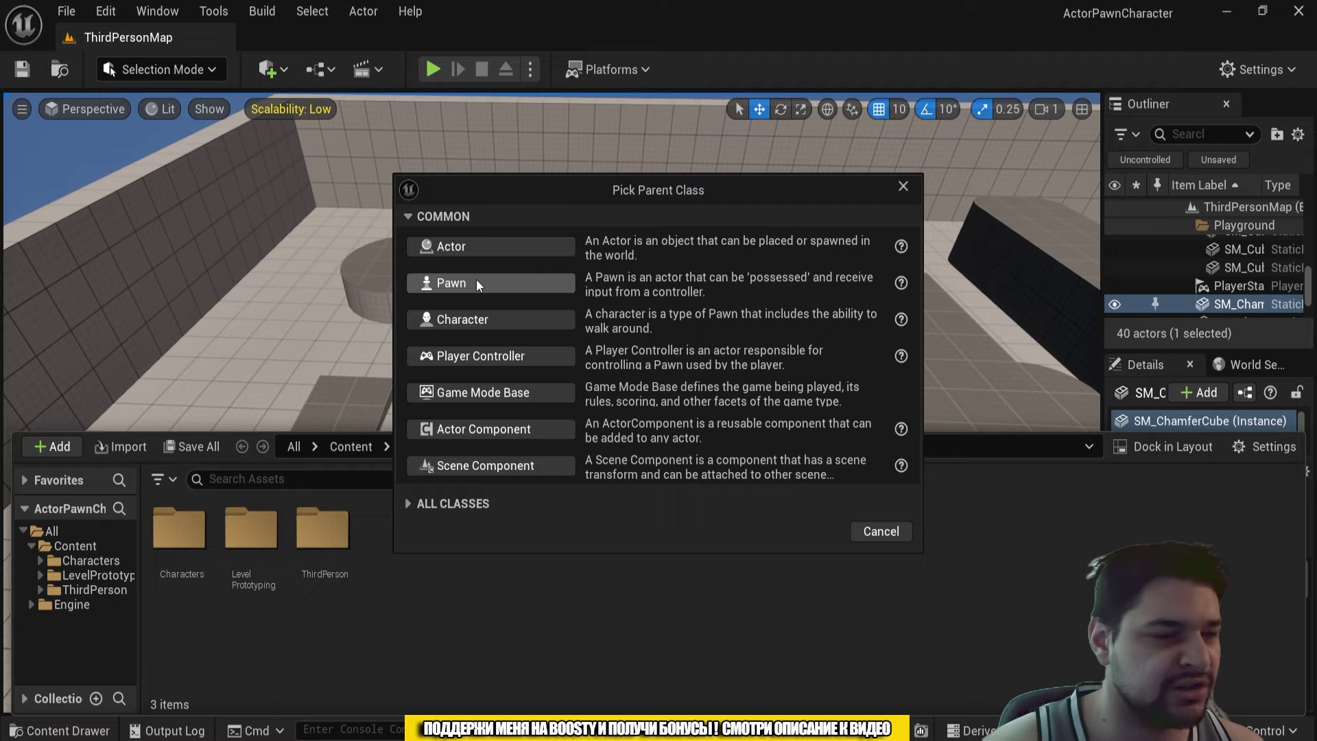
pyautogui.click(476, 288)
pyautogui.write('BP')
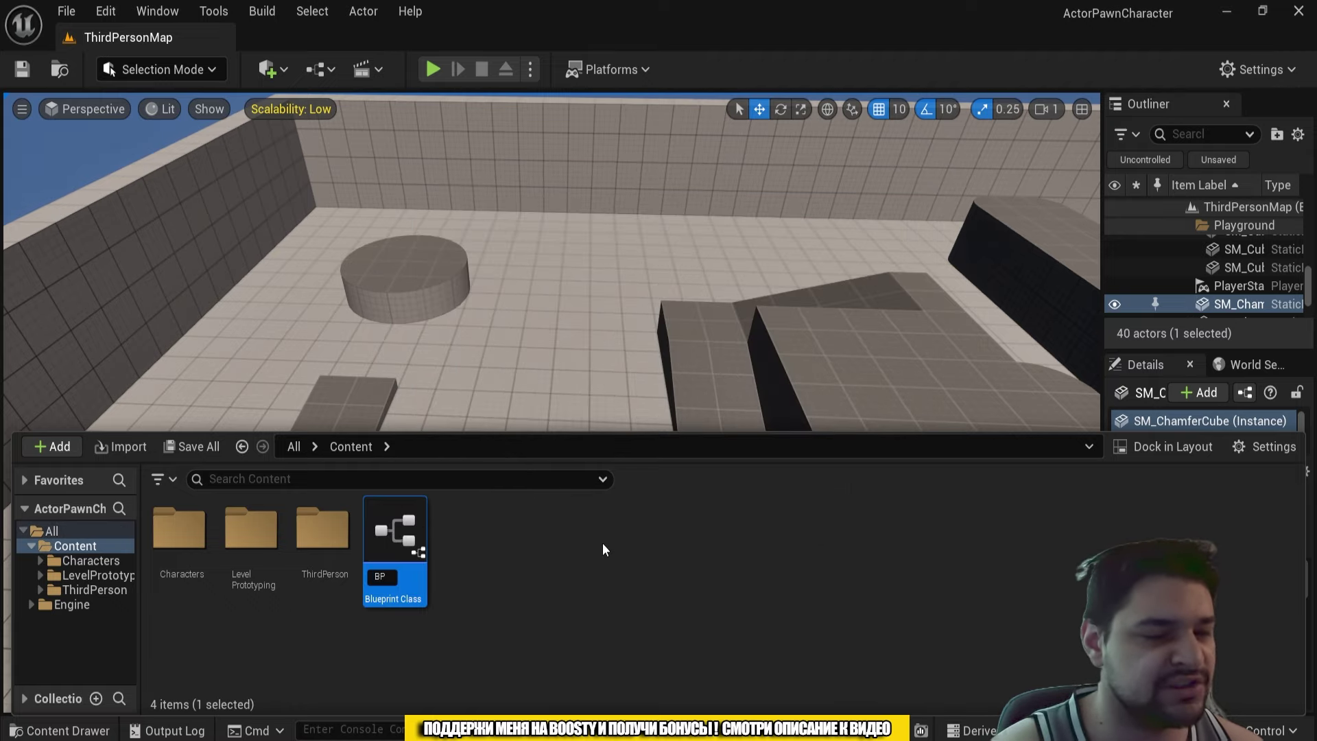
pyautogui.write('_Ca')
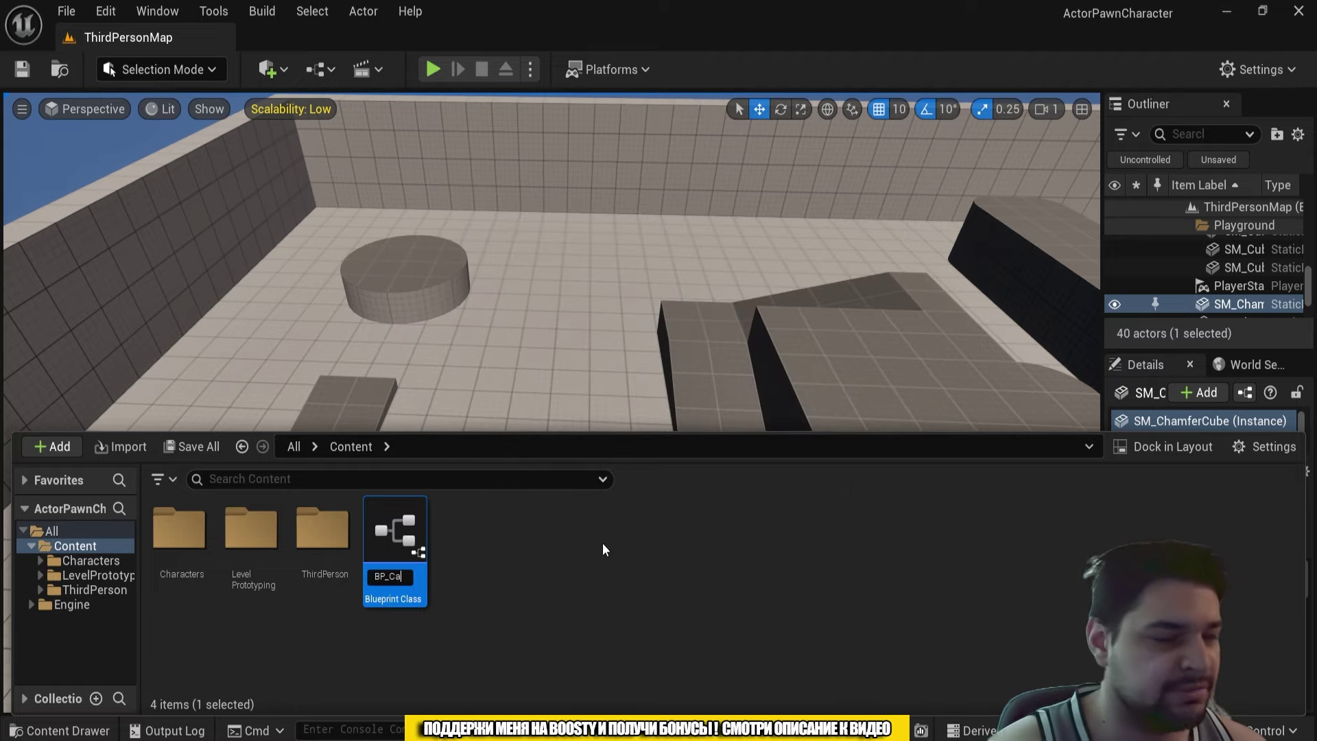
pyautogui.write('r')
pyautogui.press('Return')
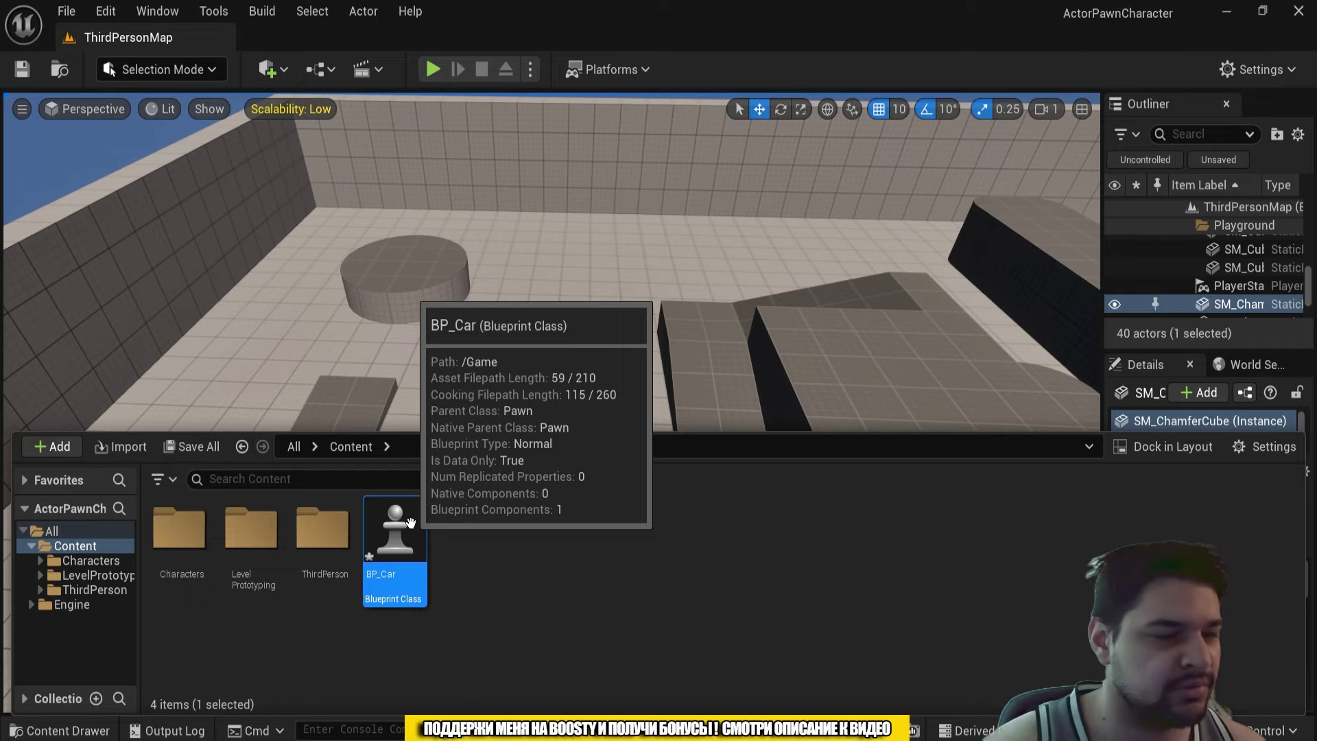
# Step: Open BP_Car, dock its tab beside ThirdPersonMap, and check Pawn as parent in Class Settings
pyautogui.doubleClick(410, 524)
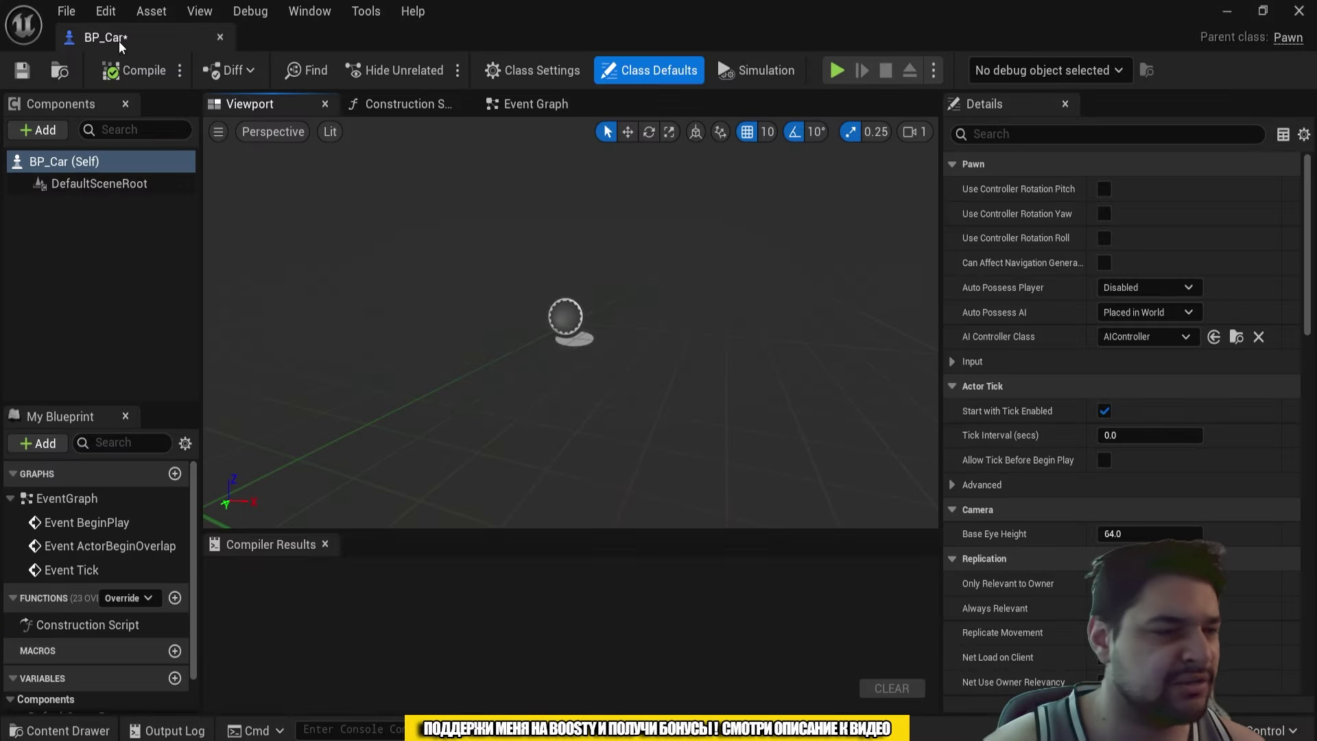
pyautogui.moveTo(118, 41); pyautogui.dragTo(340, 38)
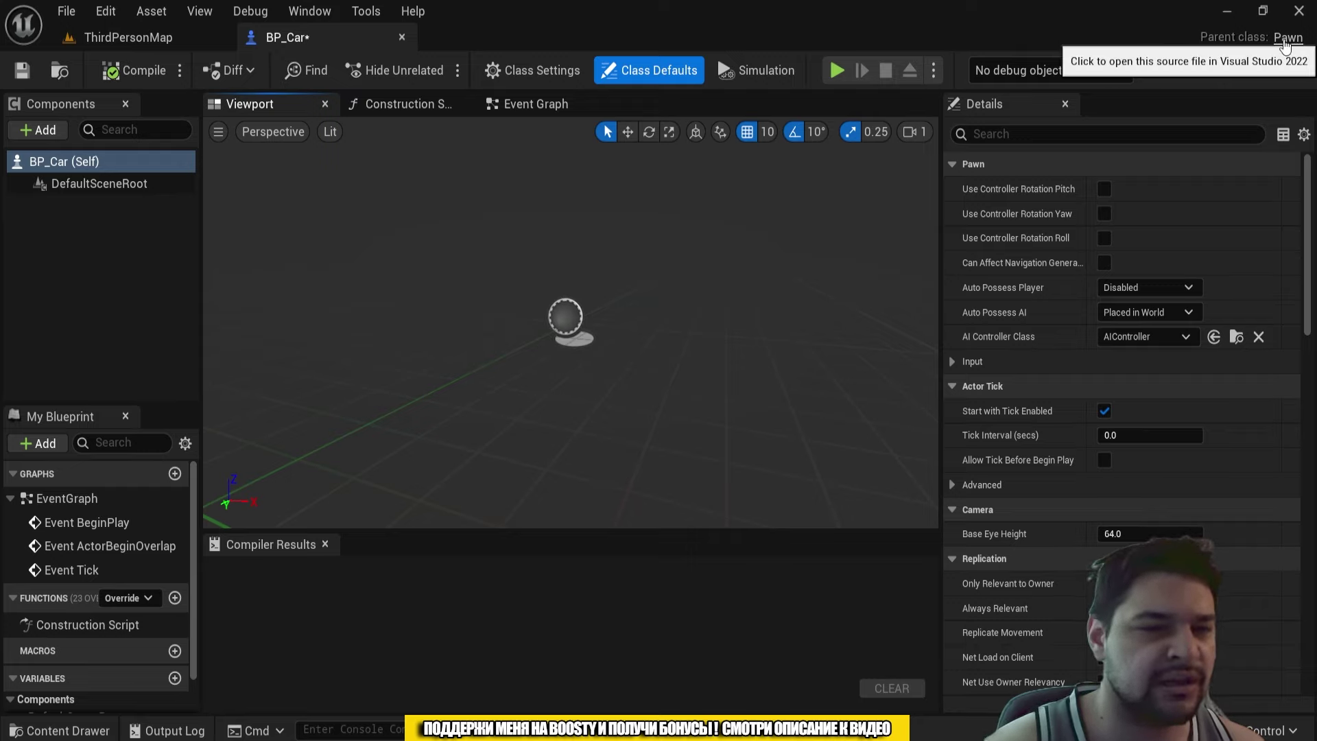
pyautogui.click(541, 71)
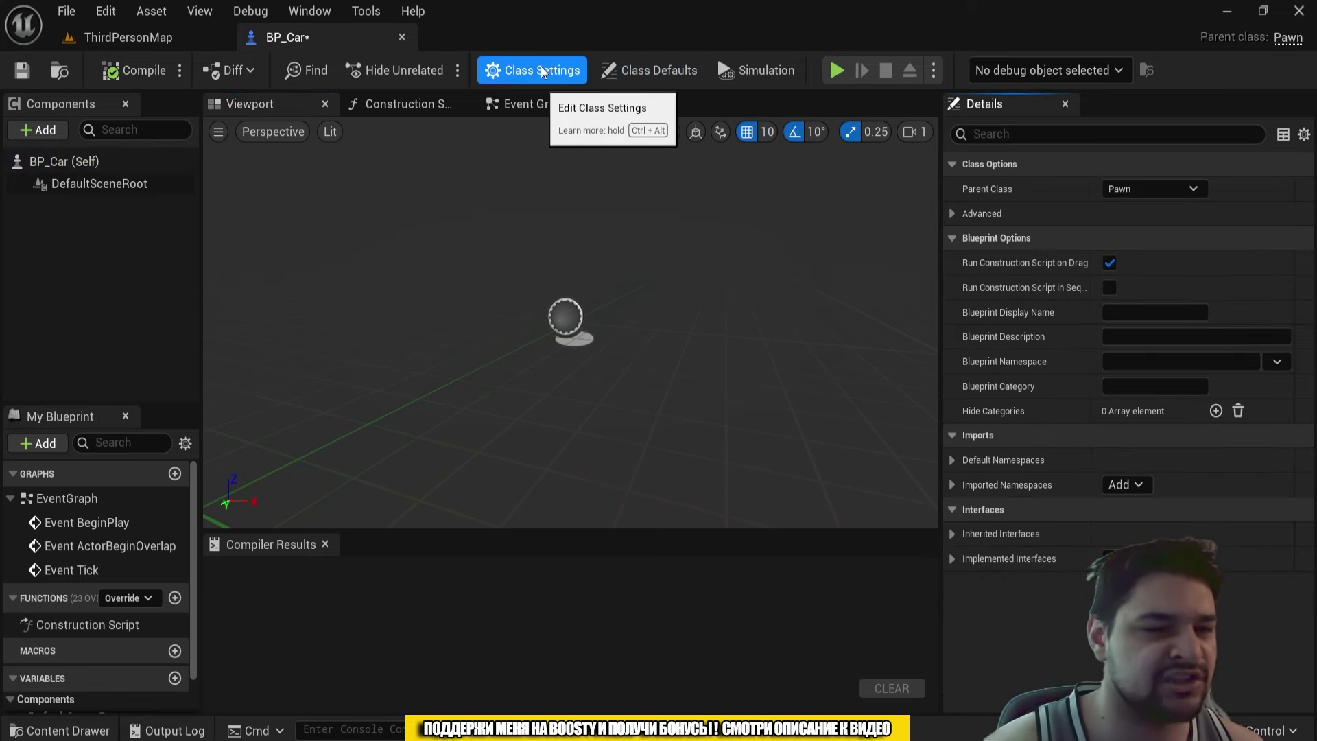
pyautogui.click(1183, 191)
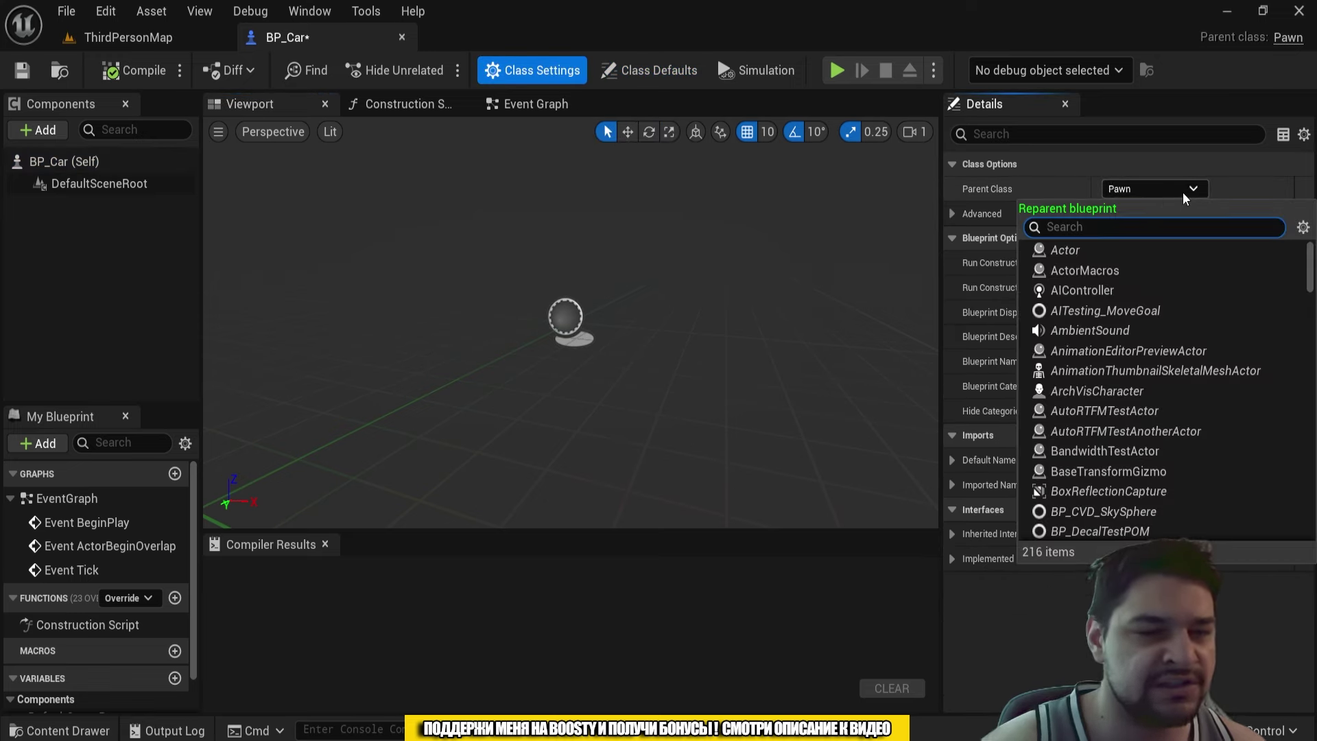
pyautogui.scroll(-3, 1185, 380)
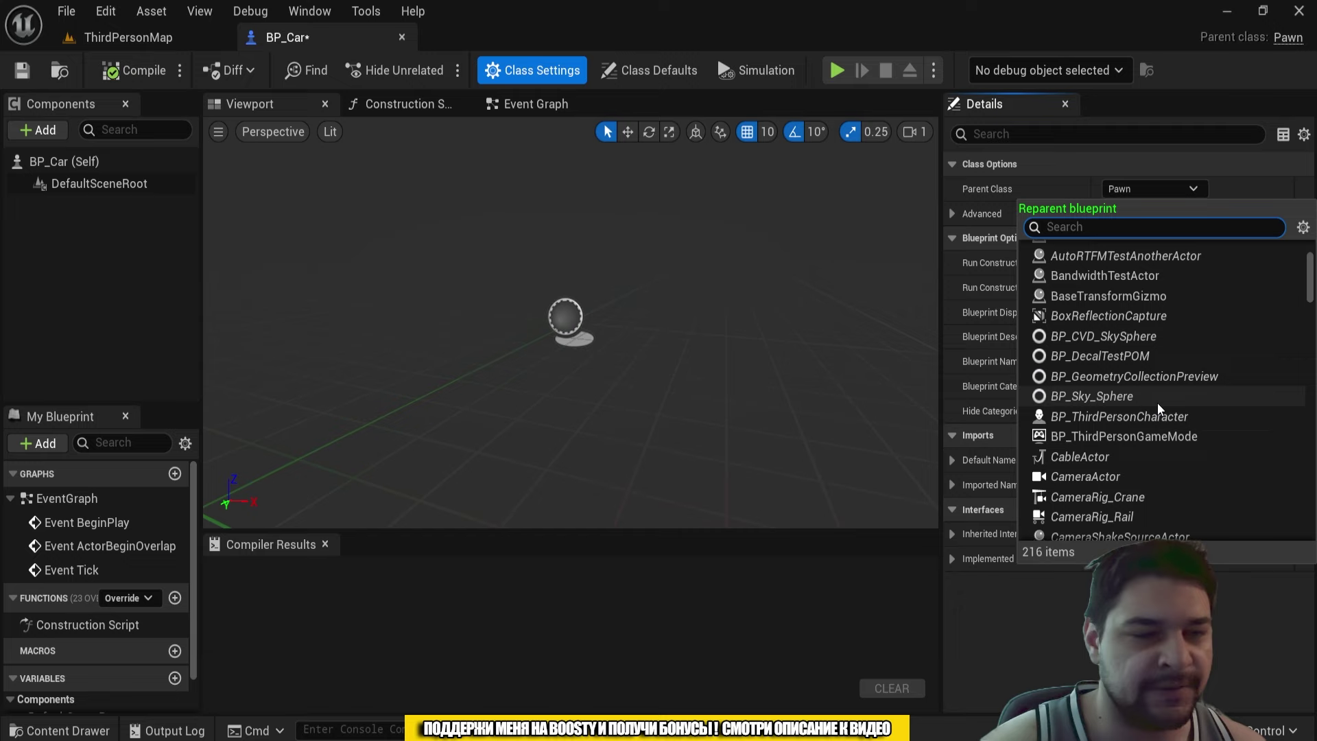
pyautogui.scroll(-4, 1185, 380)
pyautogui.scroll(4, 1185, 381)
pyautogui.scroll(3, 1185, 381)
pyautogui.press('Escape')
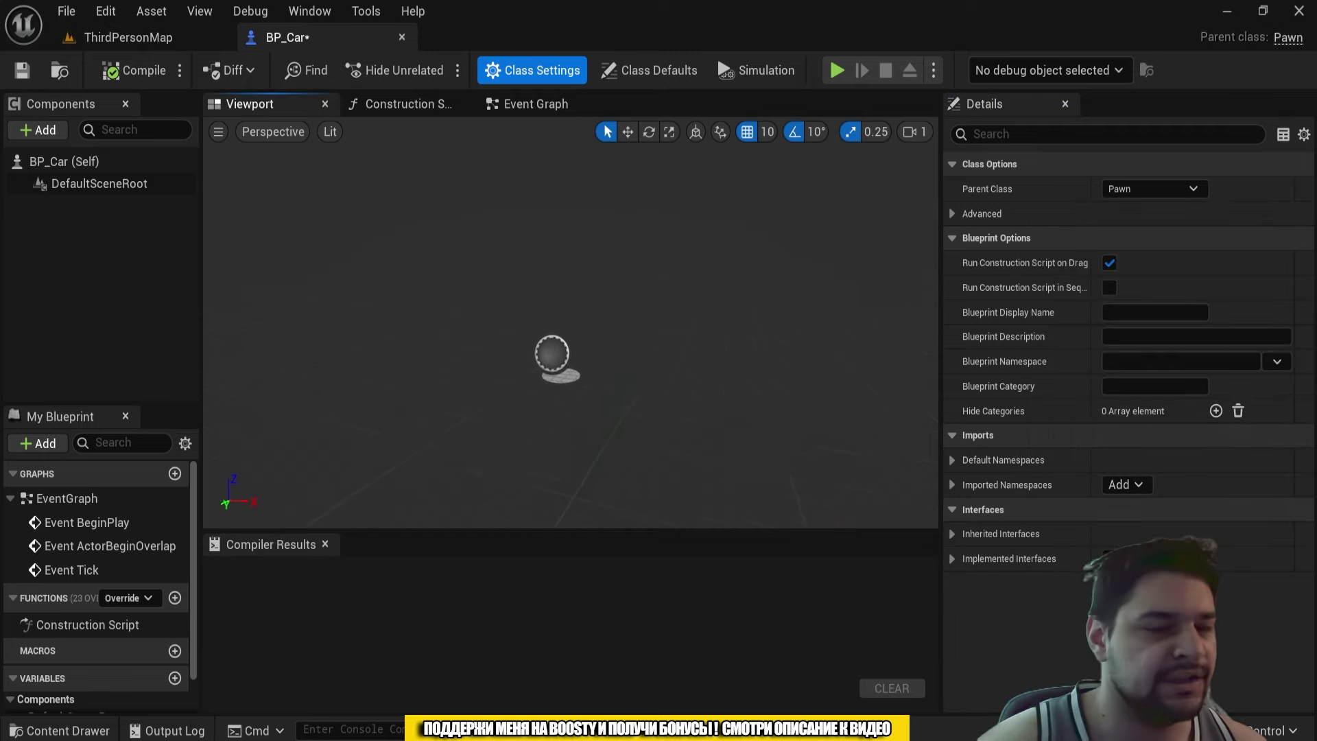
# Step: Add a Cube component to BP_Car and name it SM_Car
pyautogui.click(41, 131)
pyautogui.write('Cube')
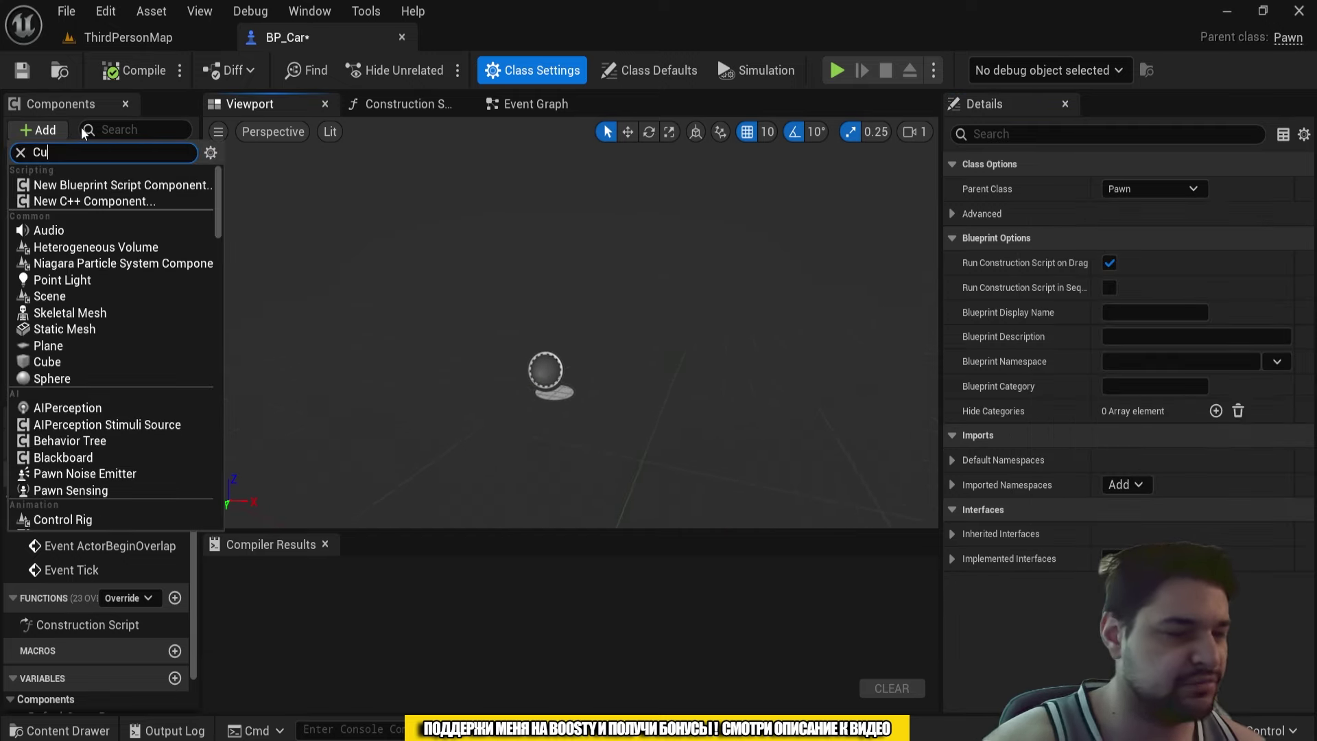
pyautogui.press('Return')
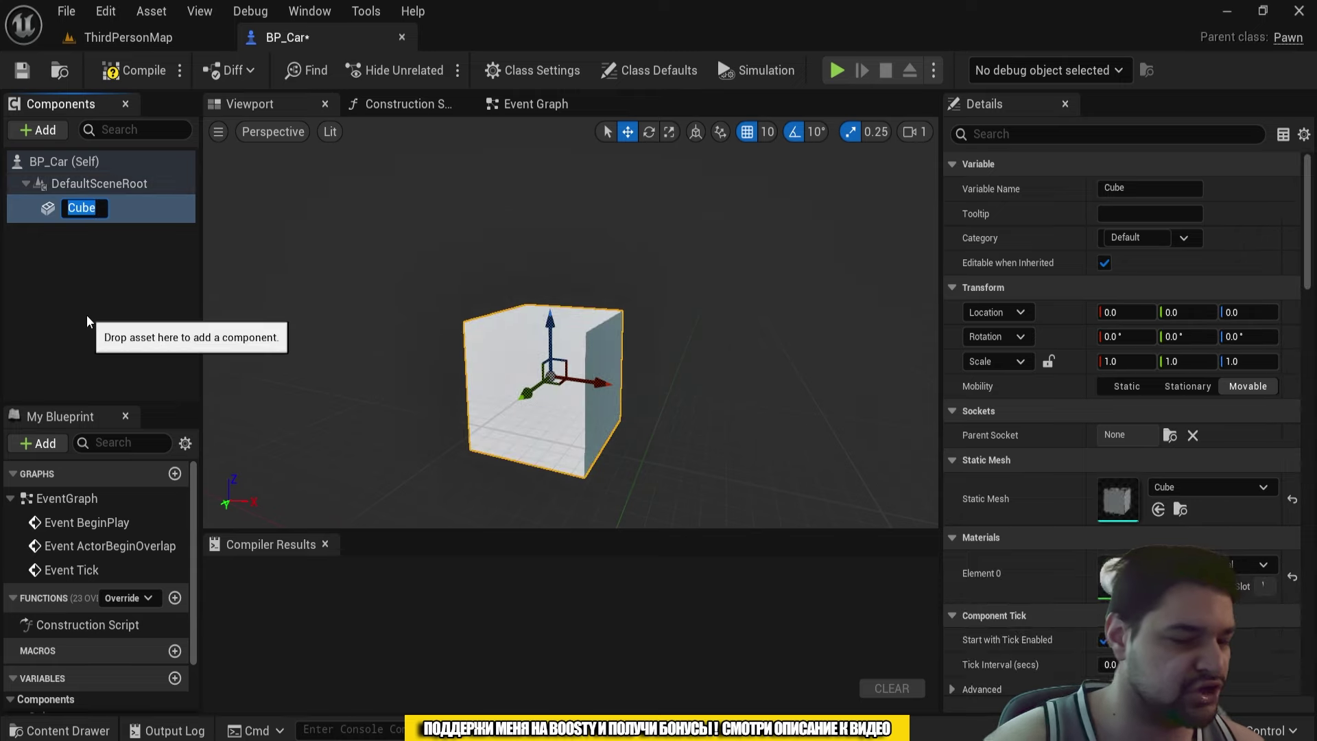
pyautogui.write('SM_')
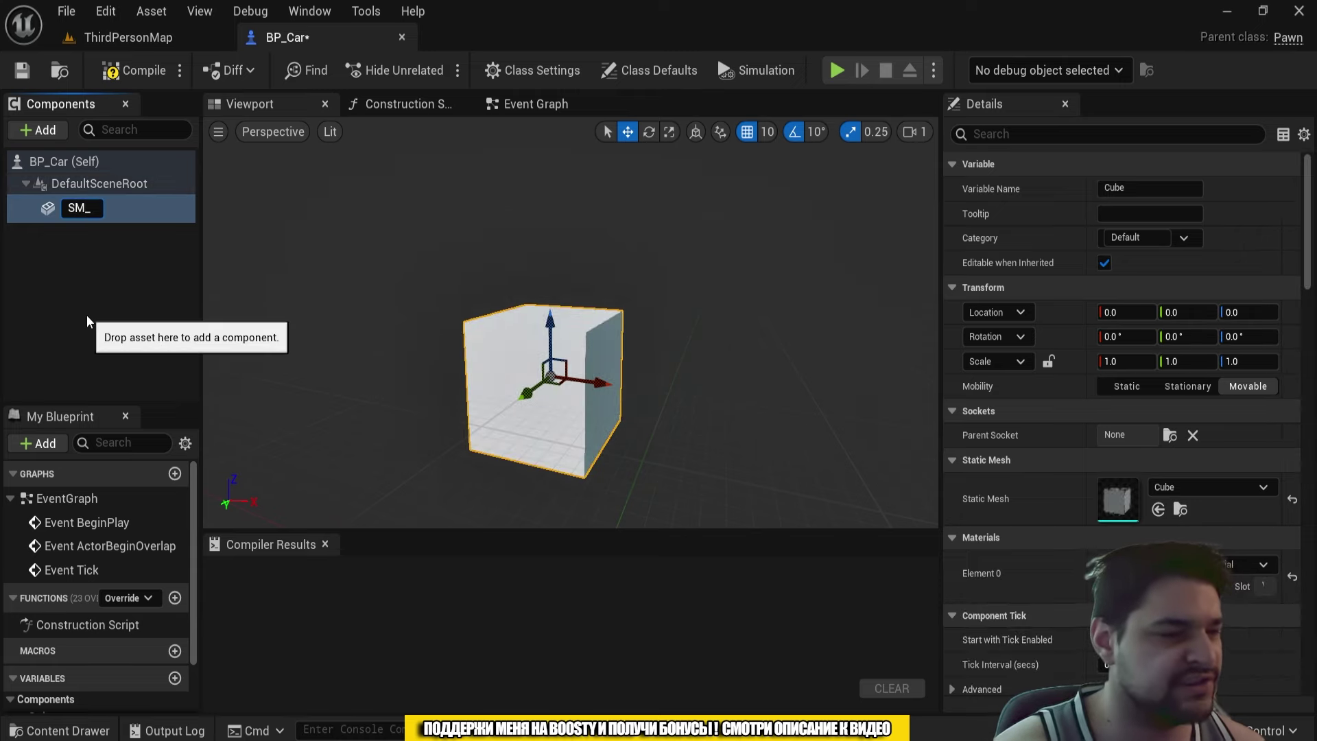
pyautogui.write('Car')
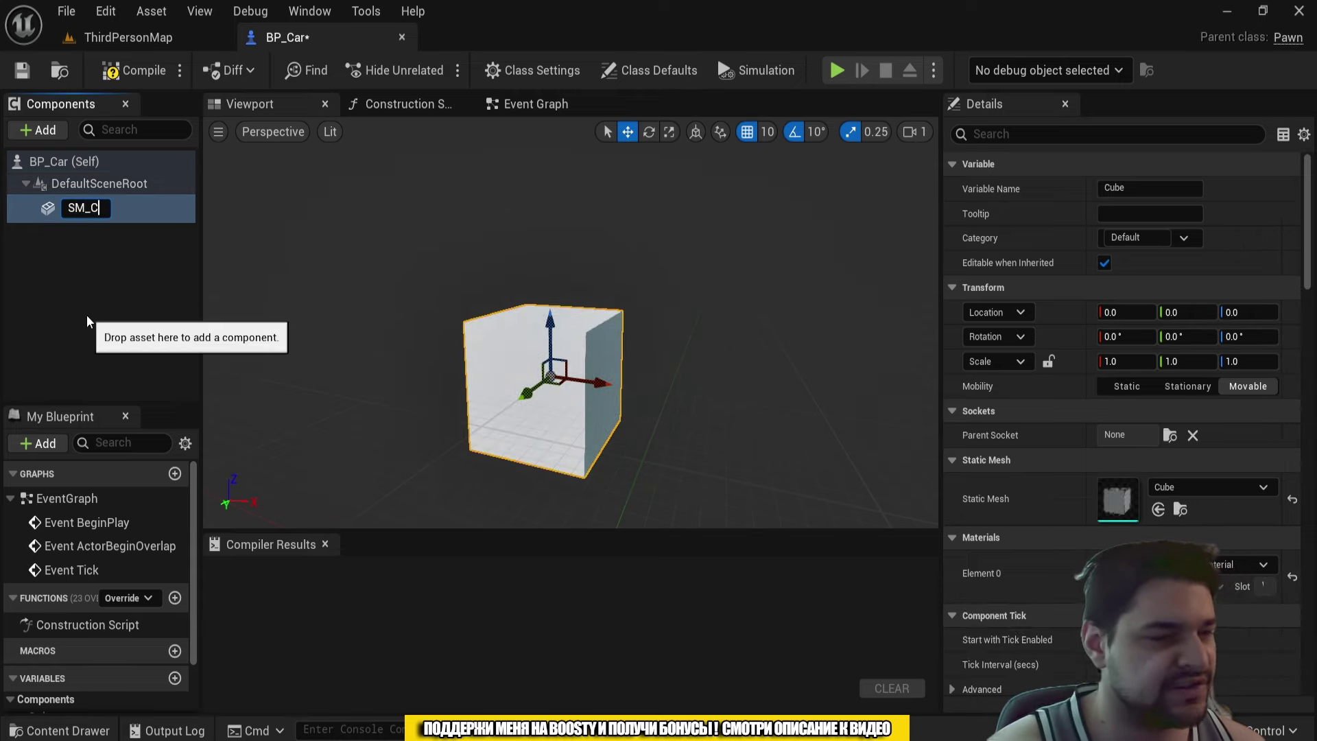
pyautogui.press('Return')
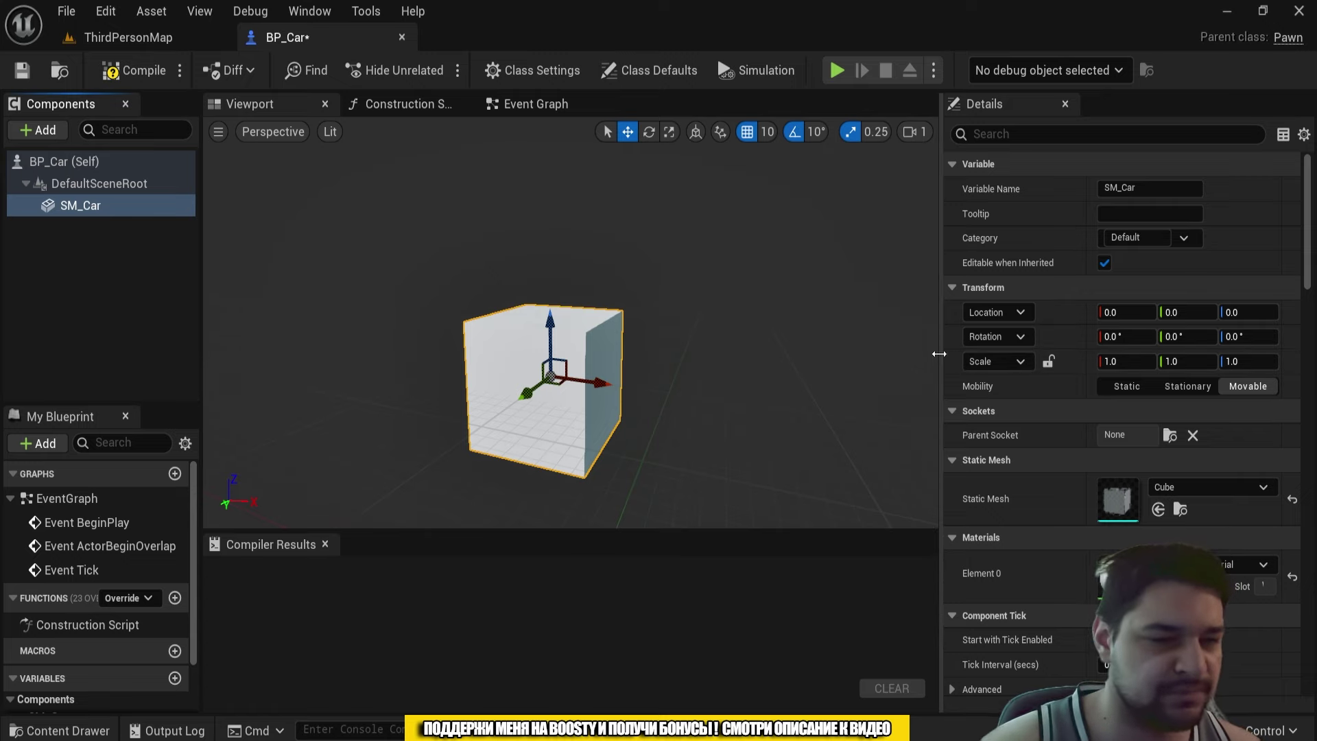
# Step: Add a Camera component under SM_Car, then compile and save BP_Car
pyautogui.click(42, 132)
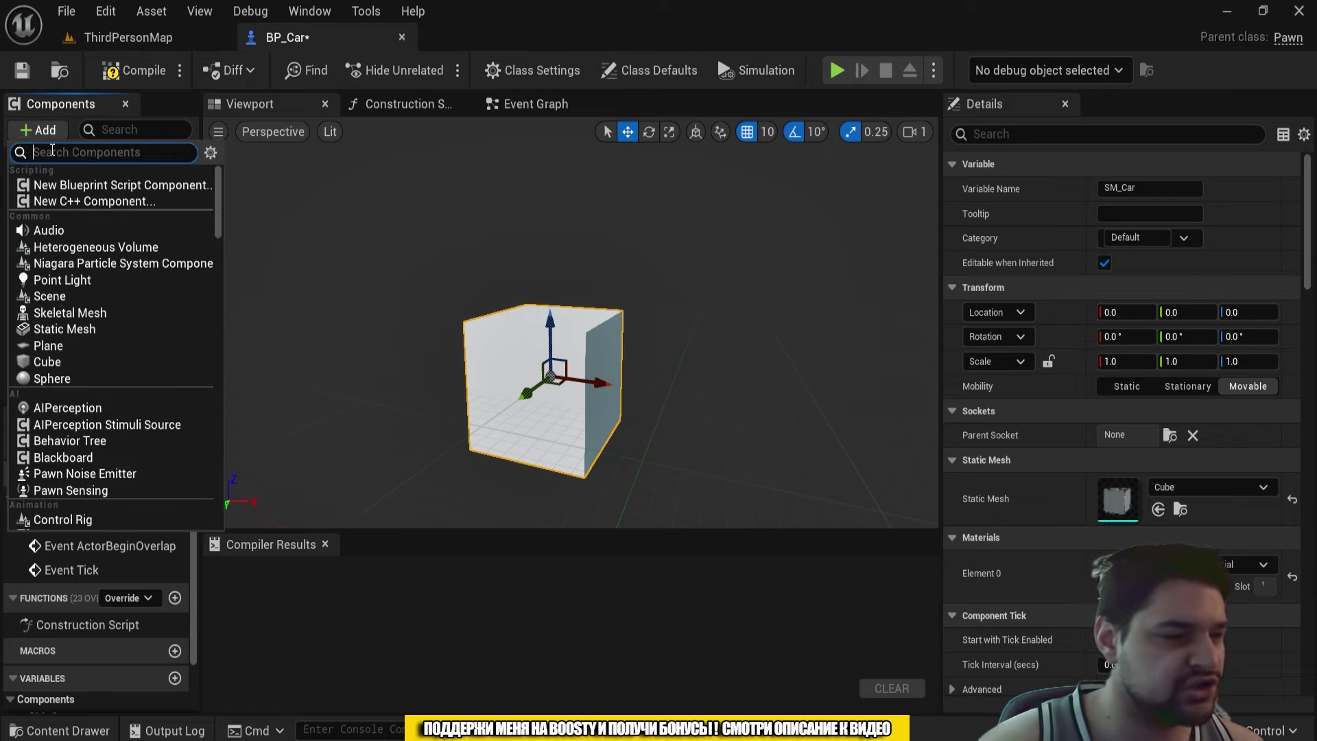
pyautogui.write('Camera')
pyautogui.click(71, 185)
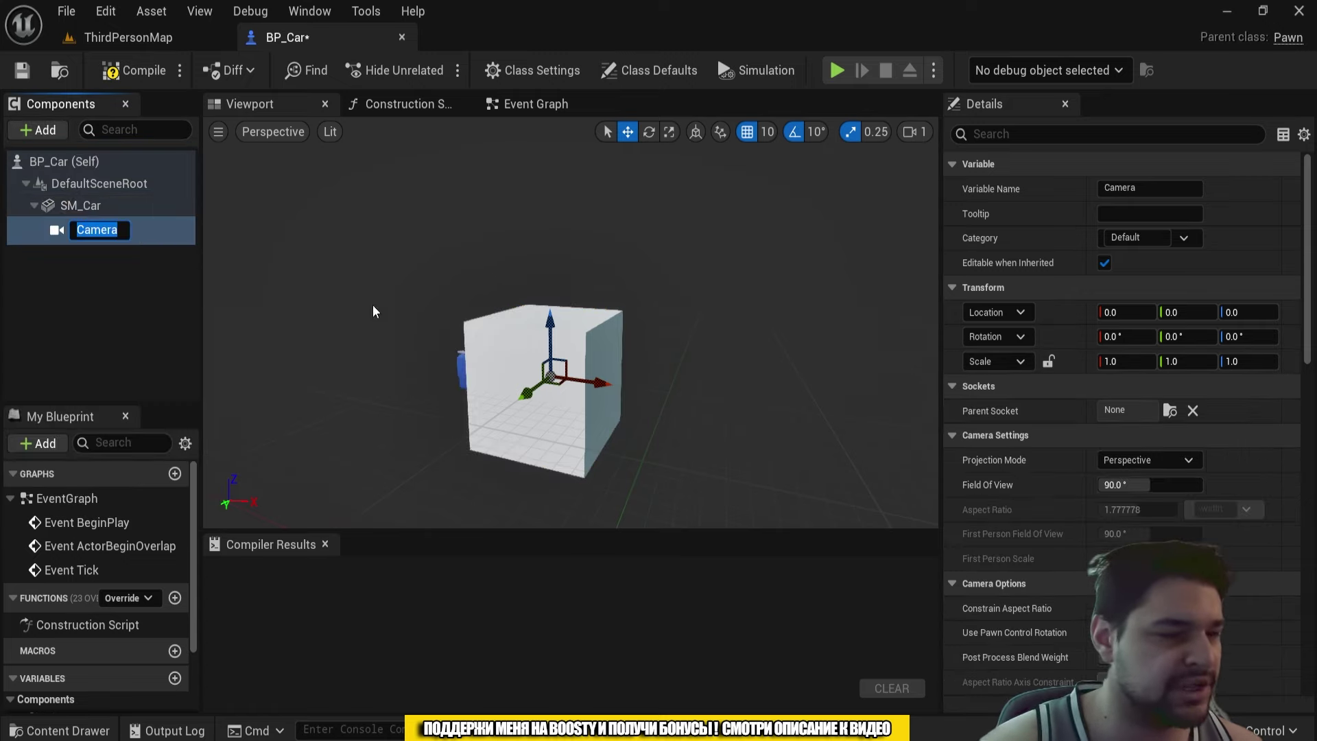
pyautogui.moveTo(373, 306)
pyautogui.mouseDown()
pyautogui.moveTo(680, 319)
pyautogui.moveTo(404, 294)
pyautogui.moveTo(438, 312)
pyautogui.mouseUp()
pyautogui.click(136, 70)
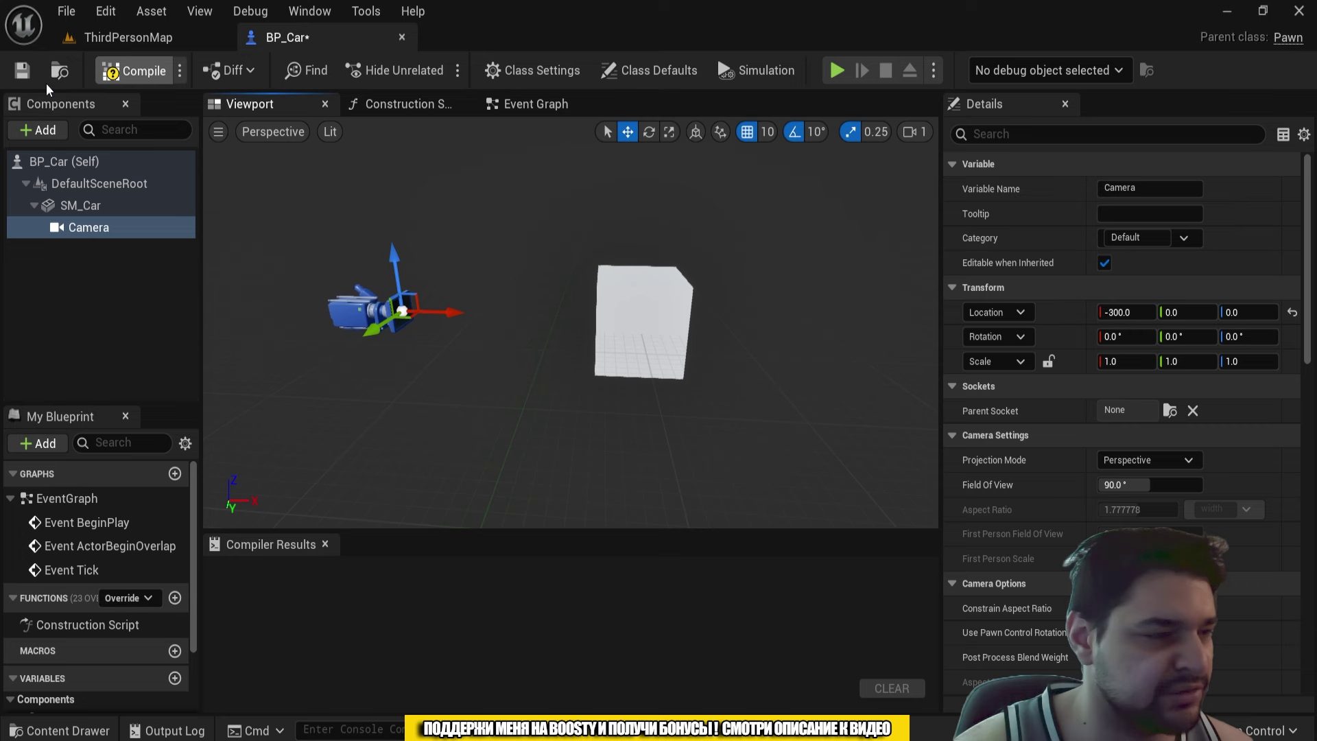
pyautogui.click(22, 70)
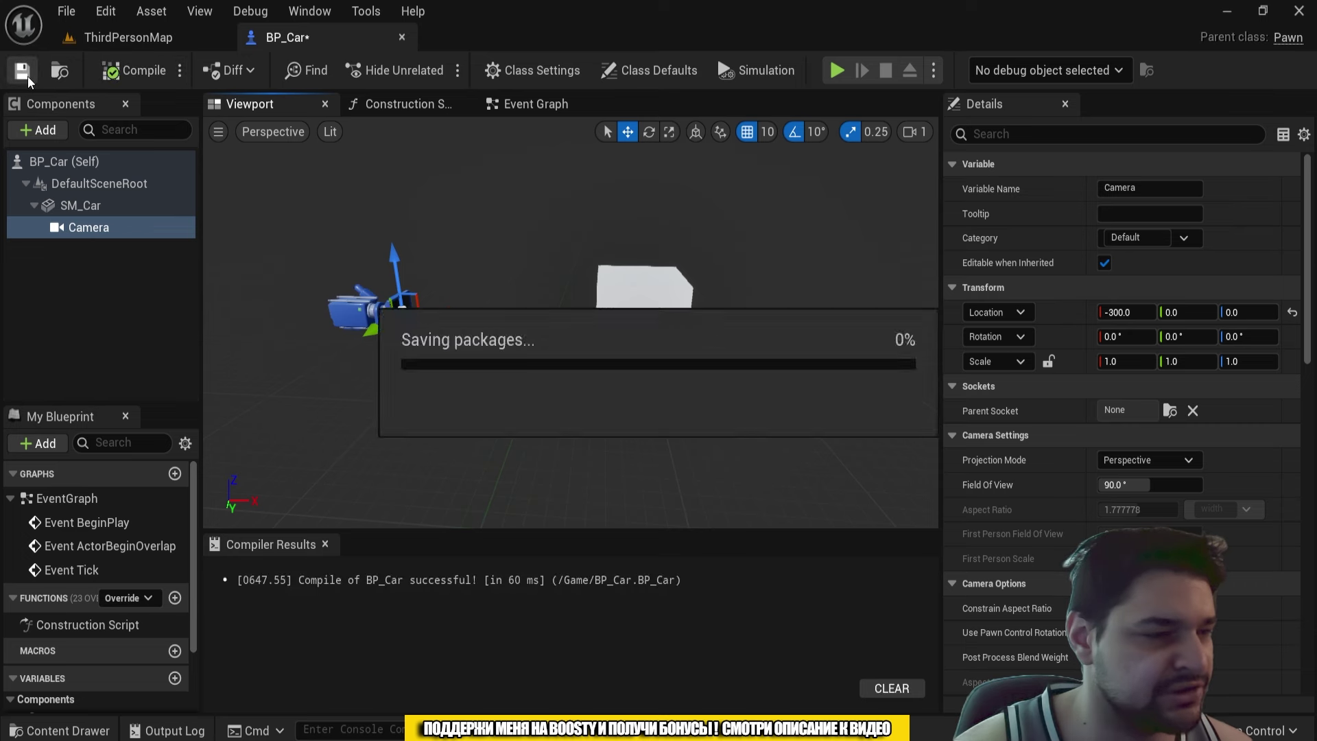
# Step: Delete the three disabled starter events and add a W keyboard event node
pyautogui.click(533, 104)
pyautogui.moveTo(480, 259); pyautogui.dragTo(802, 484)
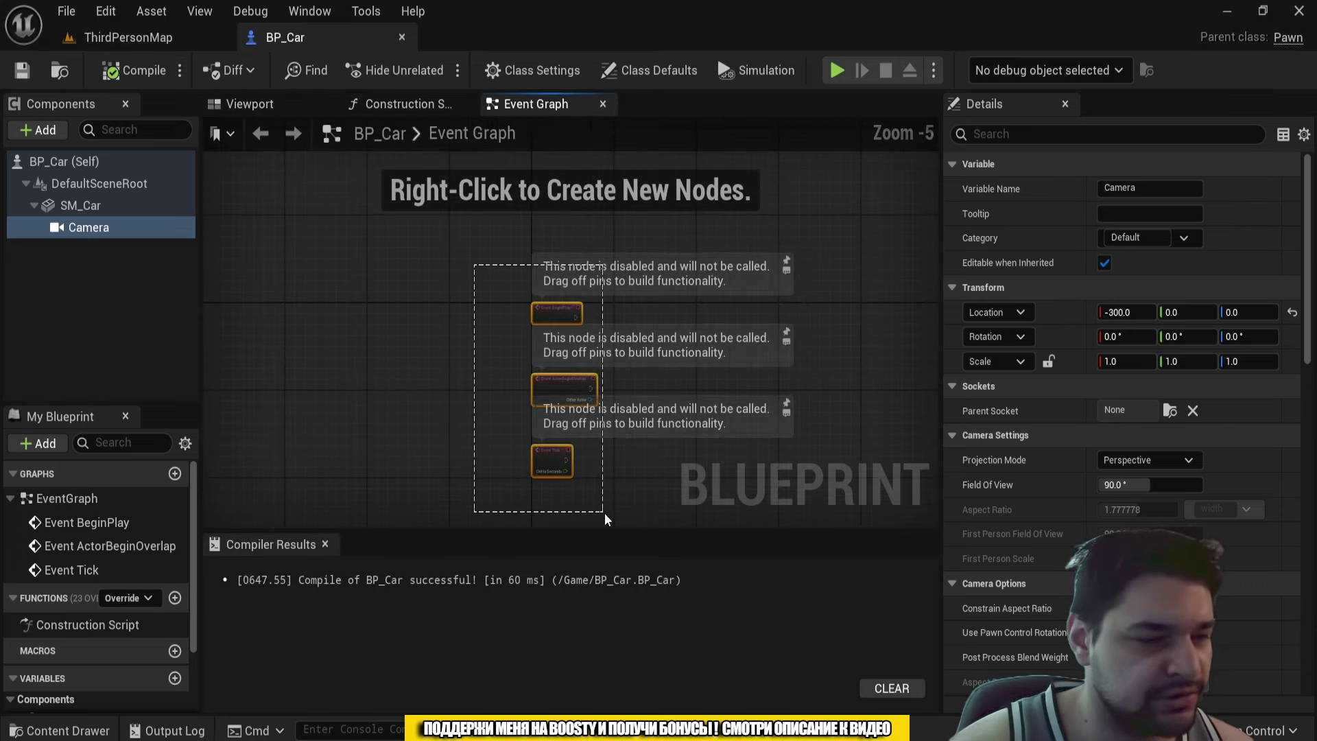
pyautogui.press('Delete')
pyautogui.scroll(3, 546, 312)
pyautogui.rightClick(547, 312)
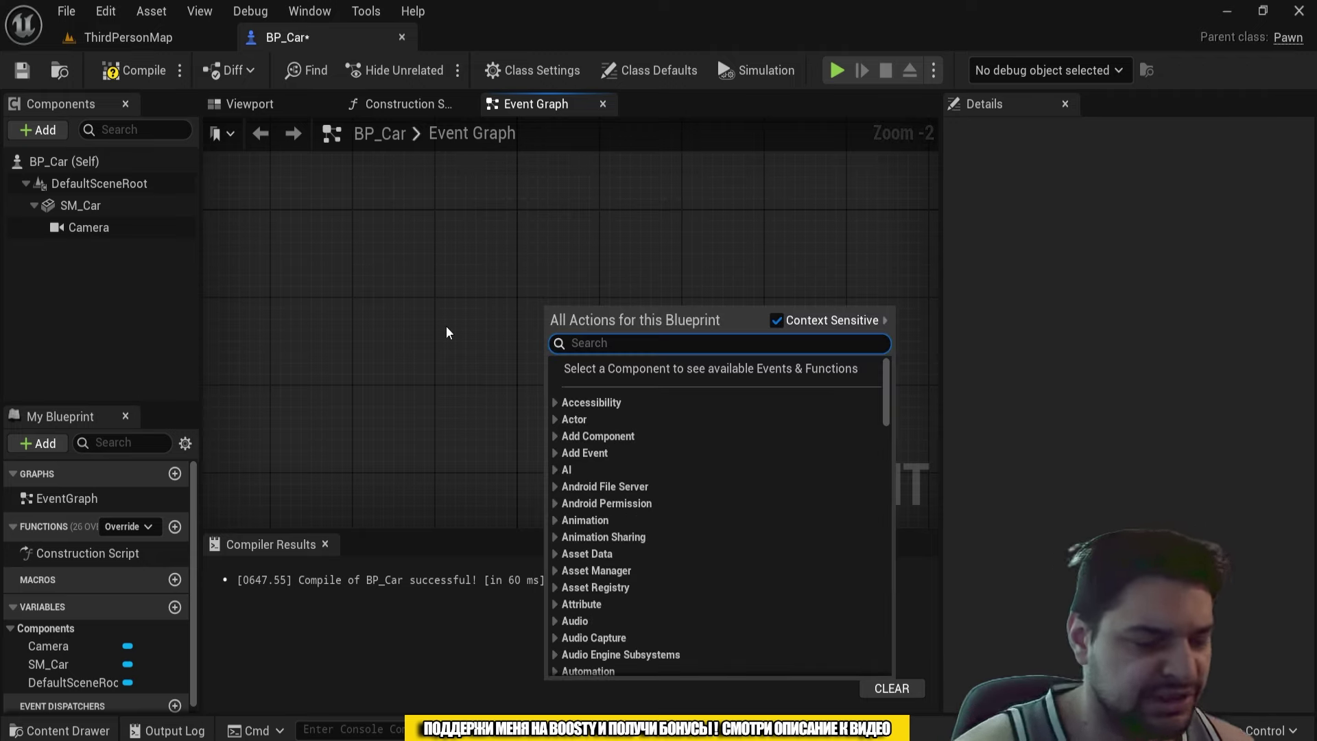
pyautogui.write('k')
pyautogui.press('BackSpace')
pyautogui.write('W')
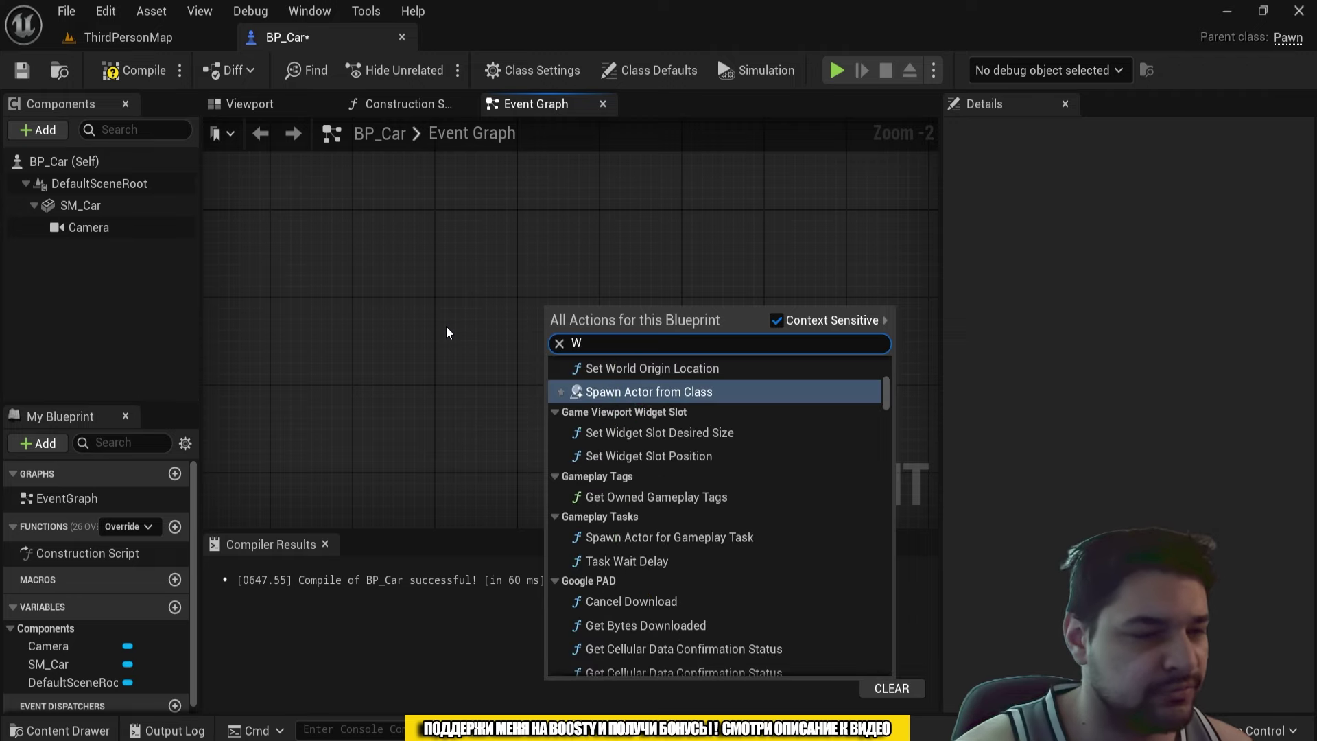
pyautogui.write(' keyboard')
pyautogui.press('Return')
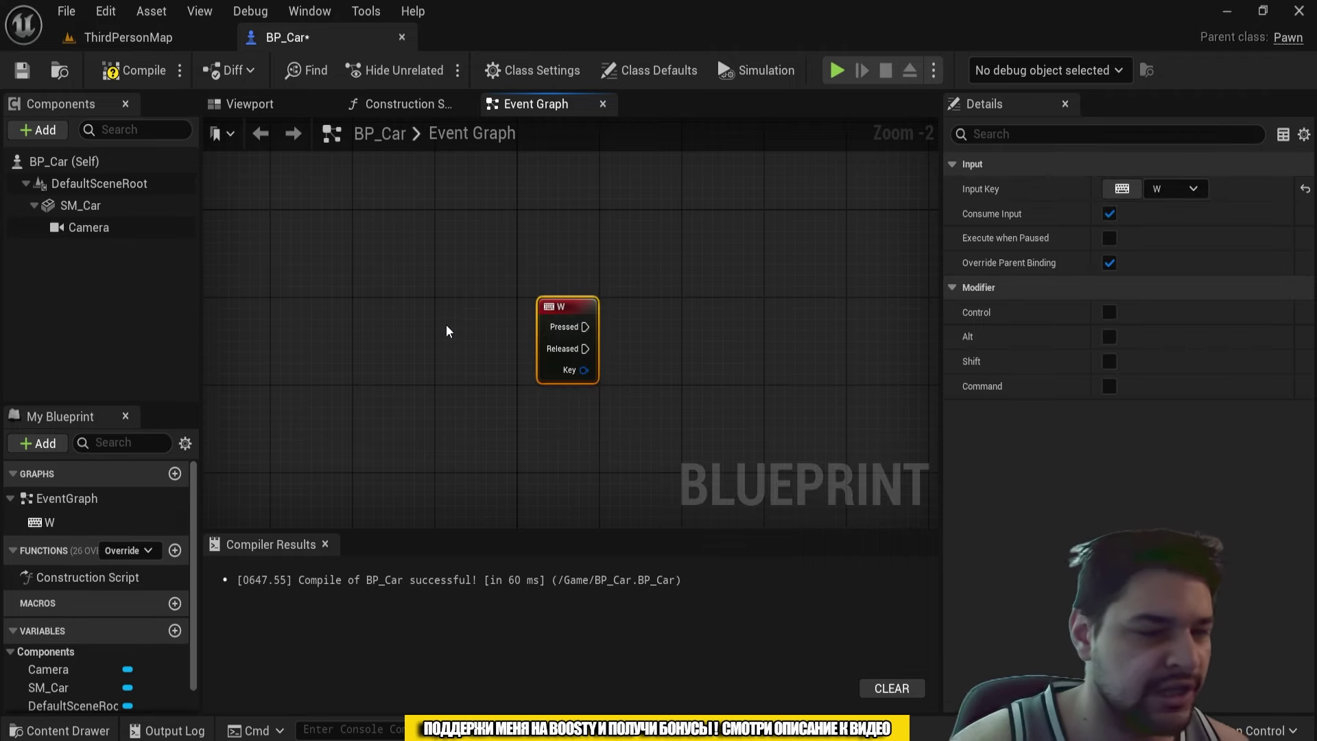
# Step: Wire W Pressed to Add Actor World Offset, split Delta Location, and set Z to 4.0
pyautogui.moveTo(446, 333); pyautogui.dragTo(349, 287, button='right')
pyautogui.moveTo(488, 281); pyautogui.dragTo(699, 288)
pyautogui.write('Add')
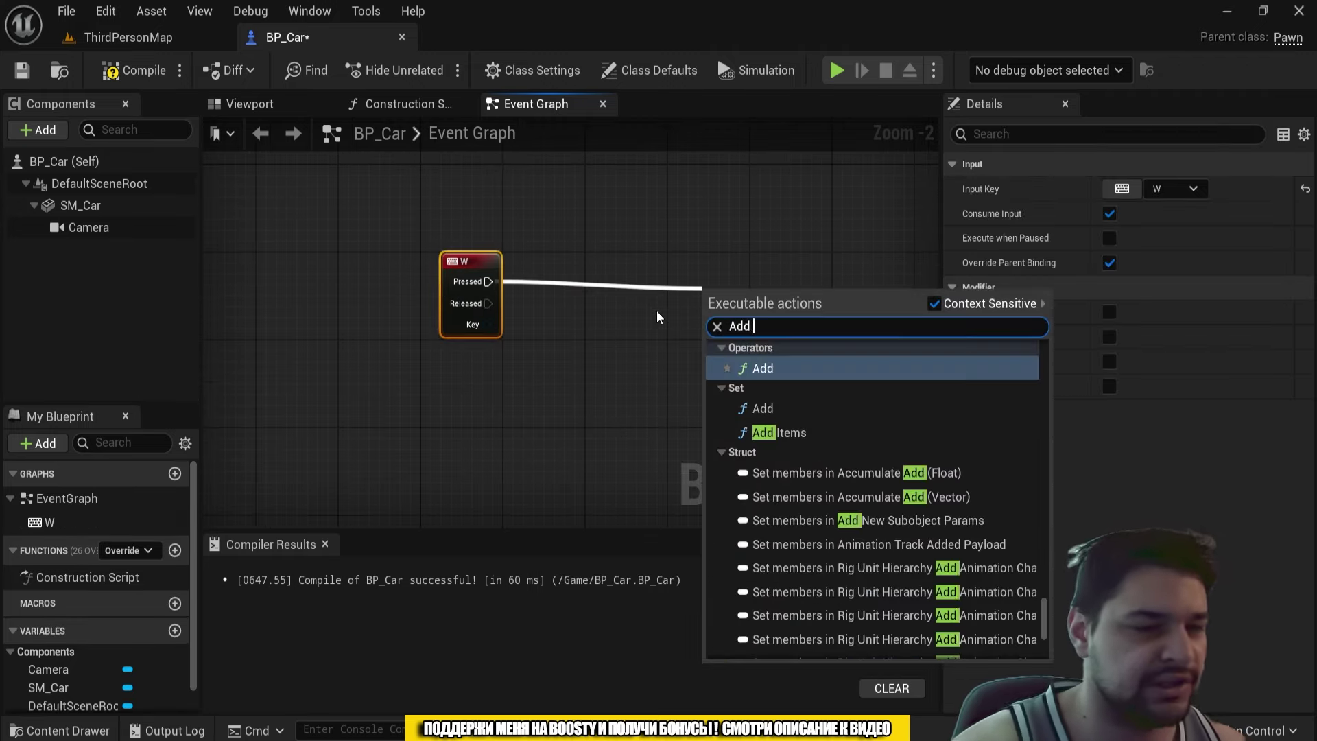
pyautogui.write(' actor offset')
pyautogui.press('Return')
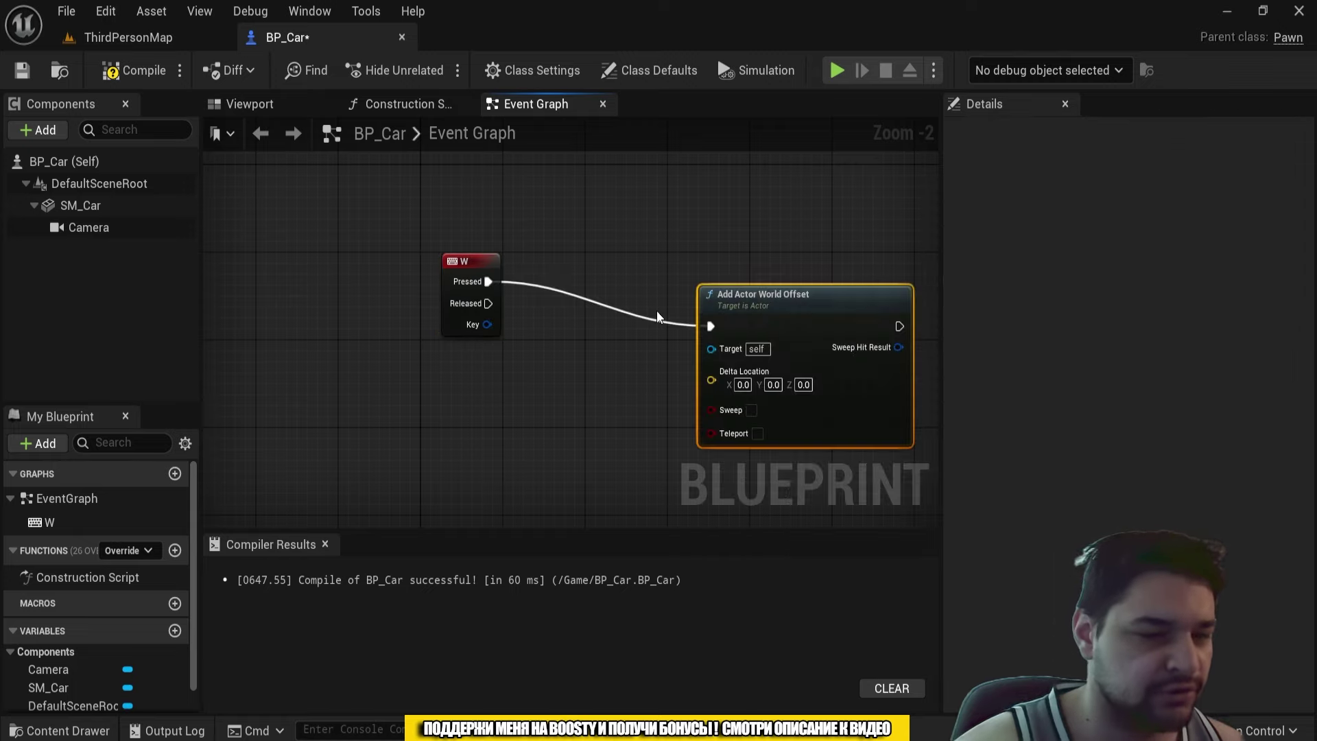
pyautogui.moveTo(779, 355); pyautogui.dragTo(787, 310)
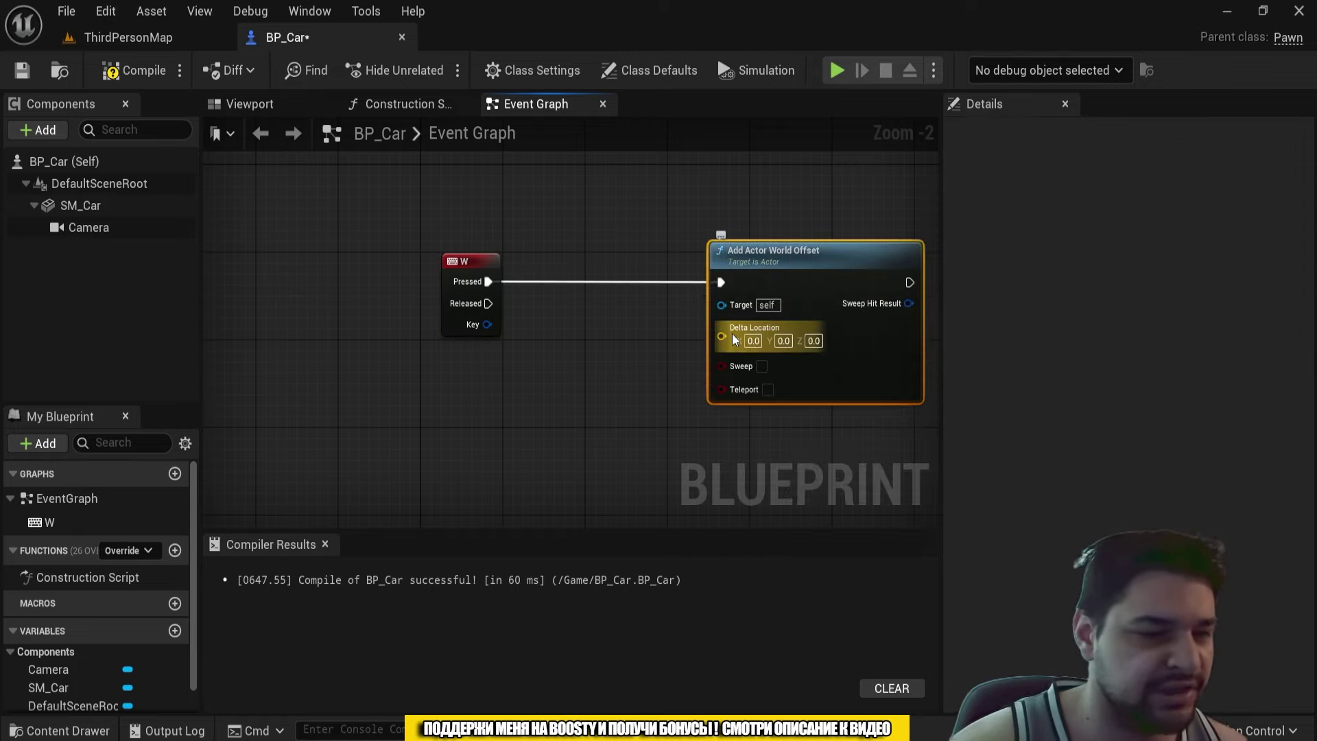
pyautogui.rightClick(725, 335)
pyautogui.click(794, 415)
pyautogui.scroll(2, 685, 363)
pyautogui.click(777, 336)
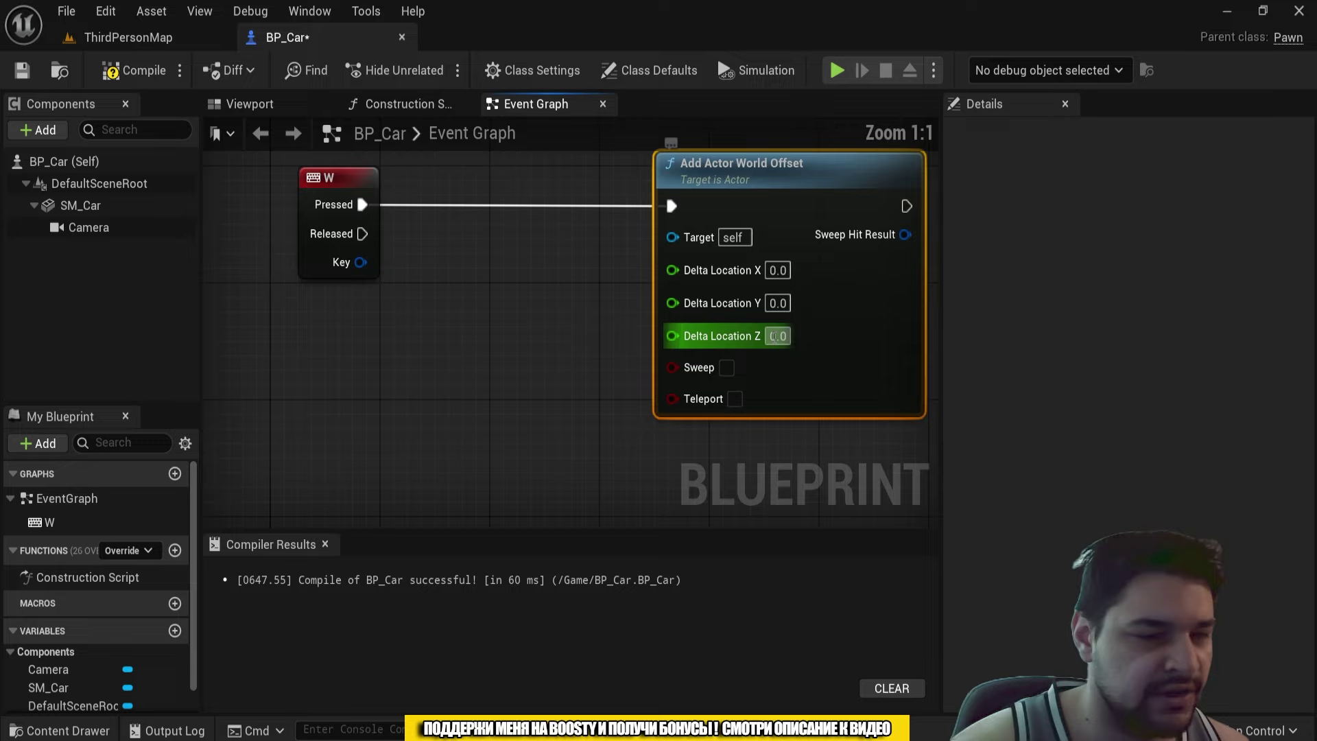
pyautogui.click(582, 359)
pyautogui.scroll(-3, 587, 359)
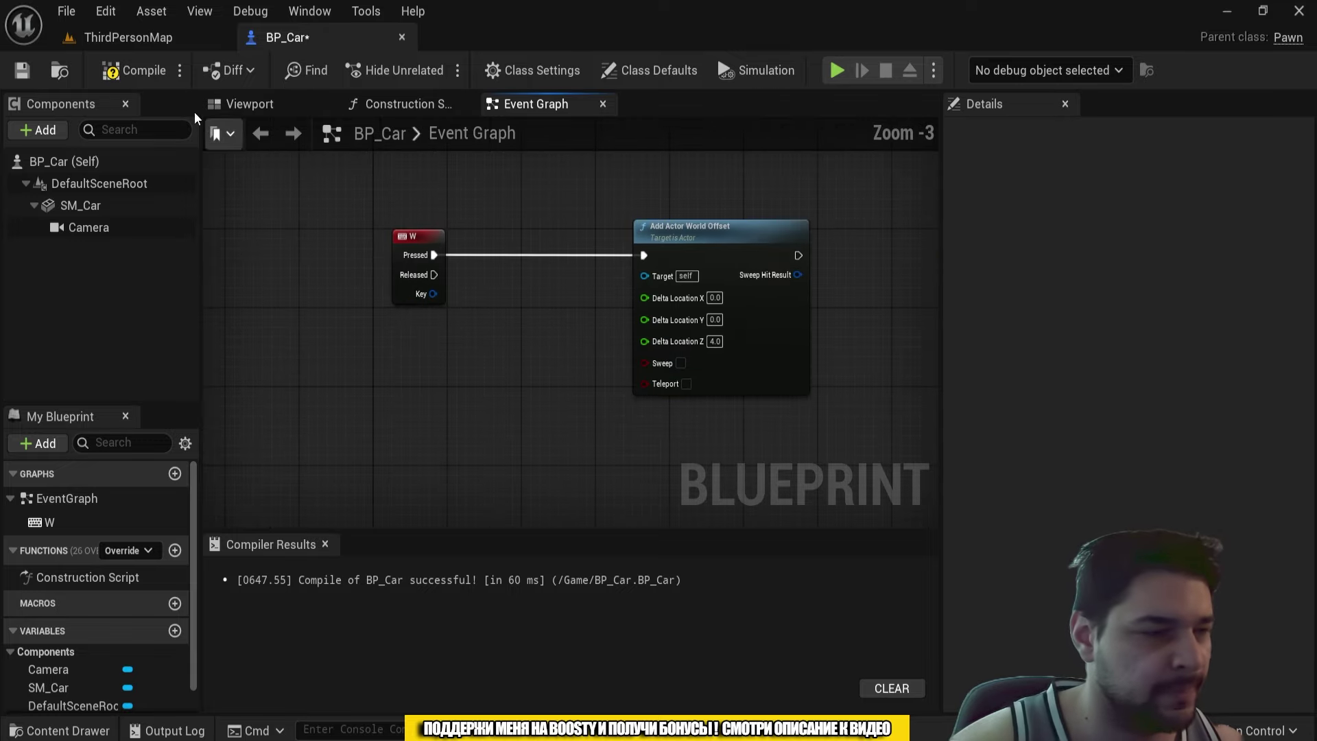
# Step: Save BP_Car, place an instance beside the round platform in ThirdPersonMap, and play-test
pyautogui.click(23, 71)
pyautogui.click(113, 38)
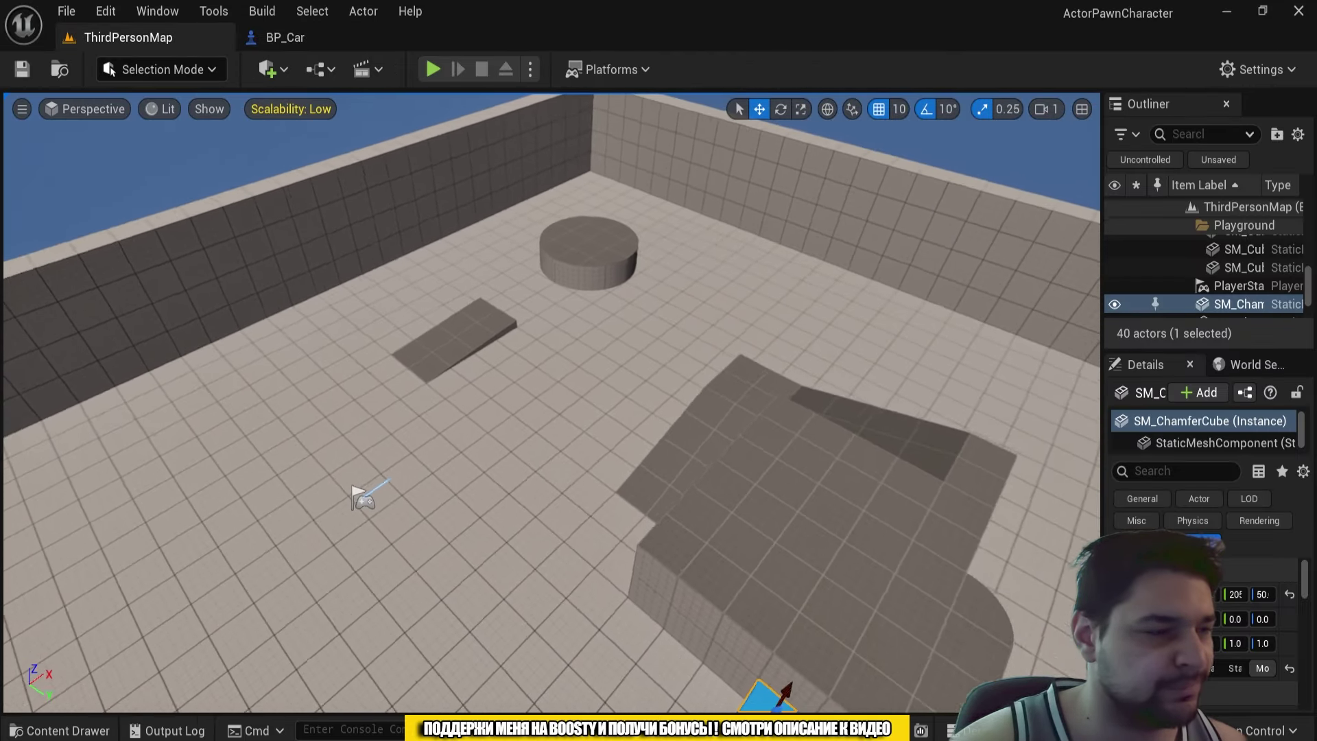
pyautogui.hotkey('ctrl', 'space')
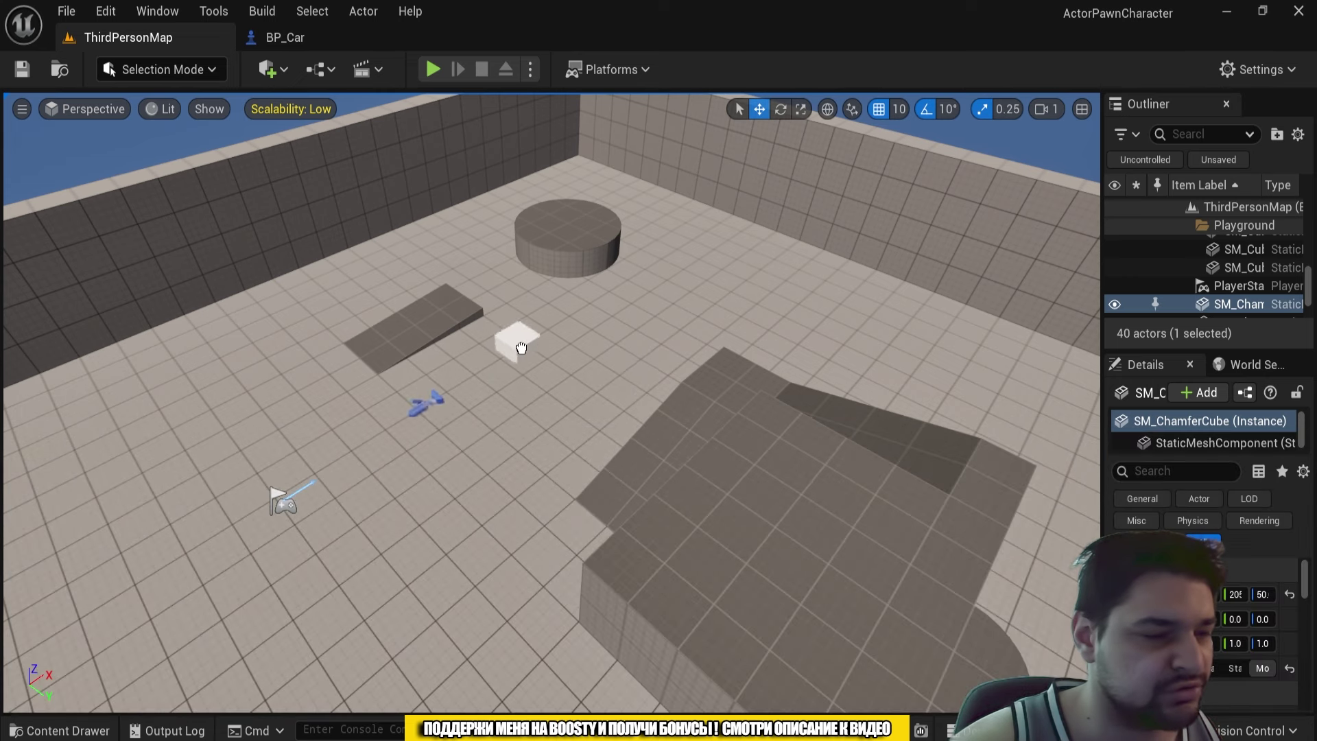
pyautogui.moveTo(541, 370); pyautogui.dragTo(525, 310)
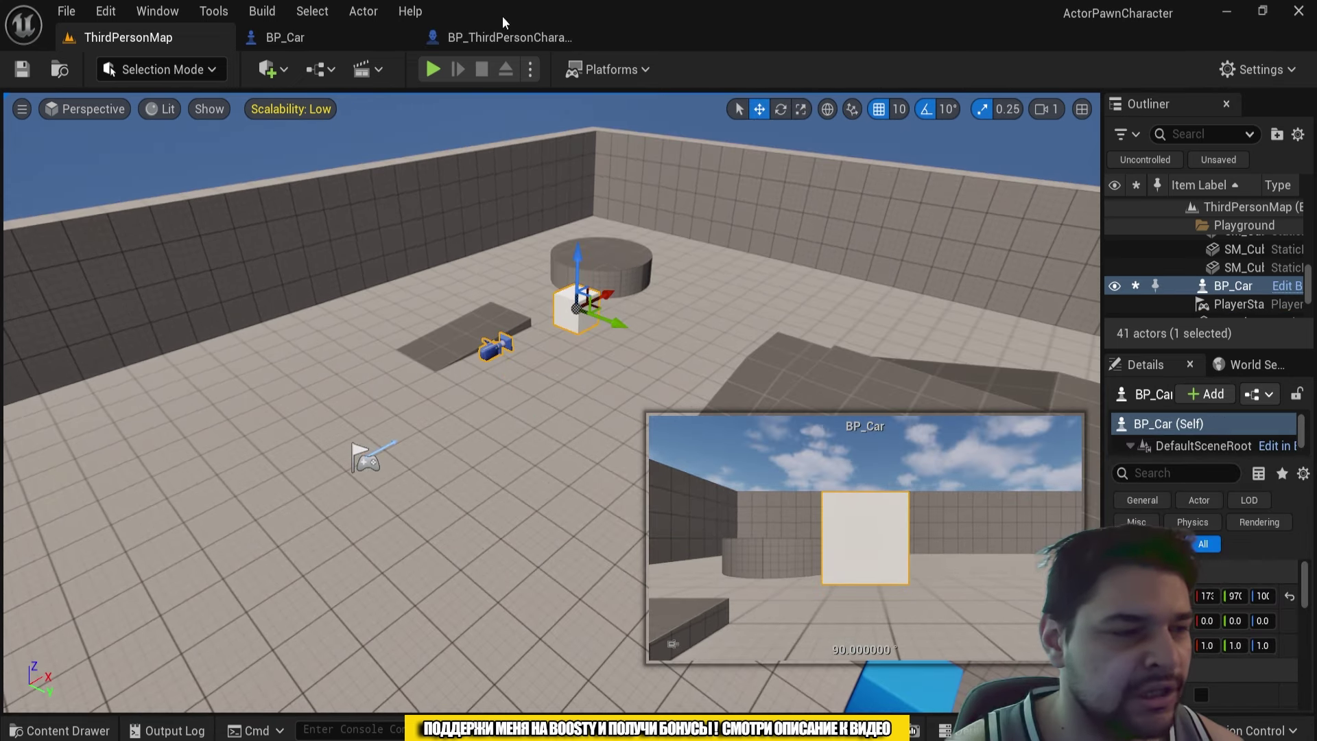
pyautogui.click(431, 68)
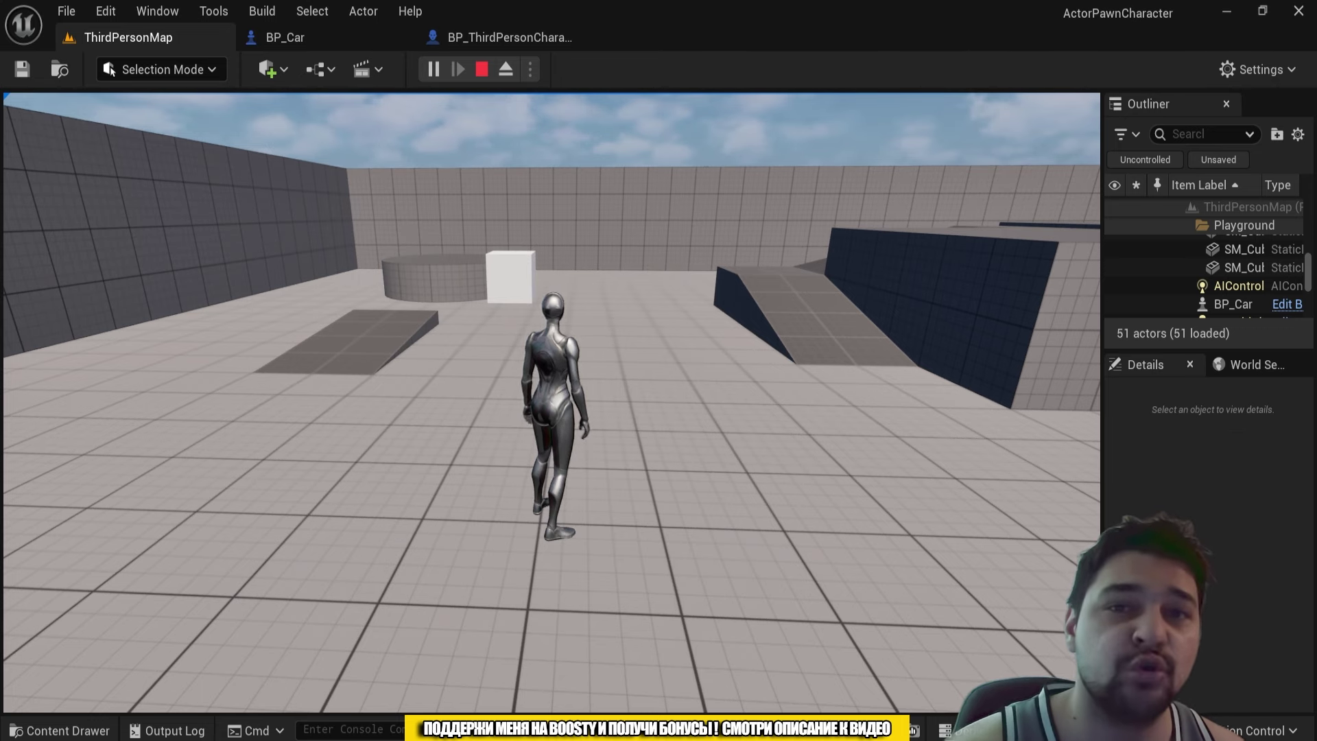
pyautogui.press('Escape')
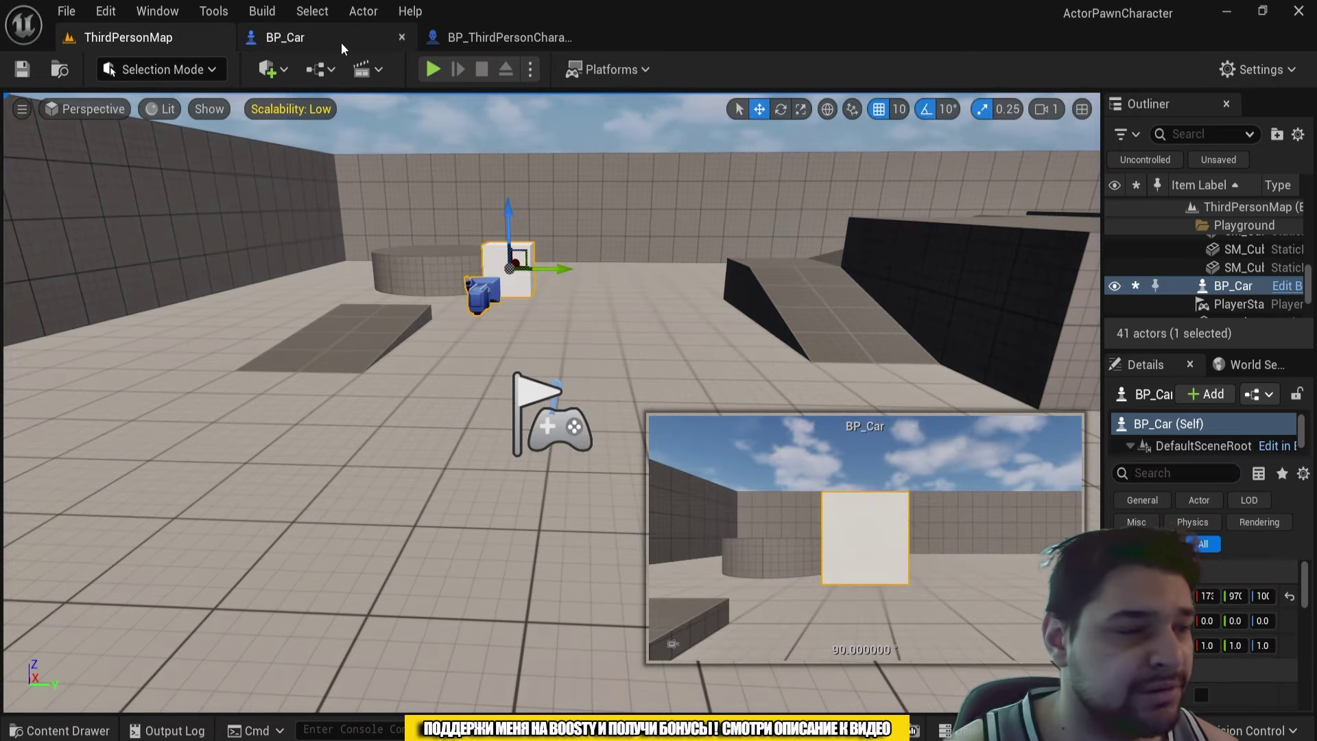
# Step: Set BP_Car's Auto Possess Player to Player 0 and play-test the level
pyautogui.click(315, 42)
pyautogui.click(82, 167)
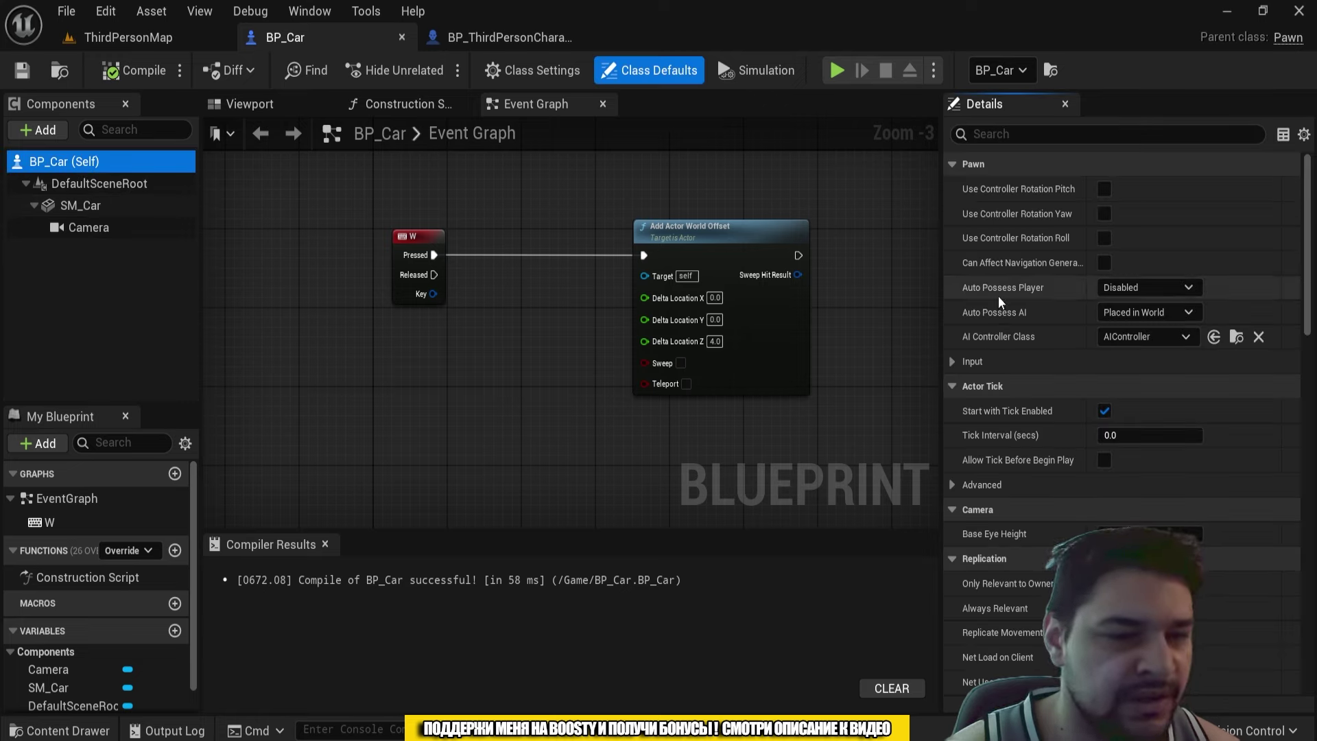
pyautogui.click(1159, 290)
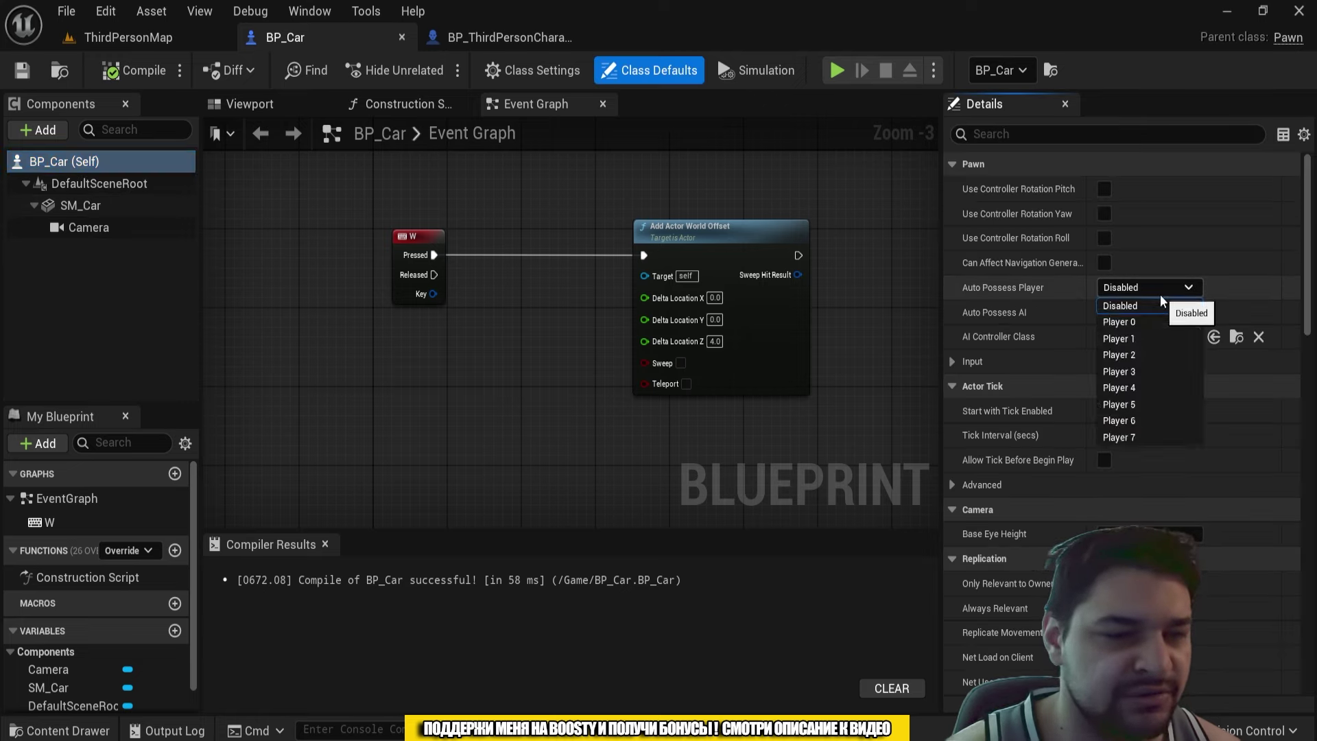
pyautogui.click(1127, 324)
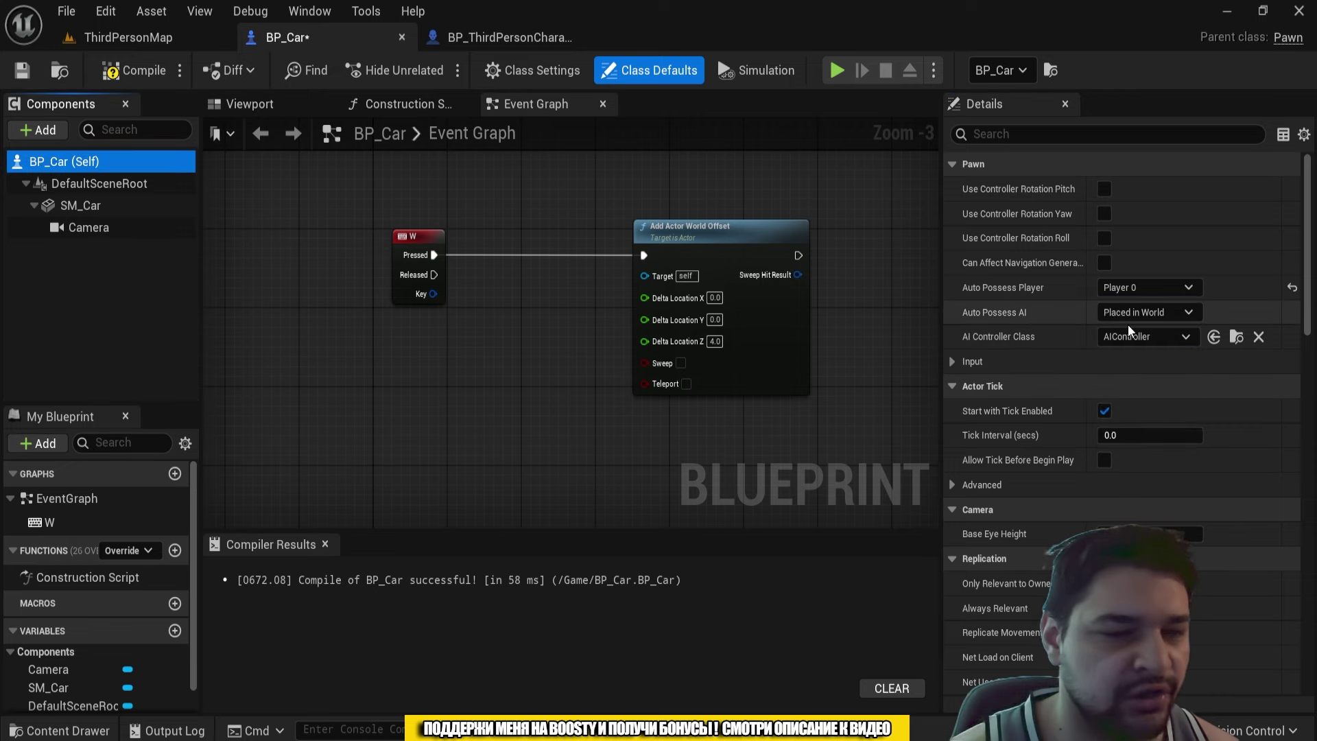
pyautogui.click(153, 37)
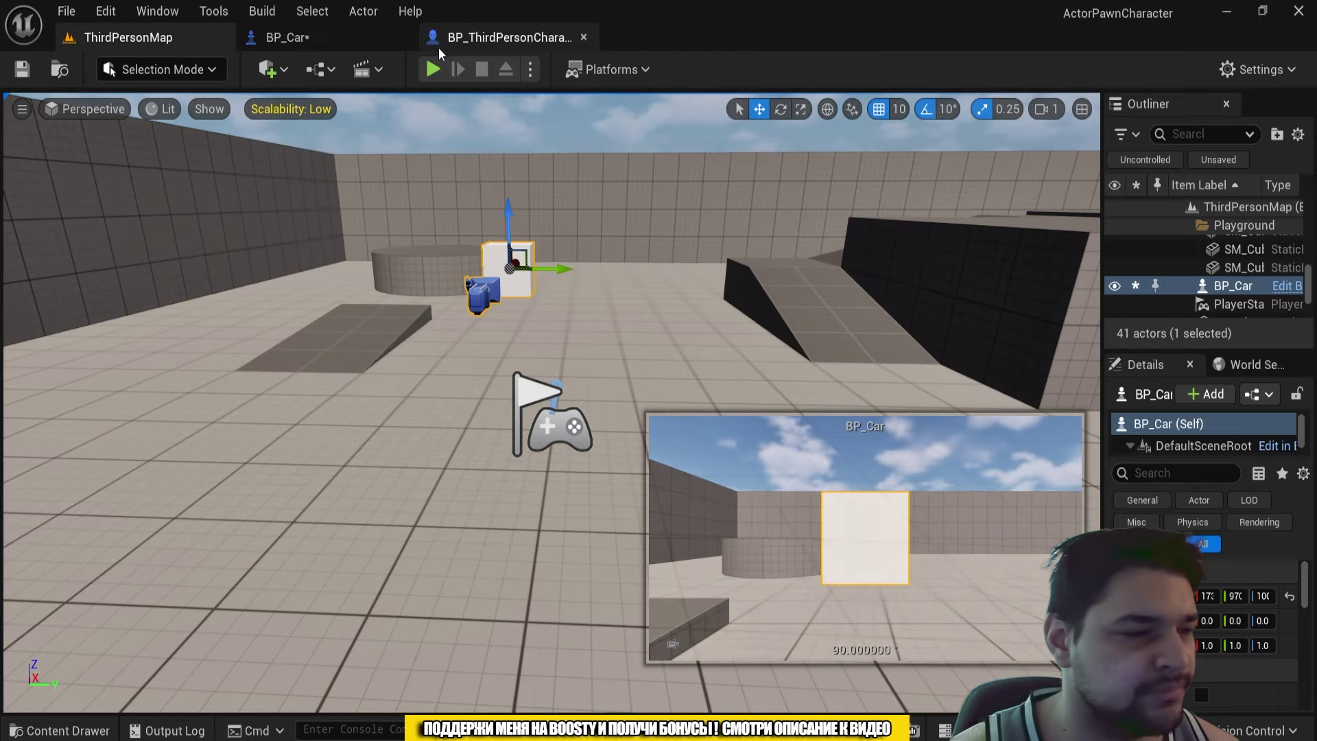
pyautogui.click(435, 69)
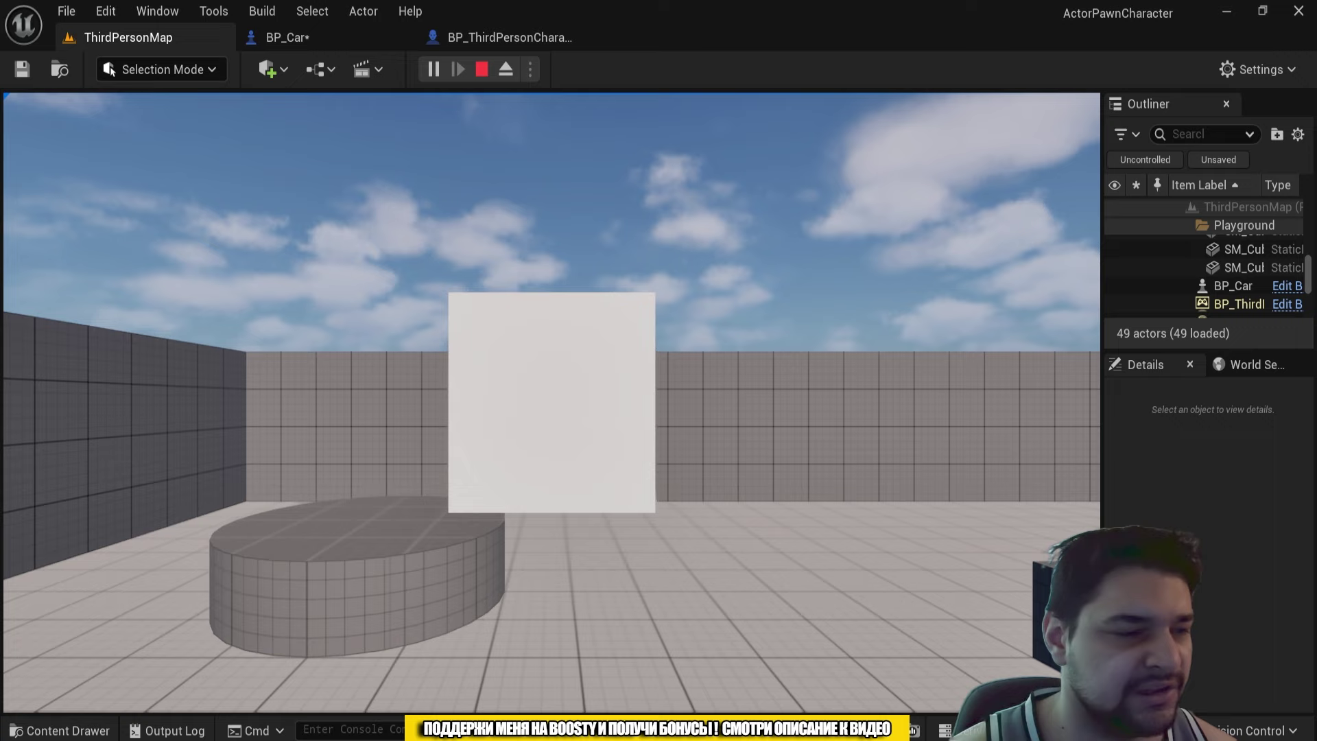
pyautogui.press('Escape')
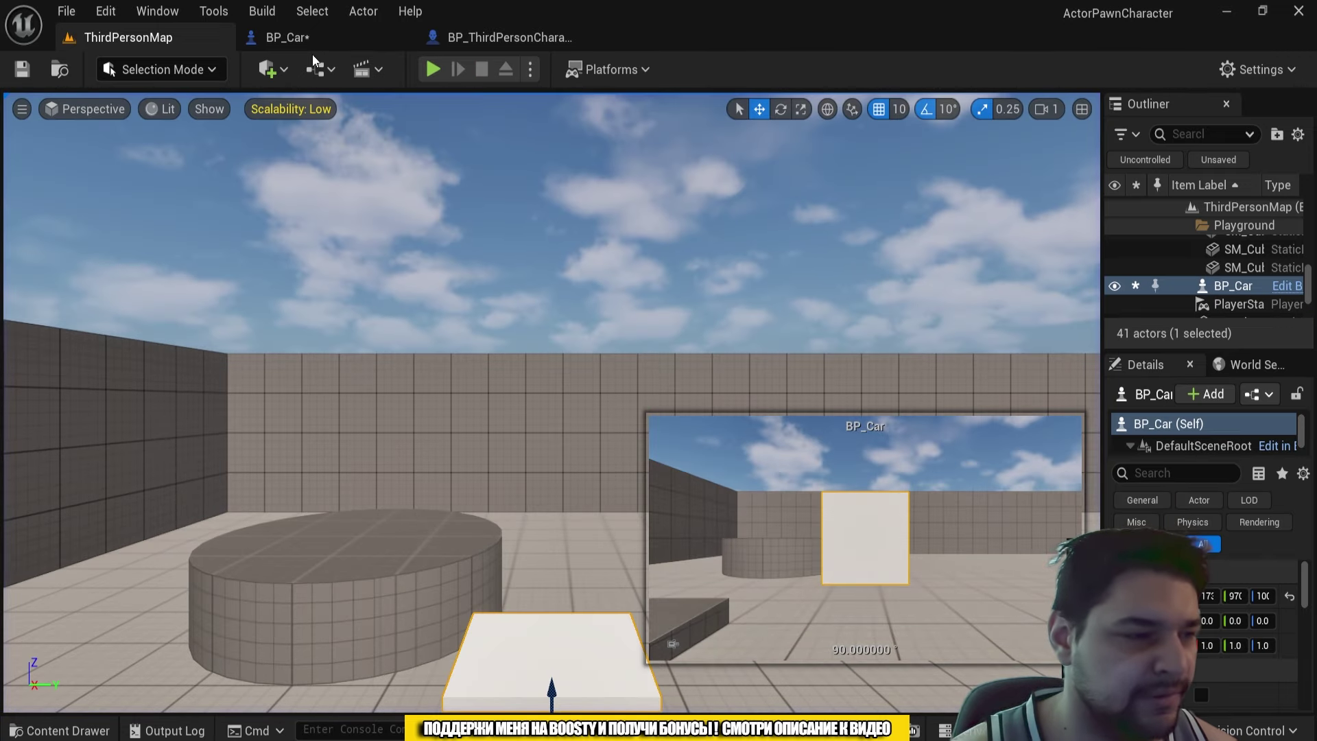
# Step: Set Auto Possess Player back to Disabled and recompile BP_Car
pyautogui.click(311, 39)
pyautogui.click(1139, 284)
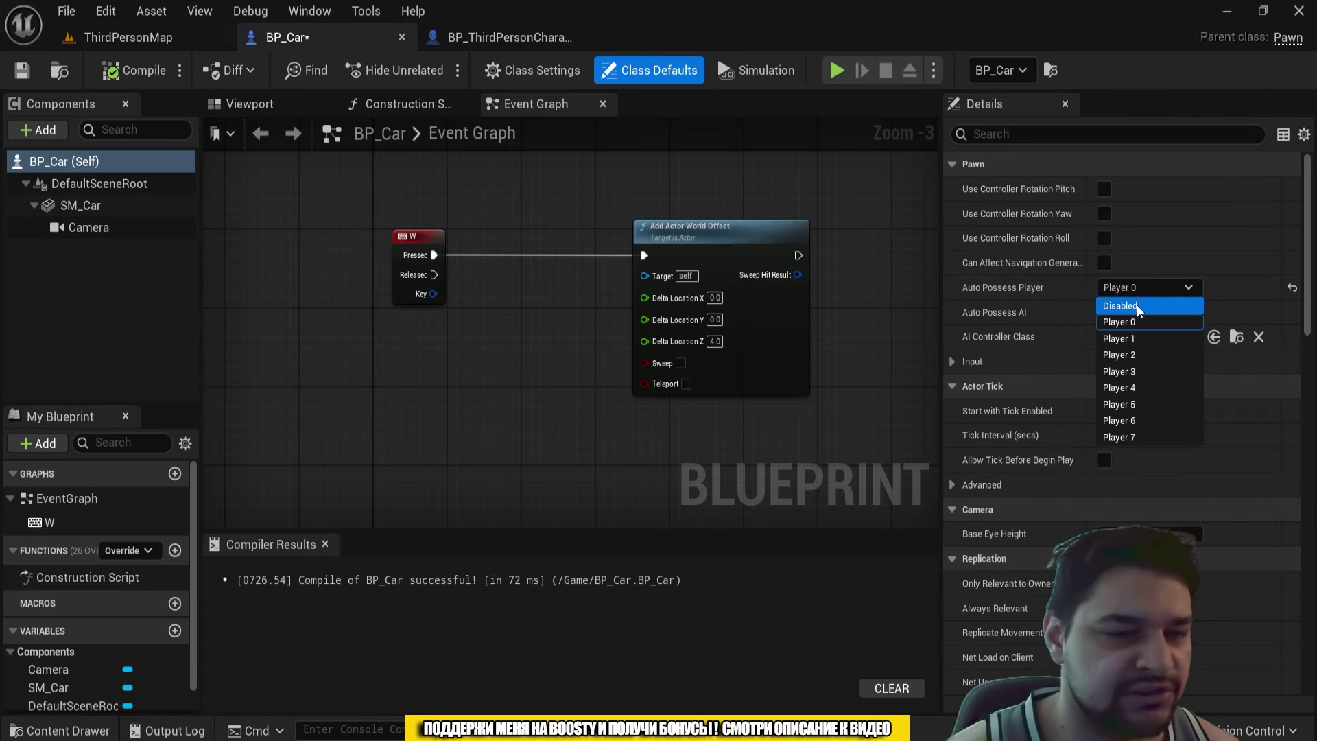
pyautogui.click(1136, 305)
pyautogui.click(135, 70)
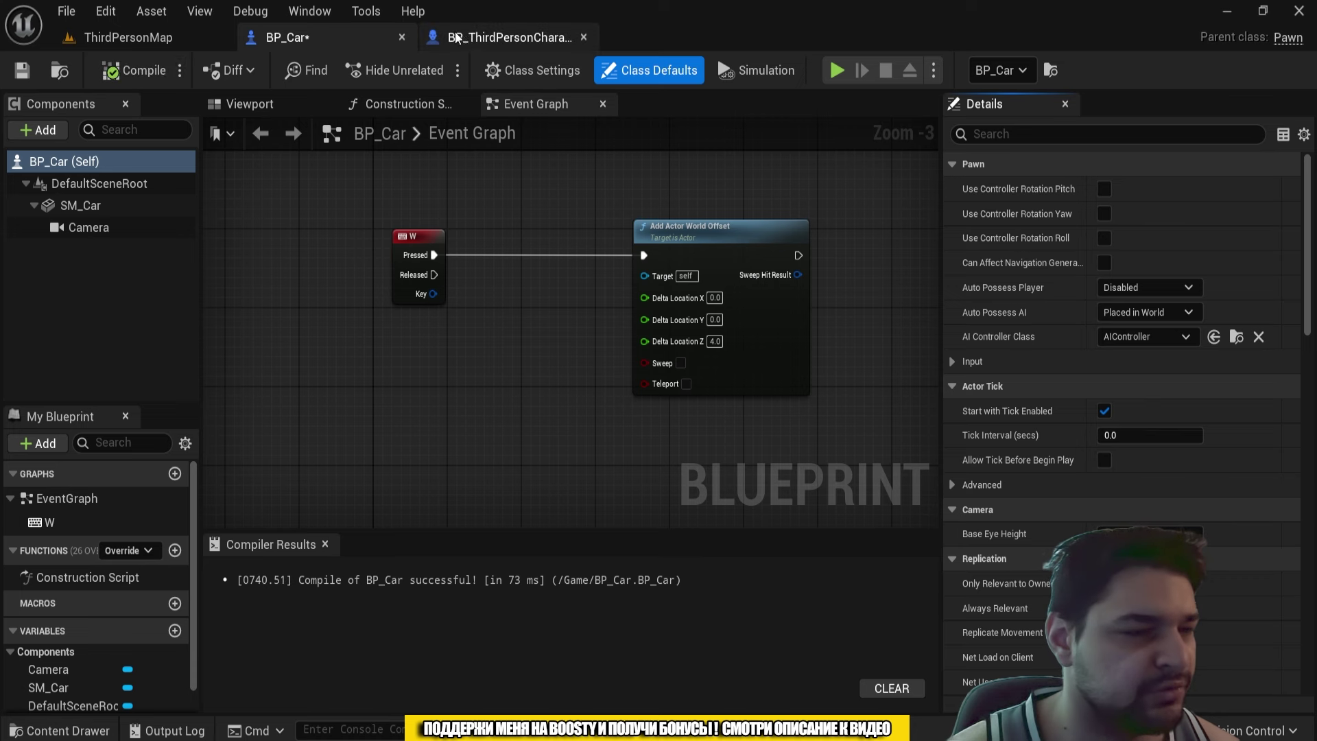
# Step: Add a 1 keyboard event node in BP_ThirdPersonCharacter's Event Graph
pyautogui.click(482, 44)
pyautogui.scroll(-3, 436, 338)
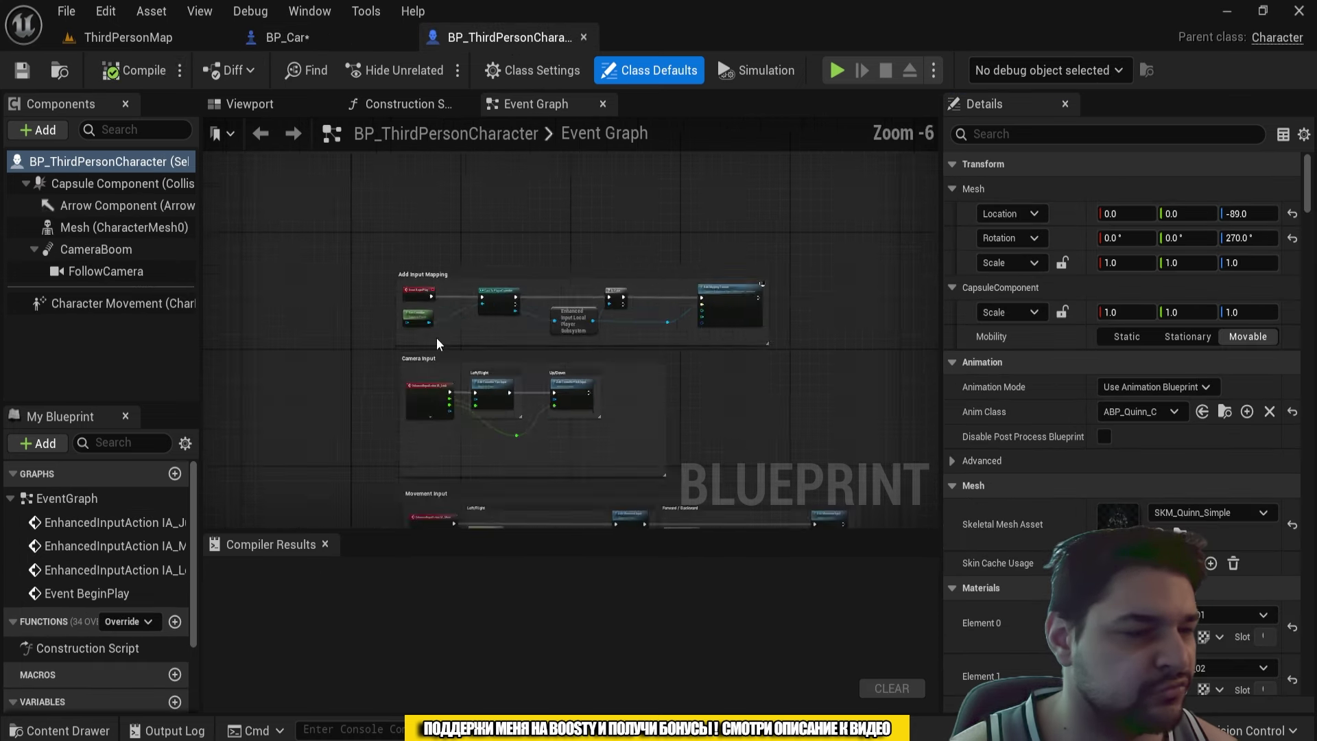
pyautogui.scroll(-3, 436, 337)
pyautogui.moveTo(436, 337); pyautogui.dragTo(449, 180, button='right')
pyautogui.scroll(2, 433, 349)
pyautogui.scroll(3, 446, 349)
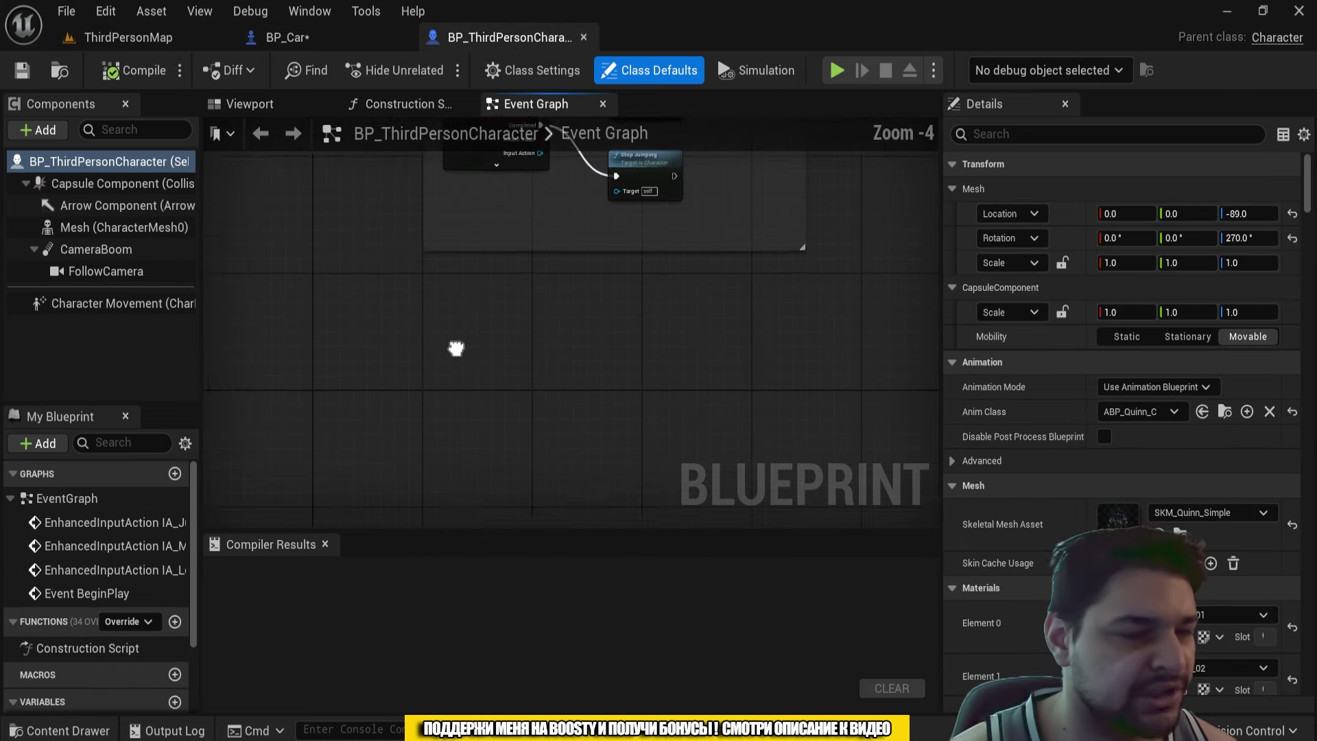
pyautogui.rightClick(445, 298)
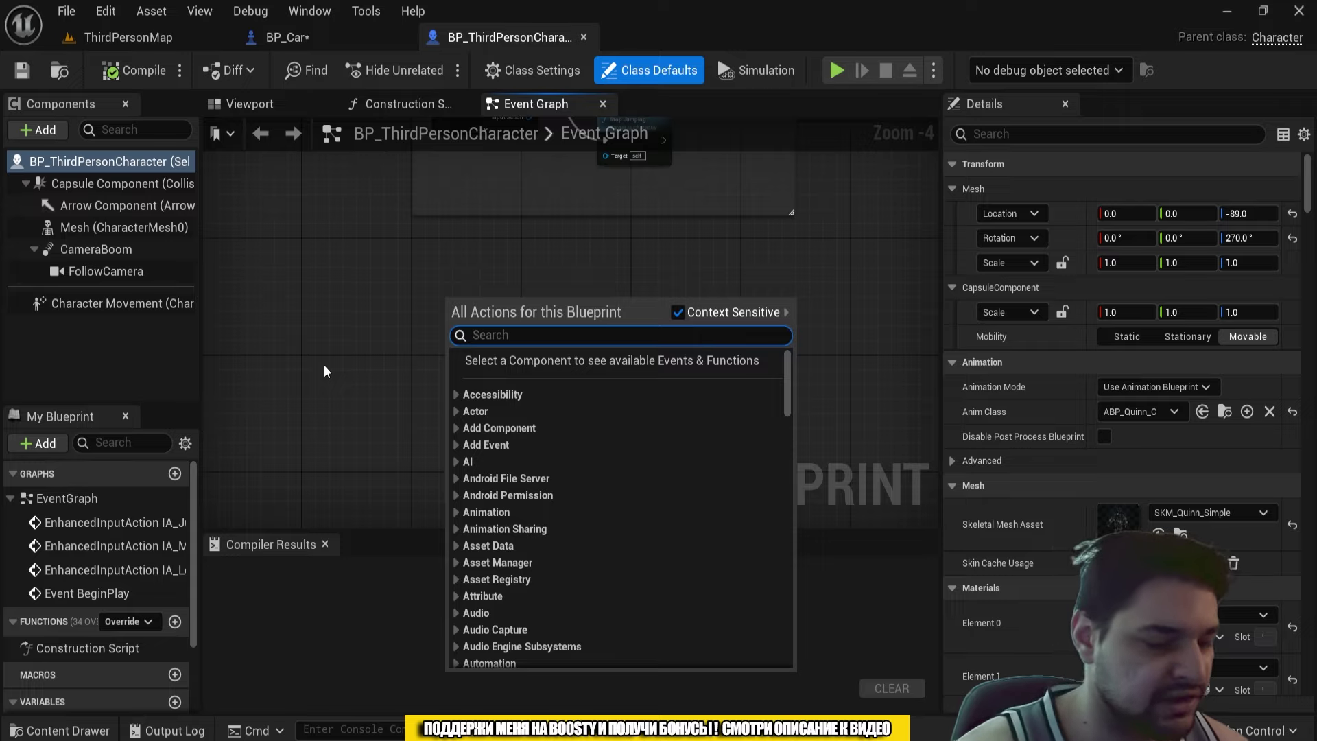
pyautogui.write('1 keyboard')
pyautogui.press('Return')
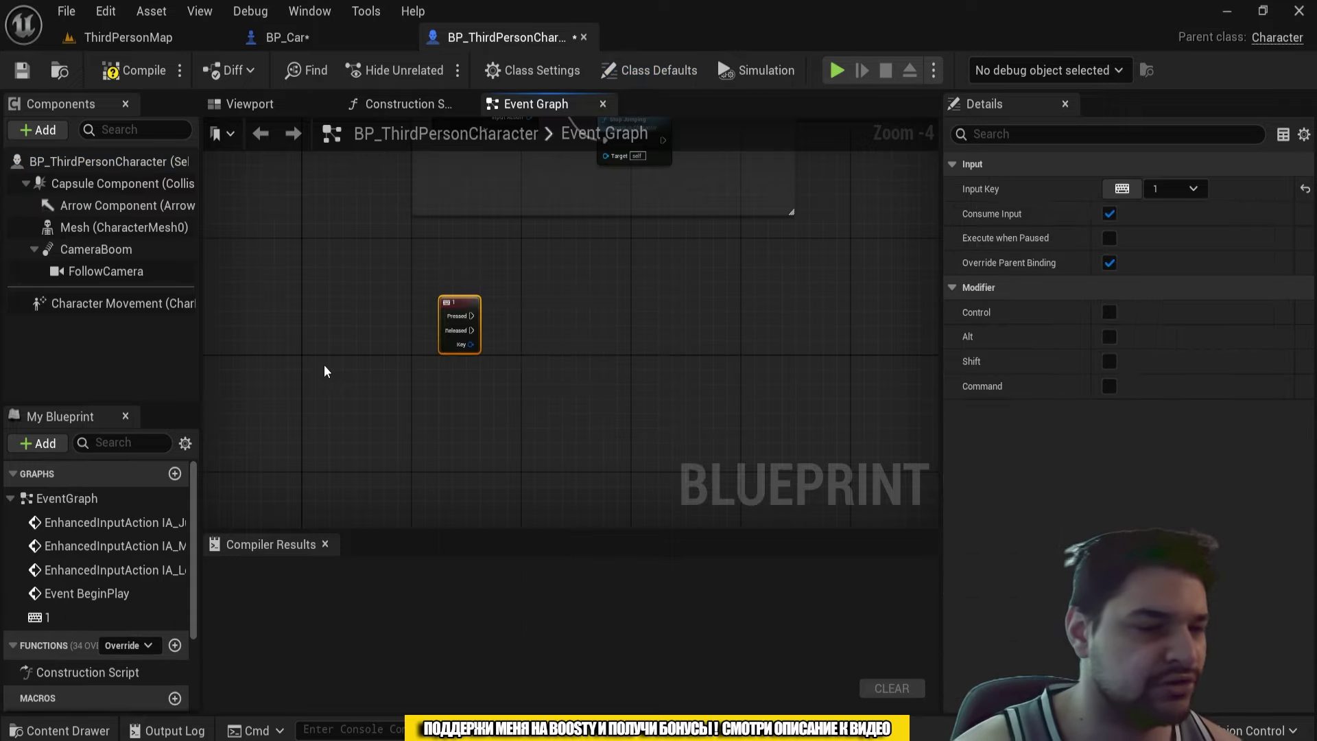
pyautogui.scroll(3, 325, 371)
pyautogui.scroll(1, 356, 356)
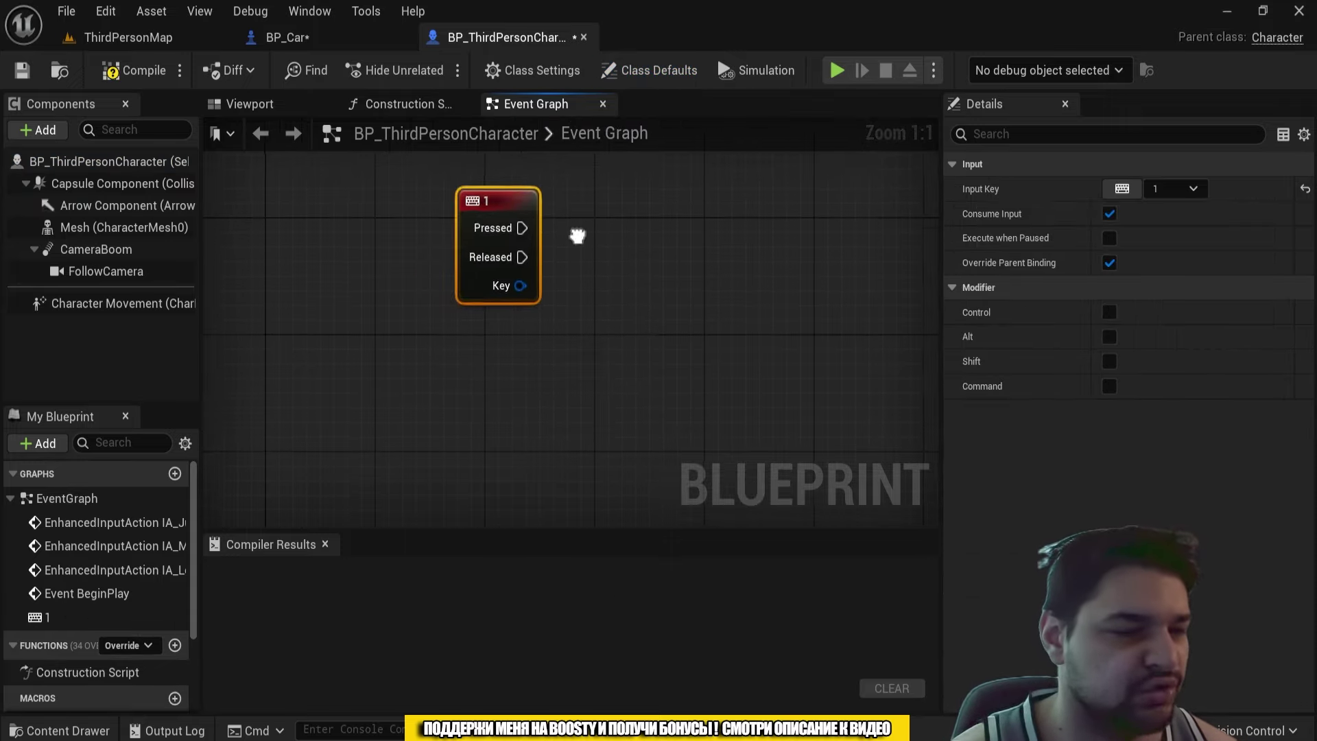
pyautogui.click(579, 236)
# Step: Add Get Player Controller, drive a Possess node from it, and wire 1 Pressed into Possess
pyautogui.moveTo(353, 323); pyautogui.dragTo(544, 296, button='right')
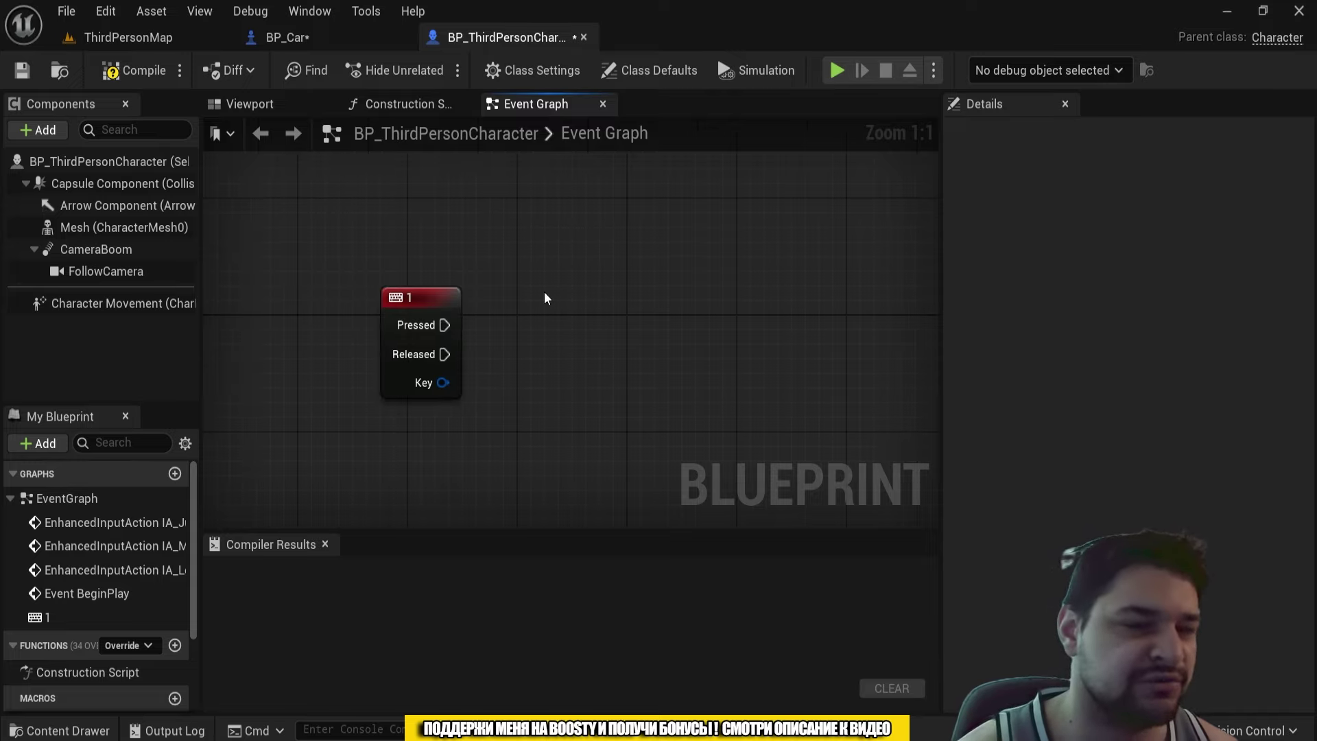
pyautogui.moveTo(444, 325); pyautogui.dragTo(491, 191)
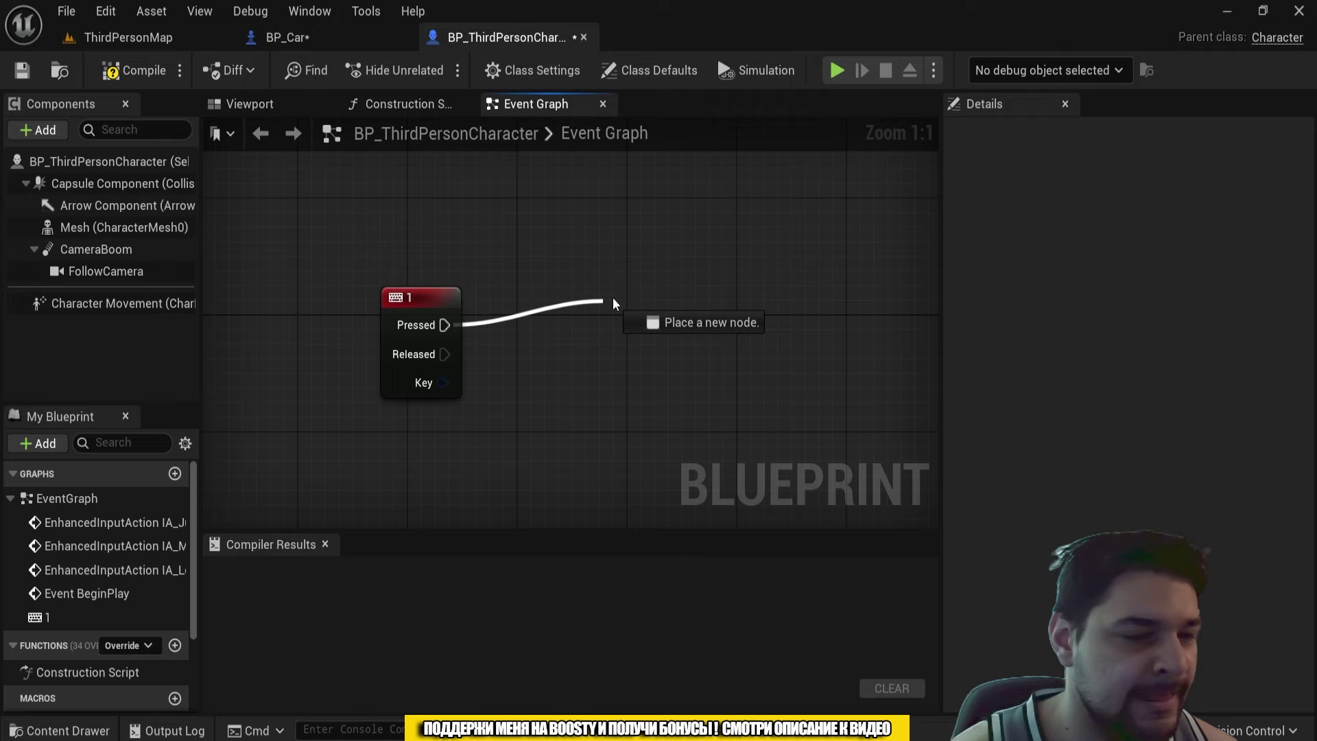
pyautogui.moveTo(468, 252); pyautogui.dragTo(434, 299, button='right')
pyautogui.rightClick(409, 225)
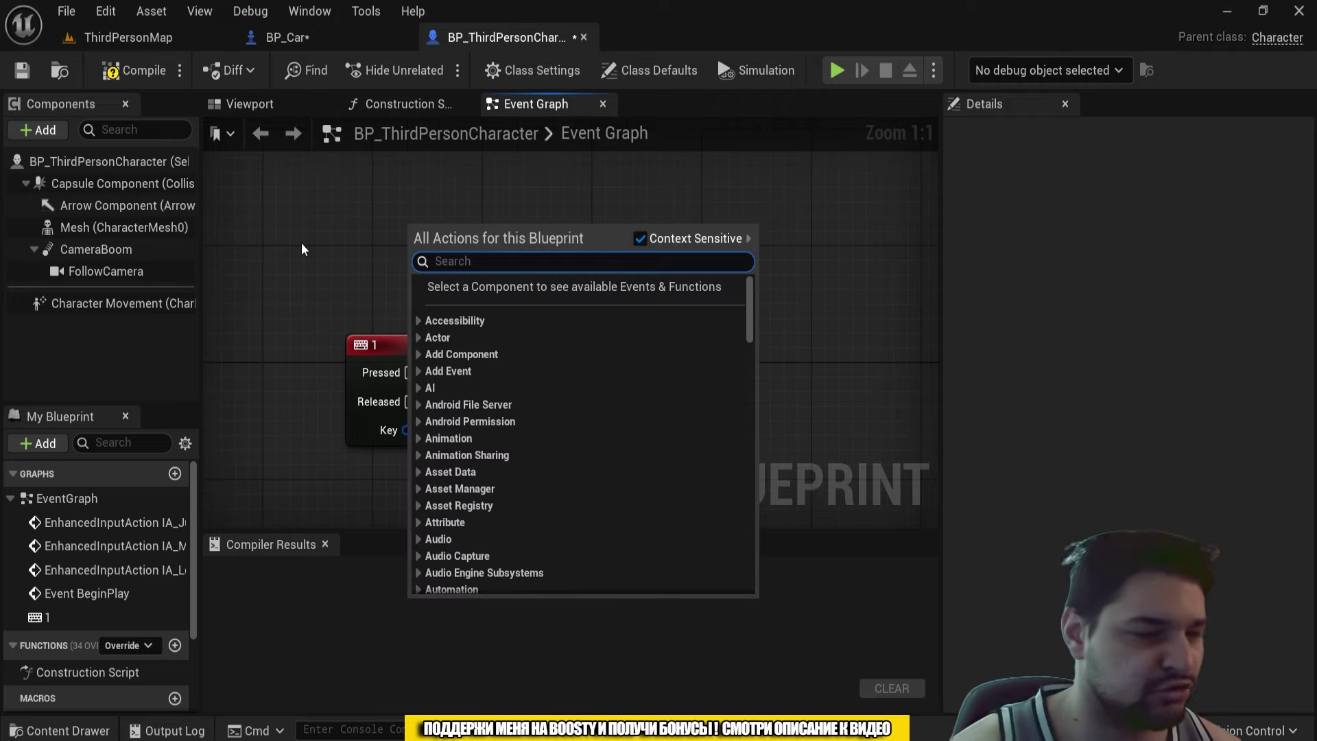
pyautogui.write('get player control')
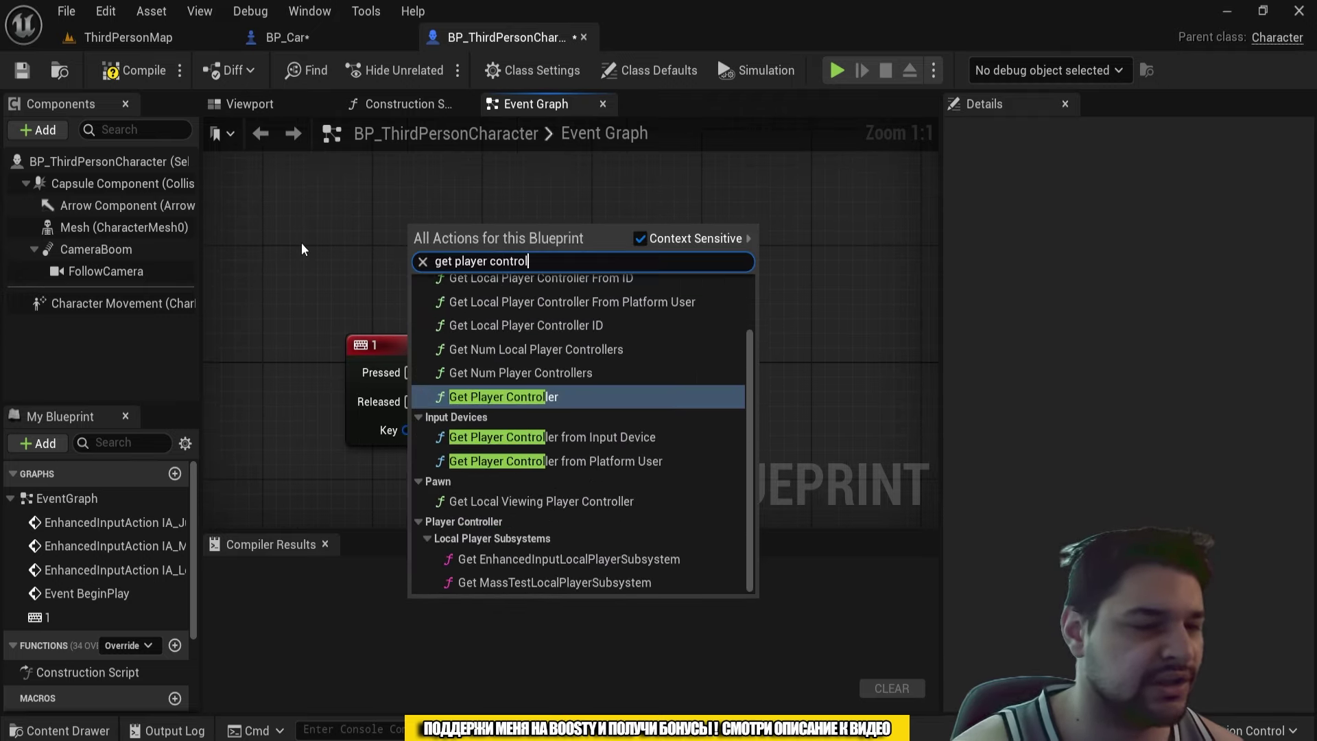
pyautogui.press('Return')
pyautogui.scroll(-2, 302, 243)
pyautogui.moveTo(520, 199); pyautogui.dragTo(612, 280)
pyautogui.write('P')
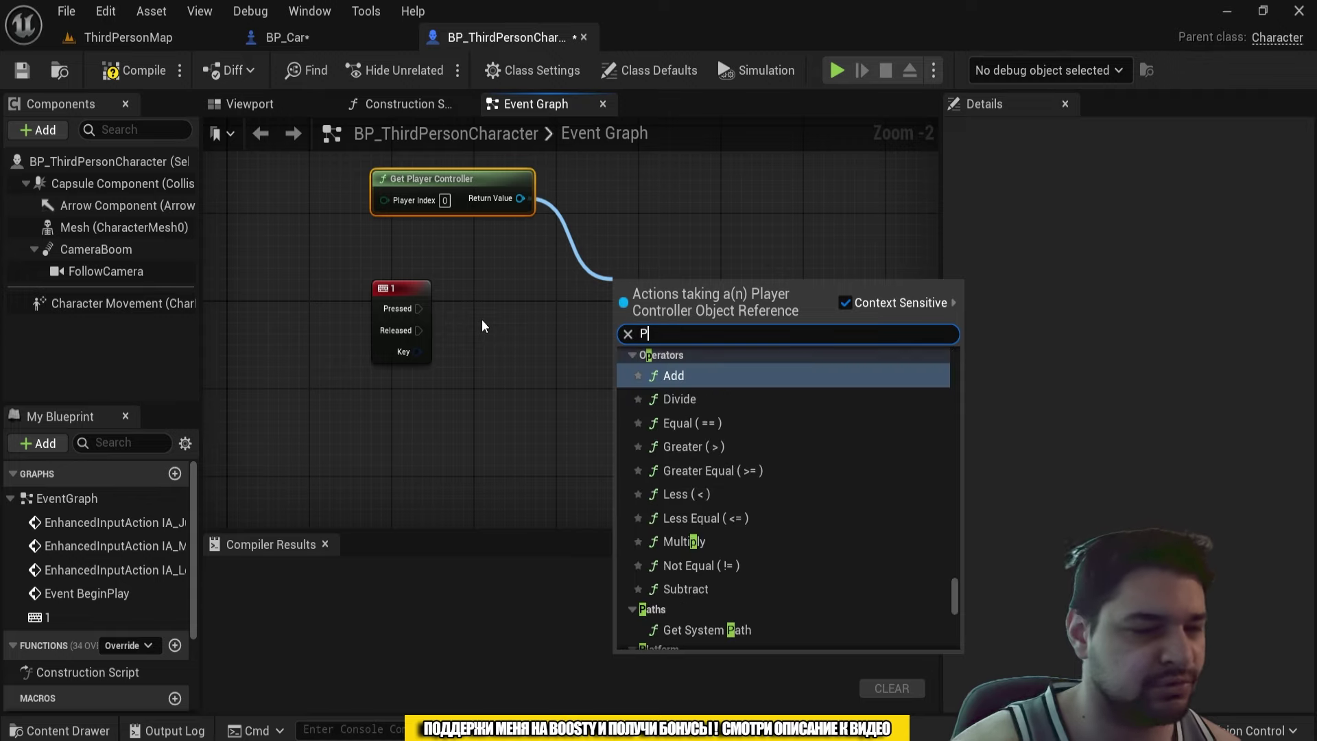
pyautogui.write('osses')
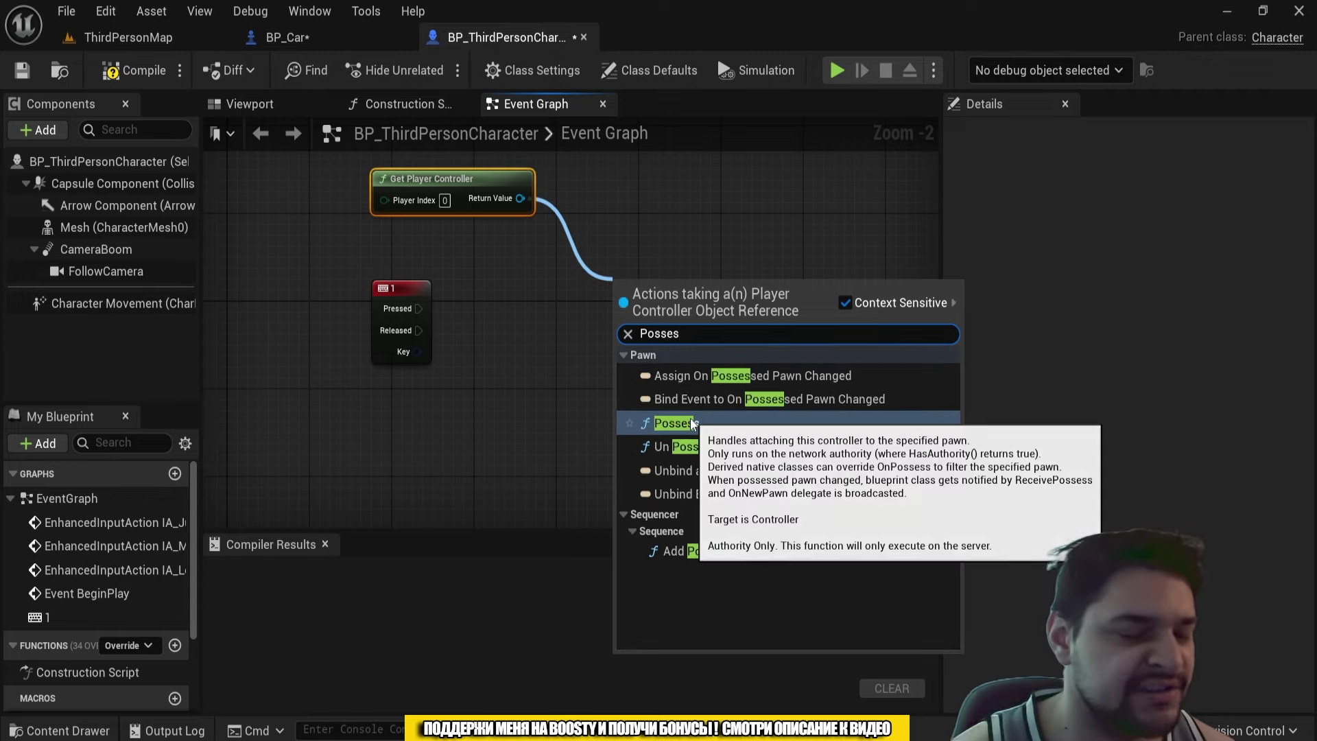
pyautogui.click(686, 423)
pyautogui.moveTo(418, 307)
pyautogui.mouseDown()
pyautogui.moveTo(618, 320)
pyautogui.moveTo(730, 297)
pyautogui.mouseUp()
# Step: Arrange Possess and Get Player Controller, then search for Get Actor Of Class after Pressed
pyautogui.moveTo(662, 401); pyautogui.dragTo(688, 318, button='right')
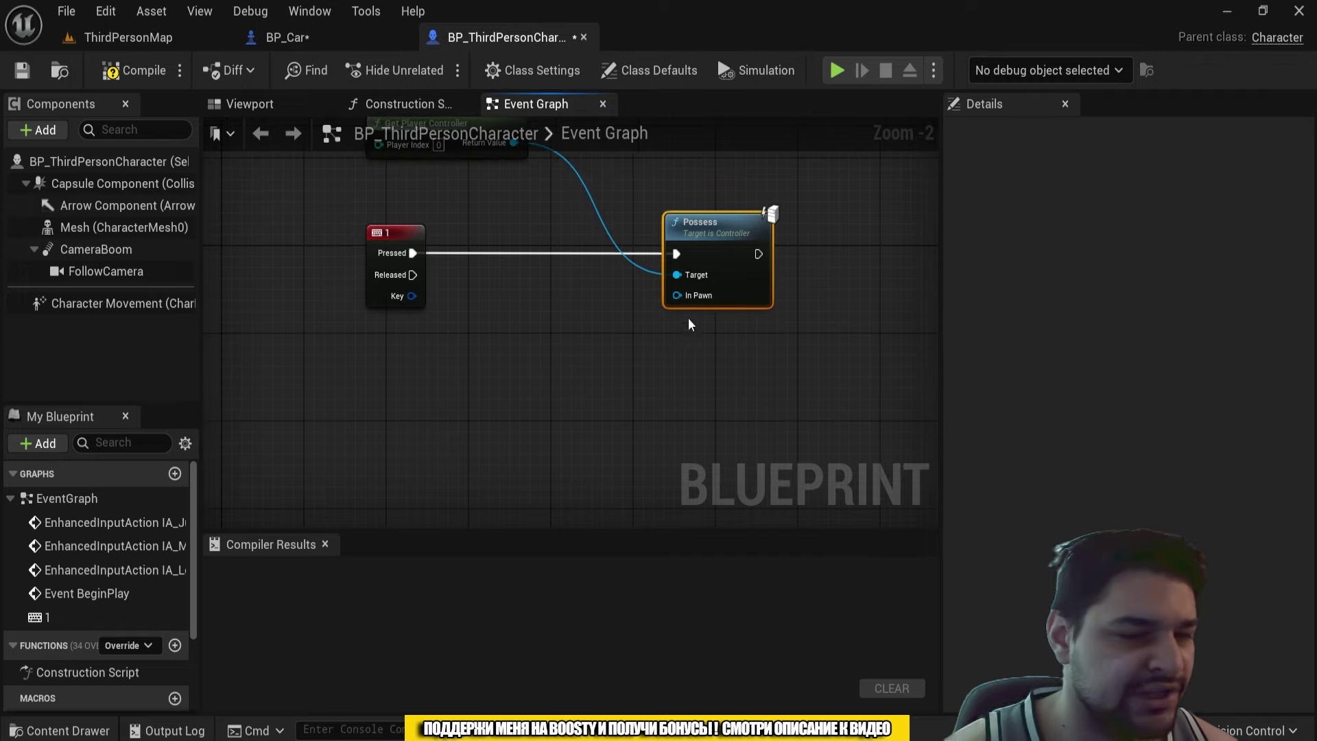
pyautogui.moveTo(693, 295); pyautogui.dragTo(805, 250)
pyautogui.moveTo(805, 249); pyautogui.dragTo(858, 277, button='right')
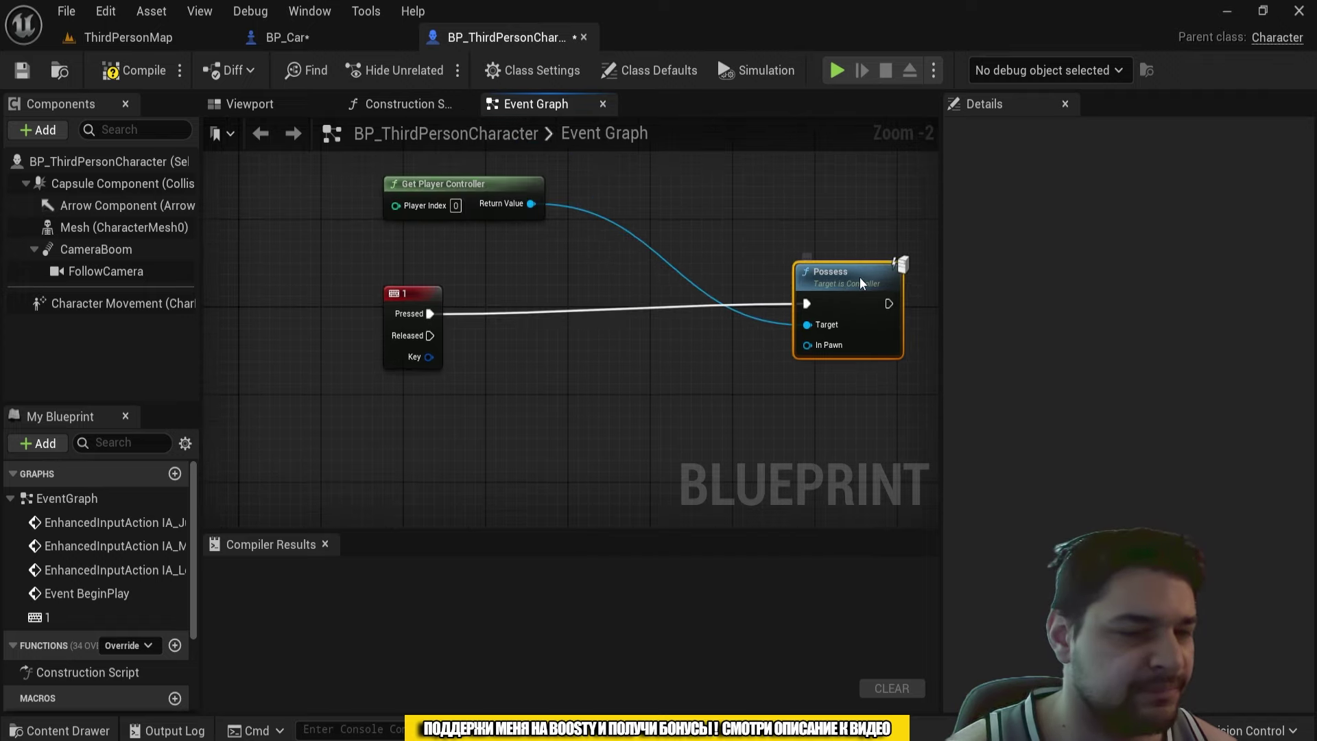
pyautogui.moveTo(861, 282); pyautogui.dragTo(884, 293)
pyautogui.moveTo(482, 185); pyautogui.dragTo(726, 183)
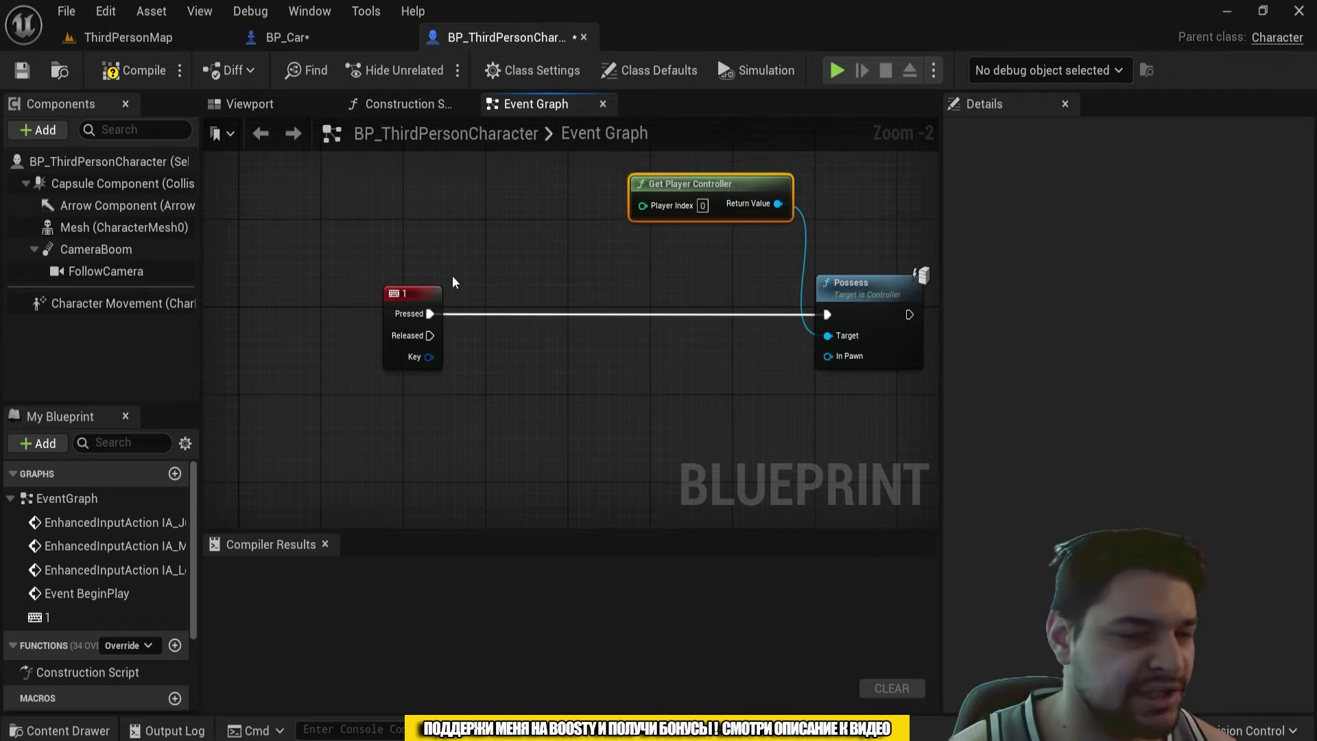
pyautogui.moveTo(430, 313); pyautogui.dragTo(511, 262)
pyautogui.write('get actor o')
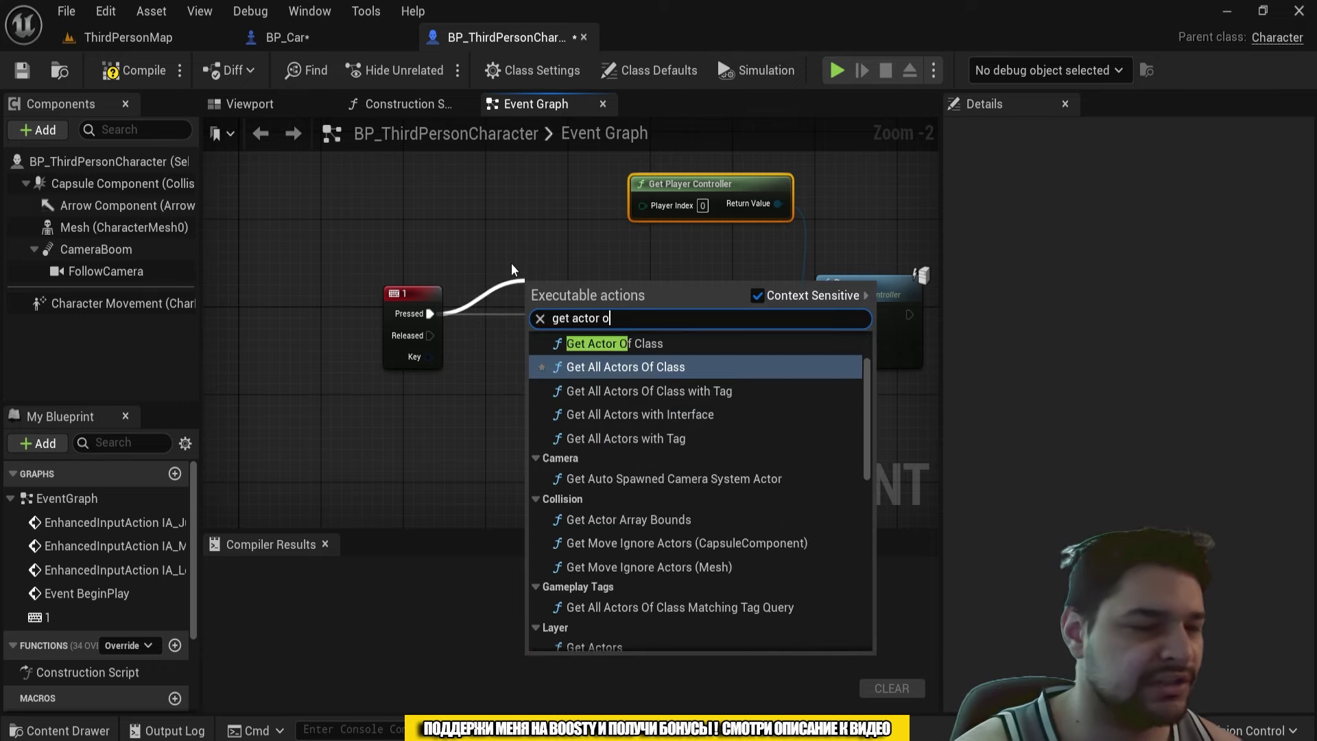
pyautogui.write('f class')
# Step: Insert Get Actor Of Class set to BP_Car, feed it to Possess's In Pawn, compile and save
pyautogui.press('Return')
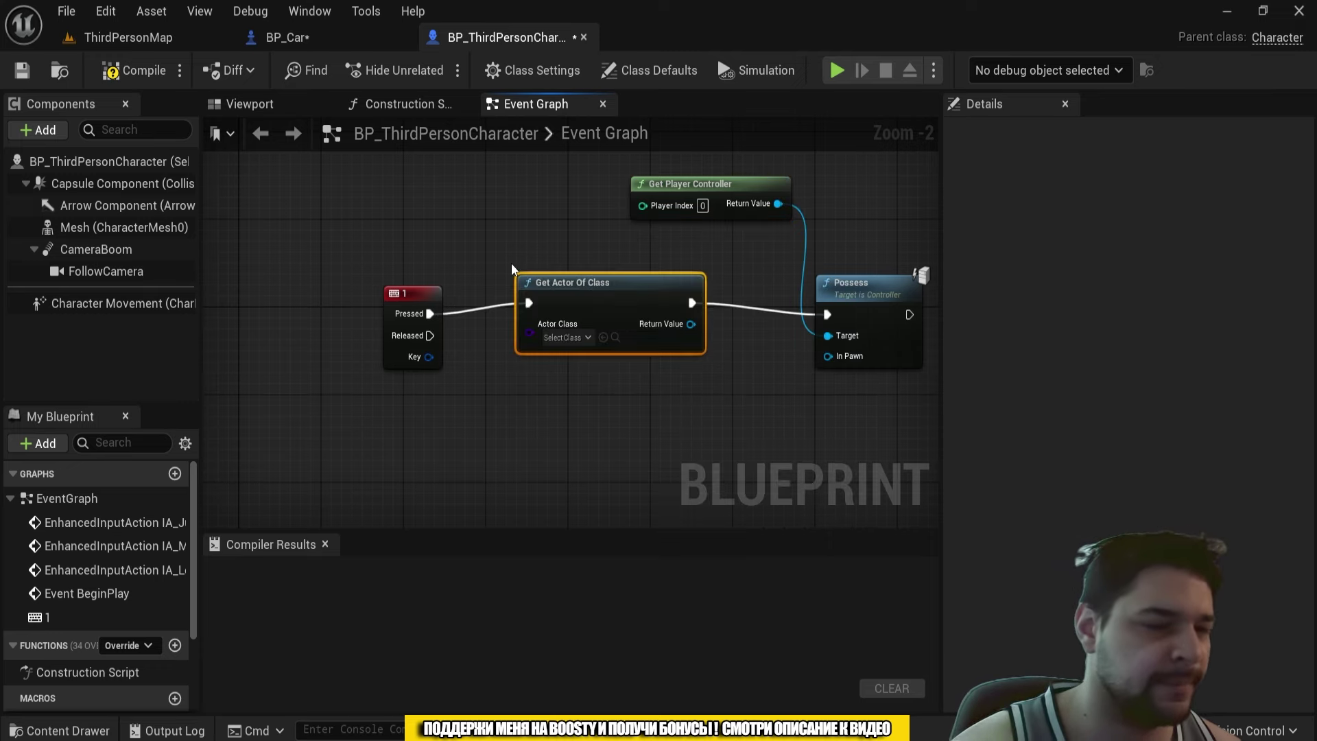
pyautogui.scroll(2, 511, 262)
pyautogui.click(582, 362)
pyautogui.write('BP')
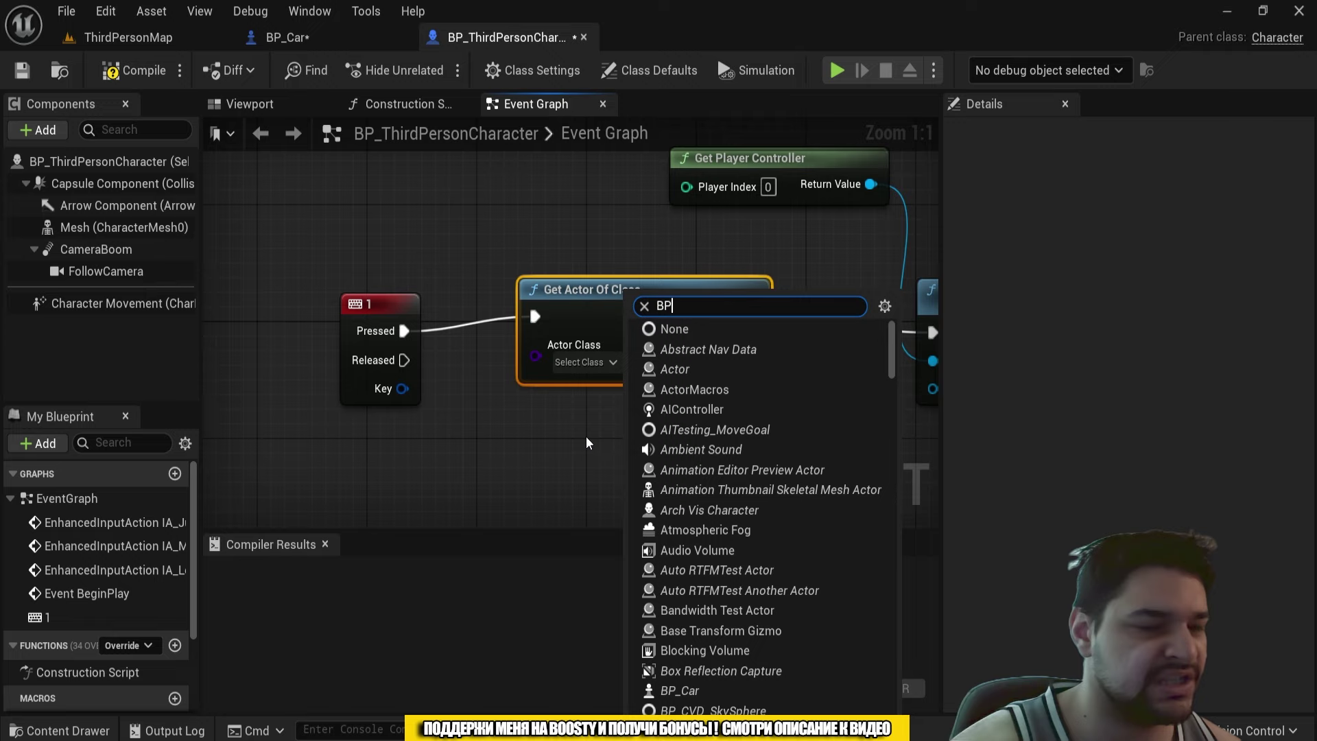
pyautogui.write('_Car')
pyautogui.click(603, 430)
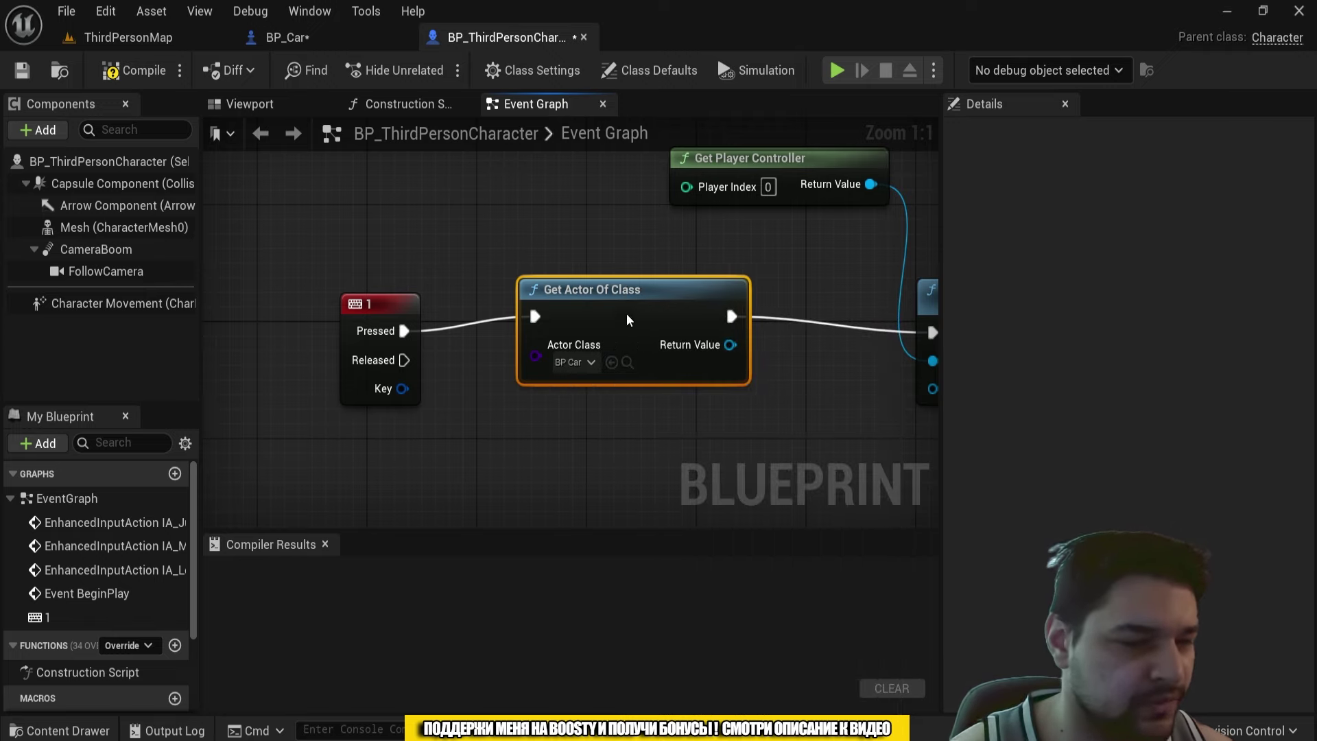
pyautogui.moveTo(730, 345); pyautogui.dragTo(565, 334, button='right')
pyautogui.moveTo(566, 334); pyautogui.dragTo(807, 364)
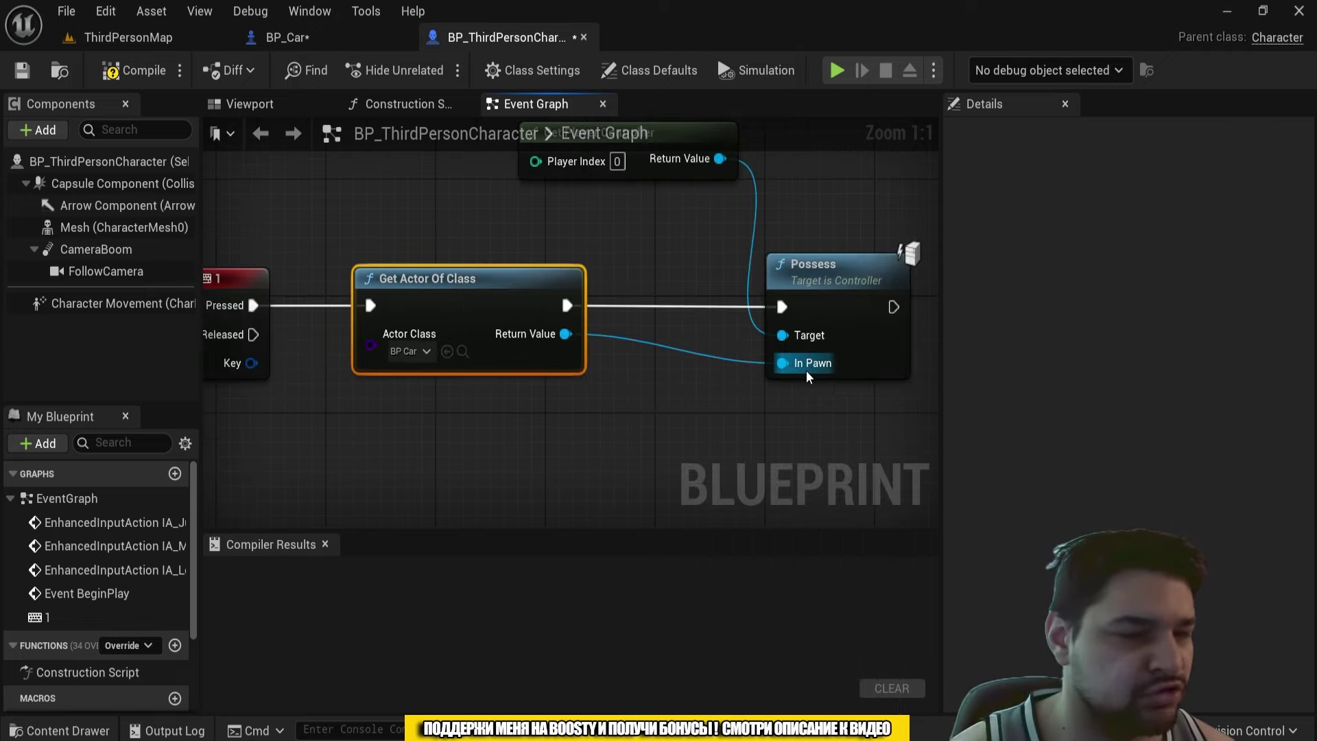
pyautogui.click(134, 70)
pyautogui.hotkey('ctrl', 's')
# Step: Play-test ThirdPersonMap, switch control to the car, then return to the character's Event Graph
pyautogui.click(128, 37)
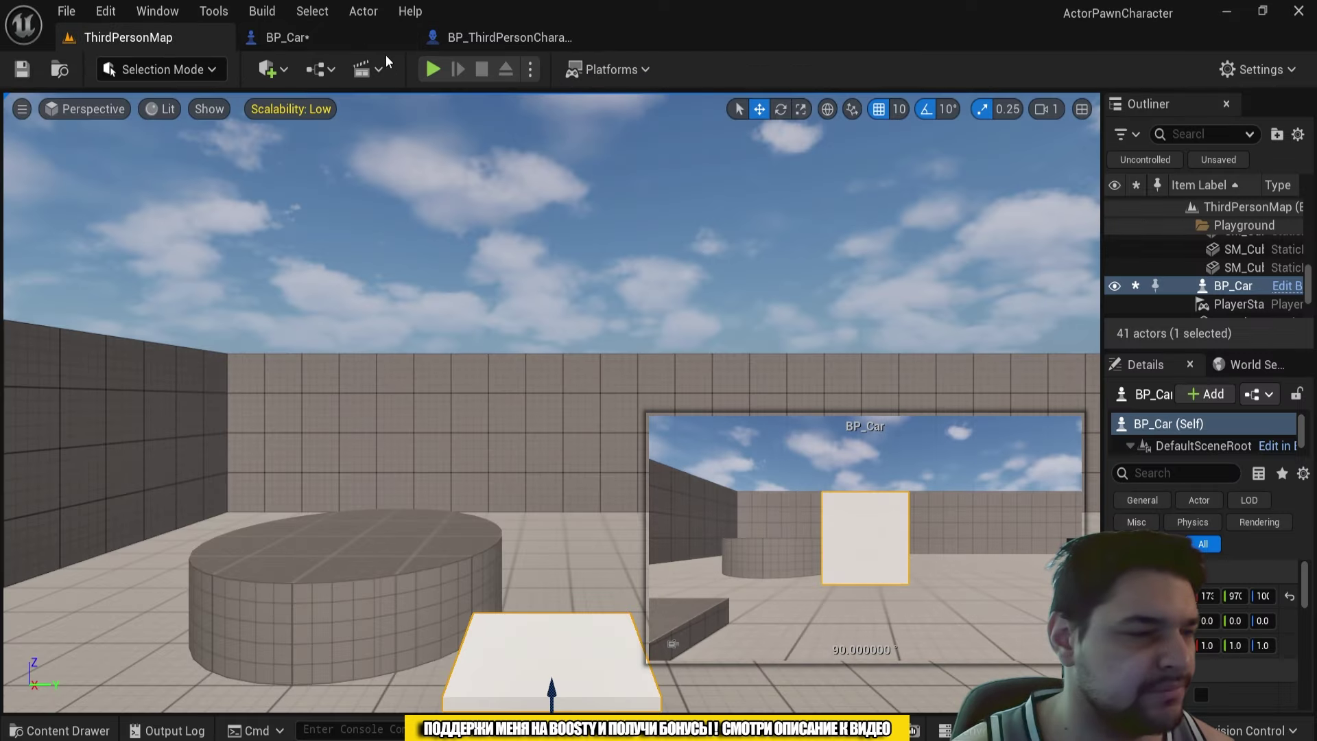
pyautogui.click(432, 69)
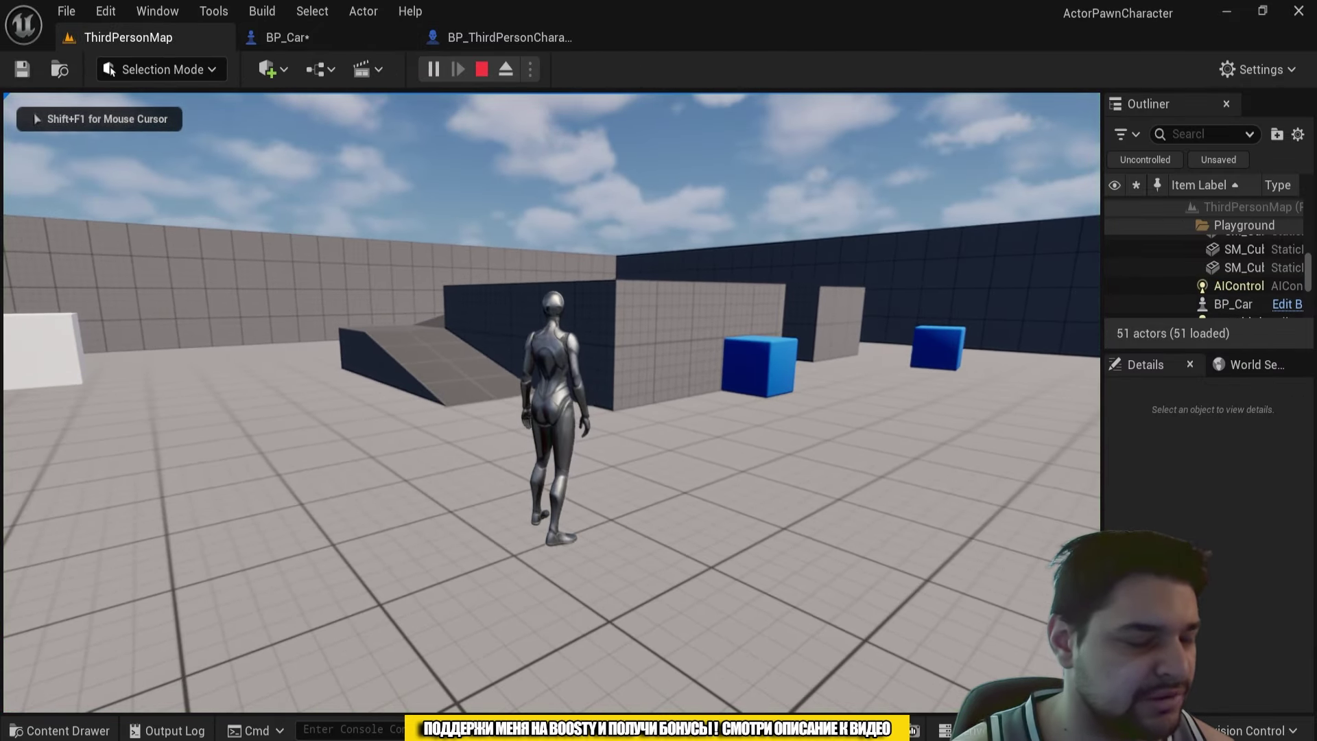
pyautogui.press('w')
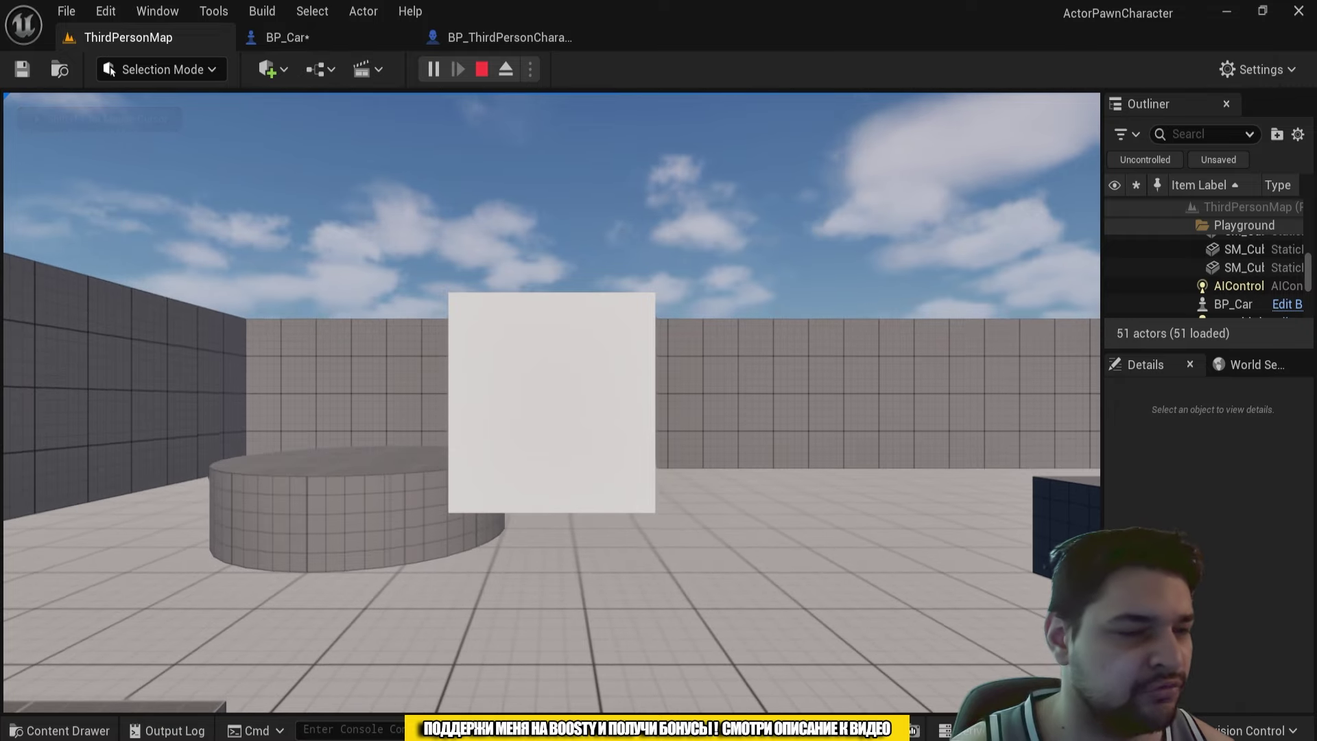
pyautogui.press('Escape')
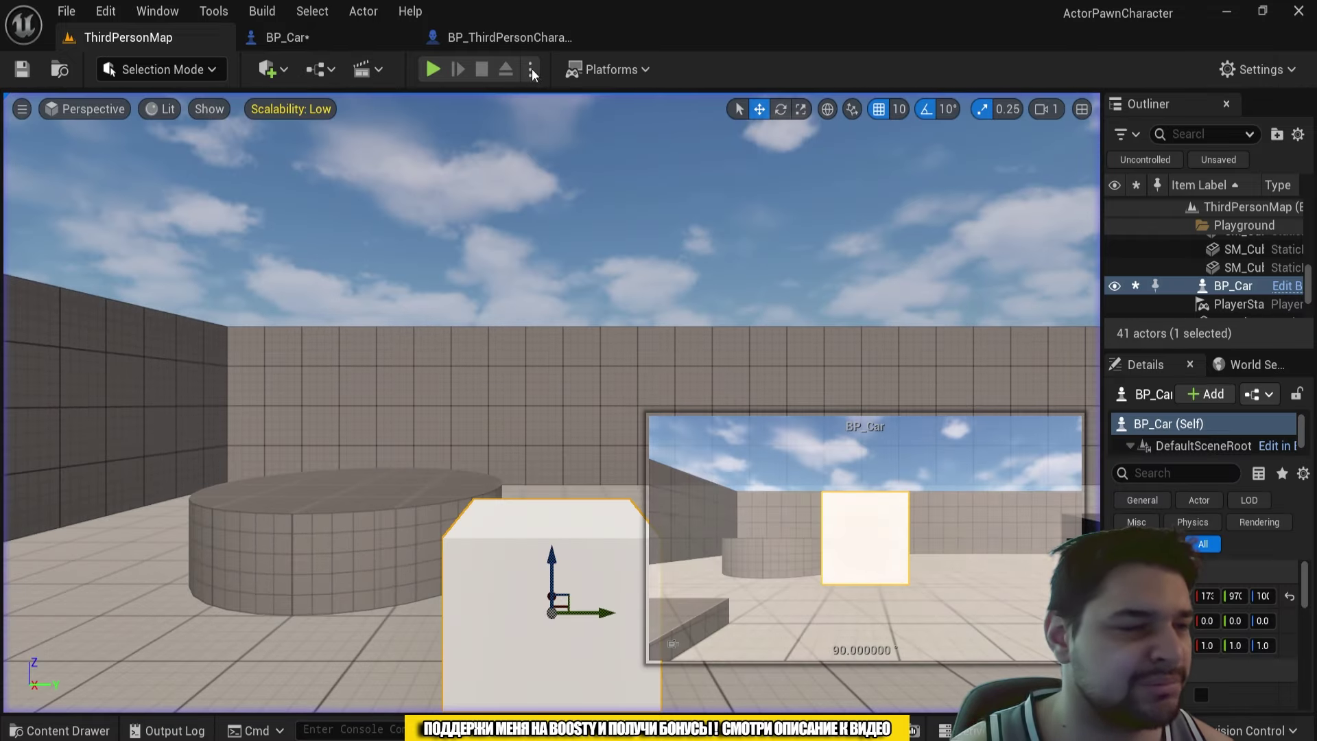
pyautogui.click(517, 40)
pyautogui.moveTo(557, 255); pyautogui.dragTo(493, 286, button='right')
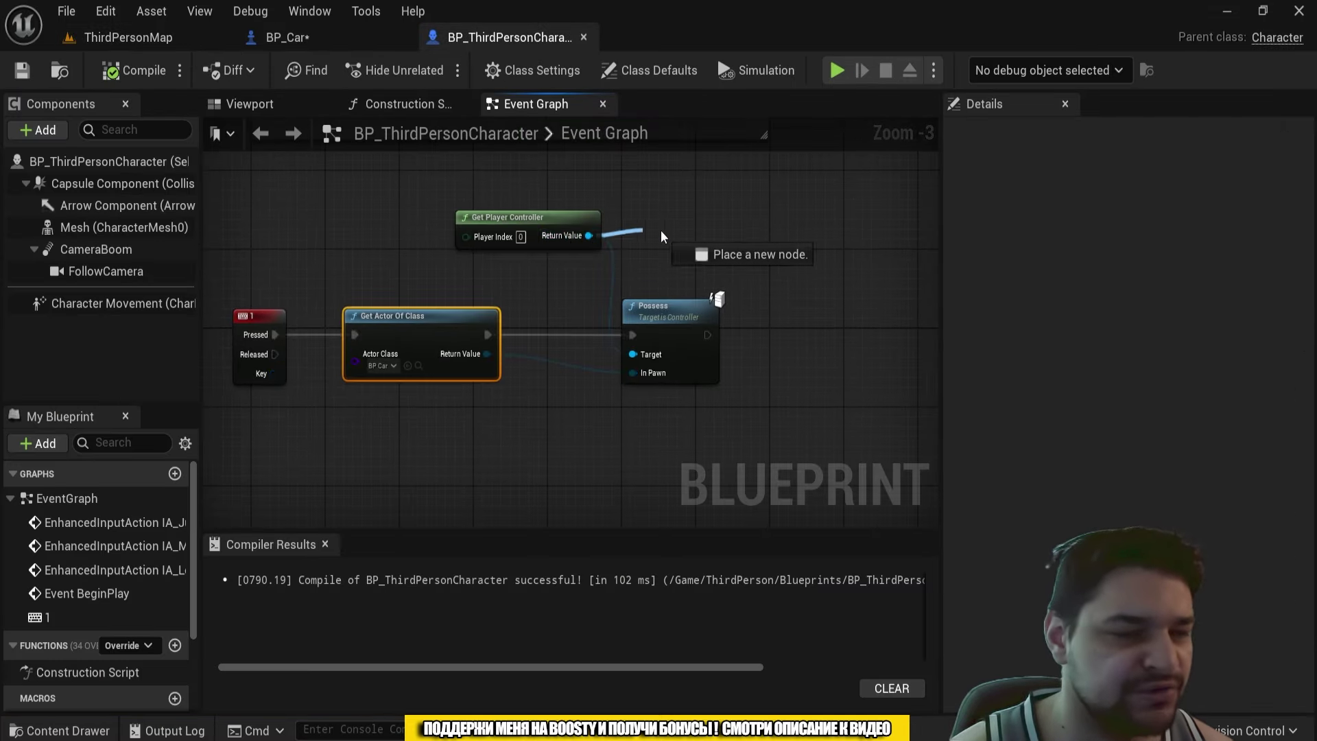
# Step: Add then delete an Un Possess node, and move Get Player Controller below Get Actor Of Class
pyautogui.moveTo(588, 235); pyautogui.dragTo(812, 206)
pyautogui.write('Unpo')
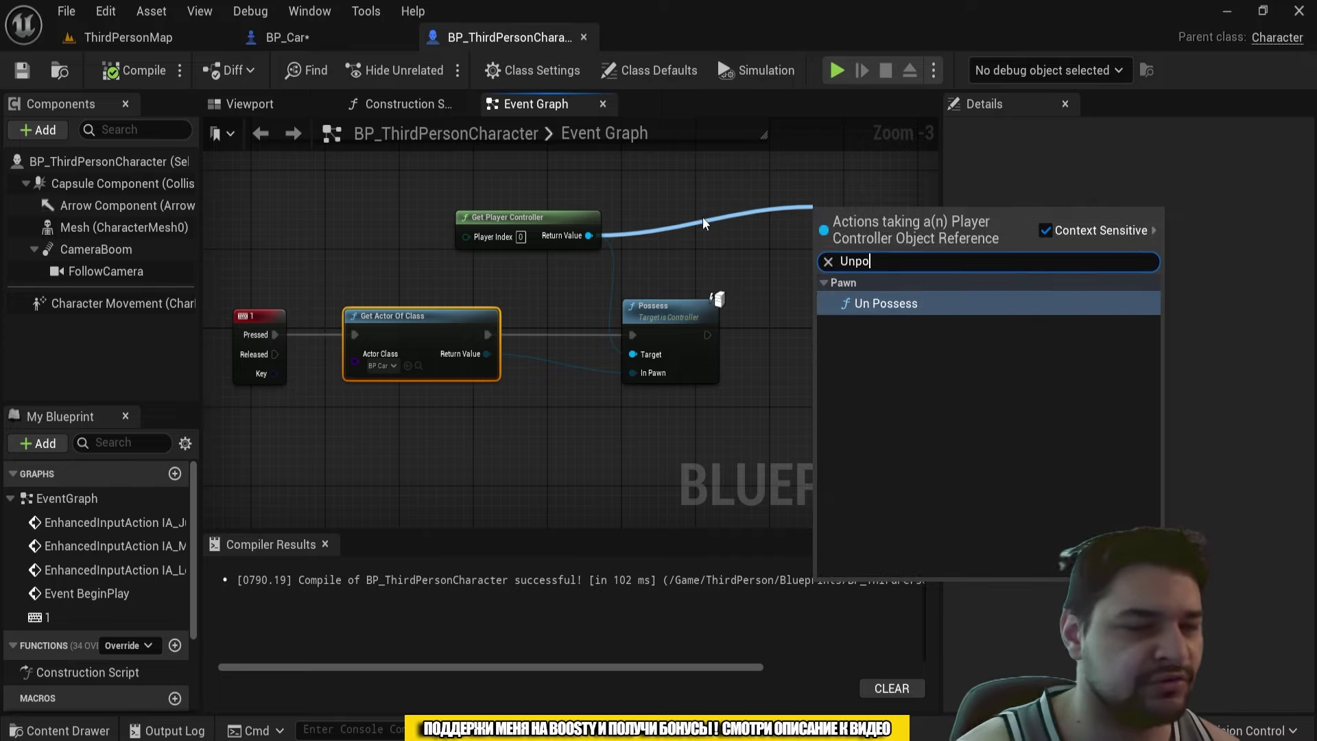
pyautogui.click(873, 304)
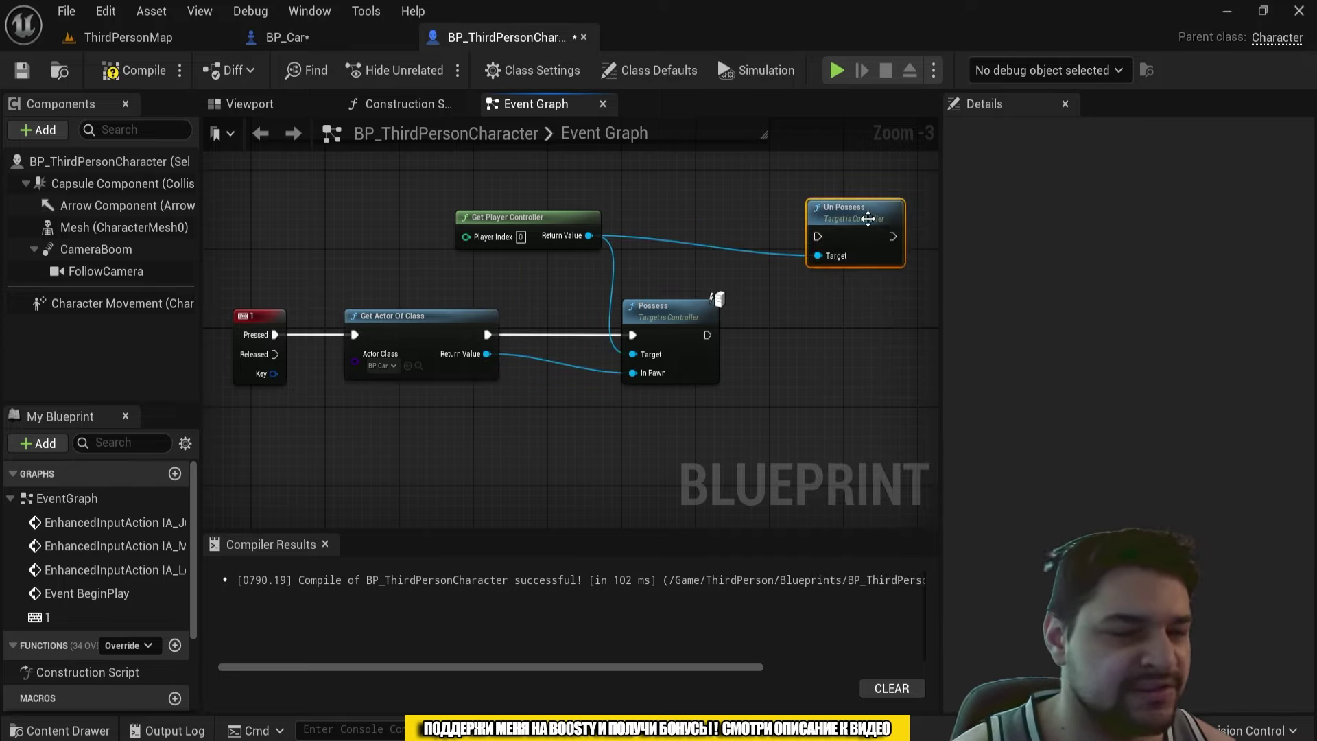
pyautogui.moveTo(784, 195); pyautogui.dragTo(843, 211)
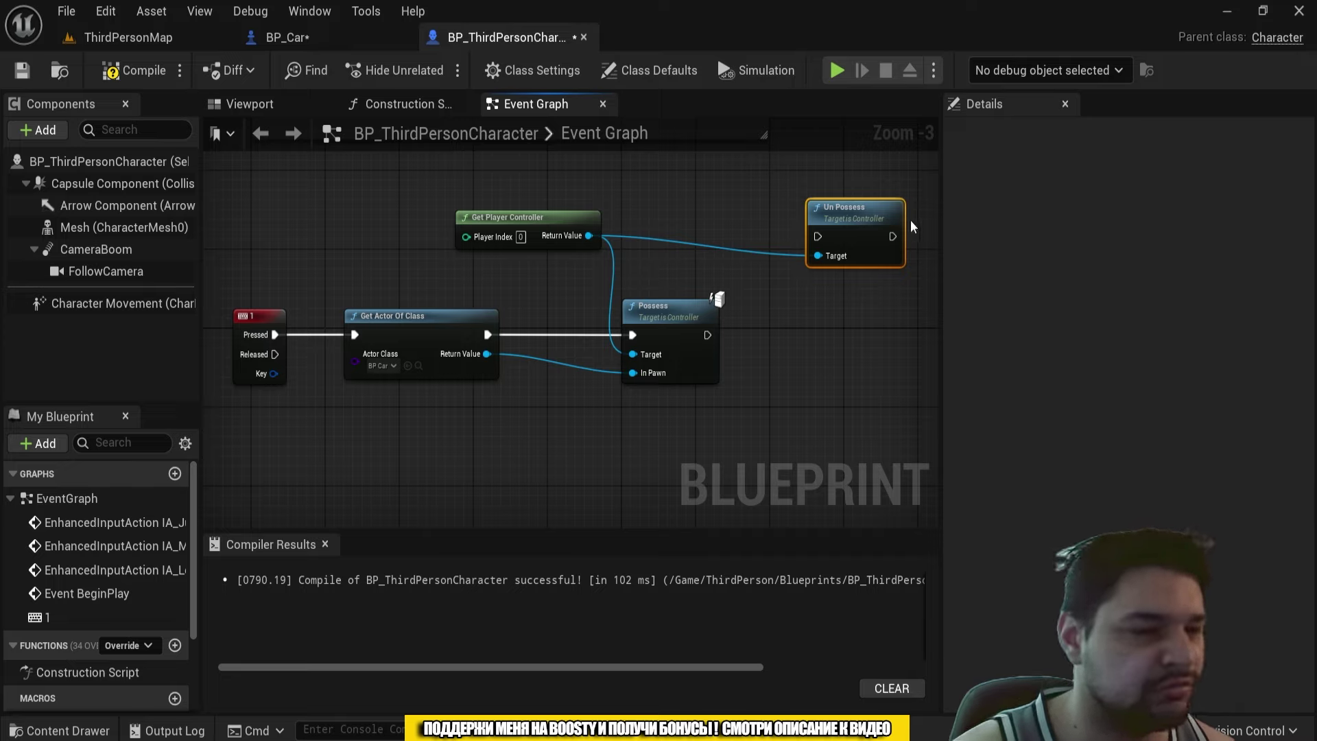
pyautogui.press('Delete')
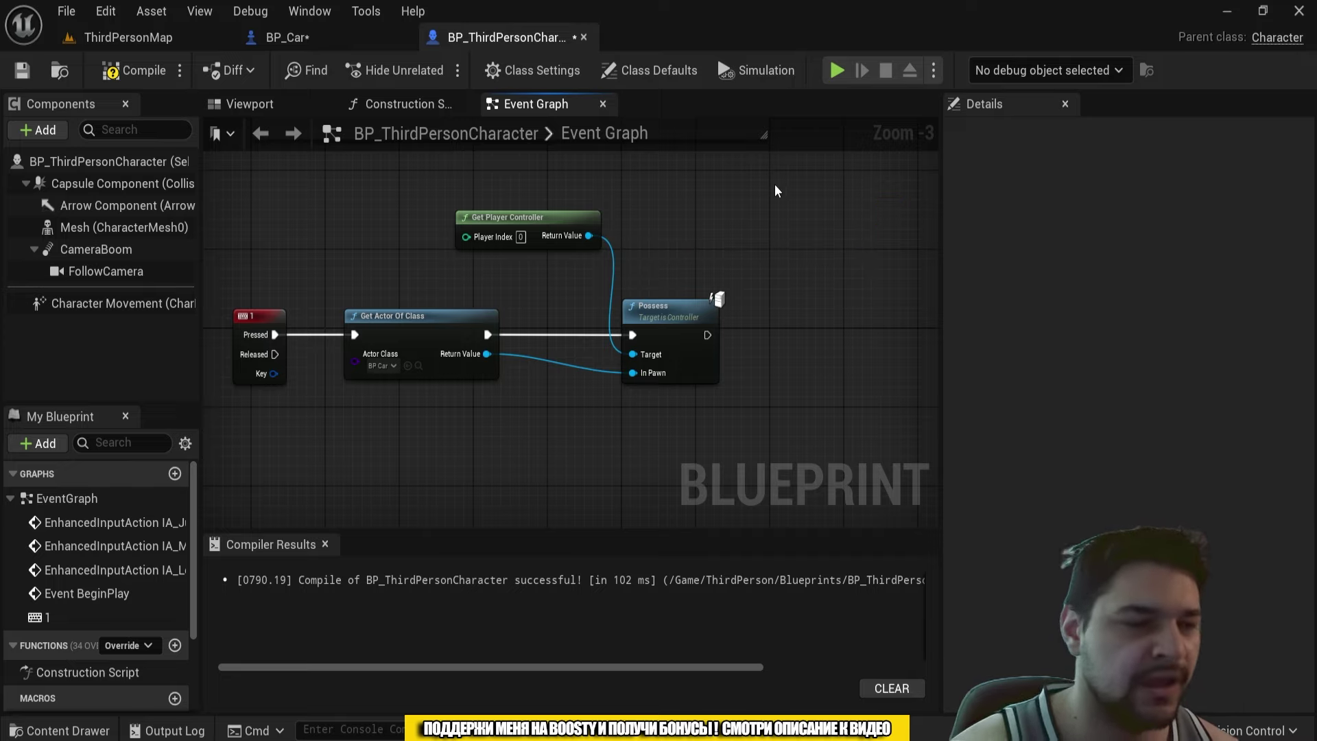
pyautogui.moveTo(570, 217)
pyautogui.mouseDown()
pyautogui.moveTo(467, 266)
pyautogui.moveTo(467, 430)
pyautogui.mouseUp()
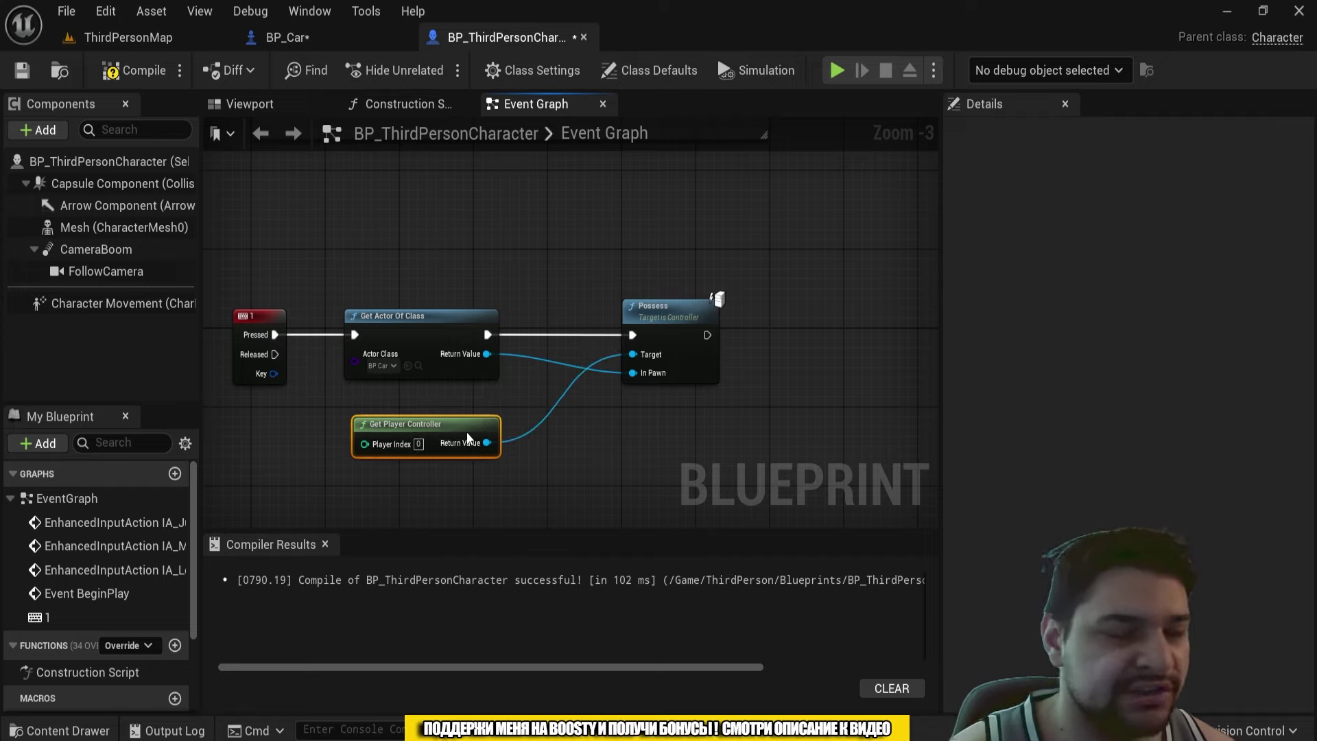
pyautogui.click(344, 287)
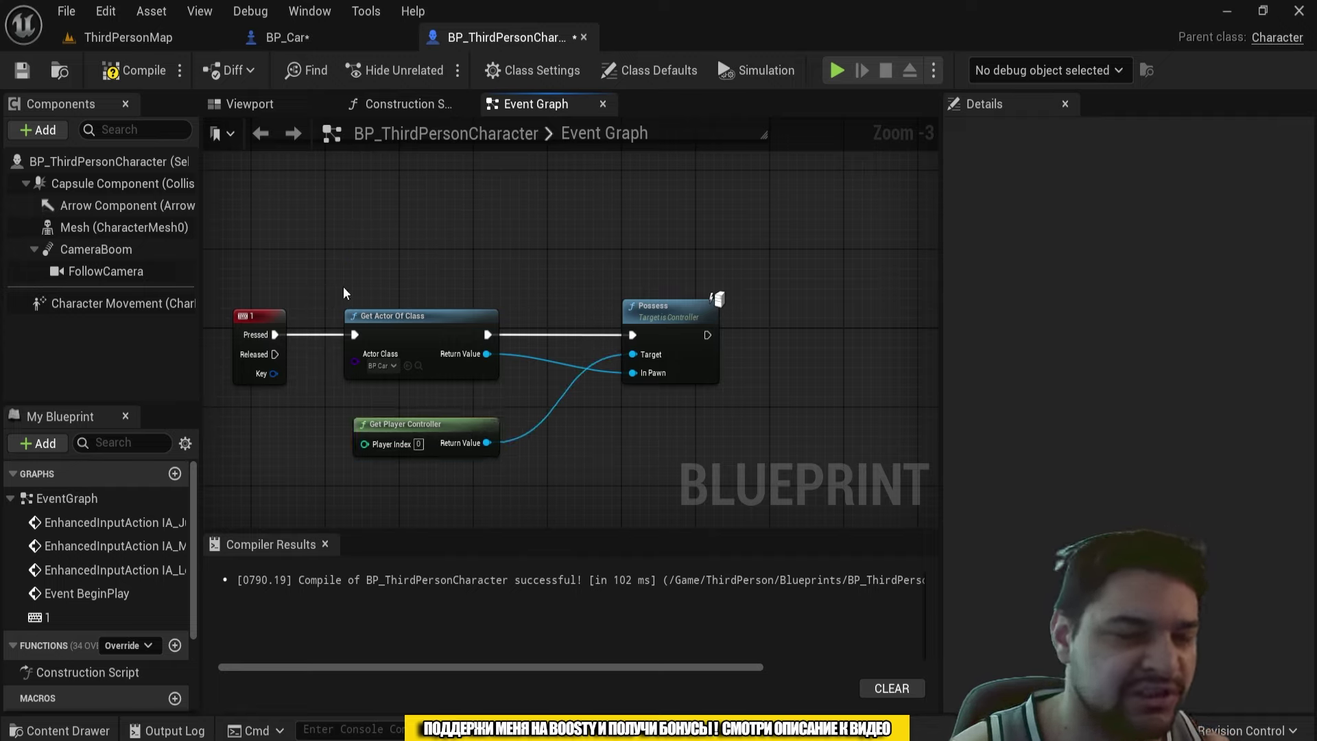
# Step: Select the BP_Car asset in the top-level Content folder of the Content Drawer
pyautogui.click(327, 36)
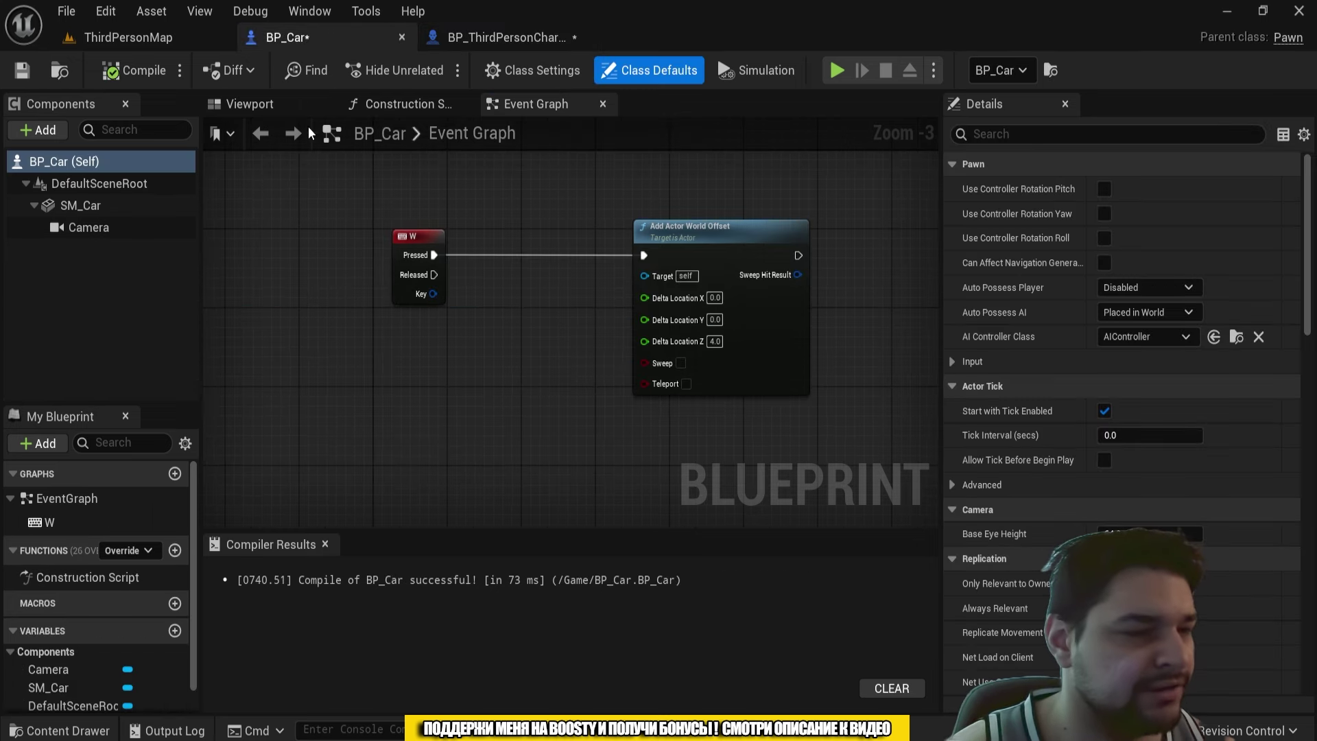
pyautogui.click(155, 38)
pyautogui.hotkey('ctrl', 'space')
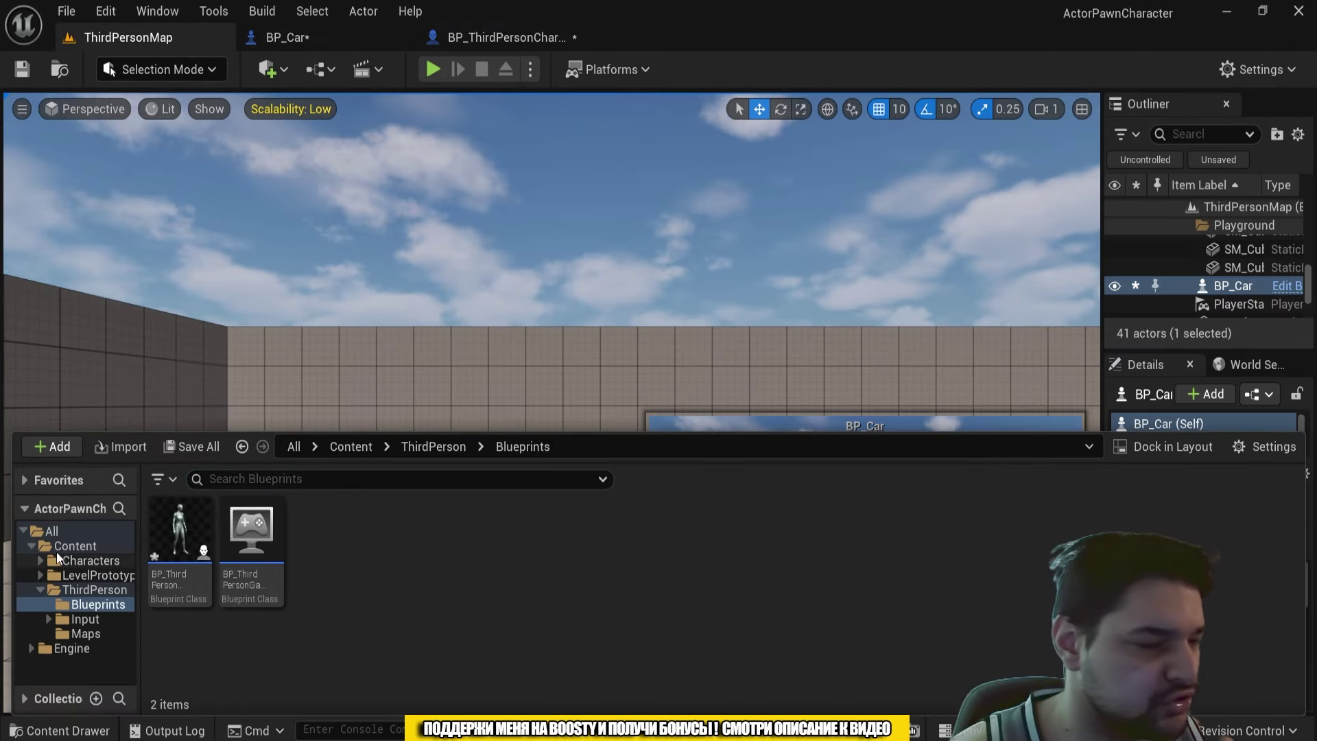
pyautogui.click(74, 545)
pyautogui.click(408, 582)
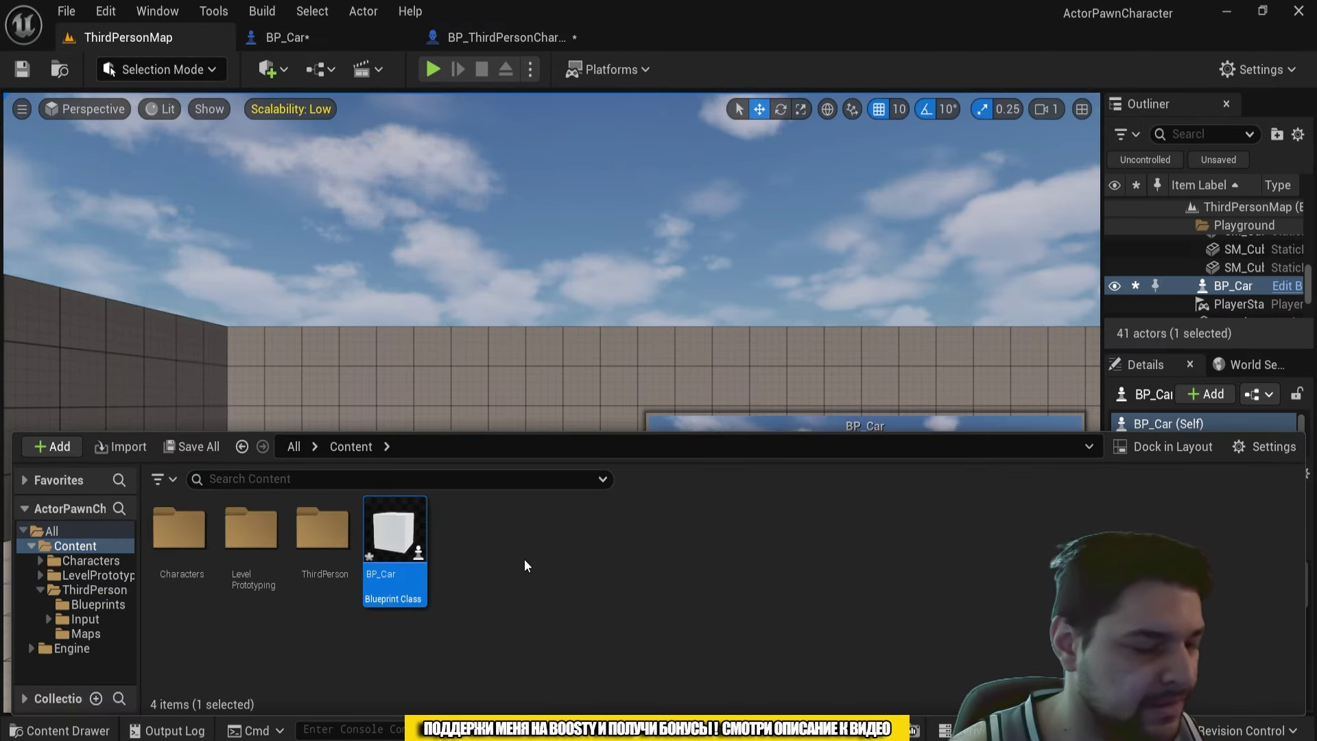
# Step: Duplicate BP_Car as BP_Wheel and open the copy in the Blueprint editor
pyautogui.hotkey('ctrl', 'd')
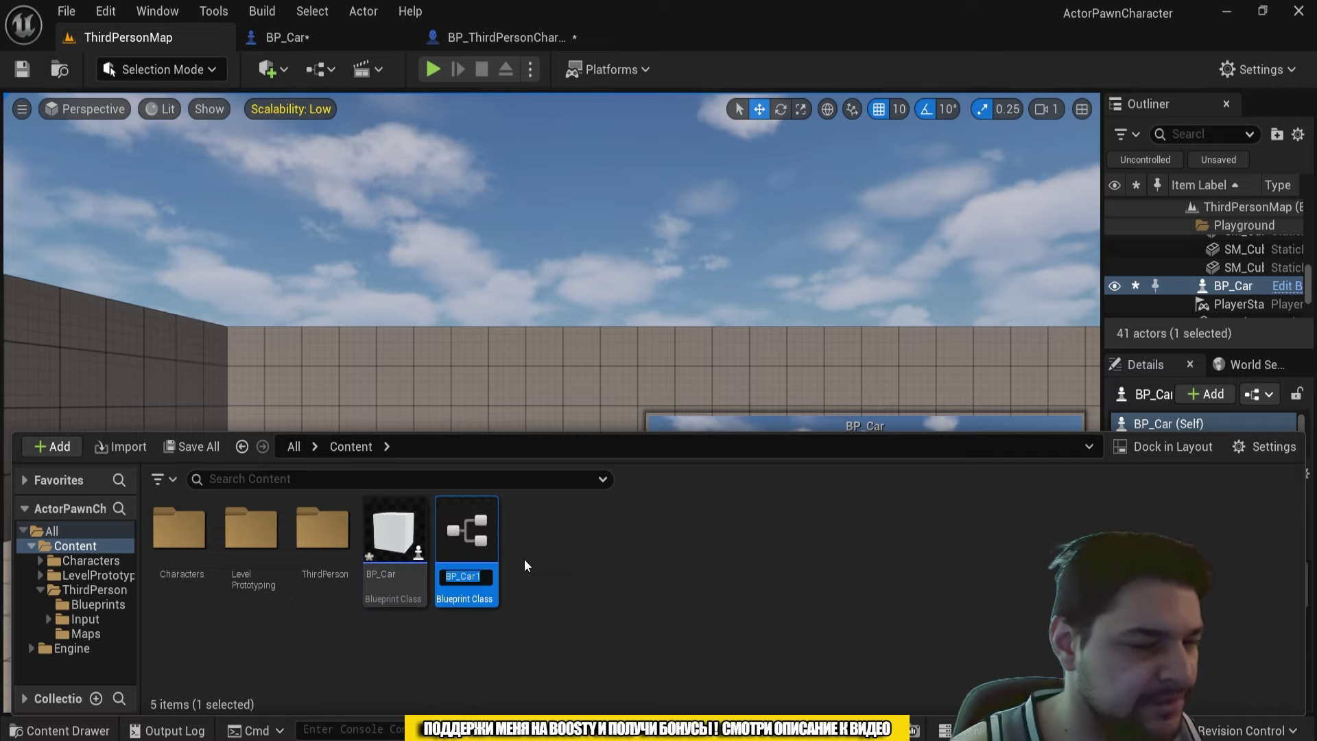
pyautogui.write('BP_')
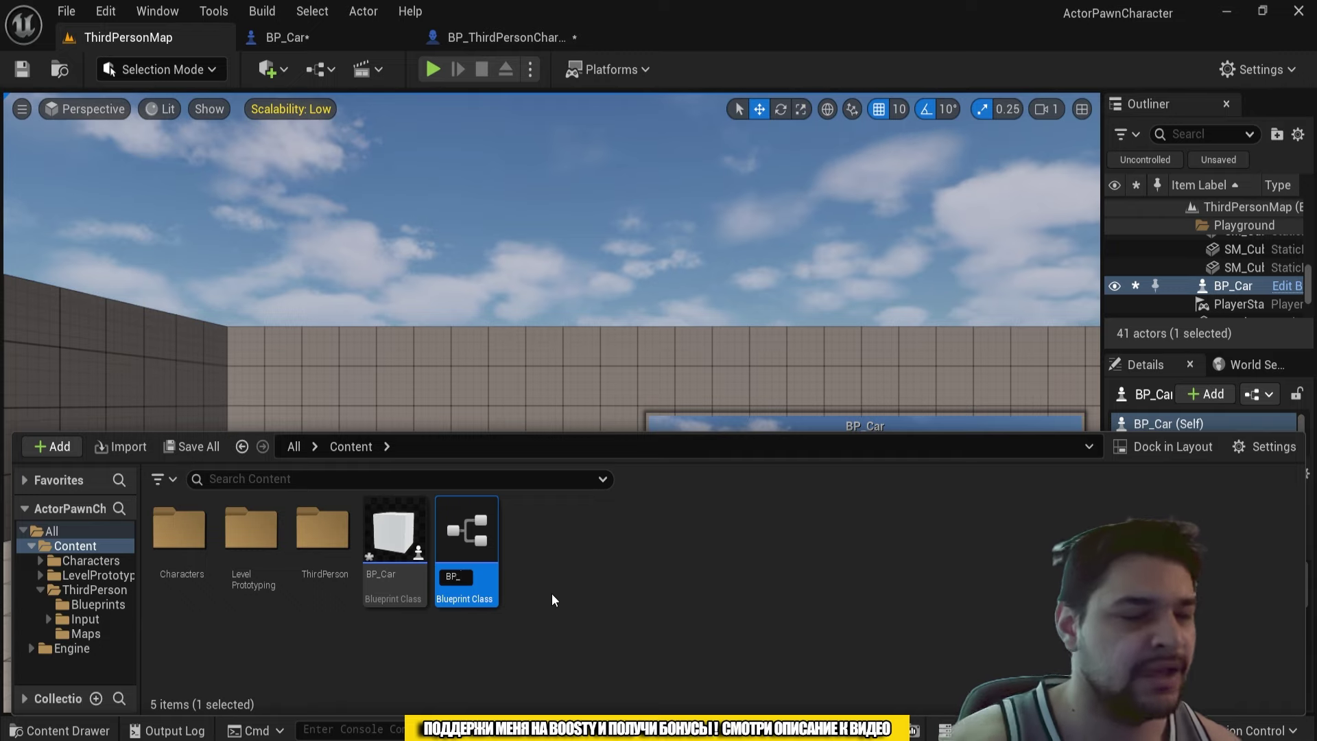
pyautogui.write('Wheel')
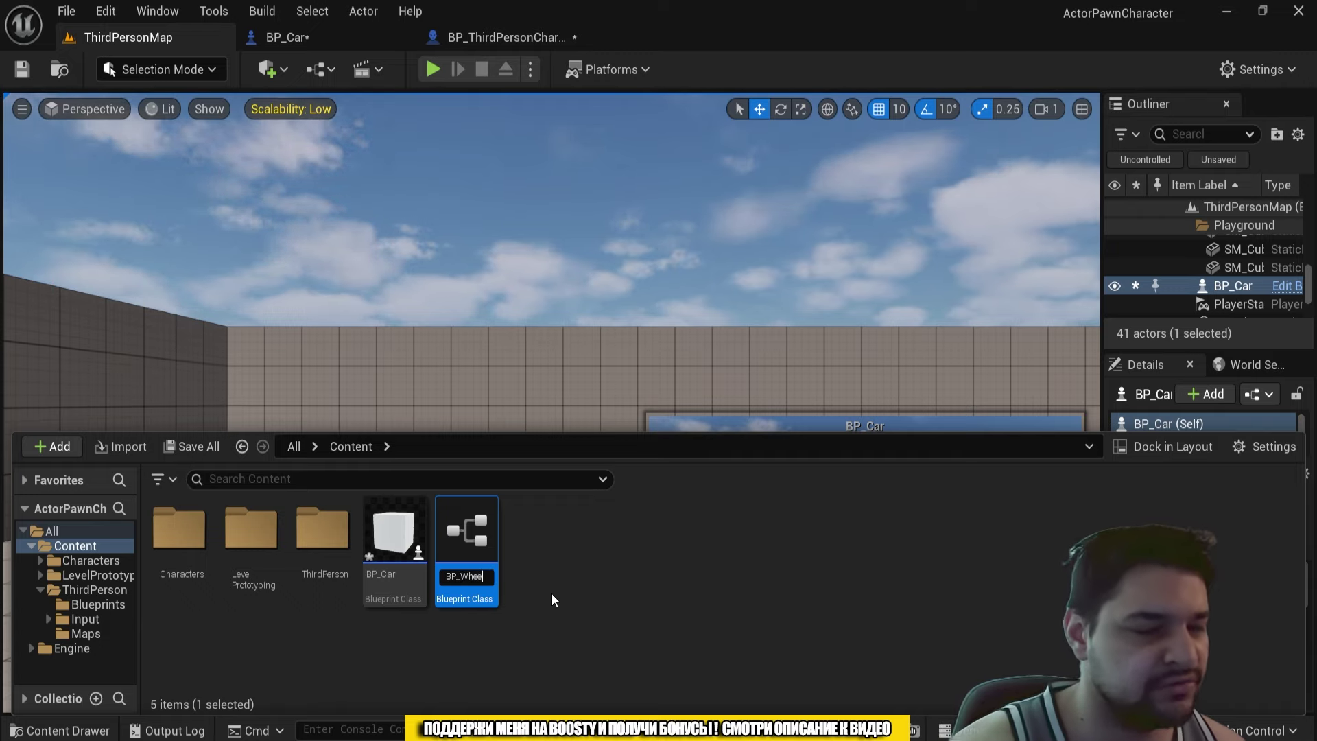
pyautogui.press('Return')
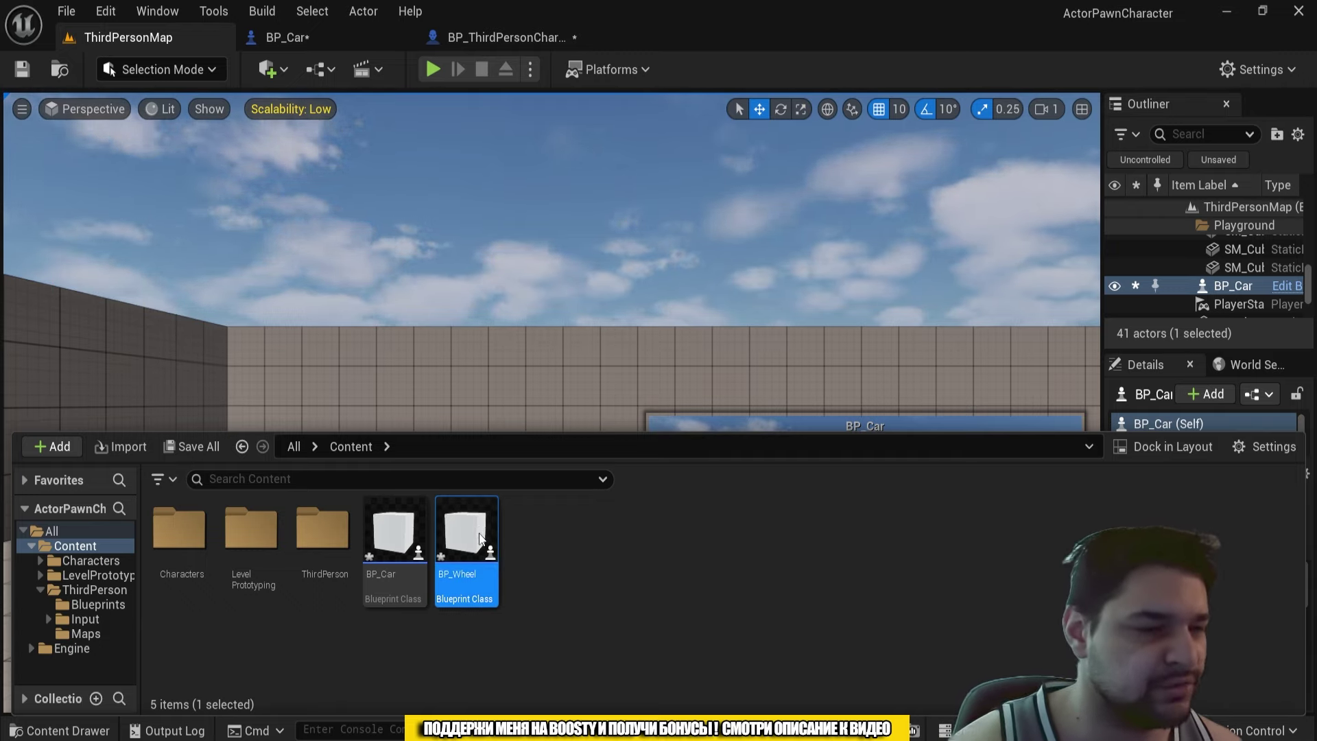
pyautogui.doubleClick(479, 531)
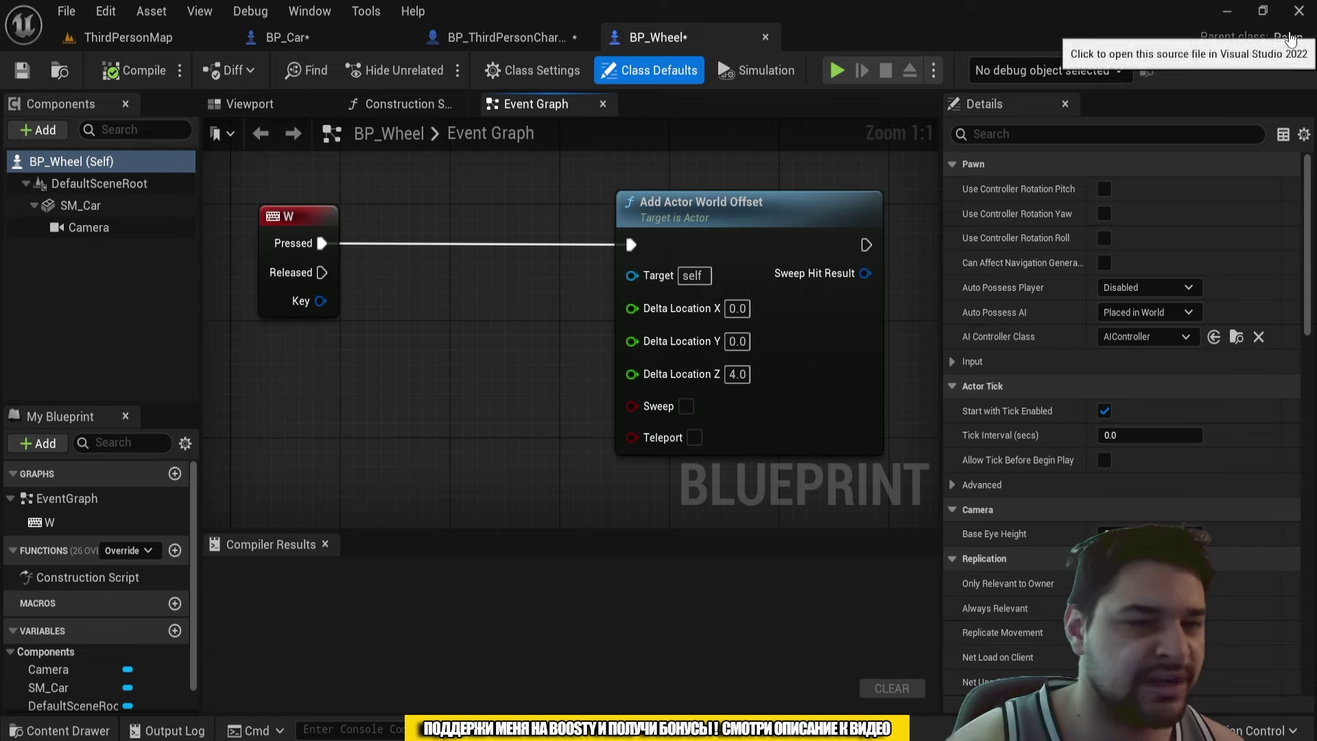
# Step: Cancel a new Blueprint class, then reparent BP_Wheel to Actor in Class Settings
pyautogui.hotkey('ctrl', 'space')
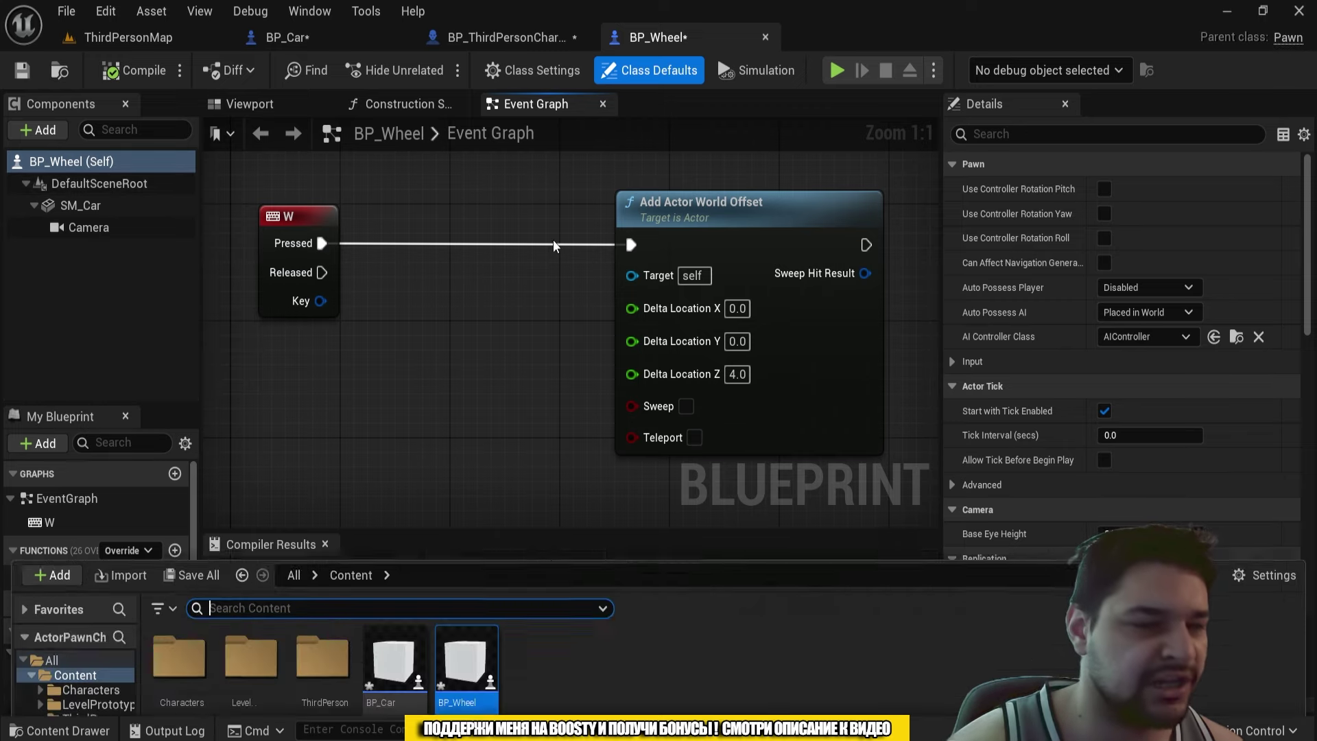
pyautogui.rightClick(599, 392)
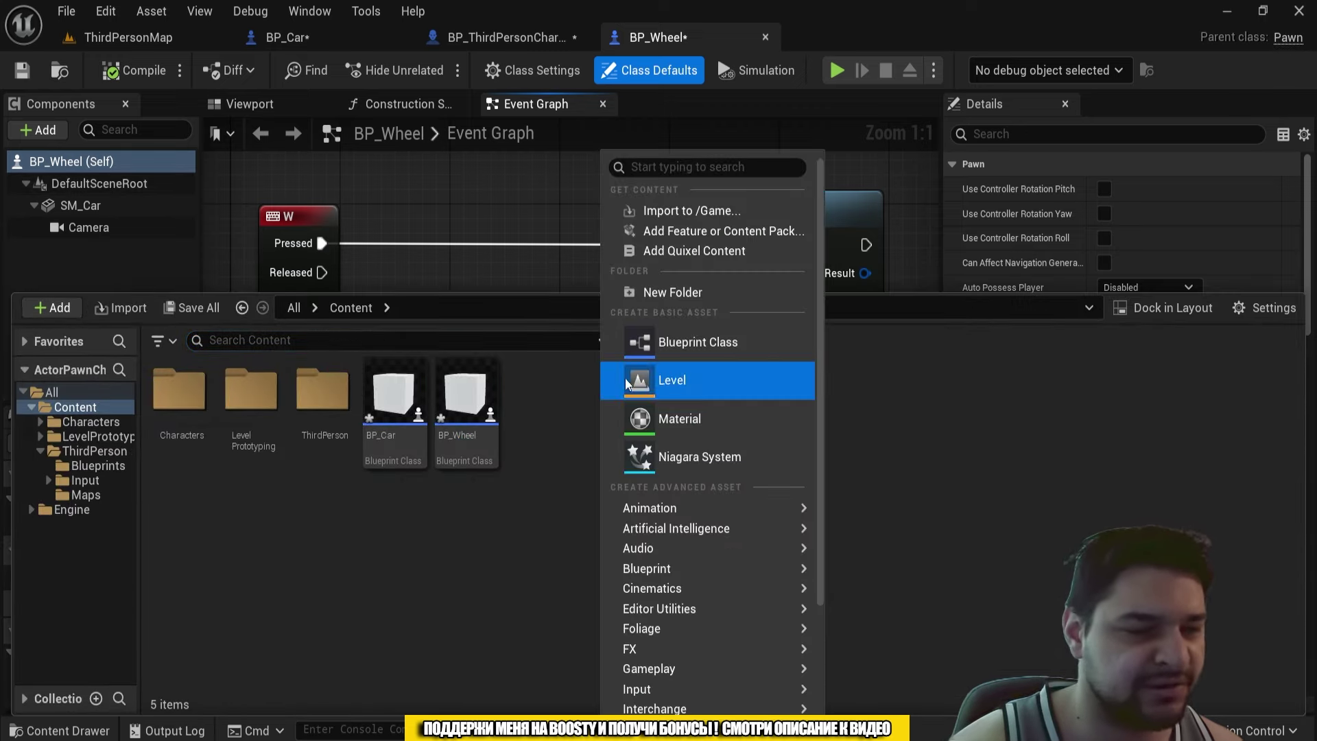
pyautogui.click(698, 345)
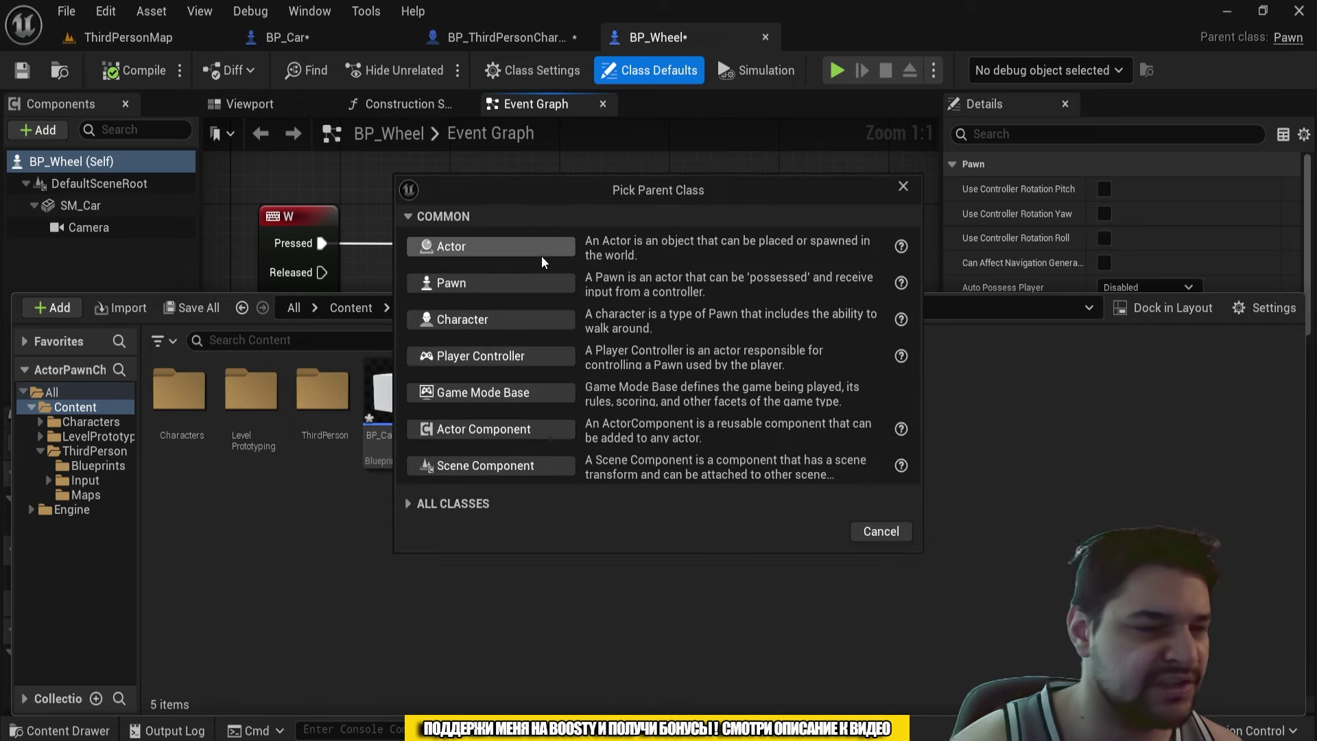
pyautogui.click(889, 192)
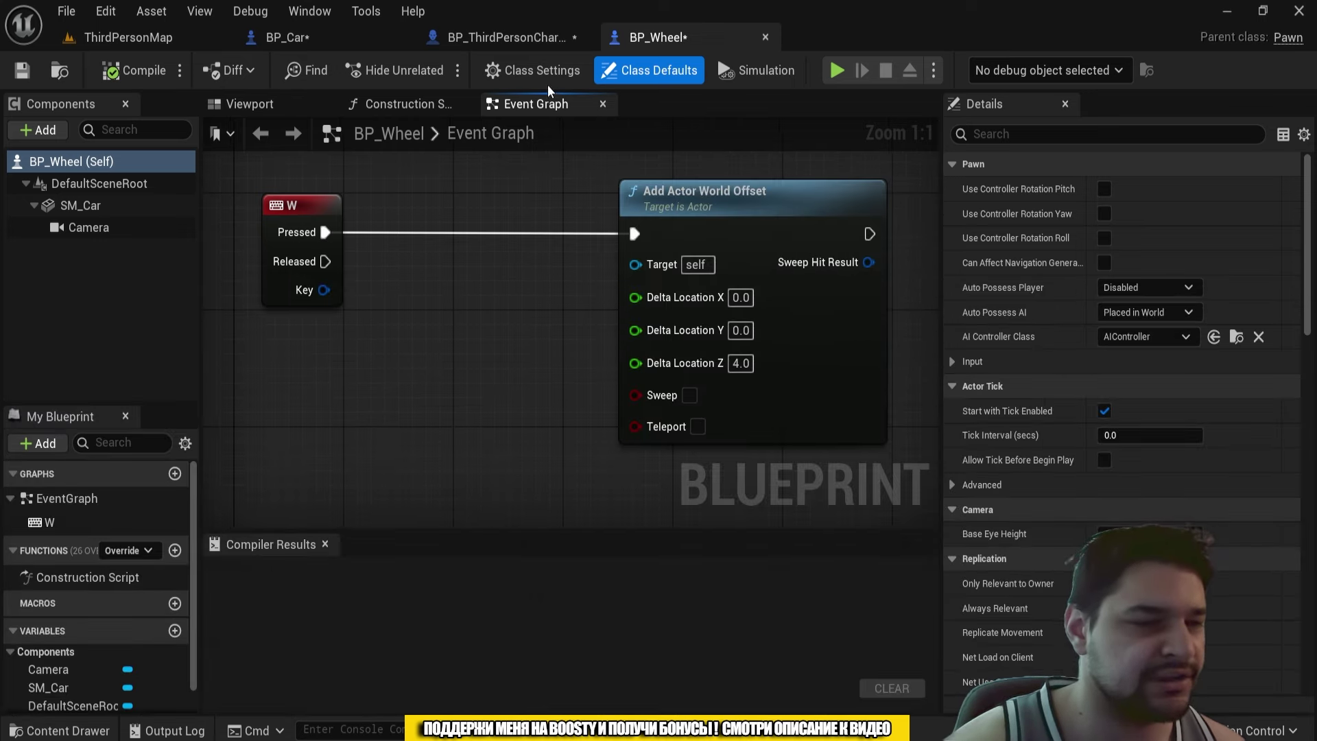
pyautogui.click(532, 70)
pyautogui.click(1174, 188)
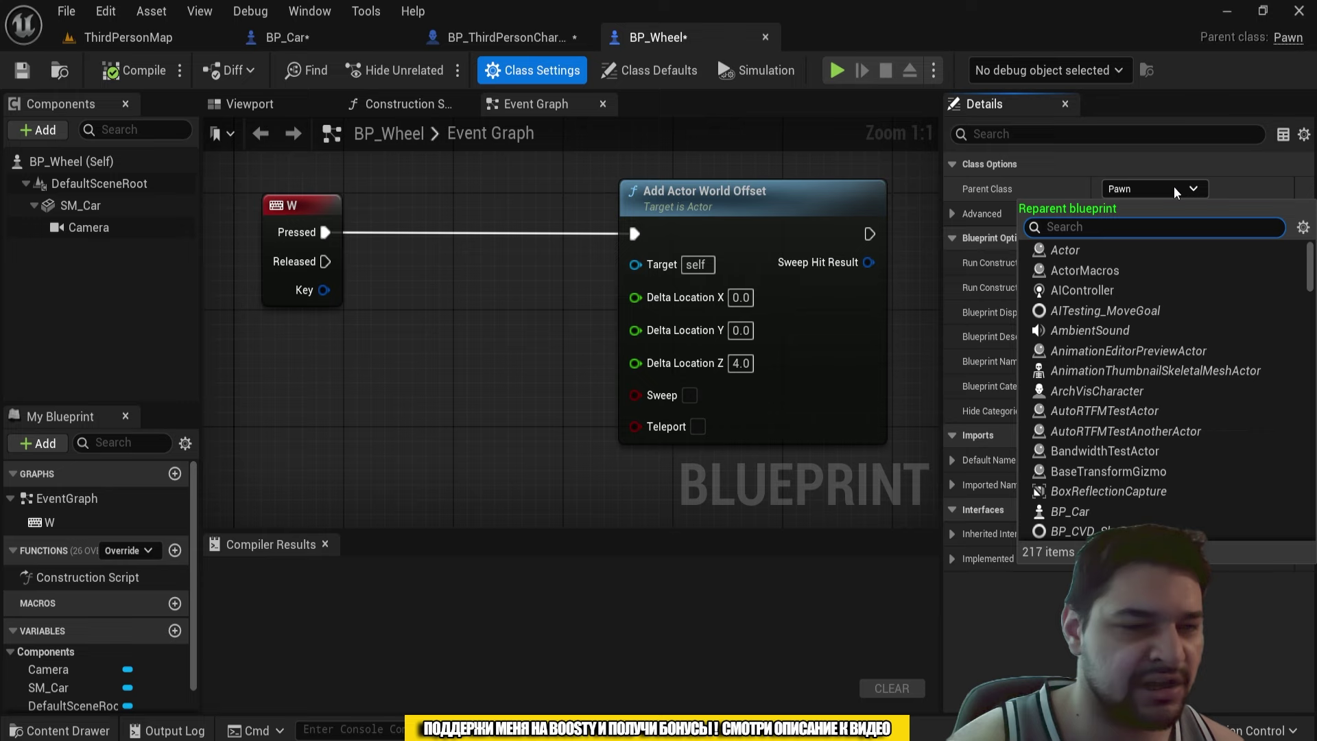
pyautogui.click(1059, 250)
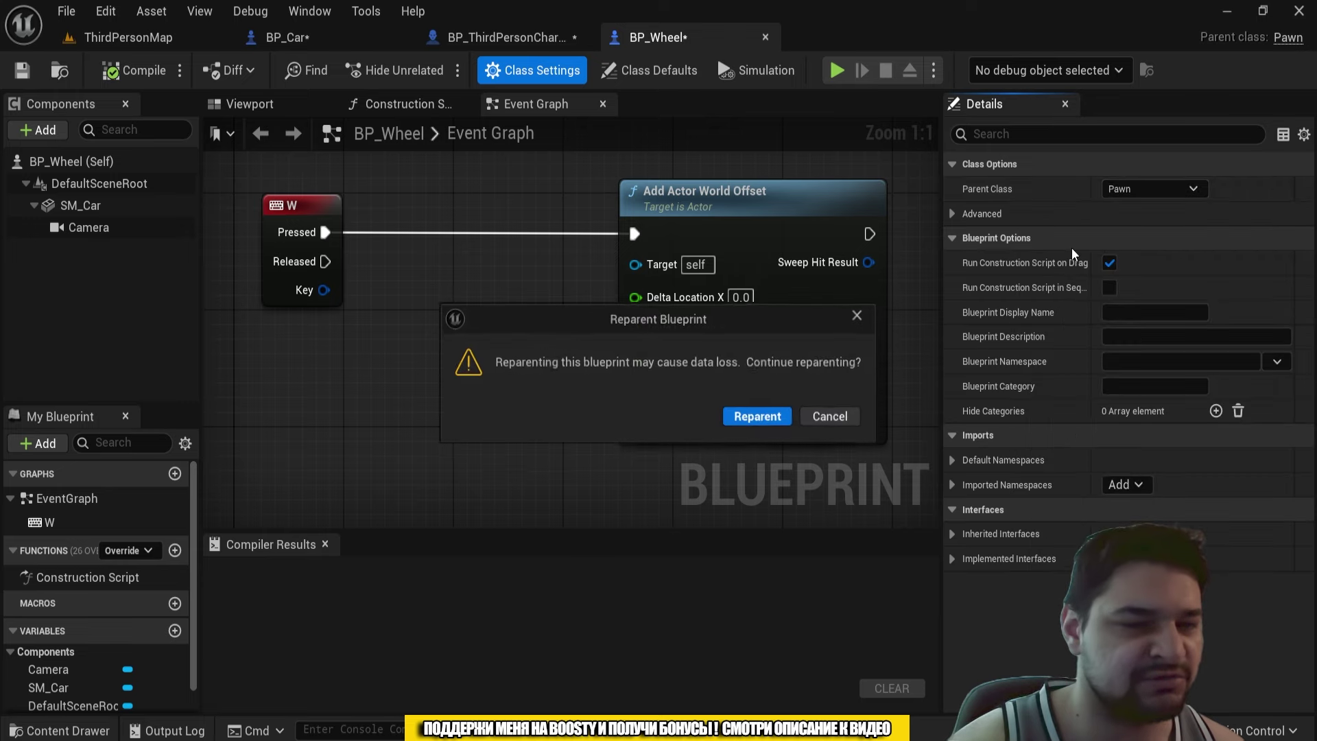
pyautogui.click(758, 417)
# Step: Change SM_Car's static mesh from Cube to Cylinder, then compile and save BP_Wheel
pyautogui.scroll(-2, 499, 319)
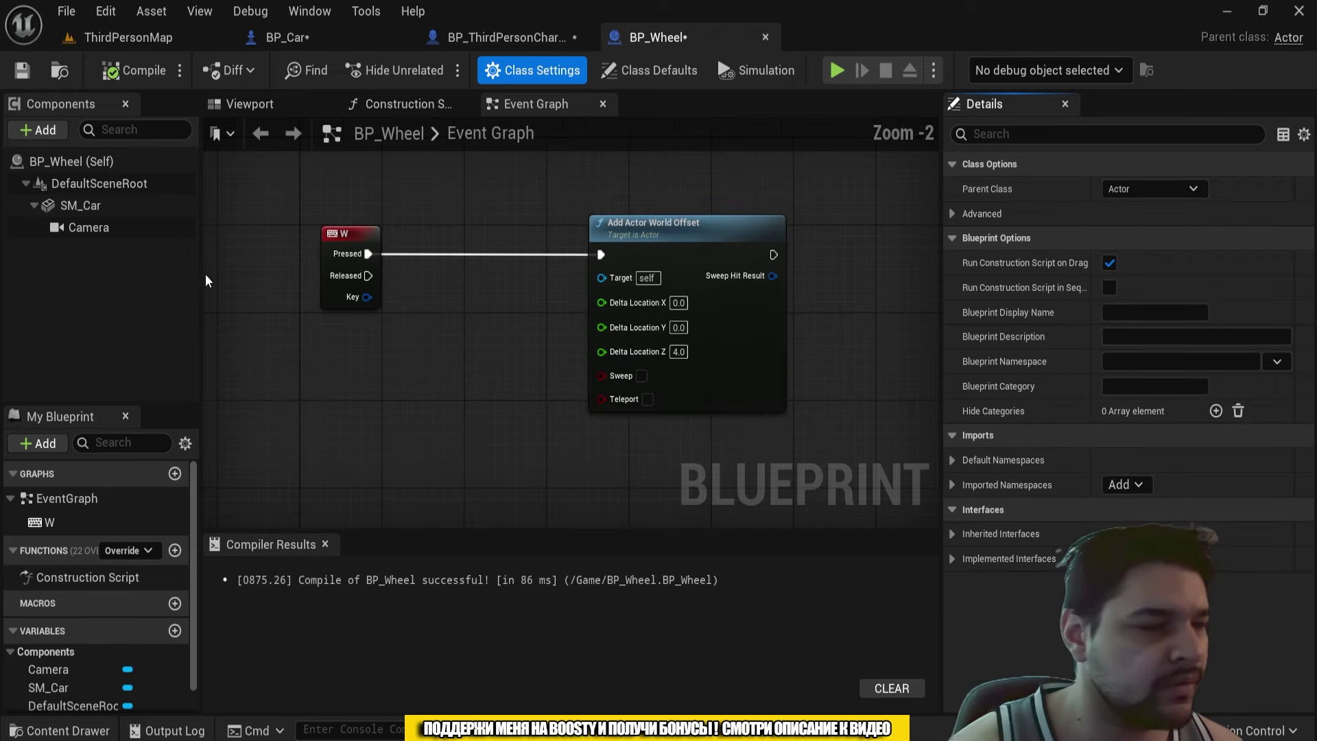
pyautogui.click(96, 207)
pyautogui.click(295, 108)
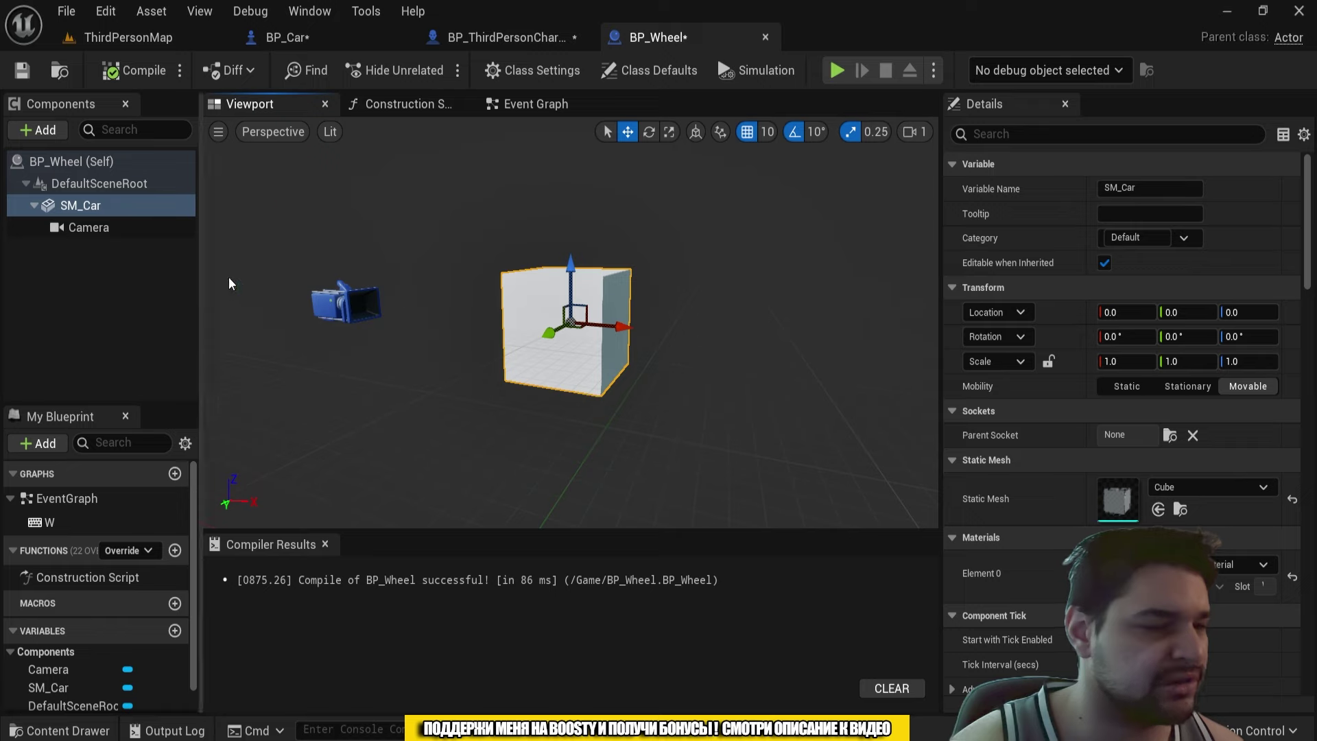
pyautogui.click(1181, 486)
pyautogui.click(1171, 372)
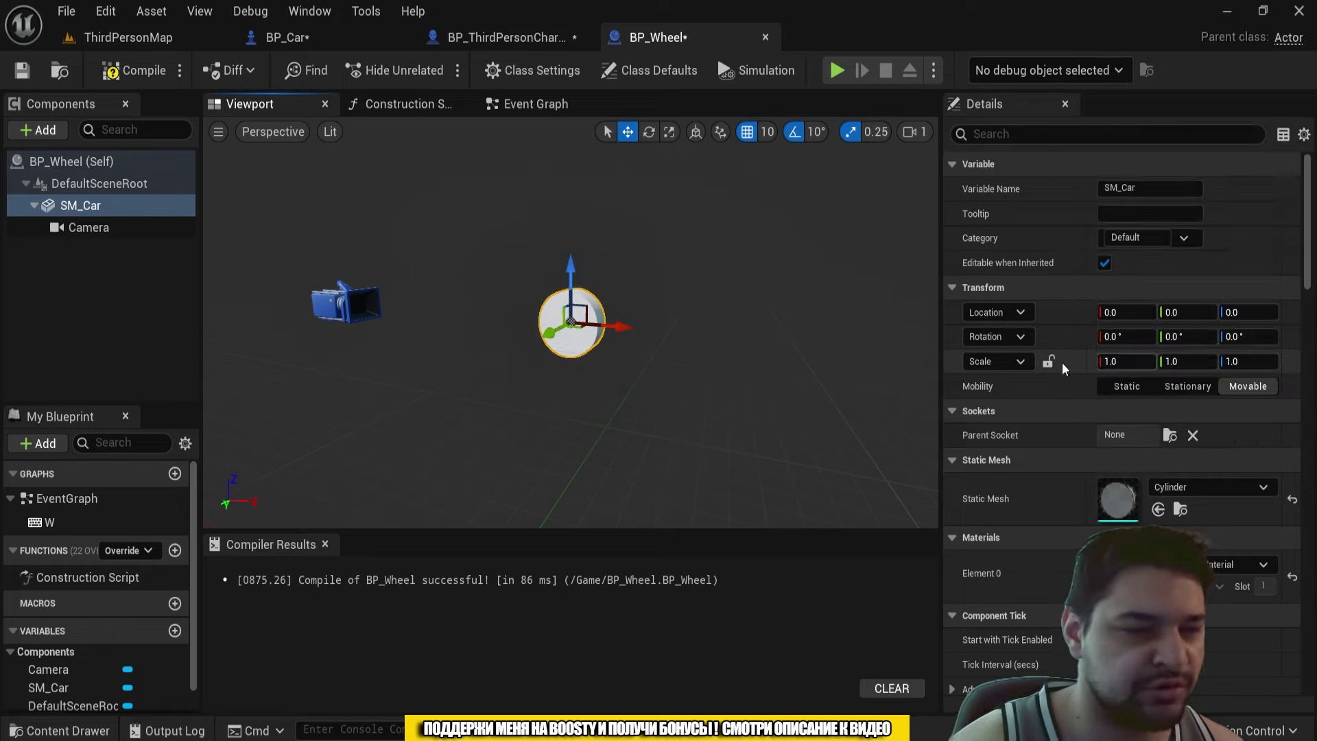
pyautogui.keyDown('alt'); pyautogui.moveTo(247, 154); pyautogui.dragTo(343, 165); pyautogui.keyUp('alt')
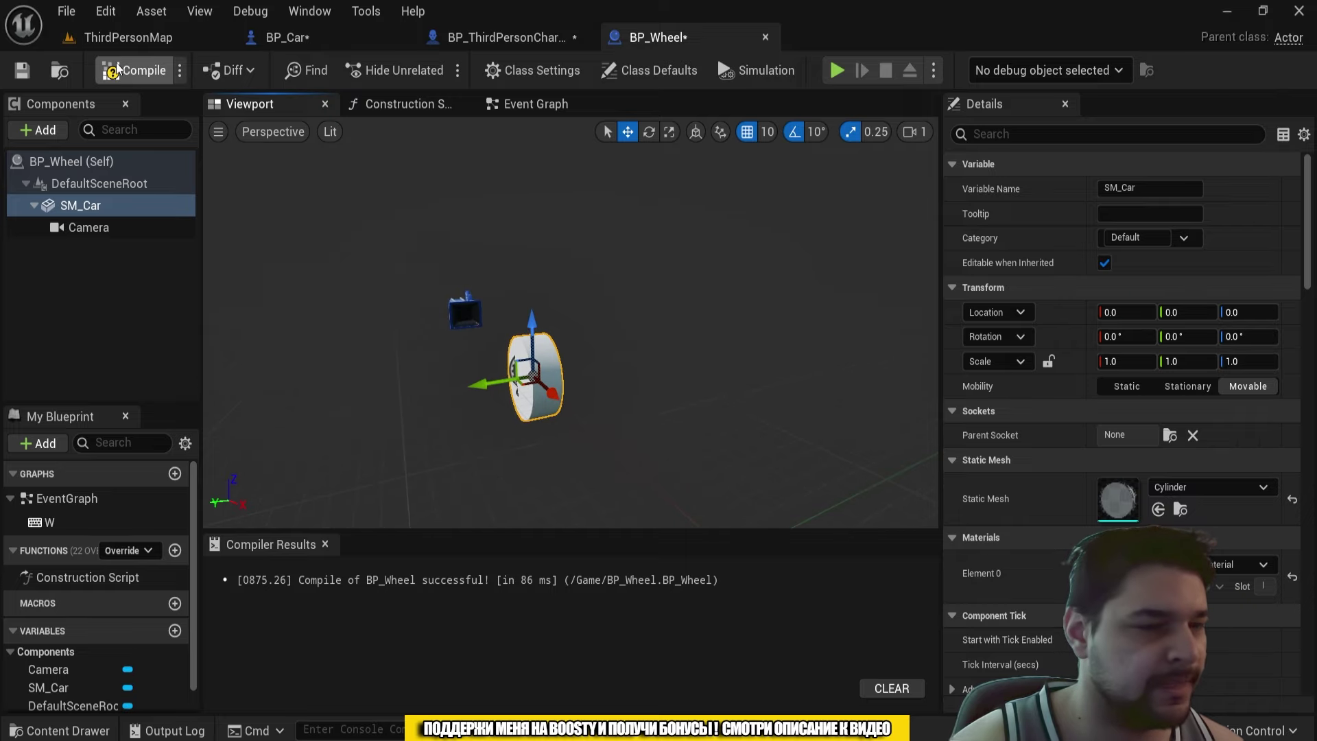
pyautogui.click(22, 70)
pyautogui.click(128, 37)
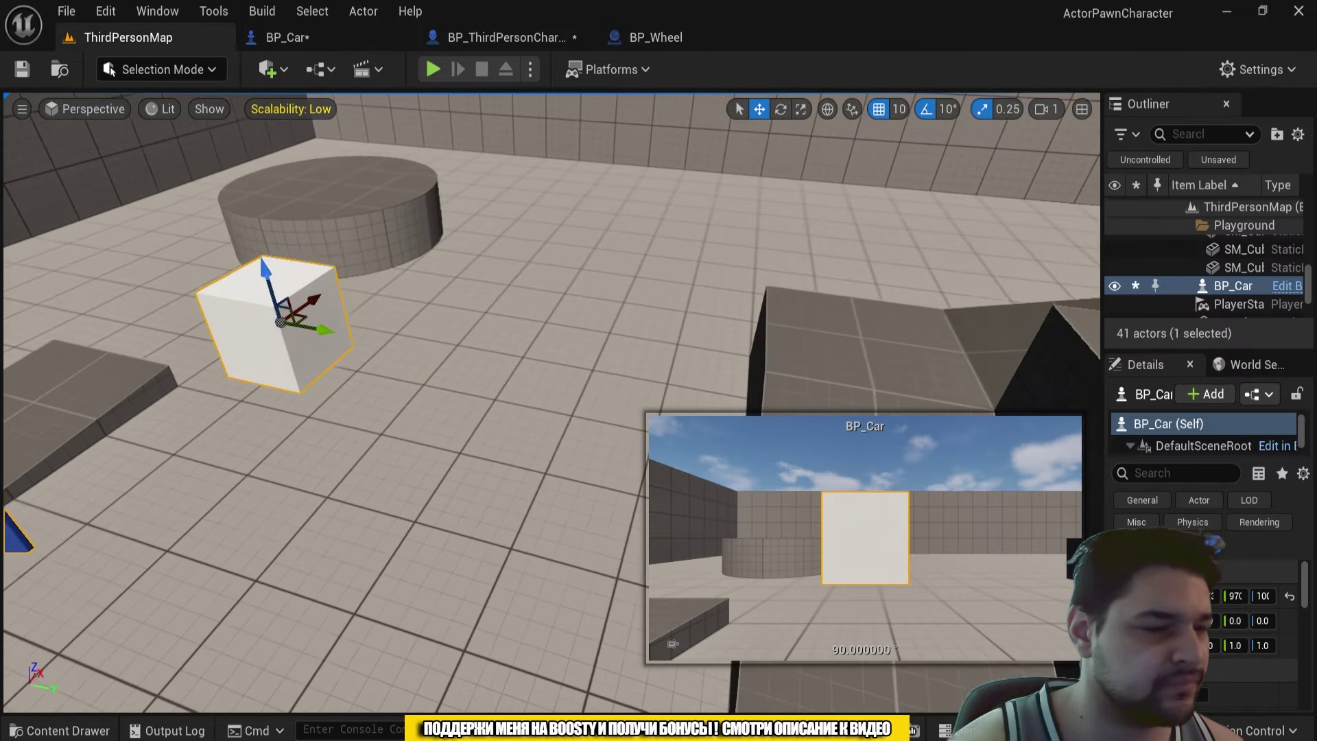
# Step: Drop a BP_Wheel actor from the Content Drawer into the level, then reopen BP_Wheel's editor
pyautogui.hotkey('ctrl', 'space')
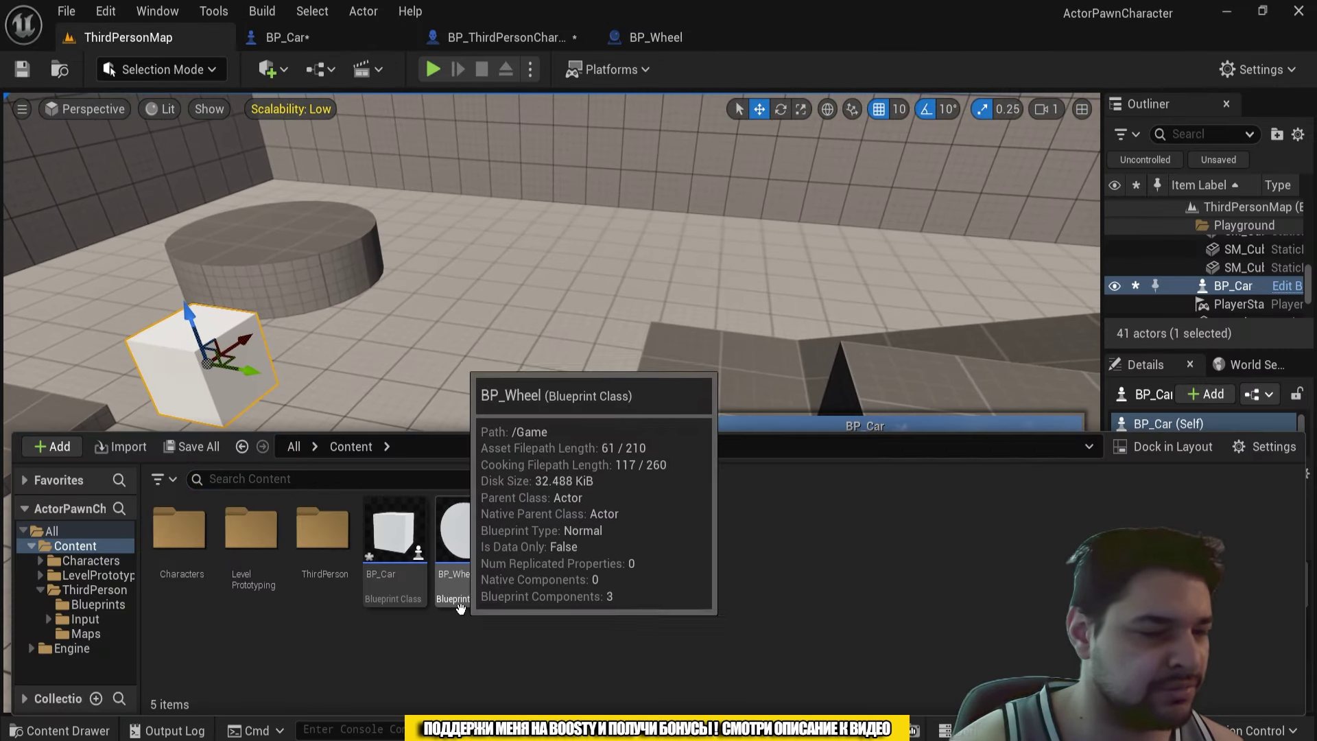
pyautogui.moveTo(453, 582); pyautogui.dragTo(557, 307)
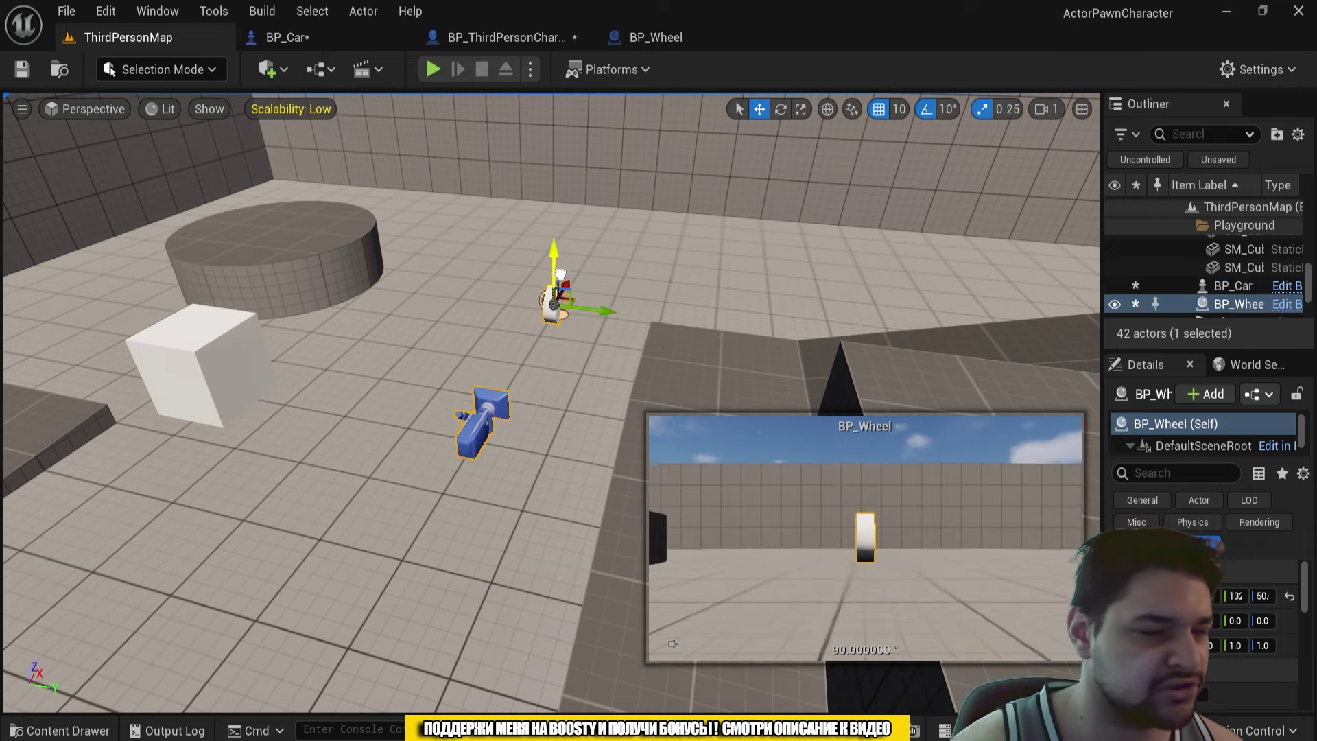
pyautogui.moveTo(556, 307); pyautogui.dragTo(672, 305, button='right')
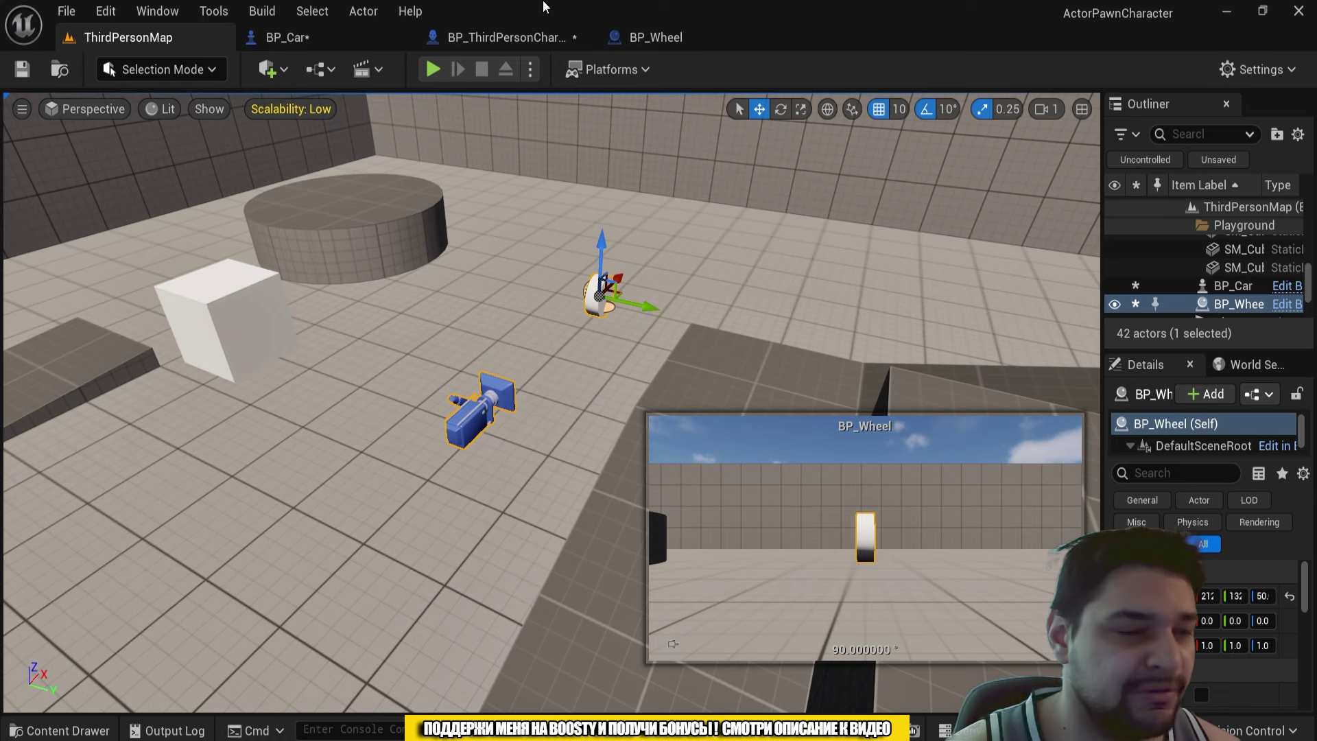
pyautogui.click(648, 37)
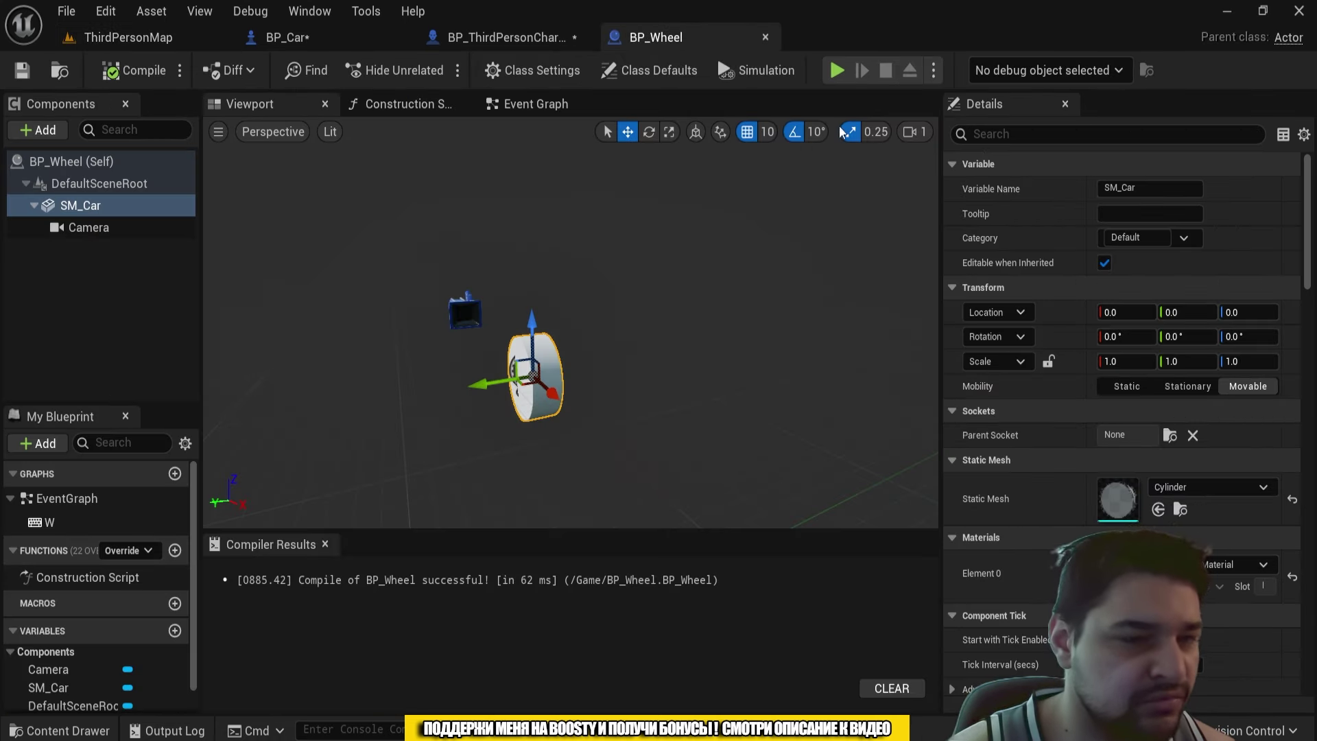
pyautogui.moveTo(945, 266); pyautogui.dragTo(659, 268)
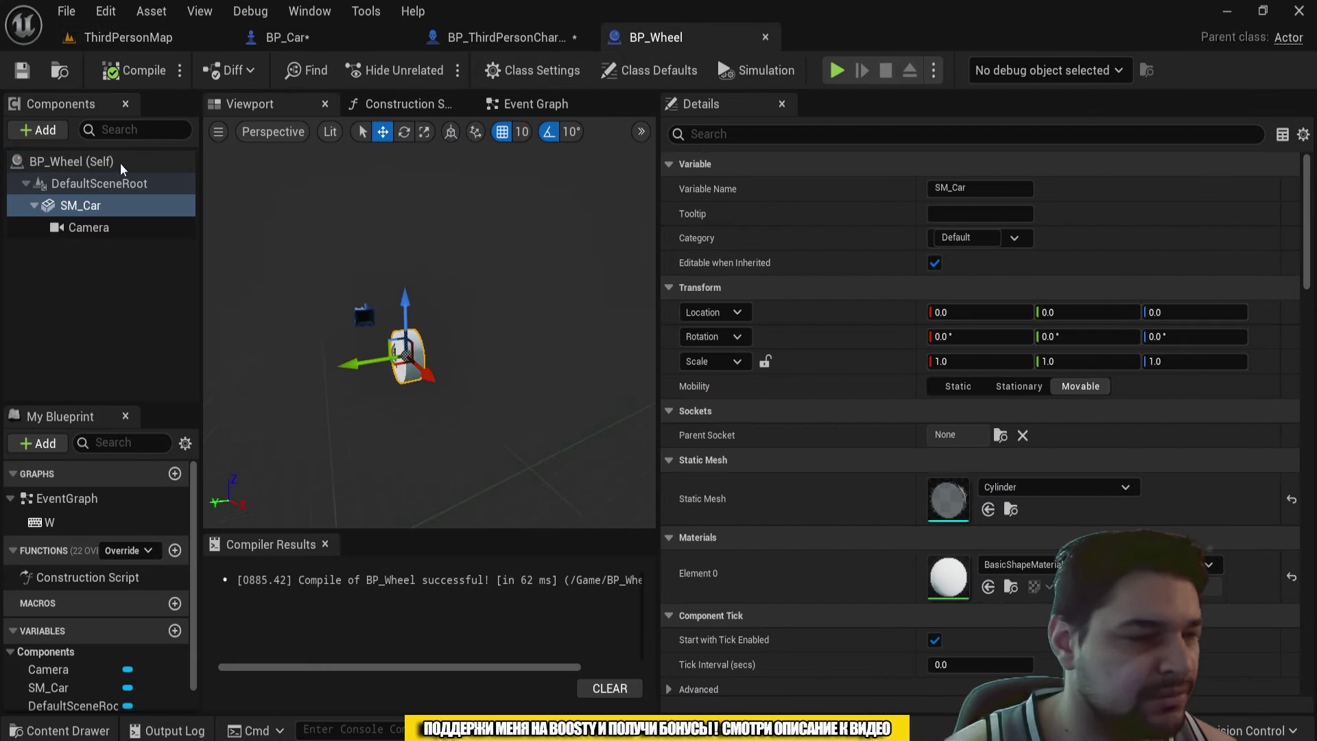
# Step: Set BP_Wheel's Auto Receive Input class default to Player 0
pyautogui.click(121, 163)
pyautogui.scroll(-5, 801, 375)
pyautogui.scroll(-5, 804, 377)
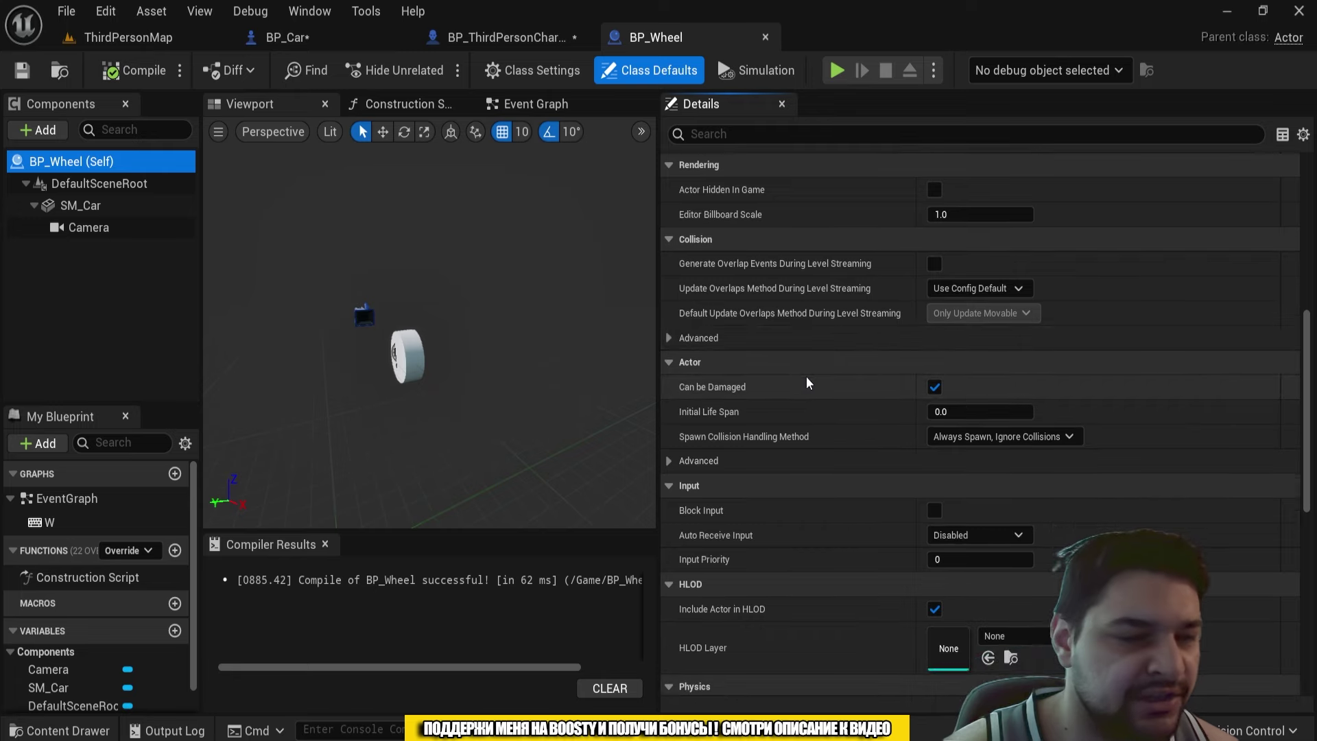
pyautogui.scroll(-2, 806, 378)
pyautogui.scroll(-2, 799, 412)
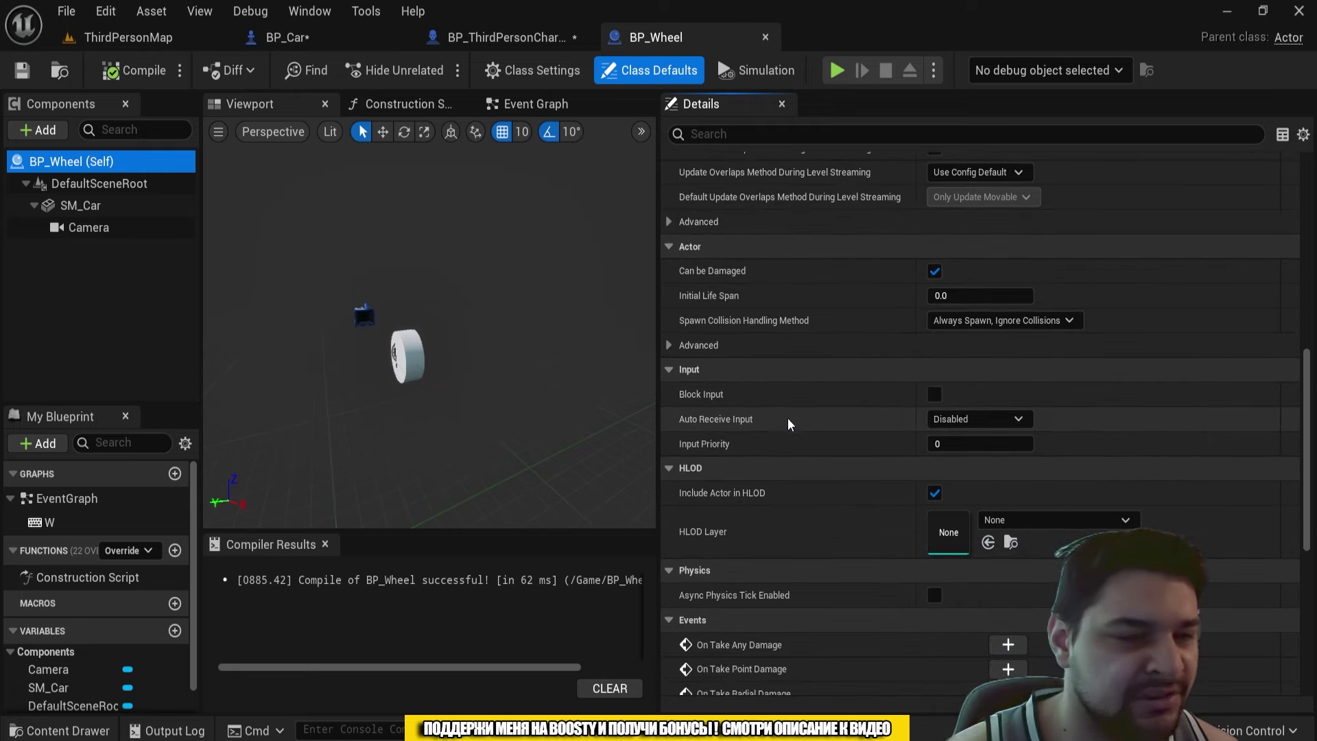
pyautogui.scroll(-2, 787, 286)
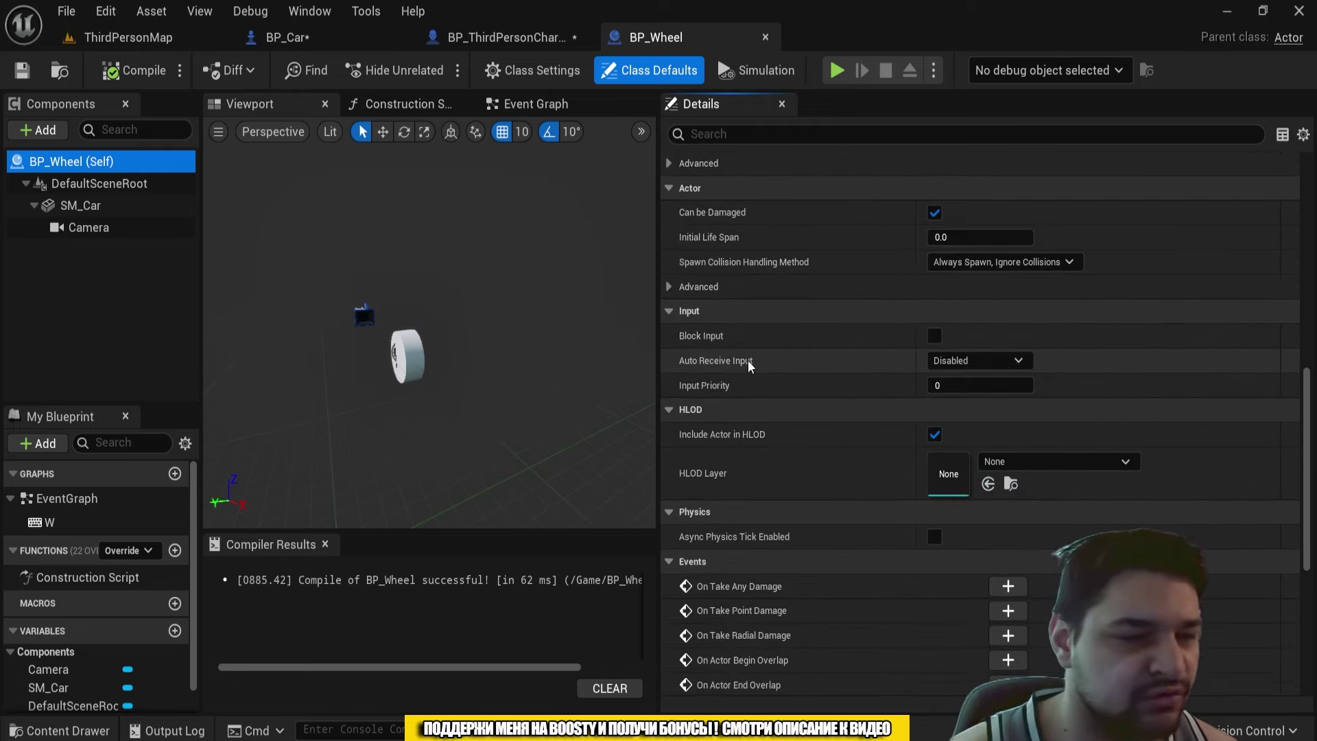
pyautogui.click(974, 360)
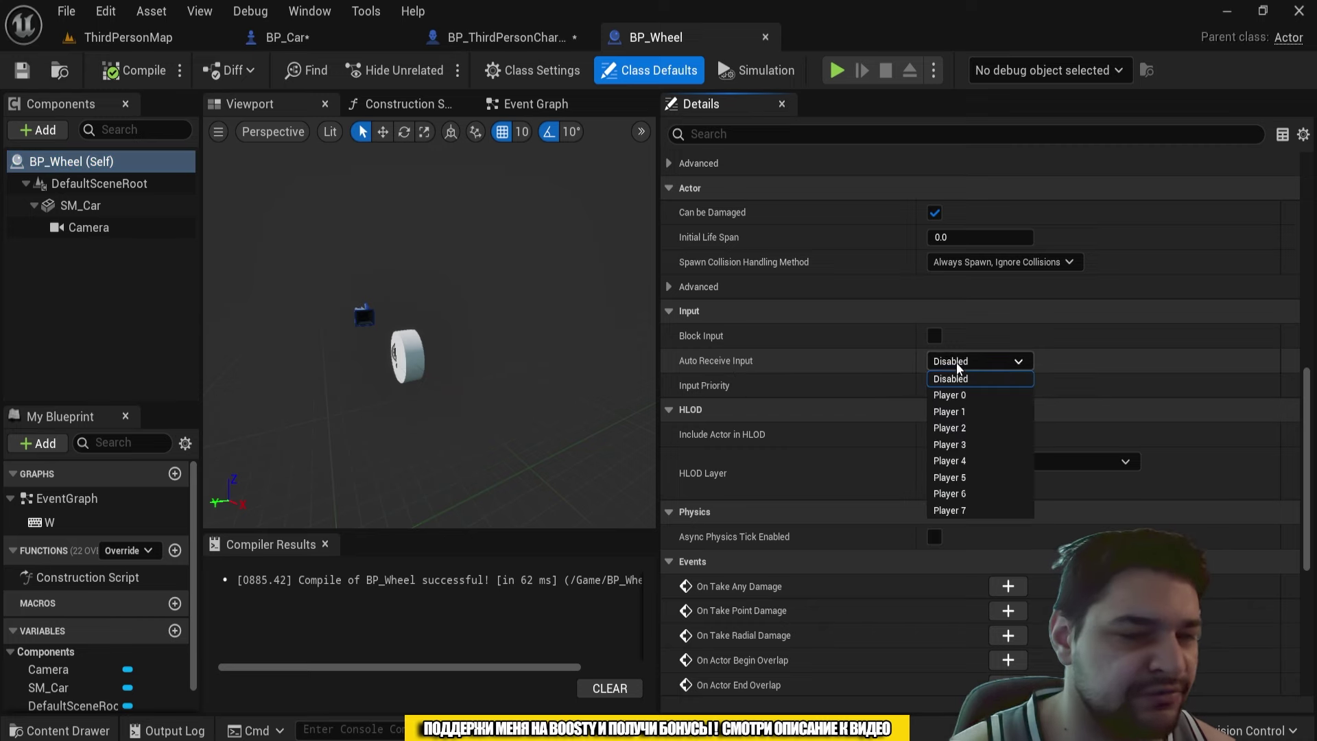
pyautogui.click(958, 396)
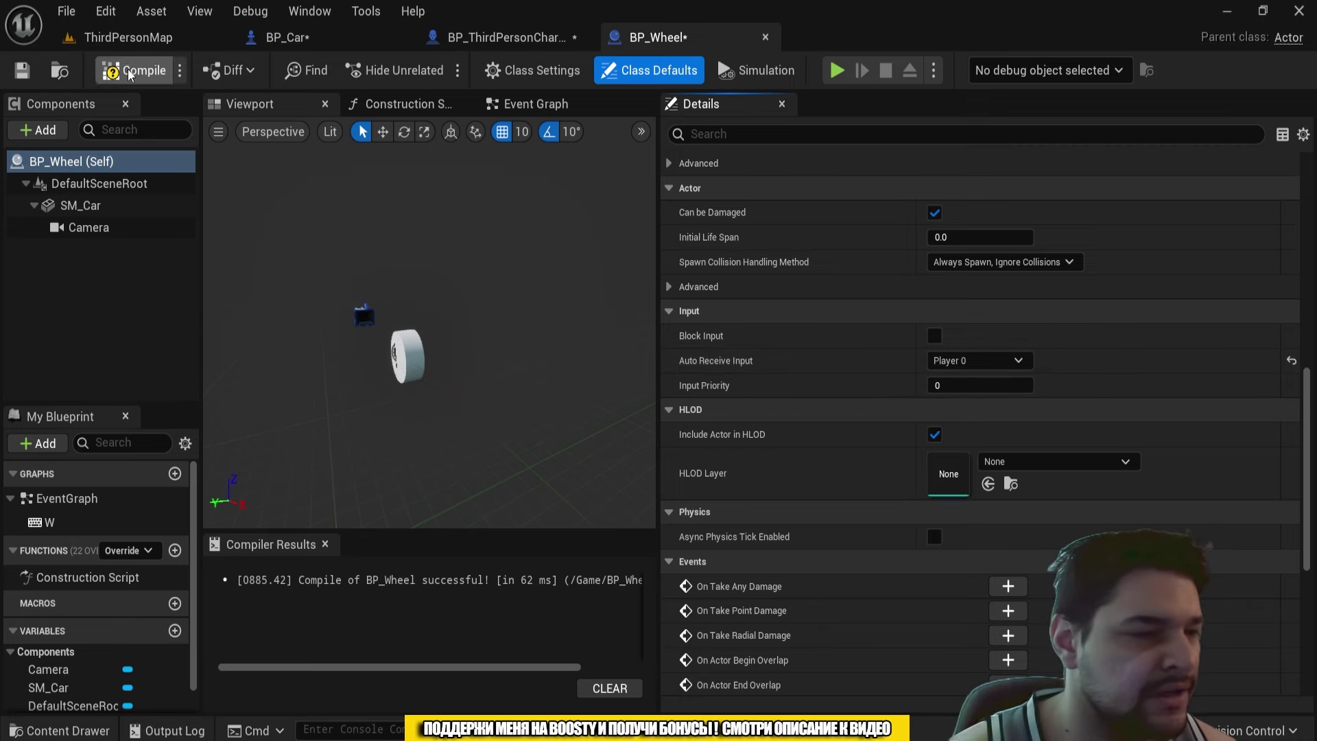
# Step: Play-test the ThirdPersonMap level, stop it, and go back to BP_Wheel
pyautogui.click(142, 38)
pyautogui.click(435, 69)
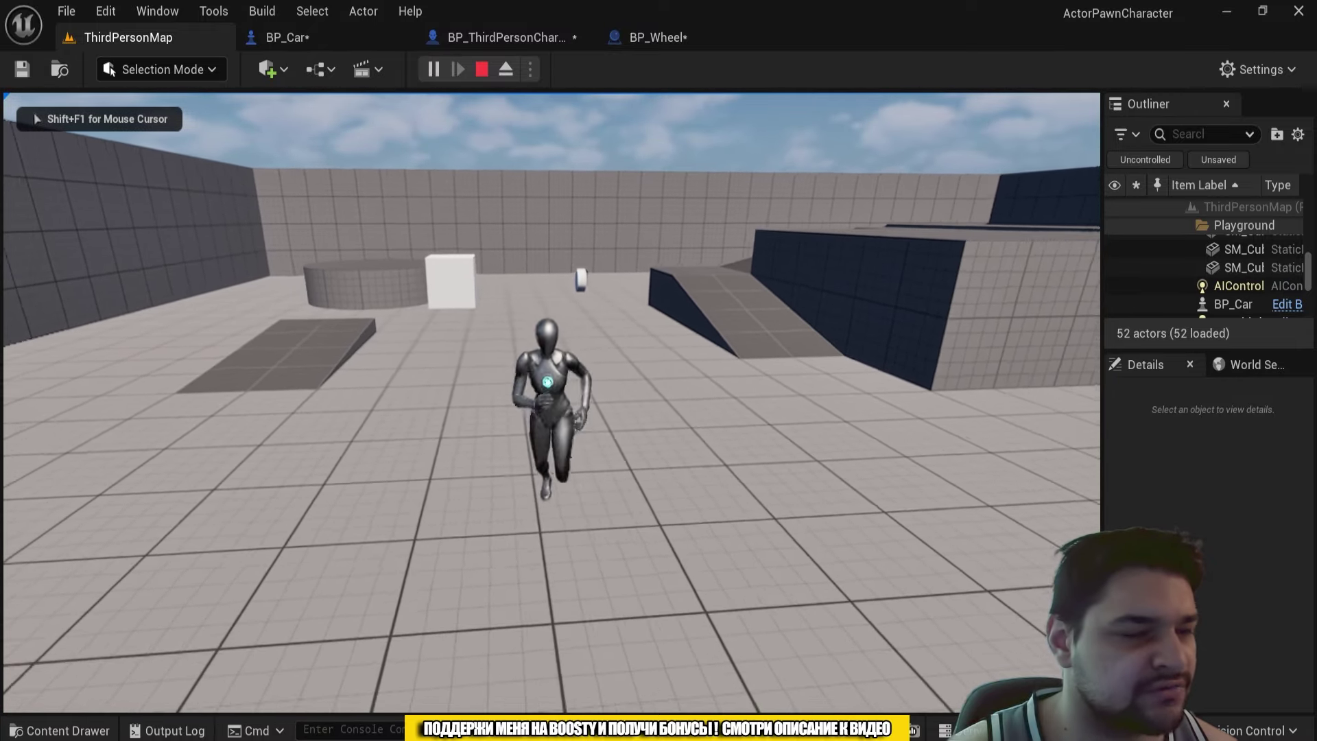
pyautogui.press('Escape')
pyautogui.click(642, 37)
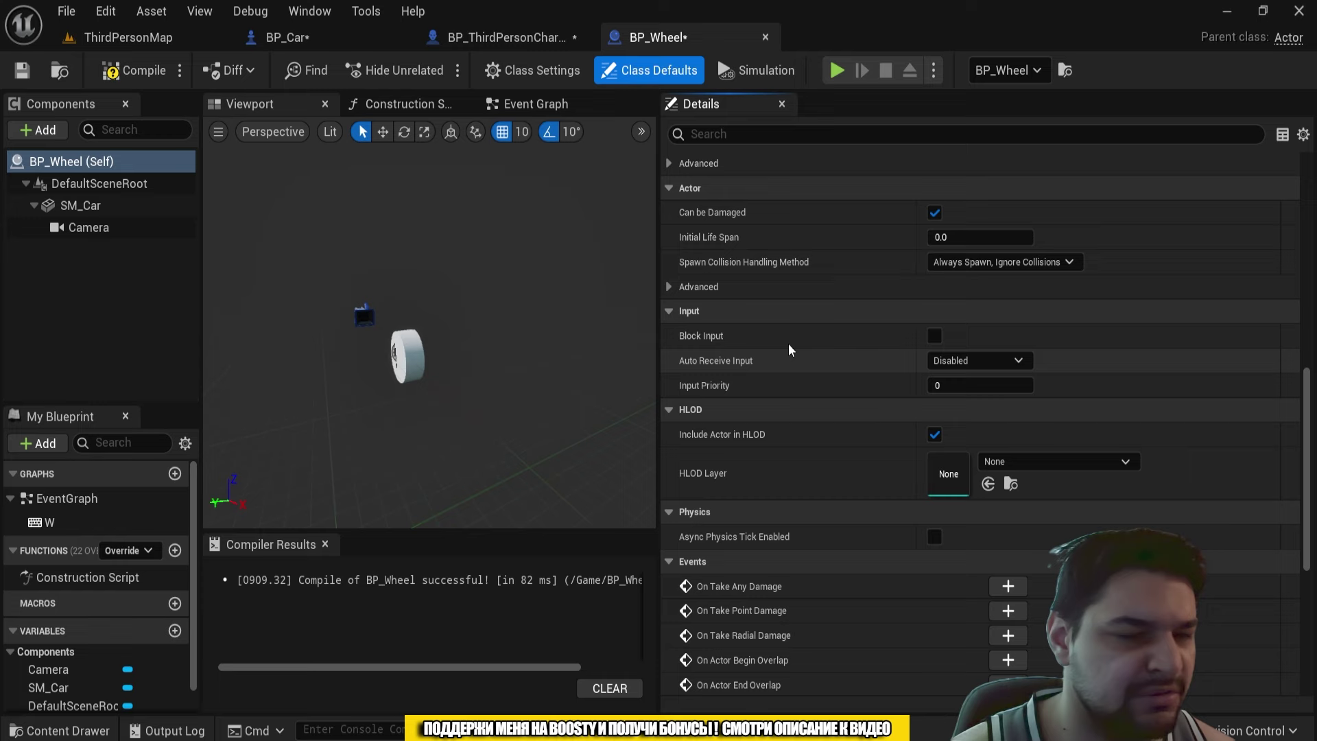
# Step: In the character's Event Graph, switch Get Actor Of Class from BP_Car to BP_Wheel
pyautogui.click(499, 37)
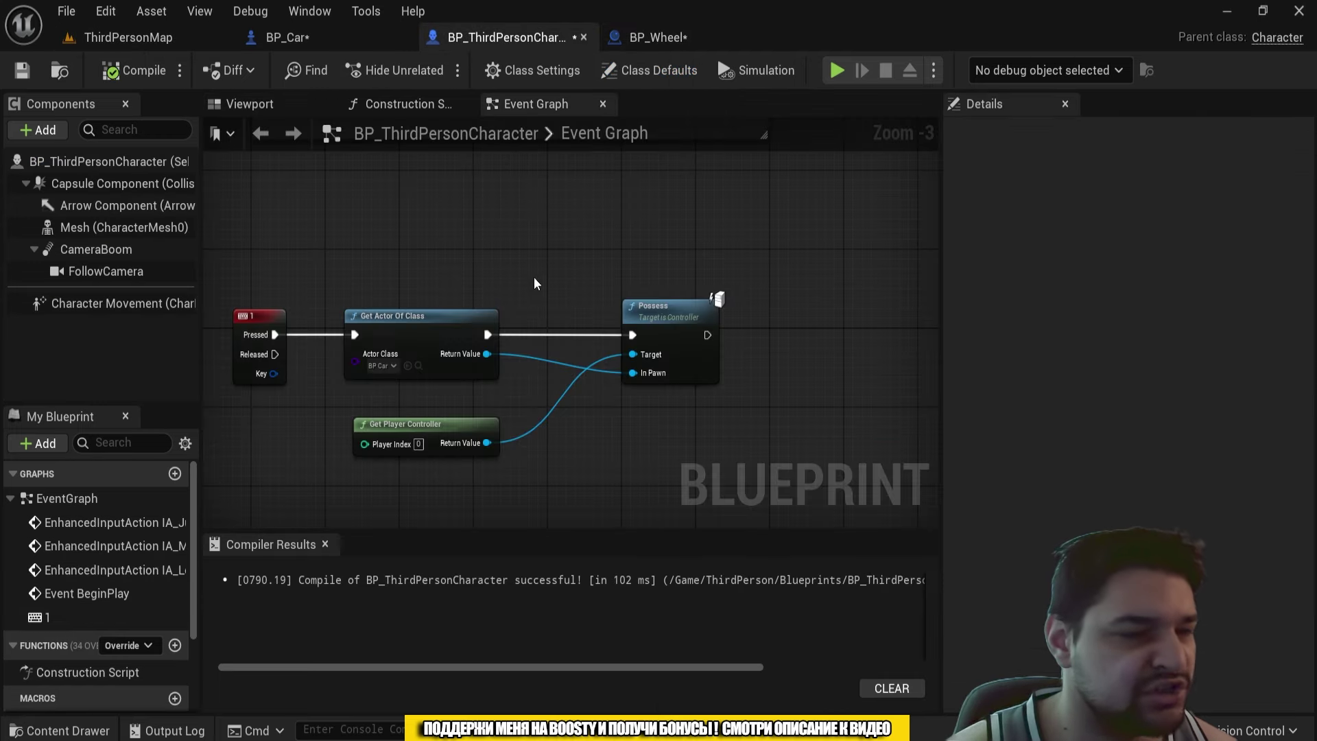
pyautogui.scroll(3, 522, 288)
pyautogui.scroll(-1, 516, 284)
pyautogui.scroll(1, 516, 284)
pyautogui.click(516, 283)
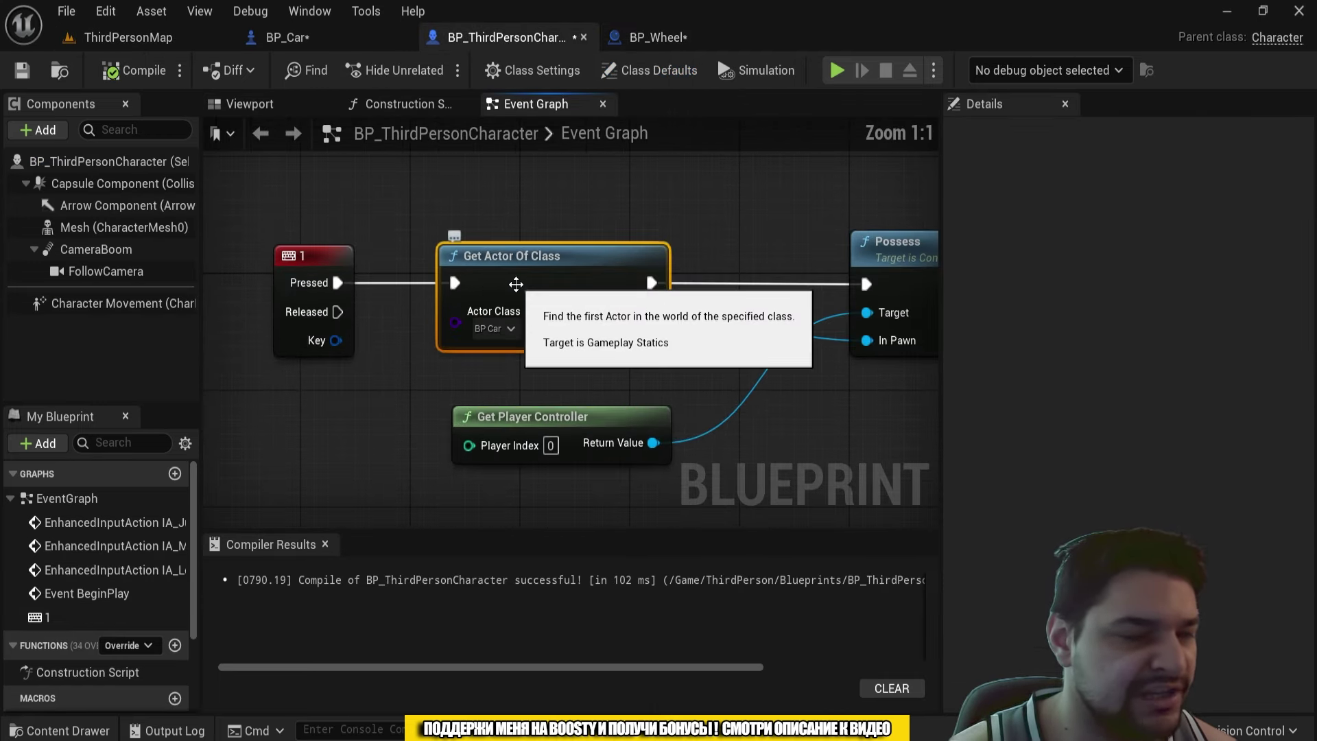
pyautogui.click(499, 331)
pyautogui.write('BP_')
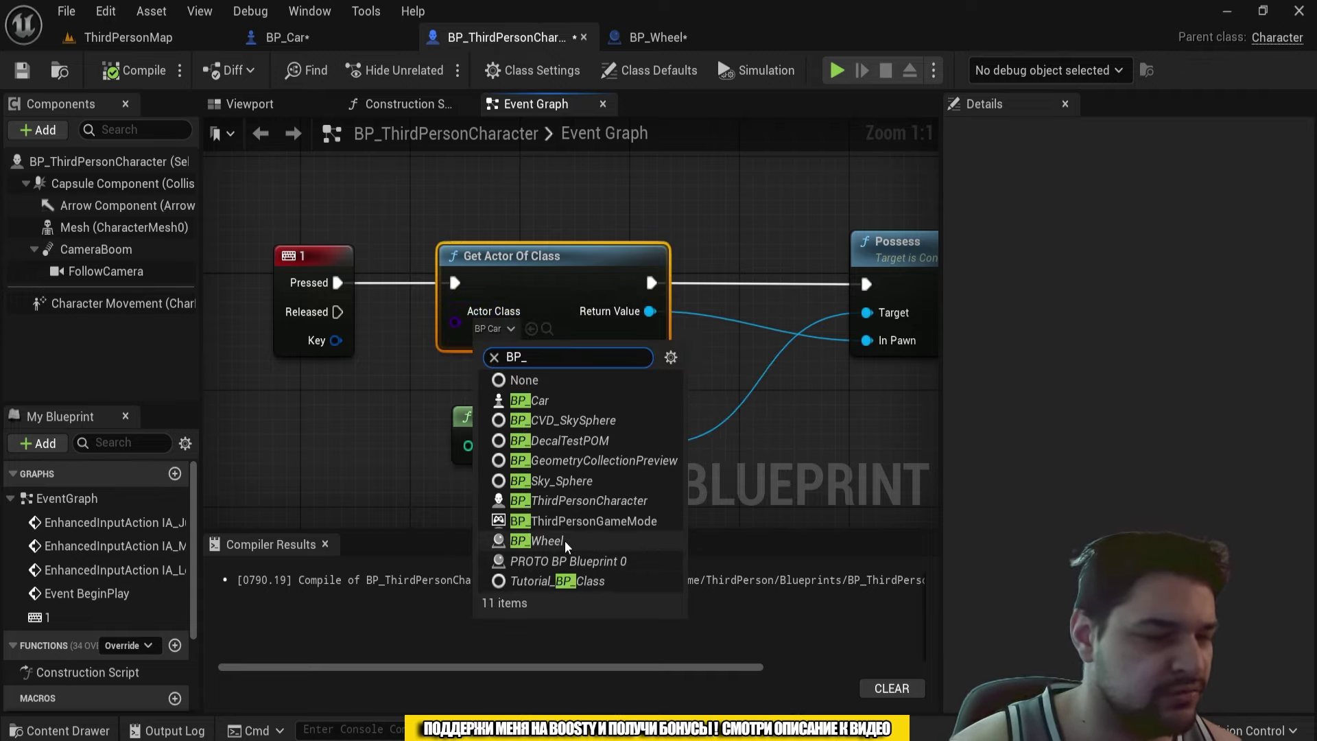
pyautogui.click(565, 547)
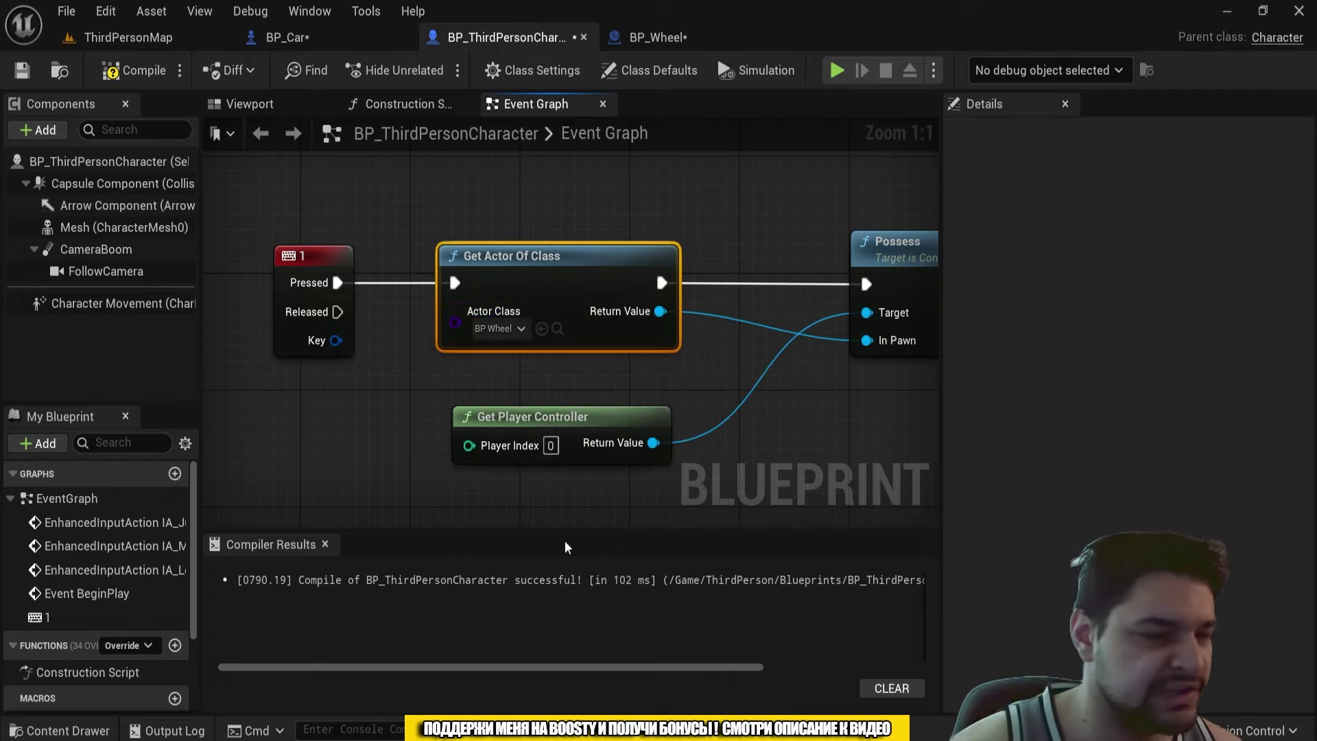
# Step: Compile BP_ThirdPersonCharacter and inspect the Possess node's incompatible-pin errors
pyautogui.moveTo(555, 348); pyautogui.dragTo(329, 317, button='right')
pyautogui.moveTo(212, 238); pyautogui.dragTo(403, 228, button='right')
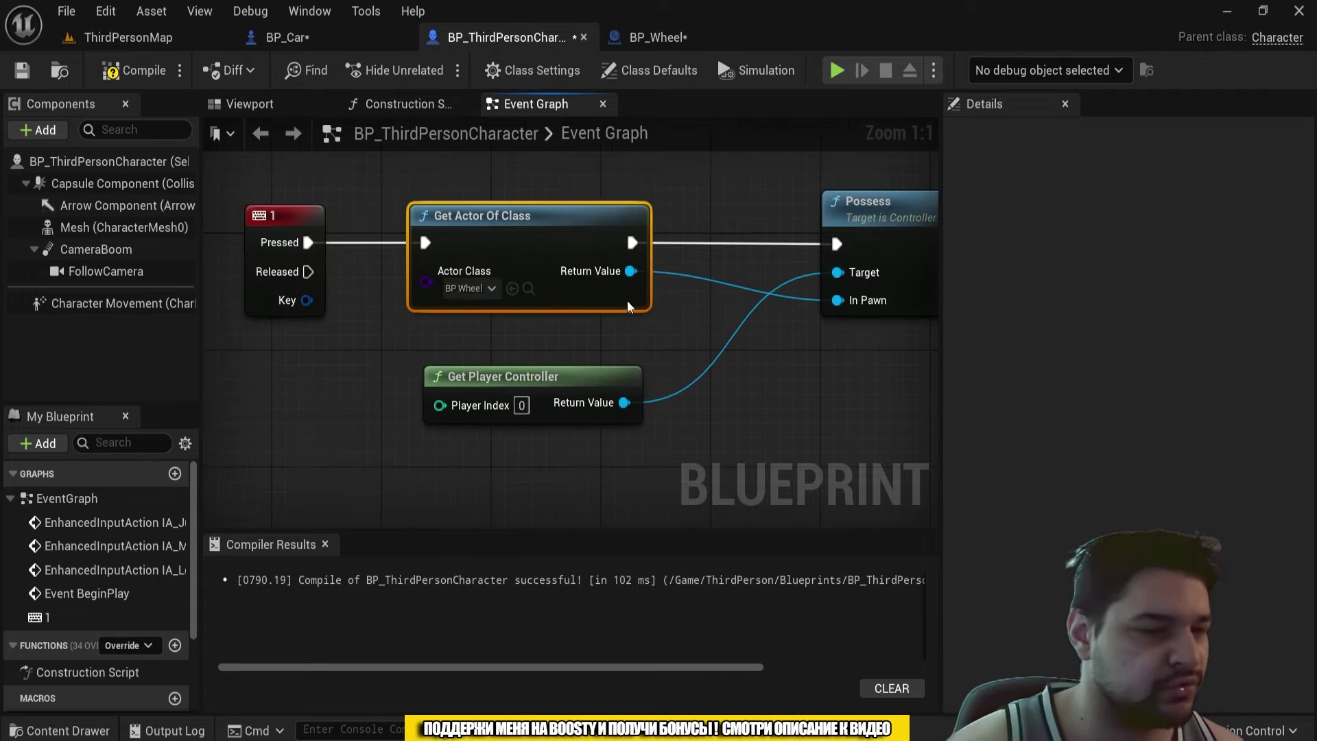
pyautogui.click(143, 72)
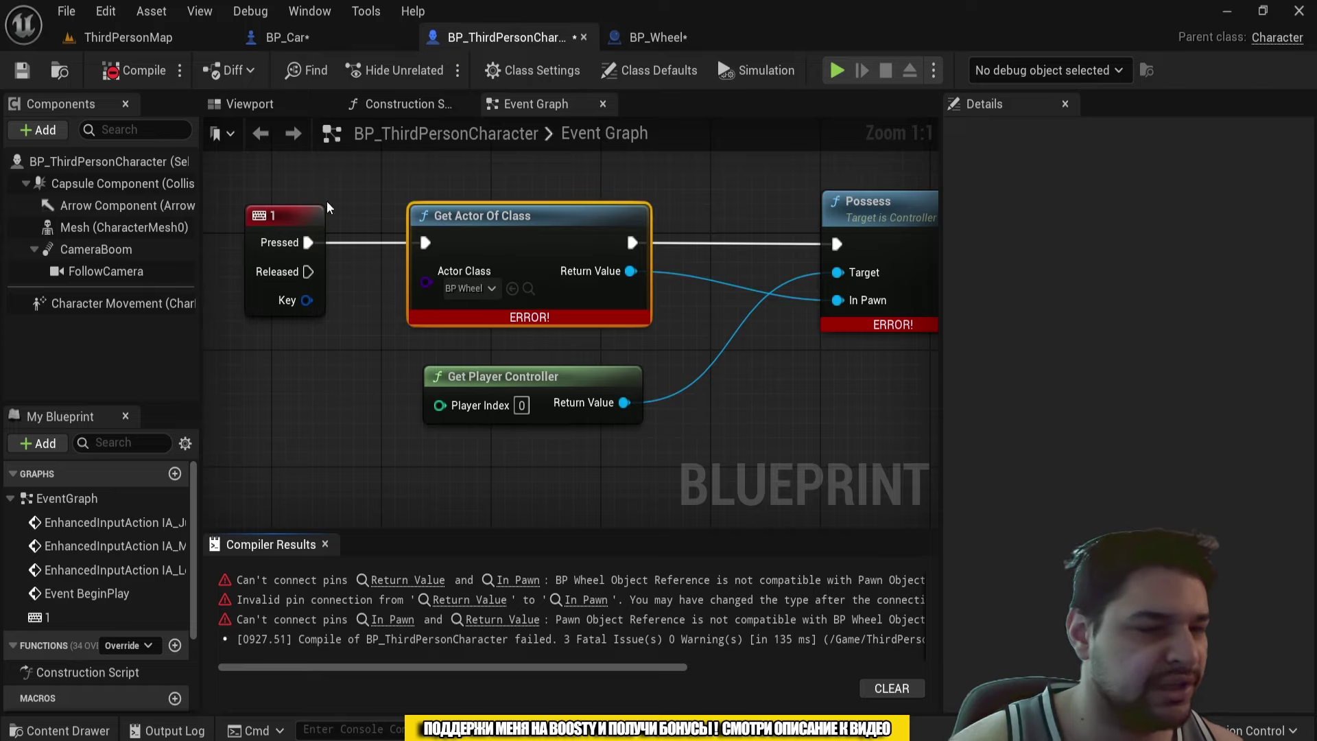
pyautogui.moveTo(773, 400); pyautogui.dragTo(700, 405, button='right')
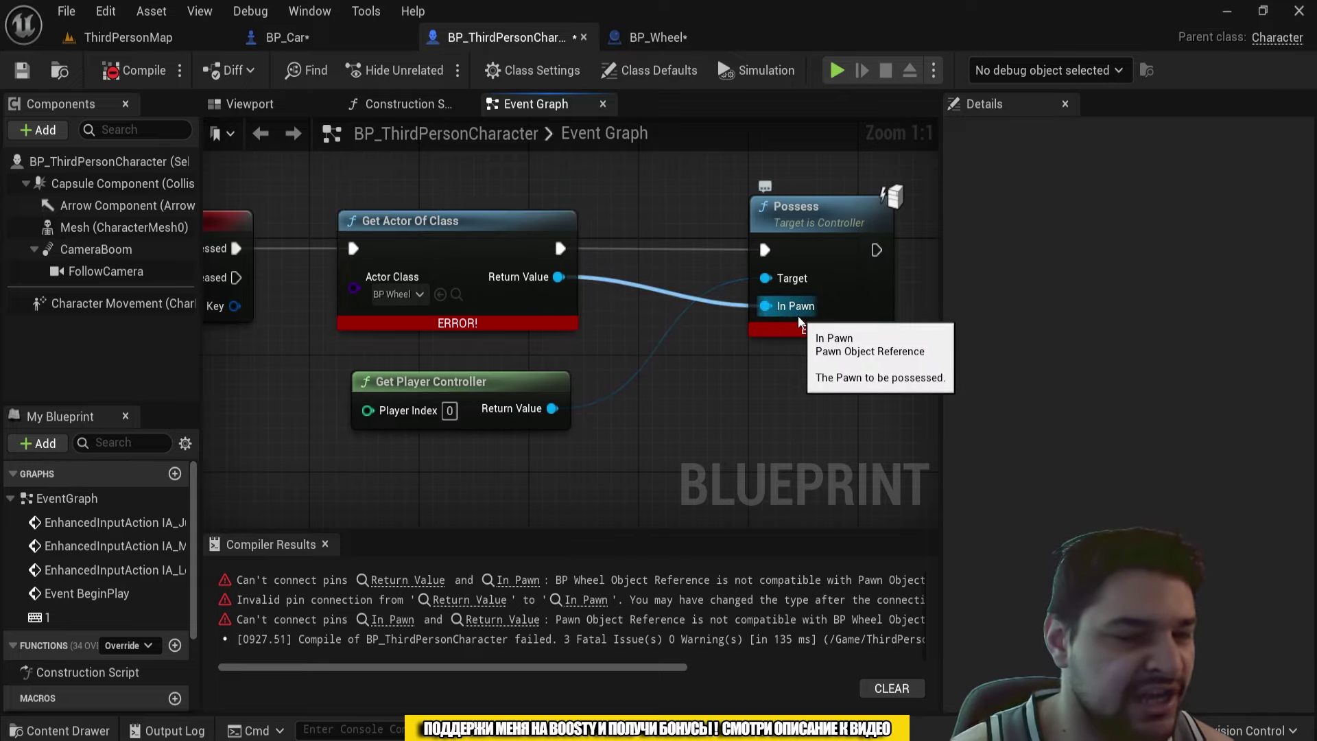
pyautogui.scroll(-1, 797, 319)
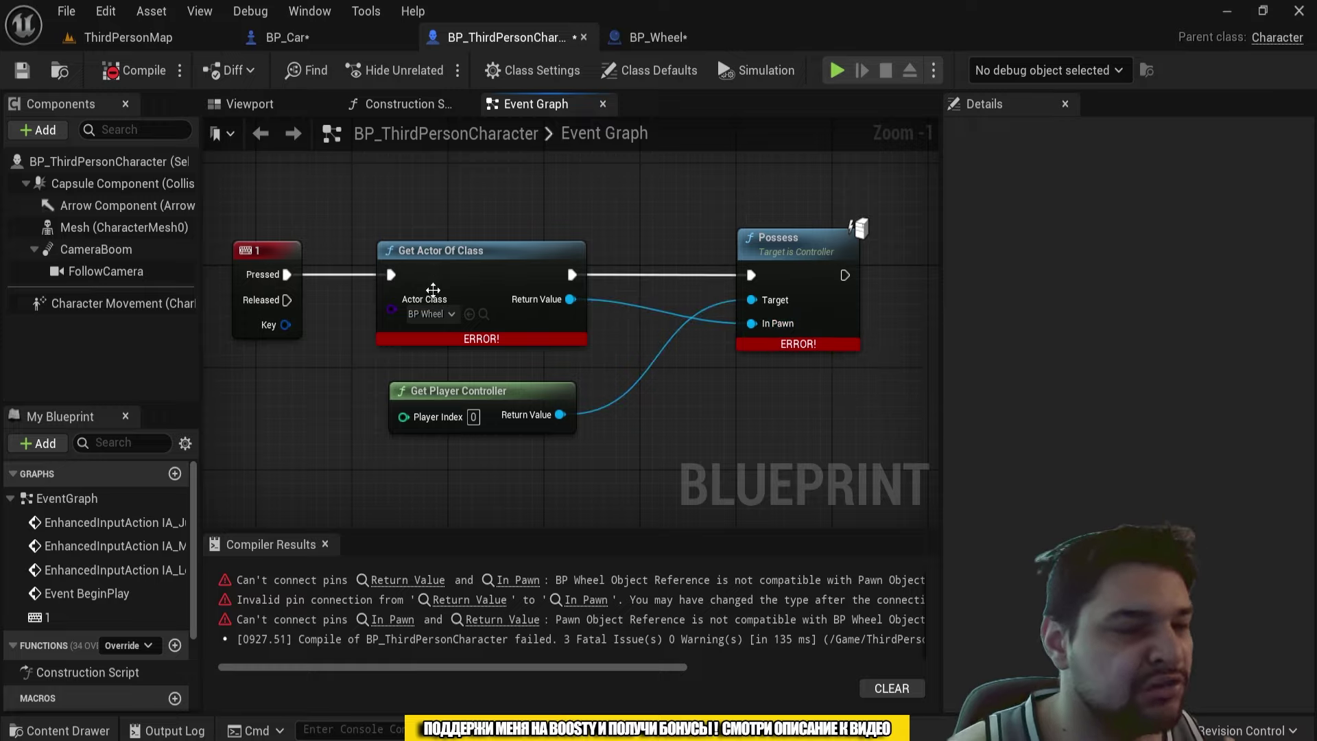
# Step: Change BP_Wheel's parent class to Pawn and compile it
pyautogui.click(681, 38)
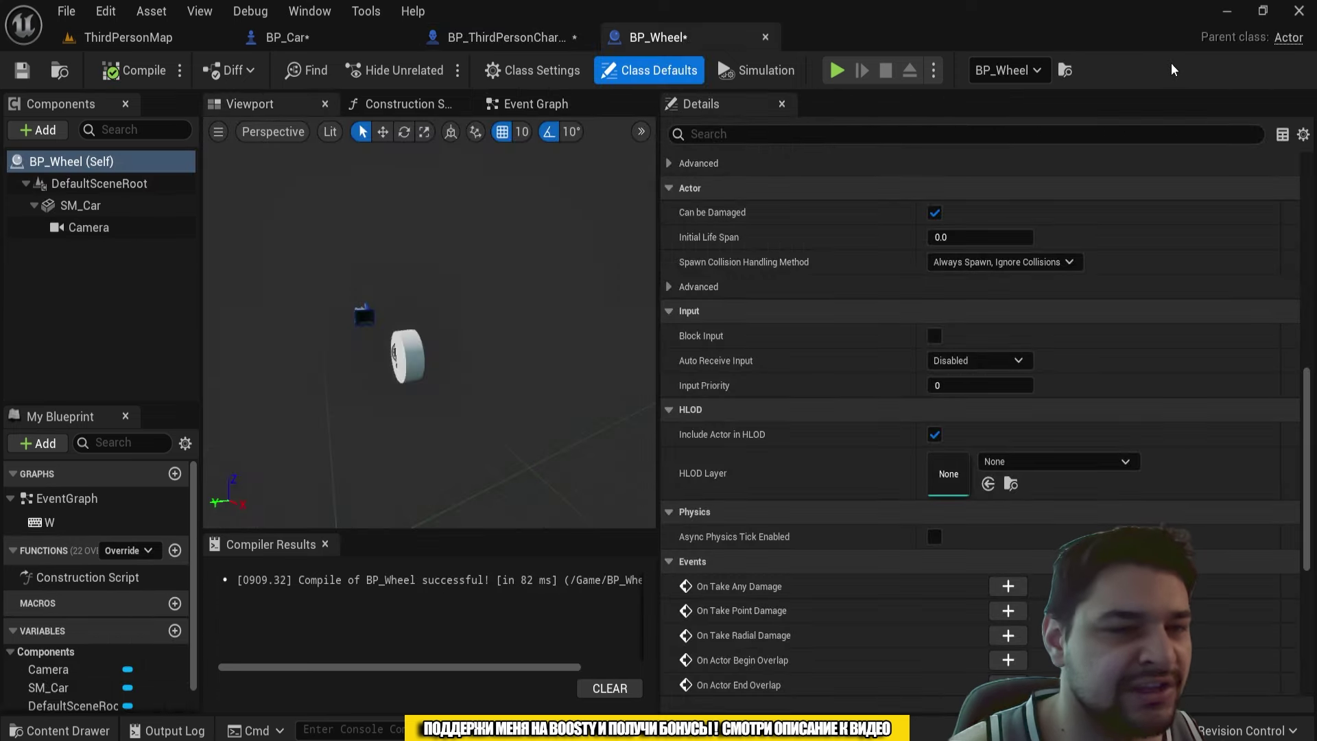
pyautogui.click(513, 72)
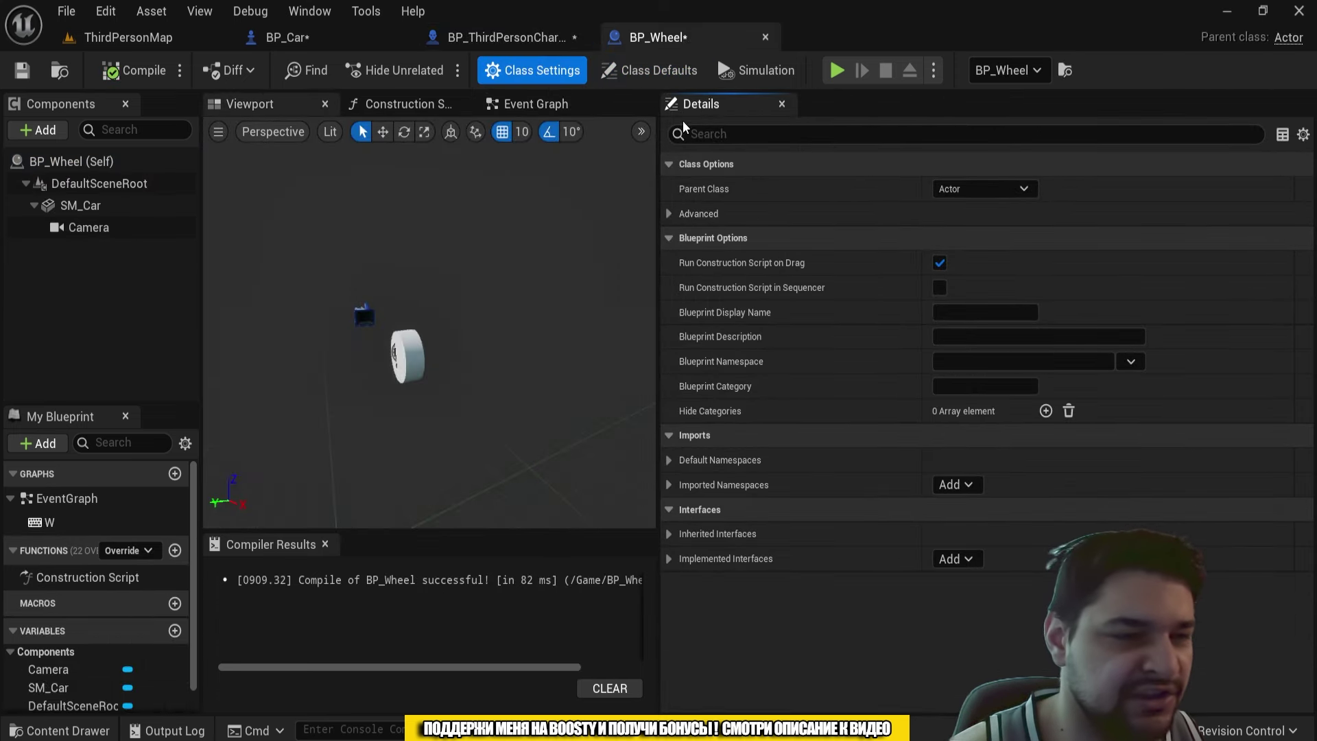
pyautogui.click(951, 190)
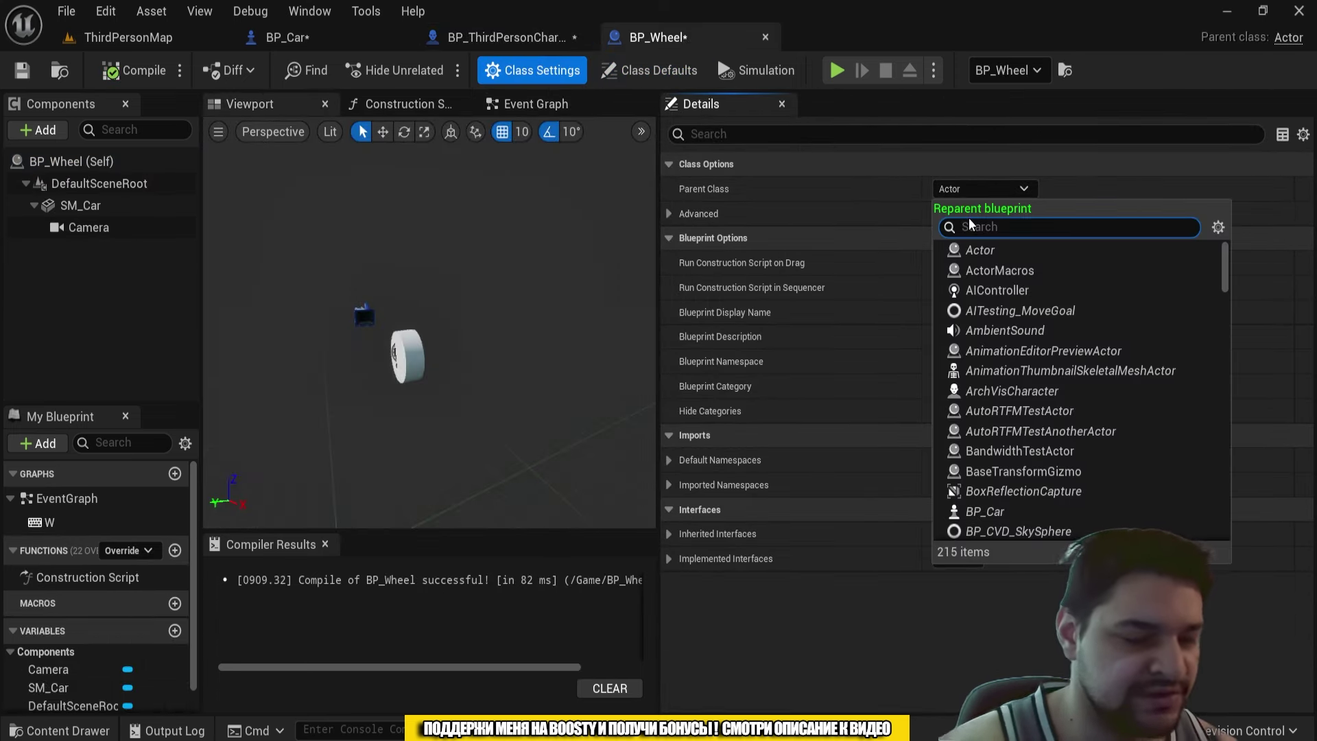
pyautogui.write('pawn')
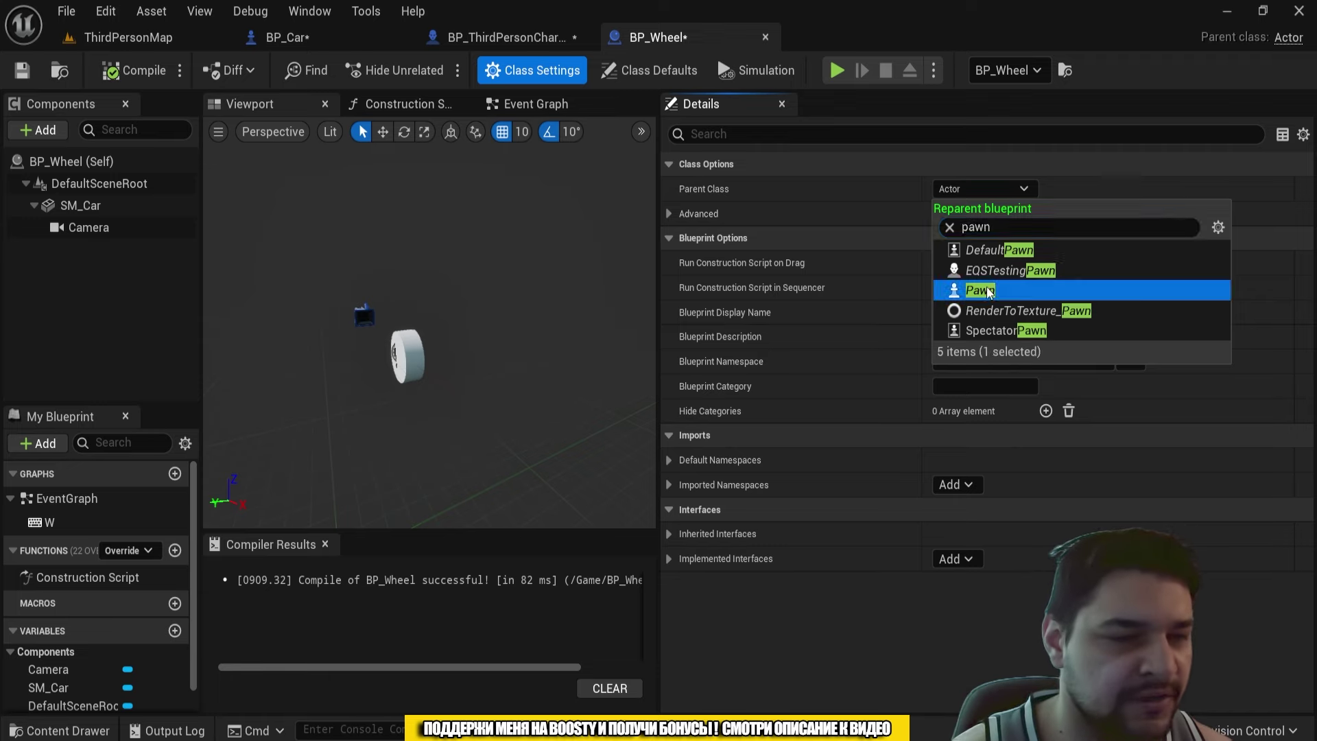
pyautogui.click(989, 292)
pyautogui.click(127, 74)
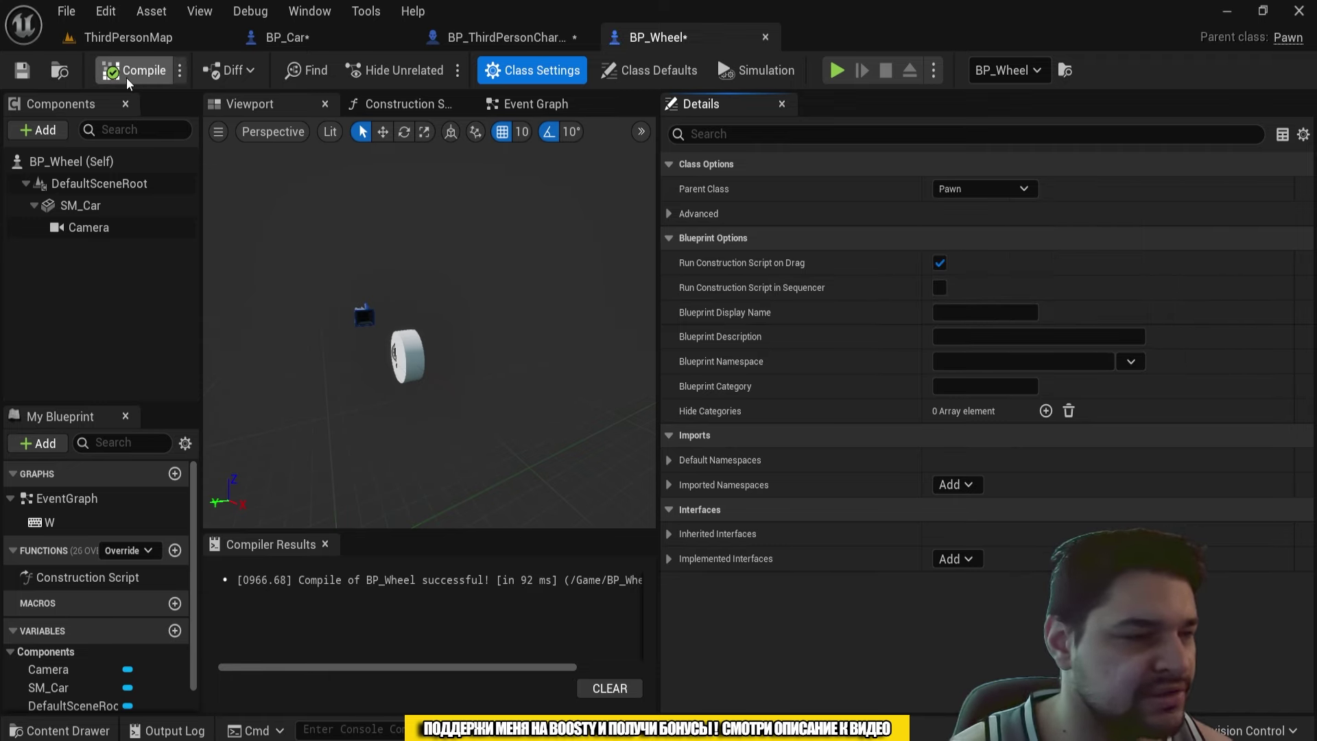
# Step: Recompile BP_ThirdPersonCharacter, then play-test ThirdPersonMap twice and return to BP_Wheel
pyautogui.click(462, 36)
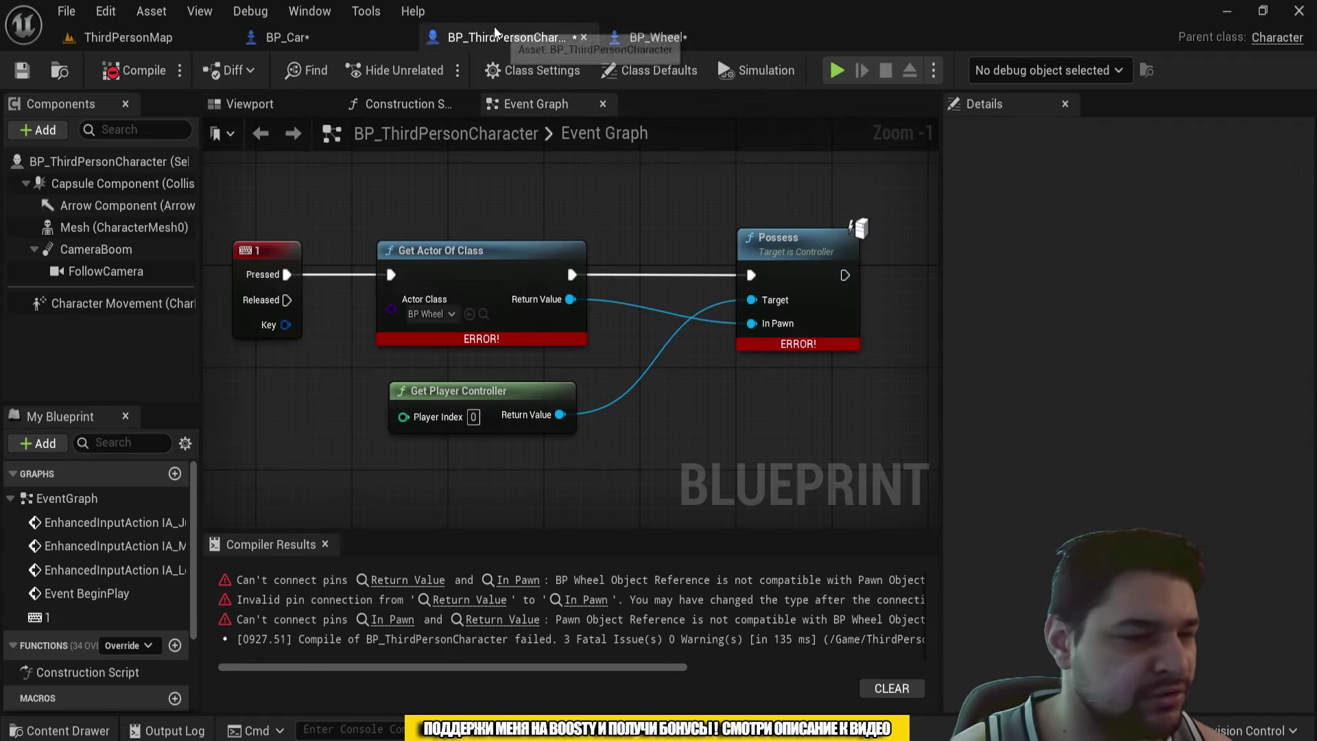
pyautogui.click(140, 73)
pyautogui.click(127, 37)
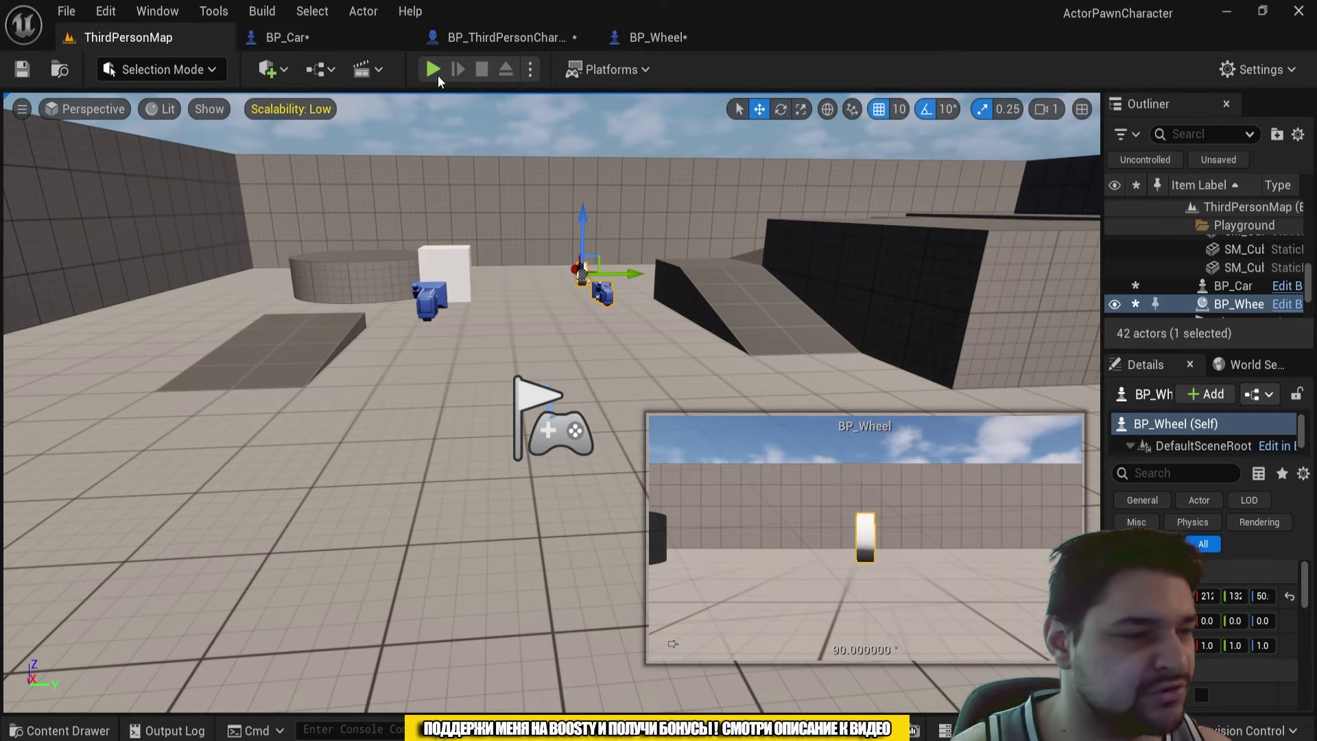
pyautogui.click(437, 75)
pyautogui.press('Escape')
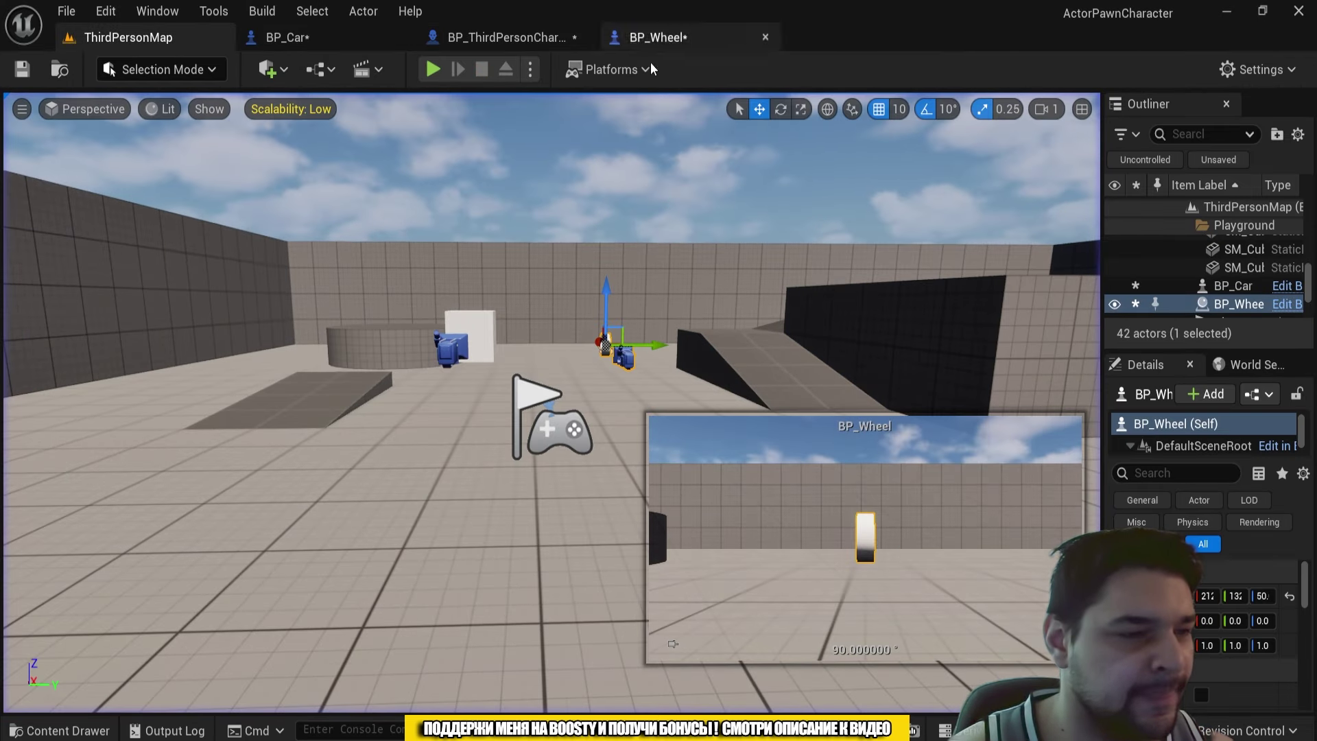
pyautogui.hotkey('alt', 'p')
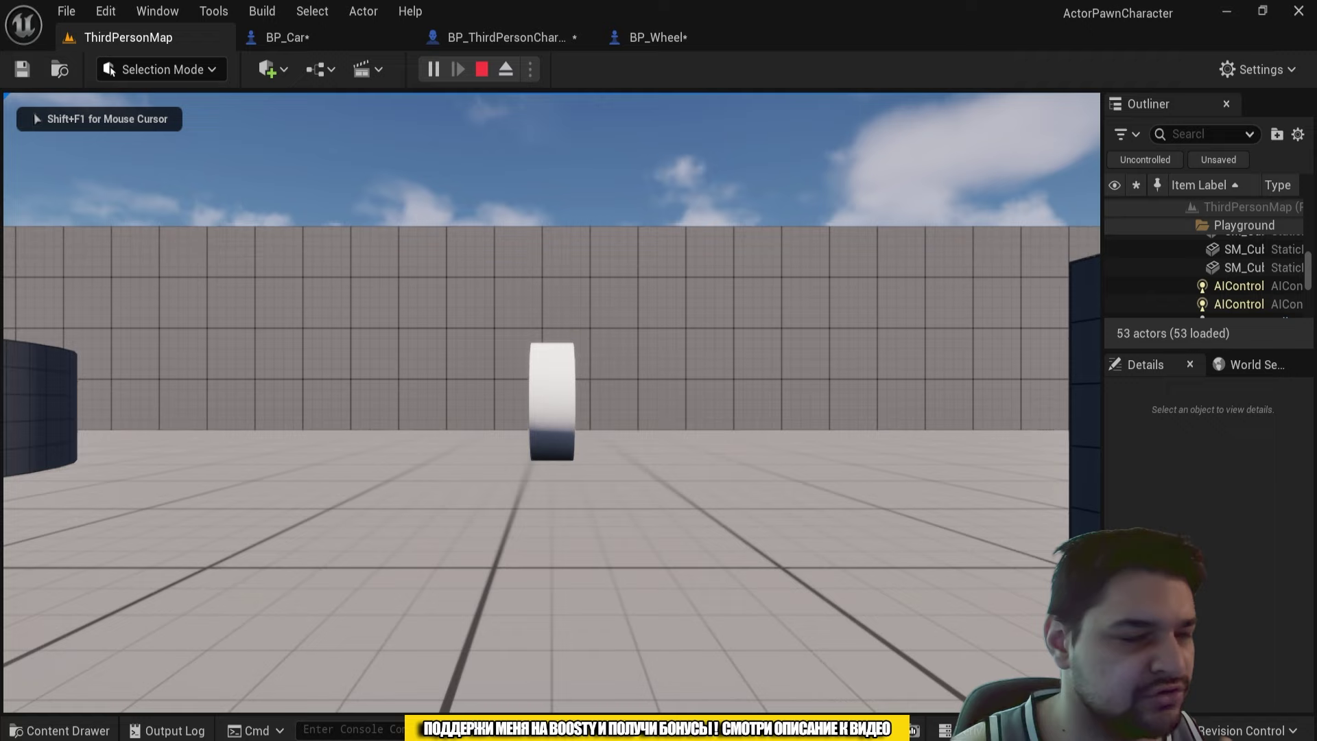
pyautogui.press('Escape')
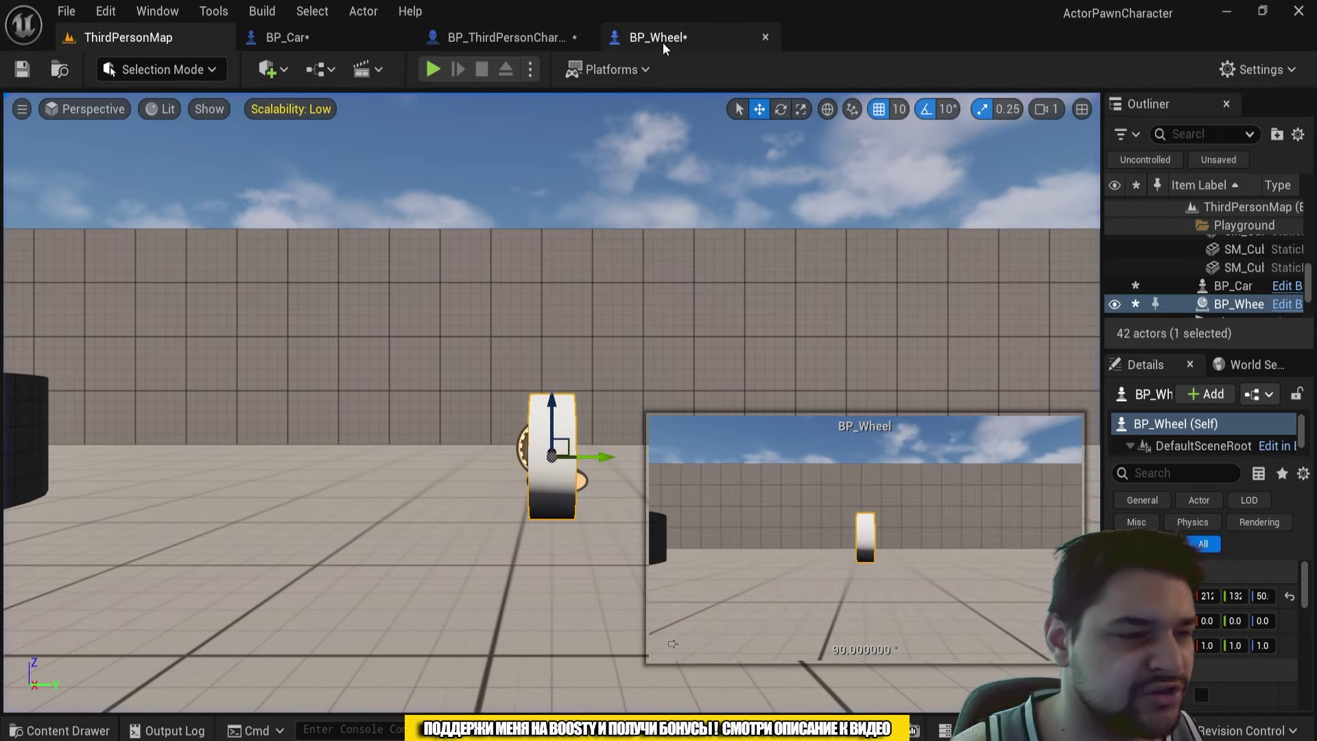
pyautogui.click(662, 43)
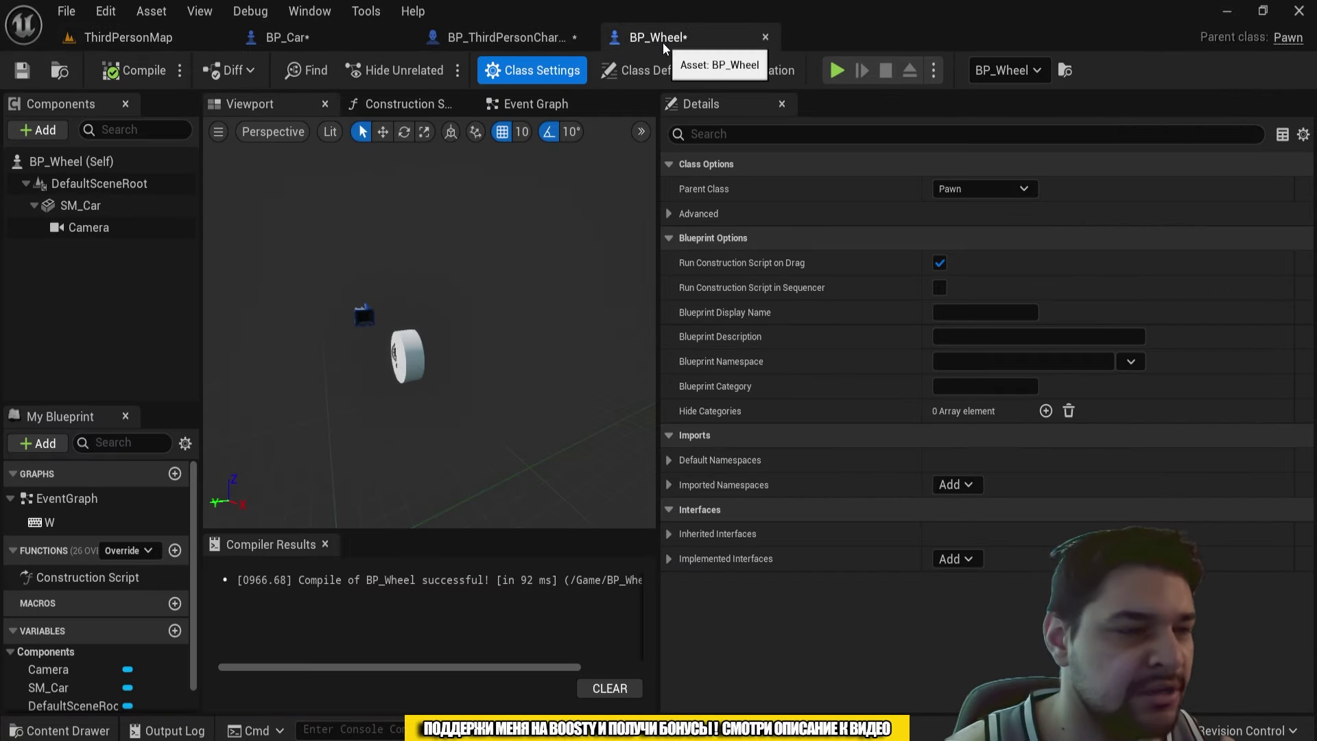
# Step: Reparent BP_Wheel back to Actor and recompile BP_ThirdPersonCharacter
pyautogui.click(983, 189)
pyautogui.click(990, 251)
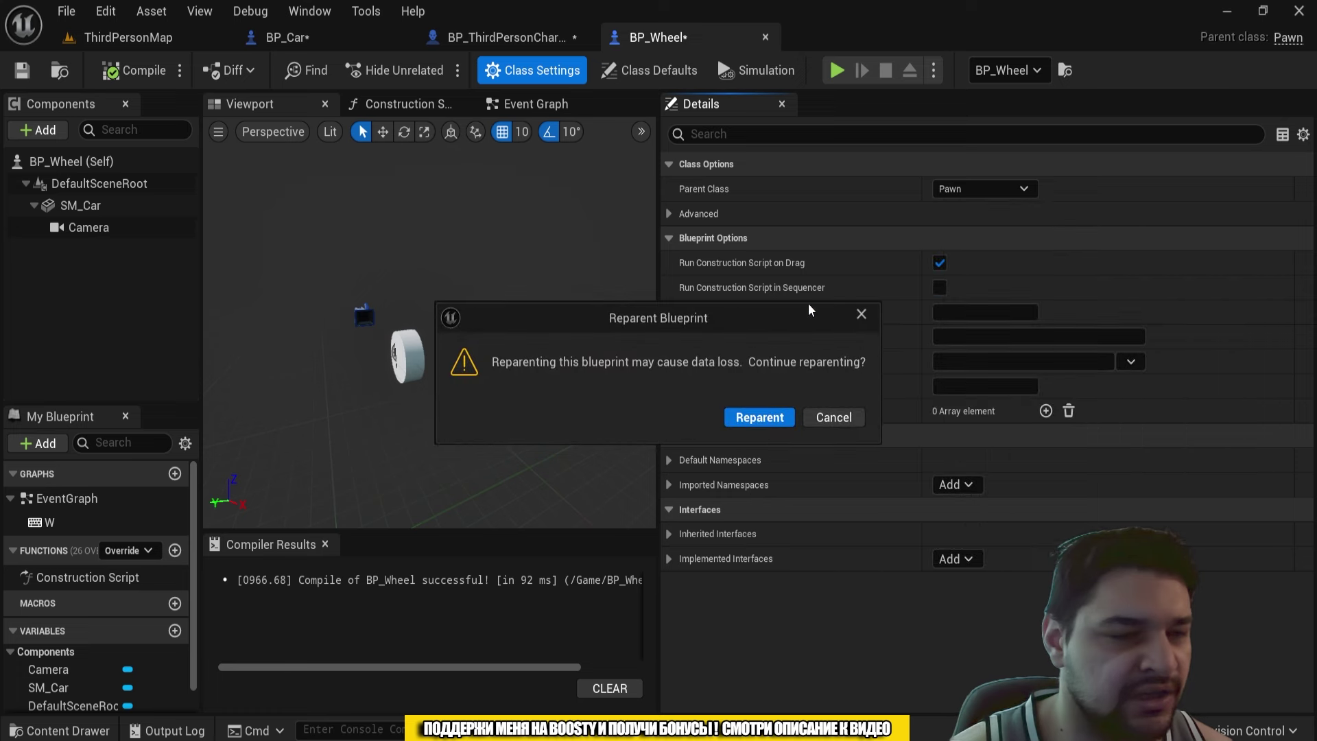
pyautogui.click(759, 418)
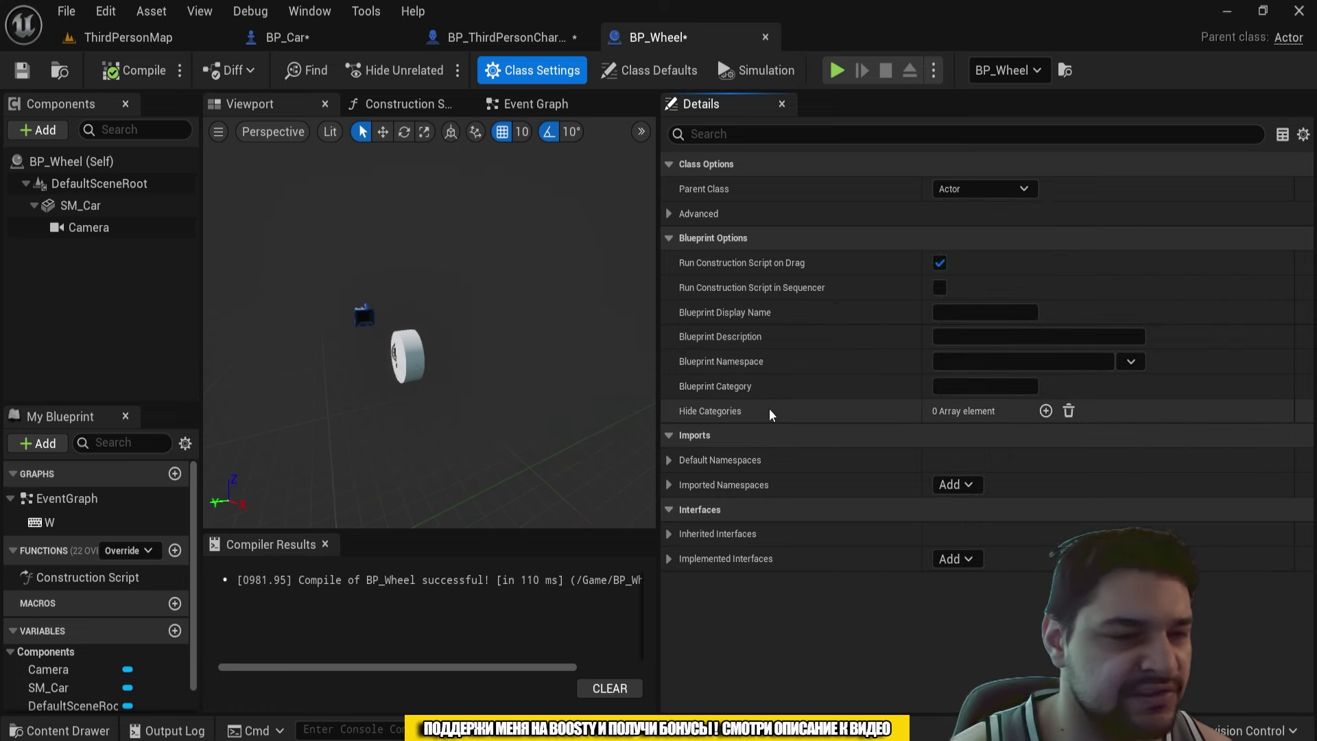
pyautogui.click(463, 39)
pyautogui.click(134, 70)
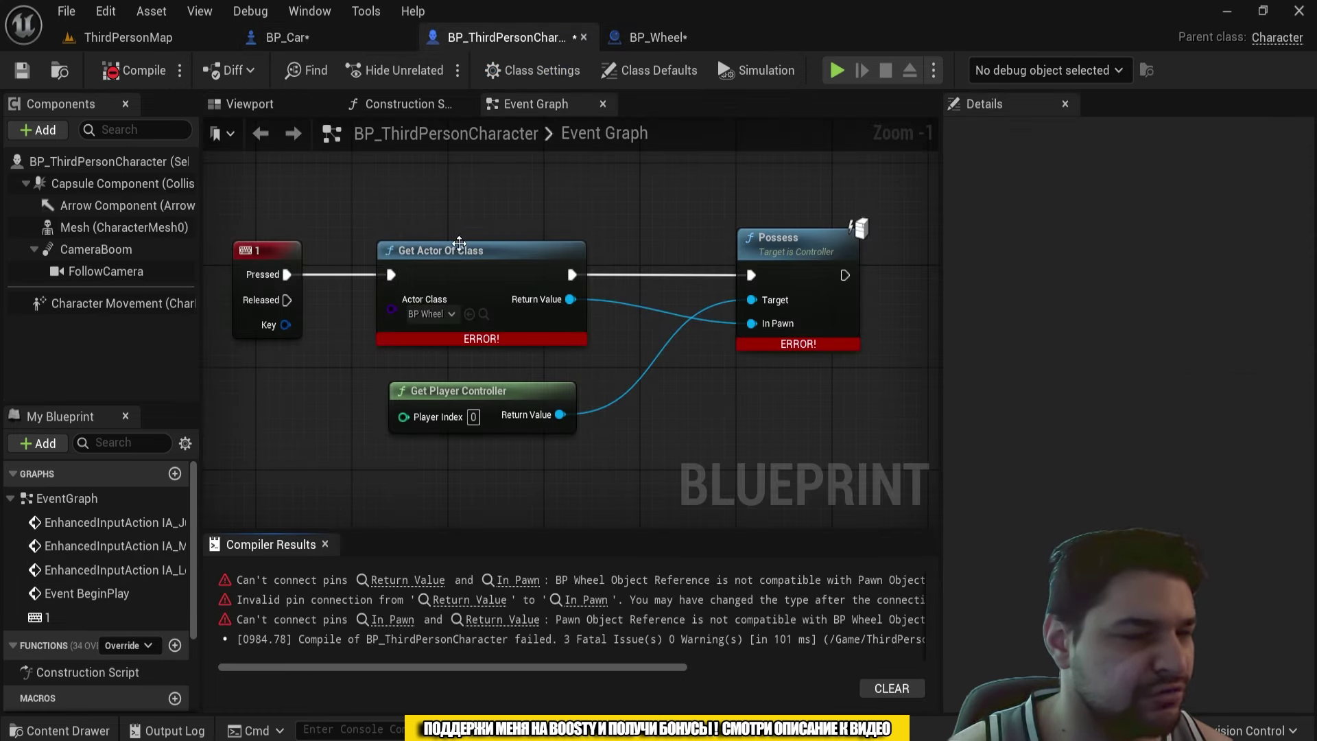
# Step: Set Get Actor Of Class back to BP_Car and compile the character without errors
pyautogui.scroll(-1, 468, 237)
pyautogui.scroll(1, 521, 275)
pyautogui.click(436, 300)
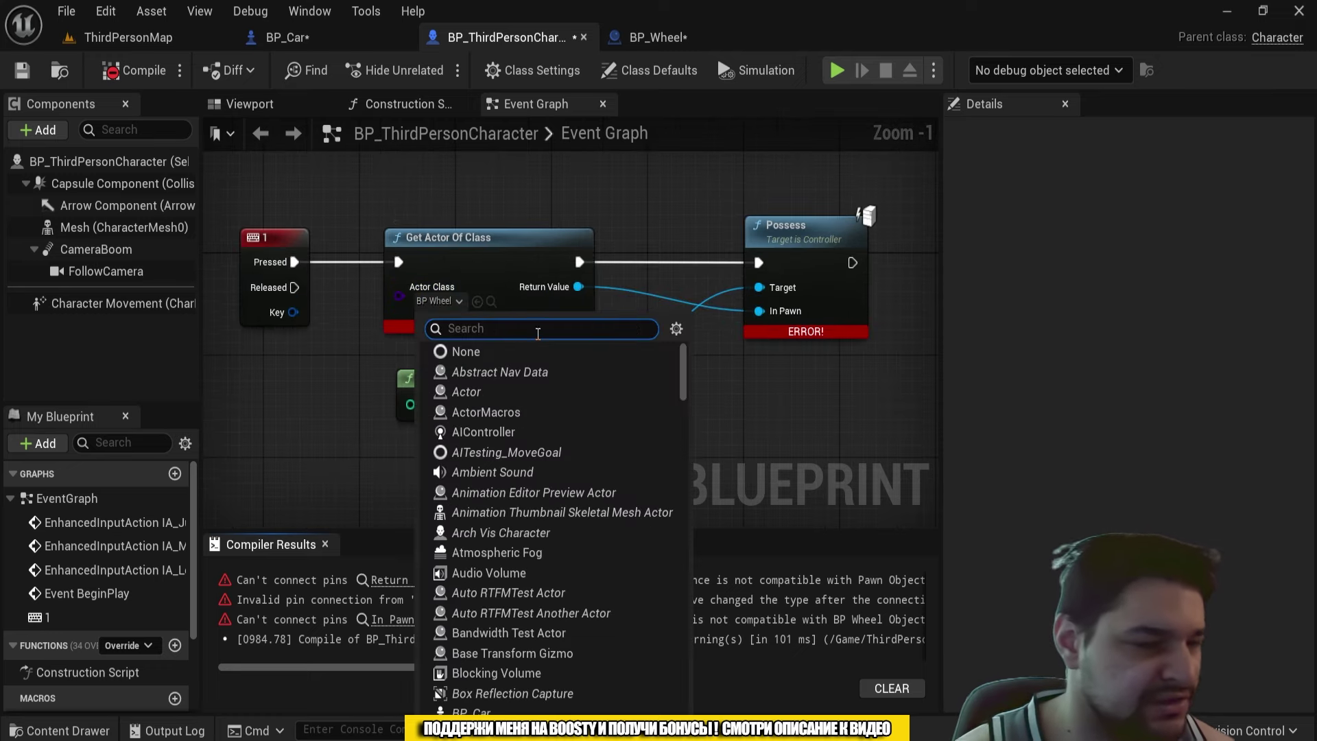
pyautogui.write('BP_Pawn')
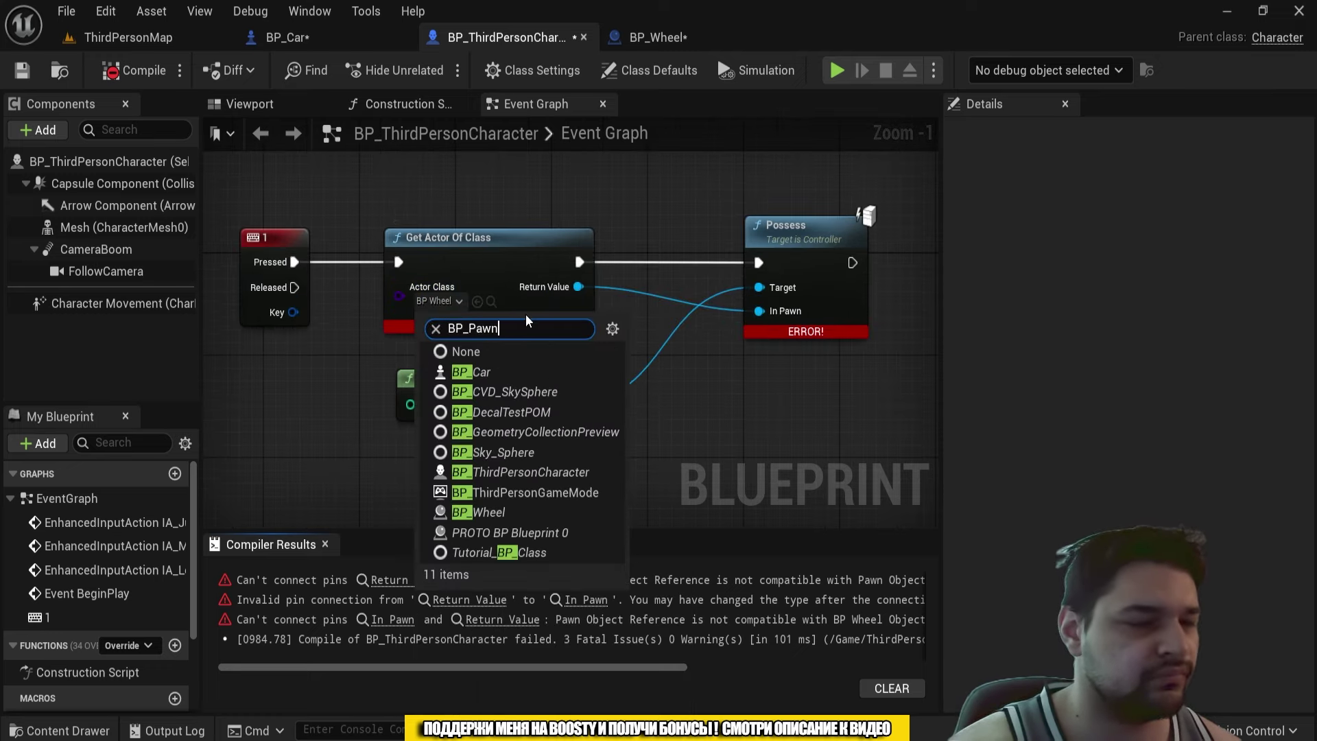
pyautogui.press('BackSpace')
pyautogui.press('BackSpace')
pyautogui.press('BackSpace')
pyautogui.press('BackSpace')
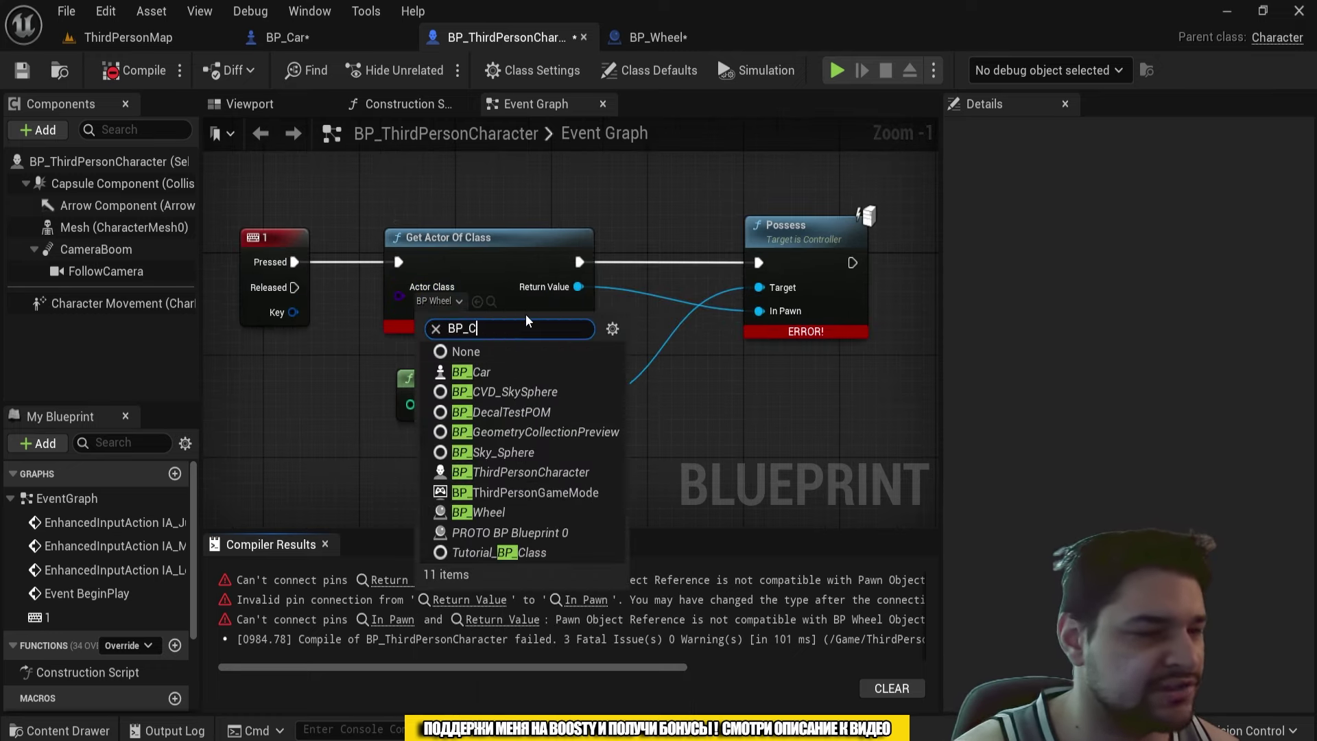
pyautogui.write('Car')
pyautogui.click(488, 374)
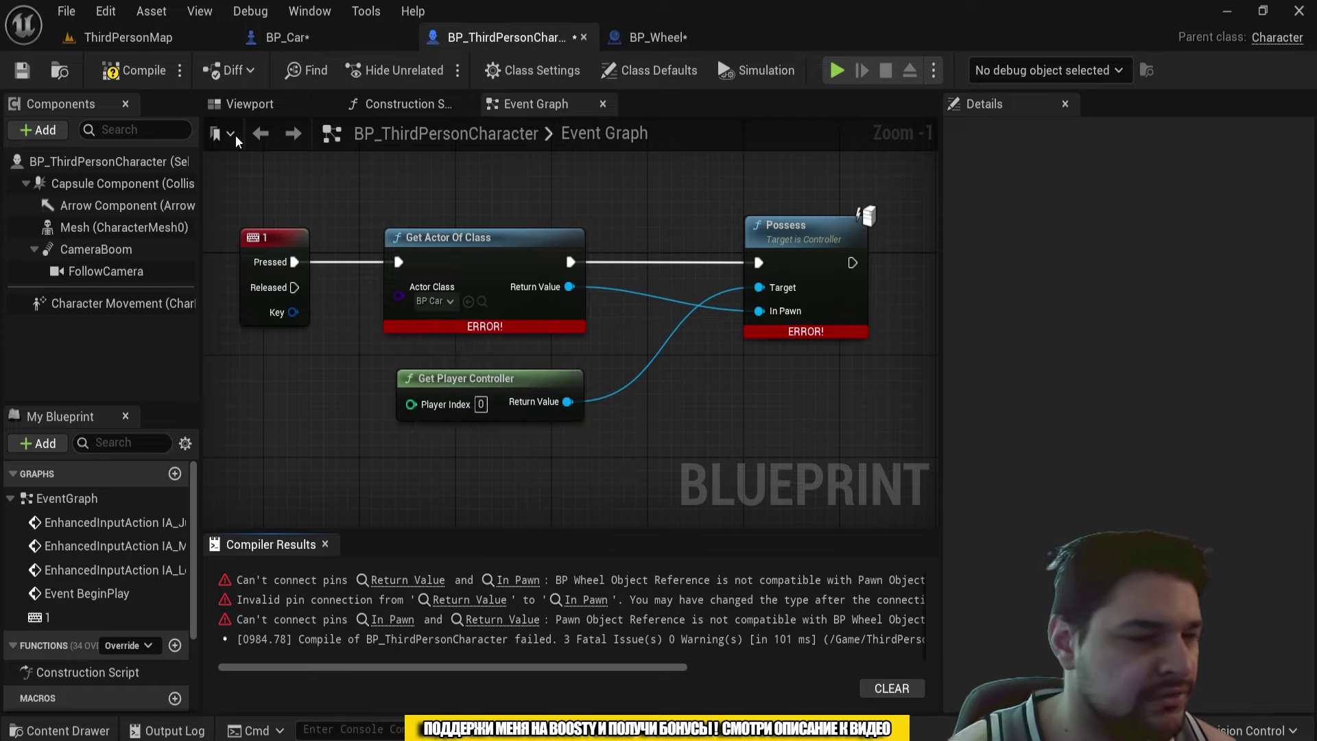
pyautogui.click(147, 79)
pyautogui.scroll(-4, 384, 352)
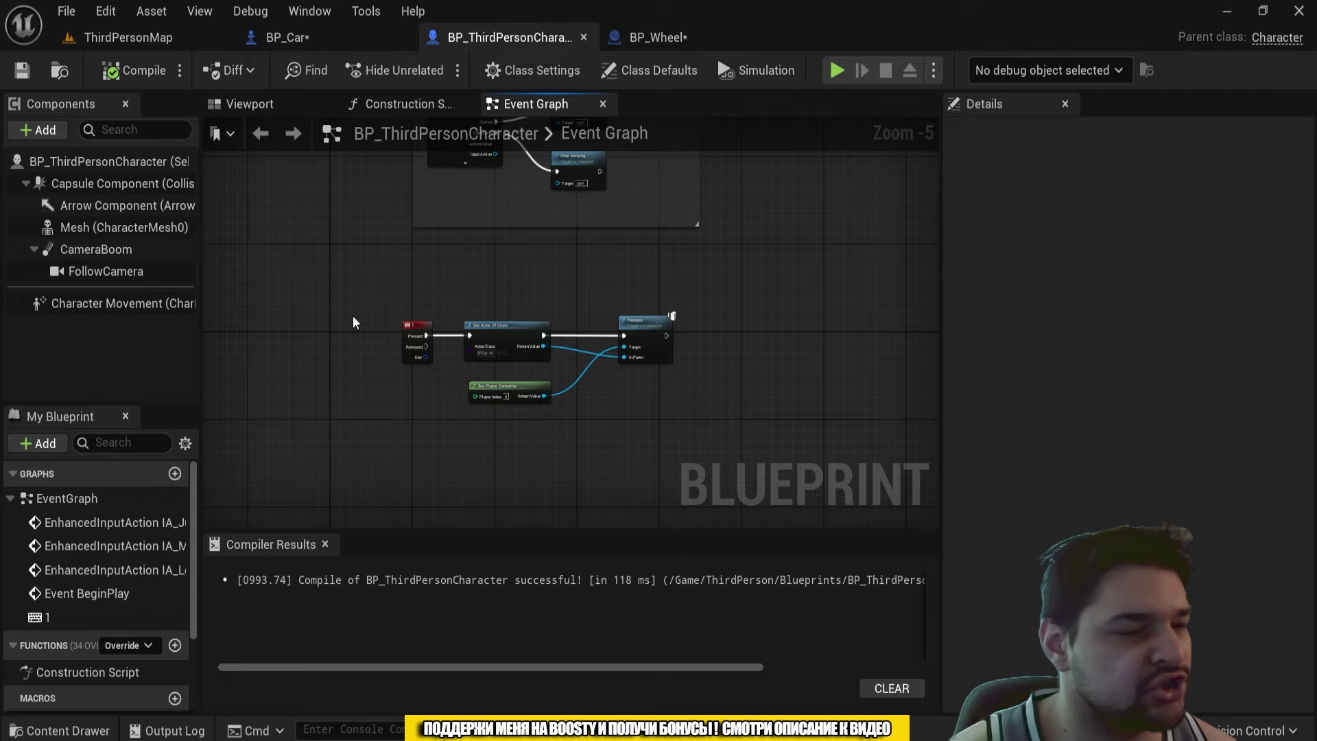
# Step: Orbit the character Blueprint's viewport preview, then return to ThirdPersonMap with the Content Drawer open
pyautogui.scroll(1, 378, 304)
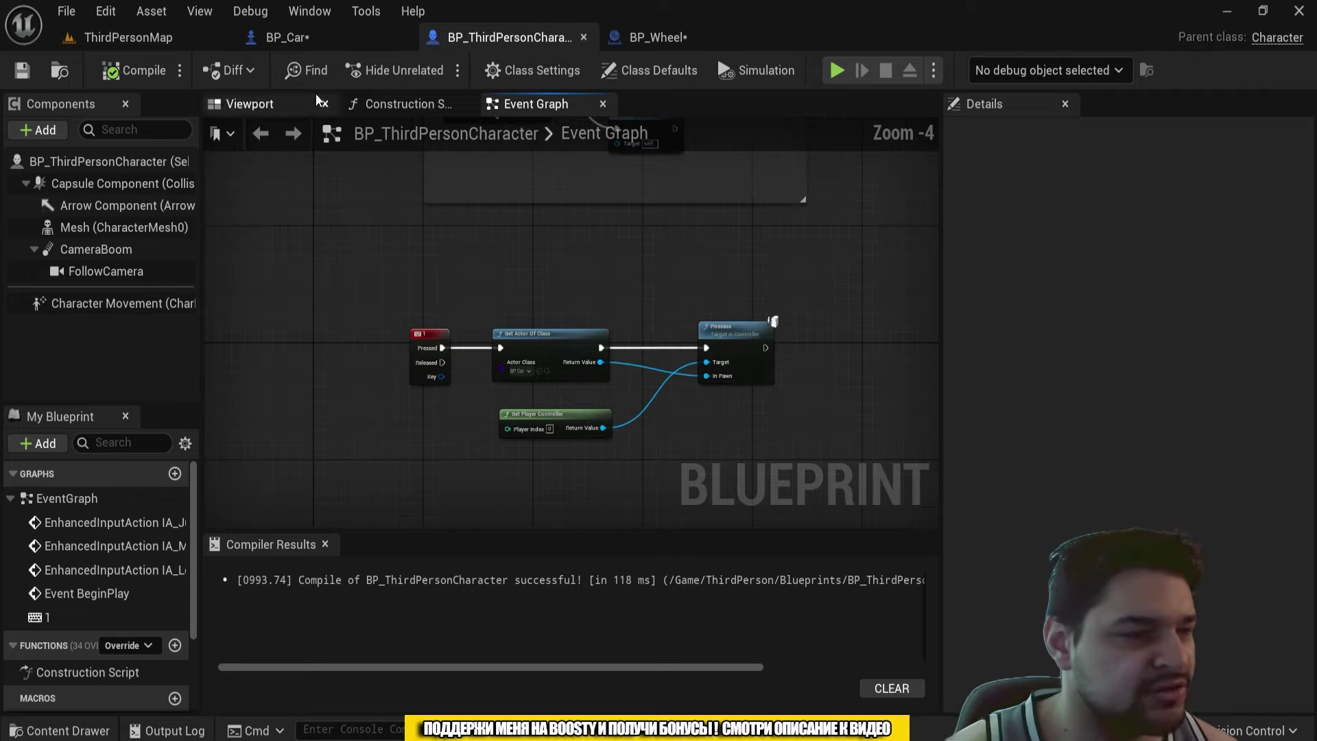
pyautogui.click(249, 103)
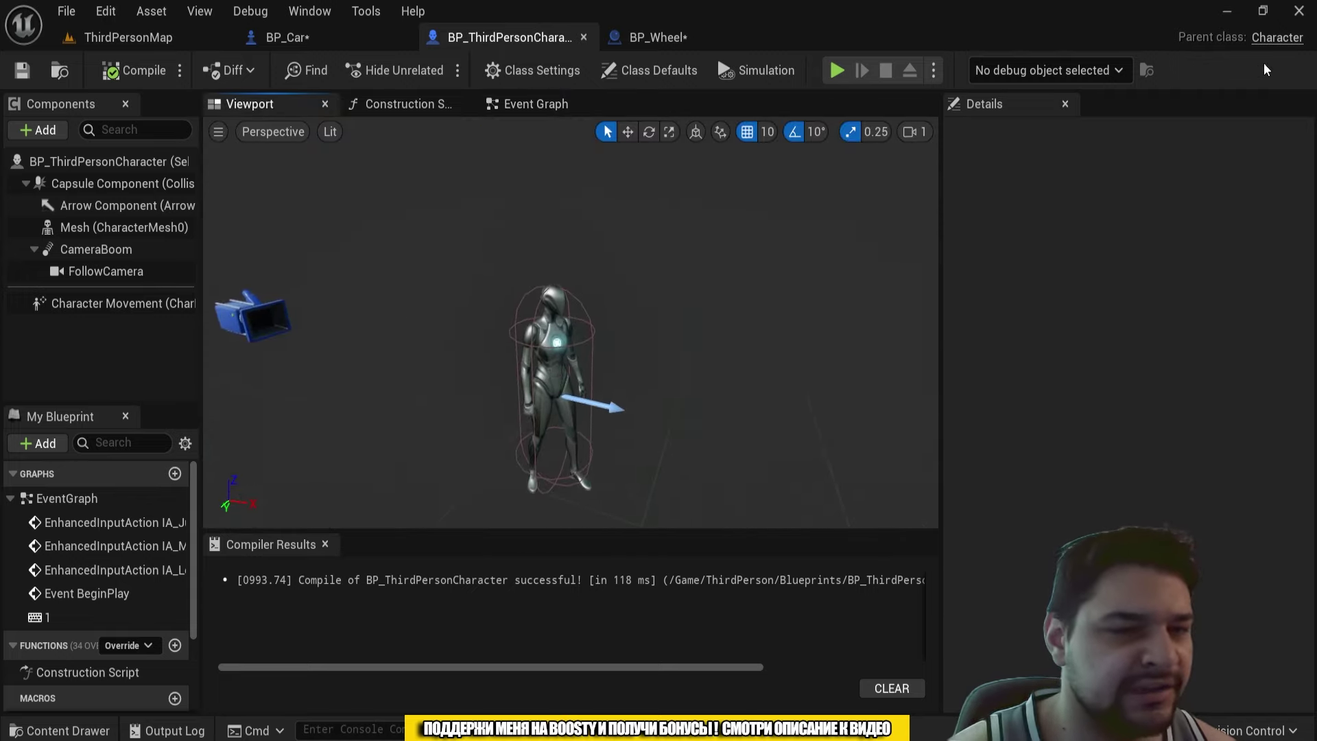
pyautogui.moveTo(708, 209); pyautogui.dragTo(708, 209, button='right')
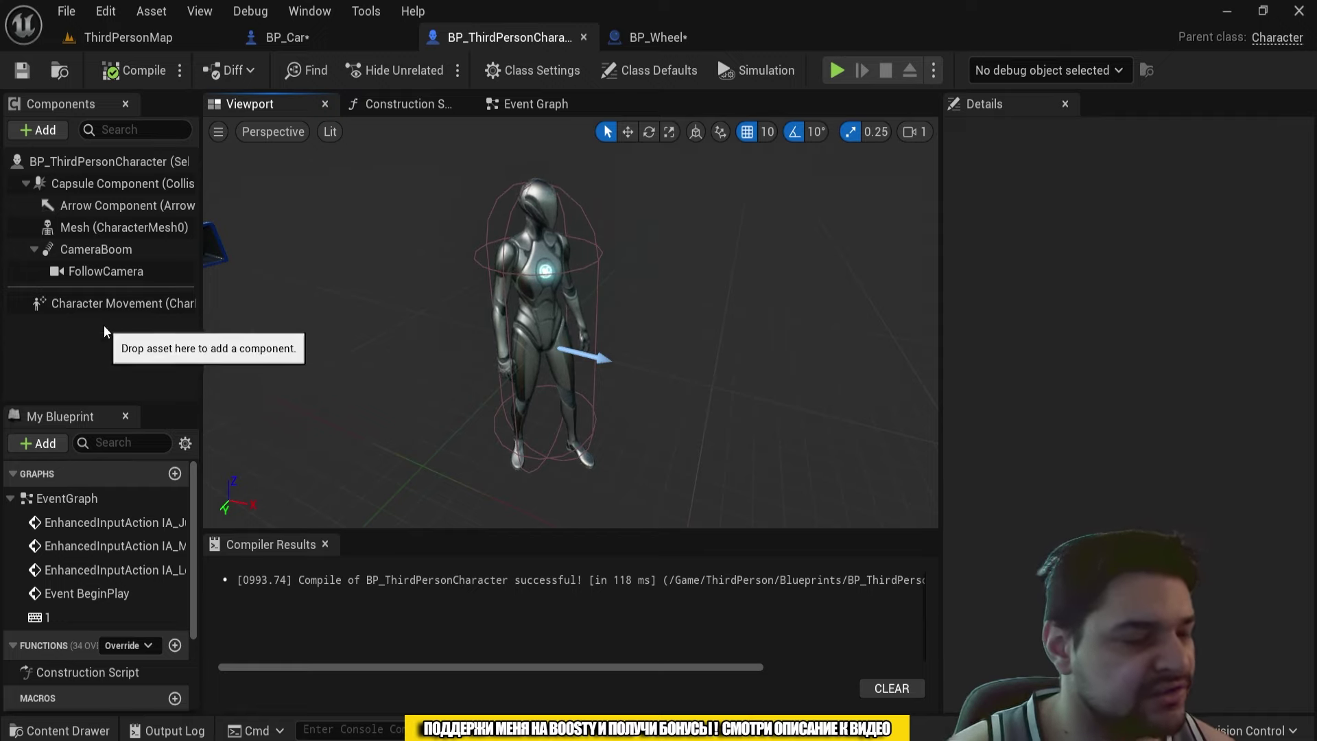
pyautogui.moveTo(109, 307)
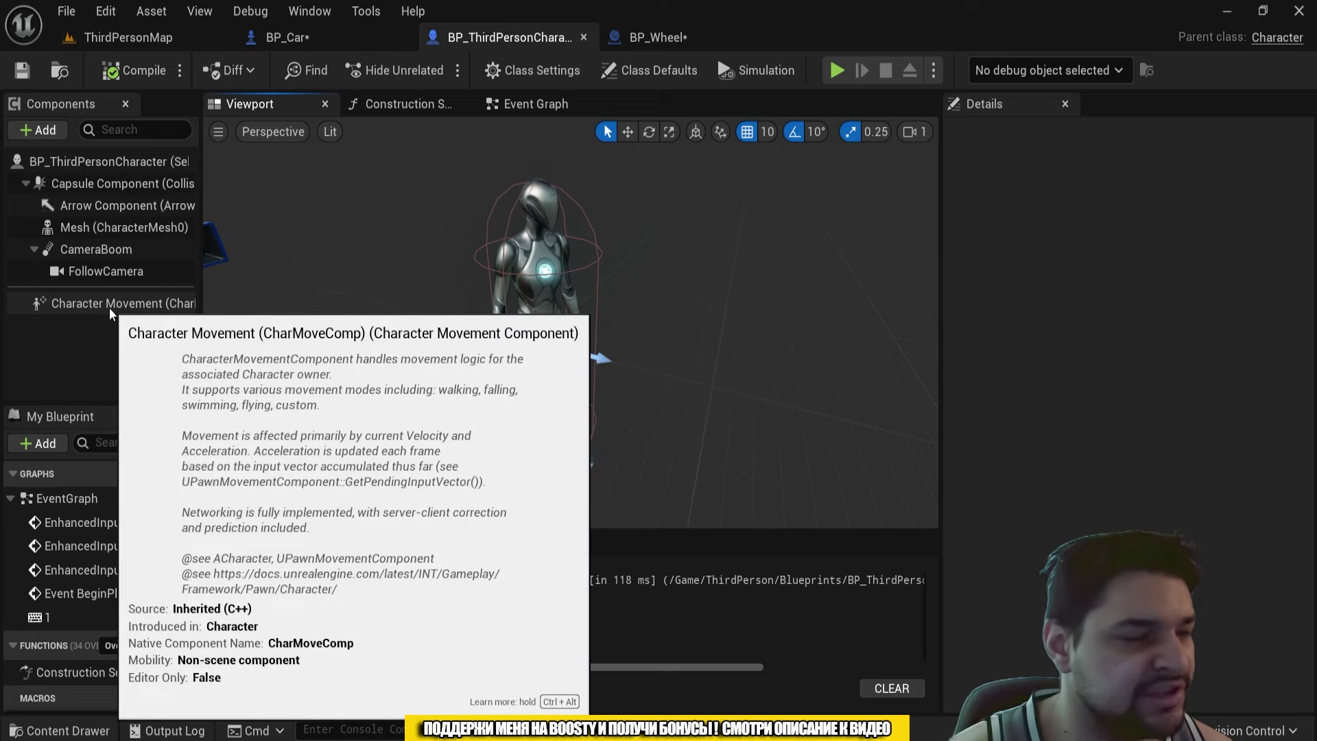
pyautogui.click(114, 41)
pyautogui.hotkey('ctrl', 'space')
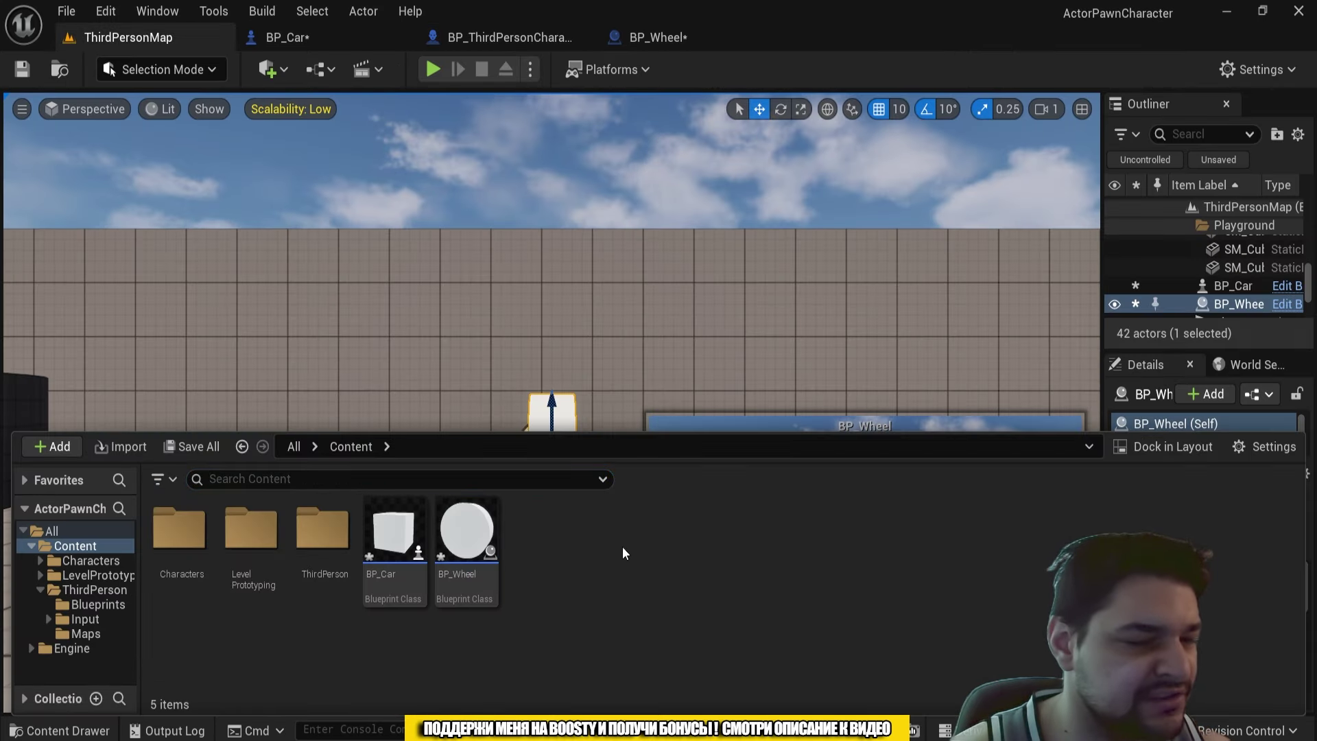
# Step: Create a Character-based BP_Char Blueprint, open it, and inspect its Character Movement component
pyautogui.rightClick(595, 510)
pyautogui.click(710, 347)
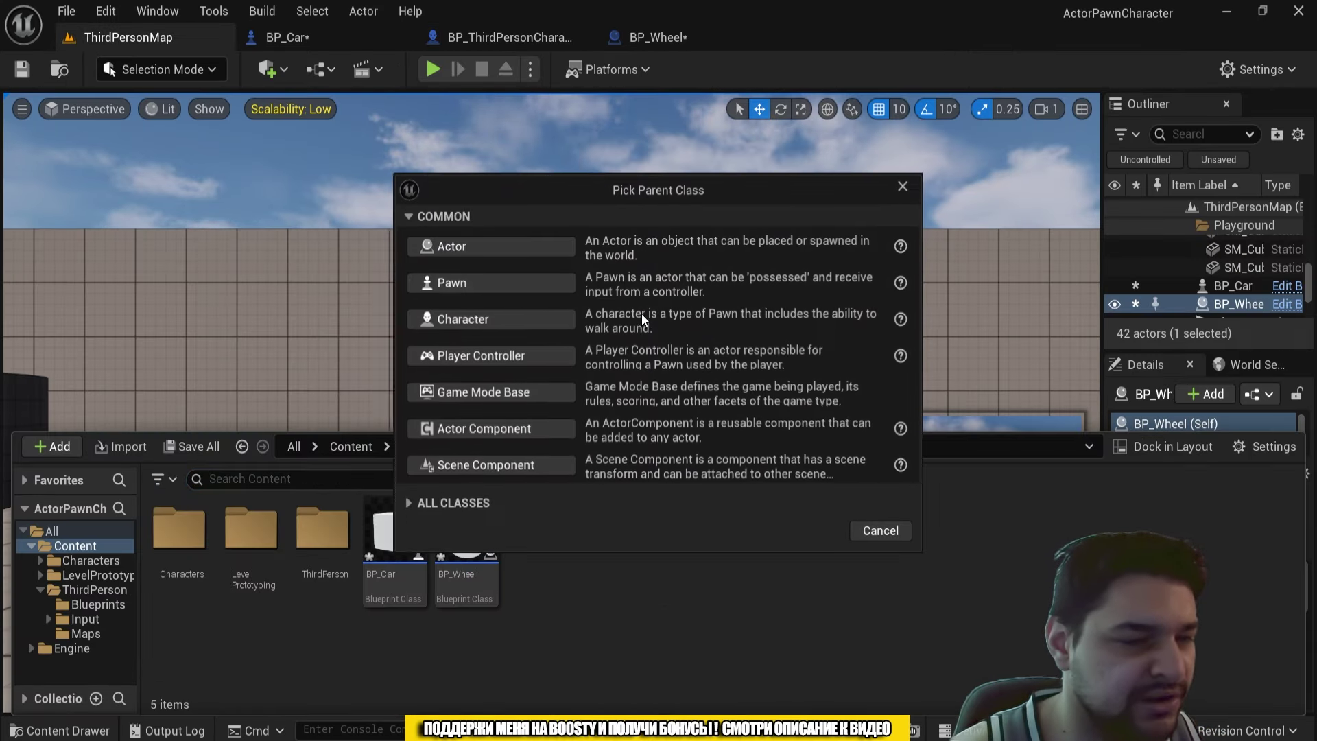
pyautogui.click(475, 323)
pyautogui.write('BP')
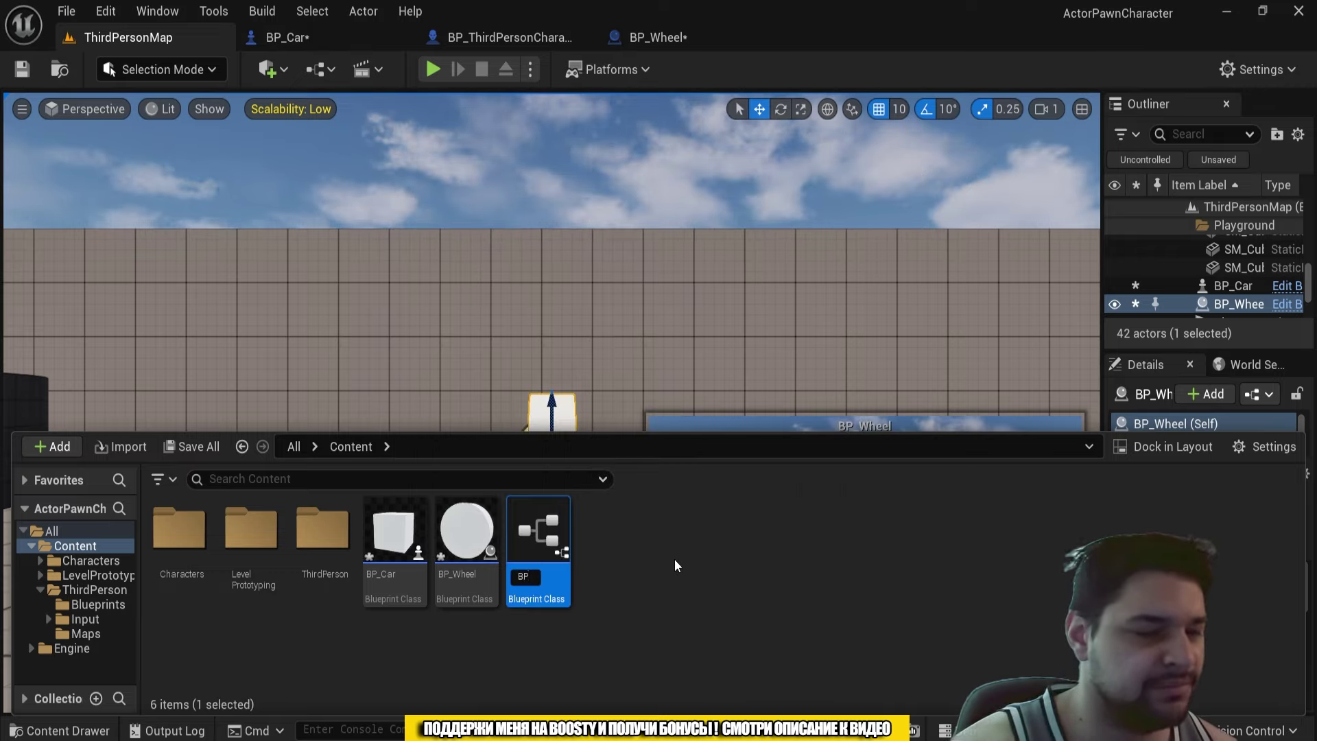
pyautogui.write('_Char')
pyautogui.press('Return')
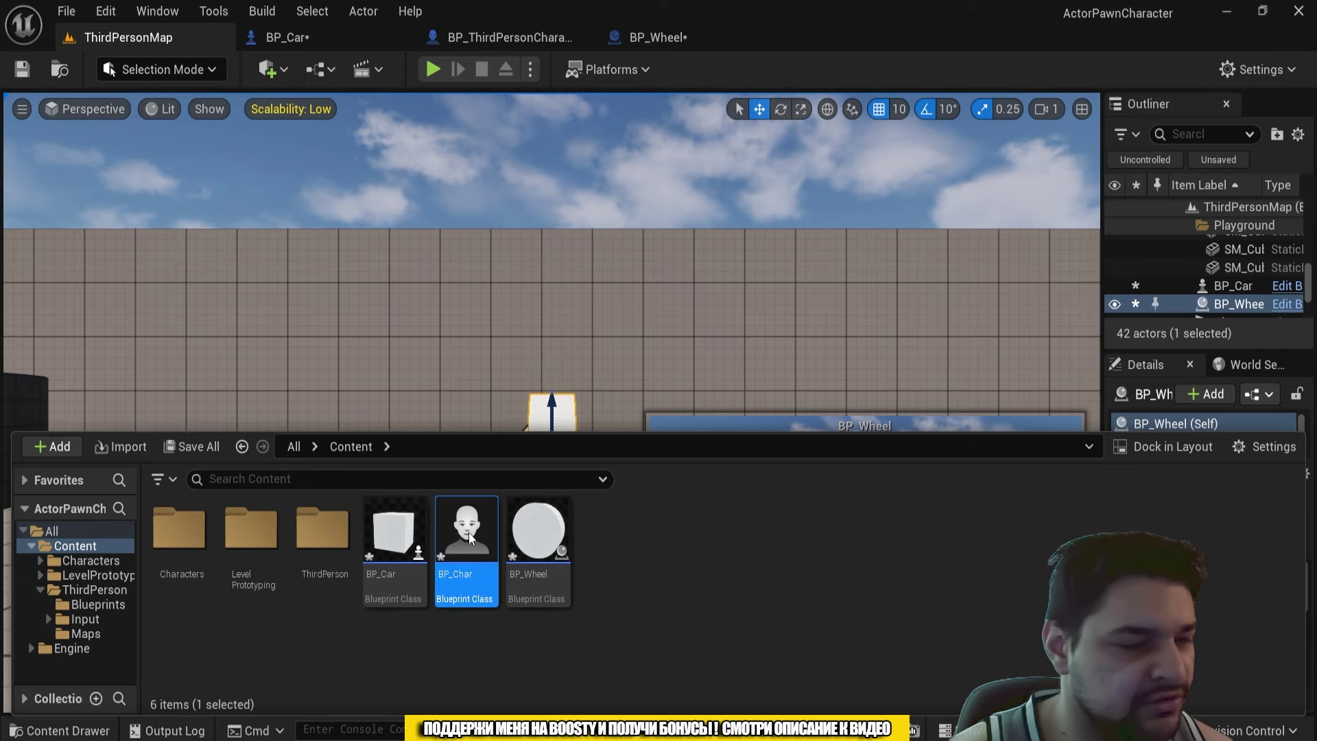
pyautogui.doubleClick(468, 532)
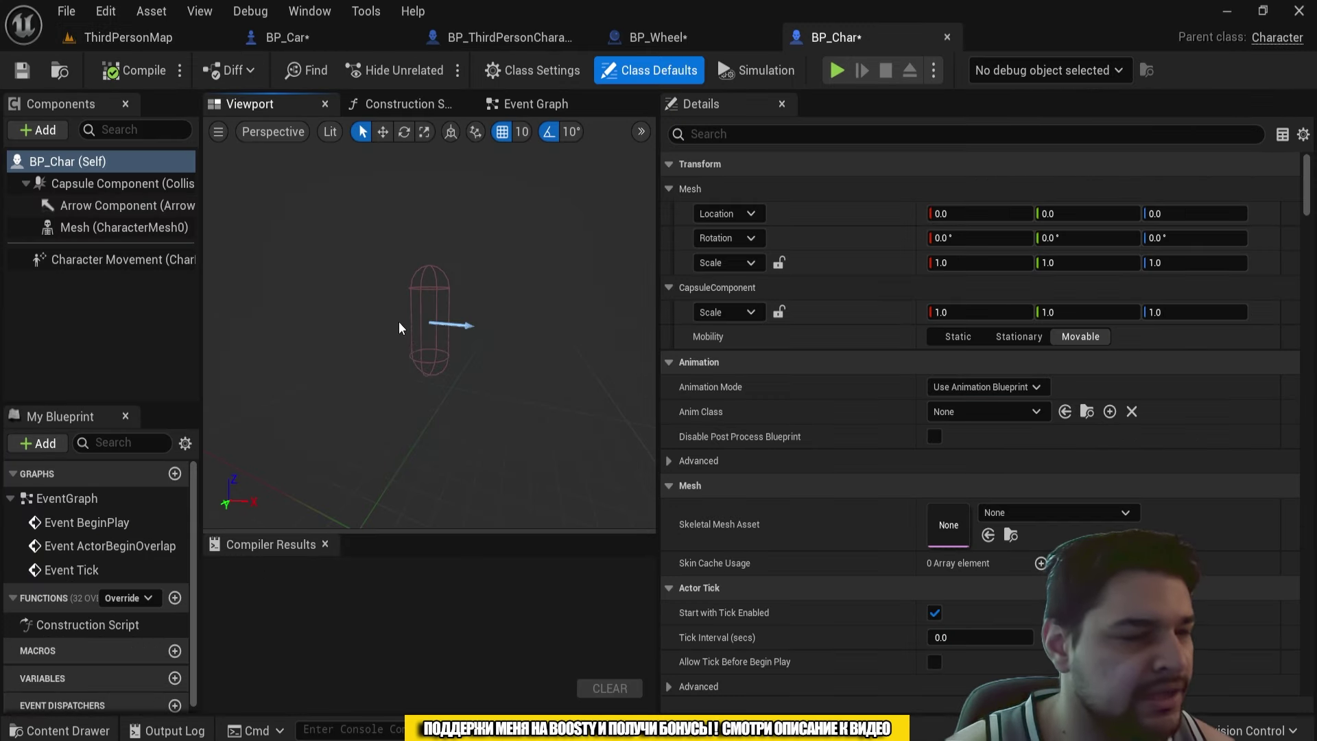
pyautogui.click(135, 260)
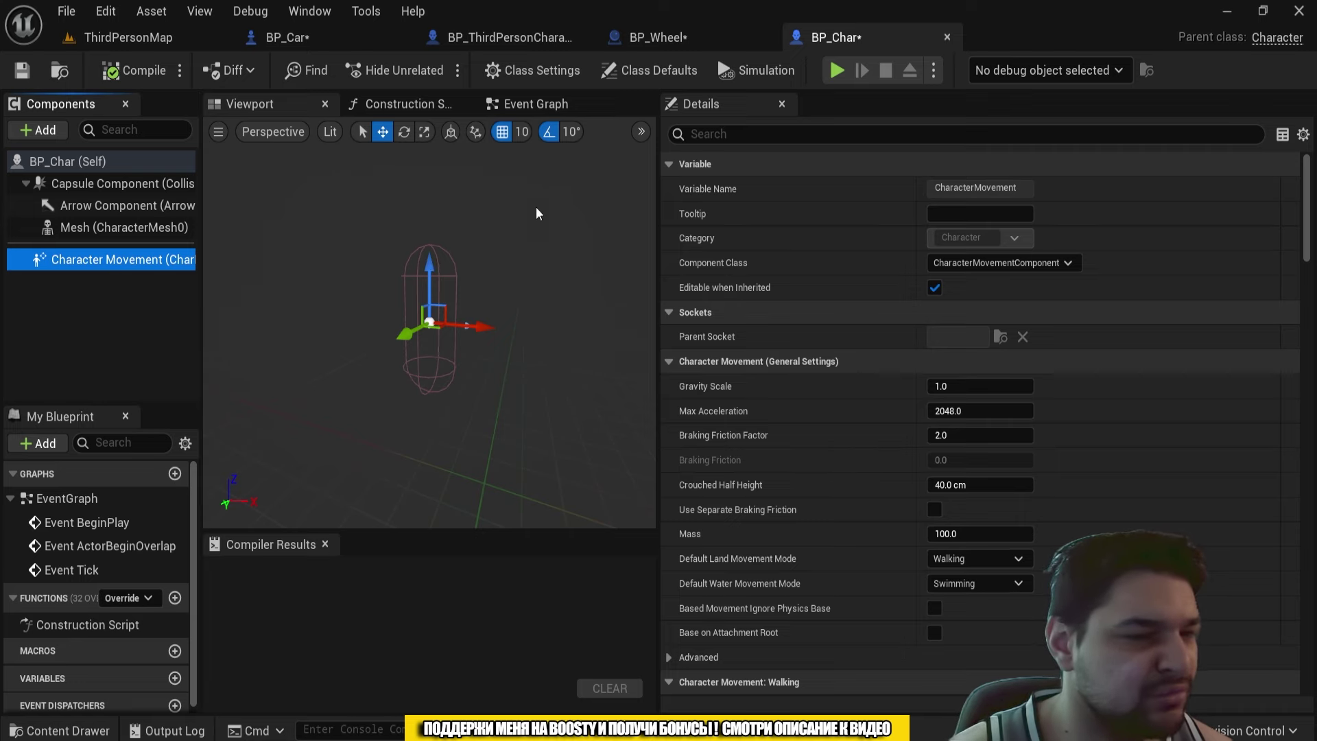
pyautogui.click(295, 36)
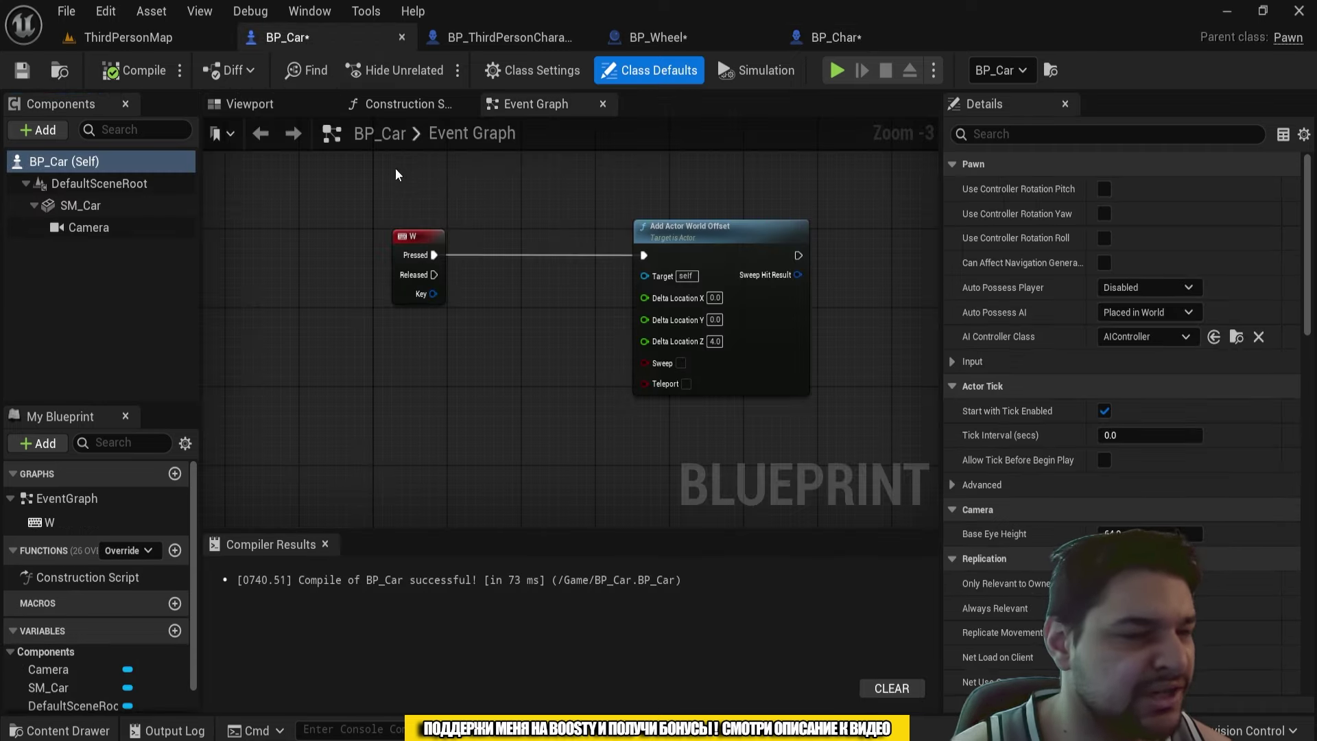
# Step: Add a Floating Pawn Movement component to BP_Car with its default name
pyautogui.click(267, 107)
pyautogui.click(59, 132)
pyautogui.write('Char')
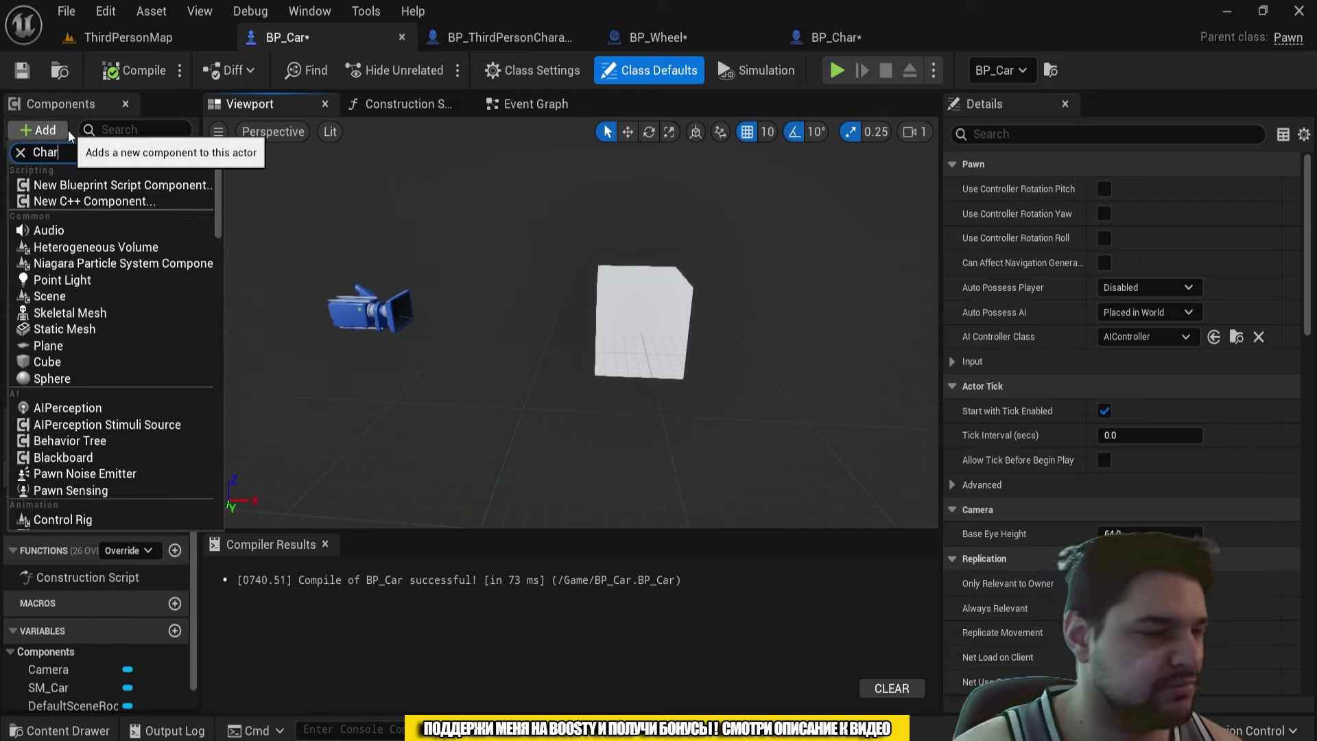
pyautogui.write('a')
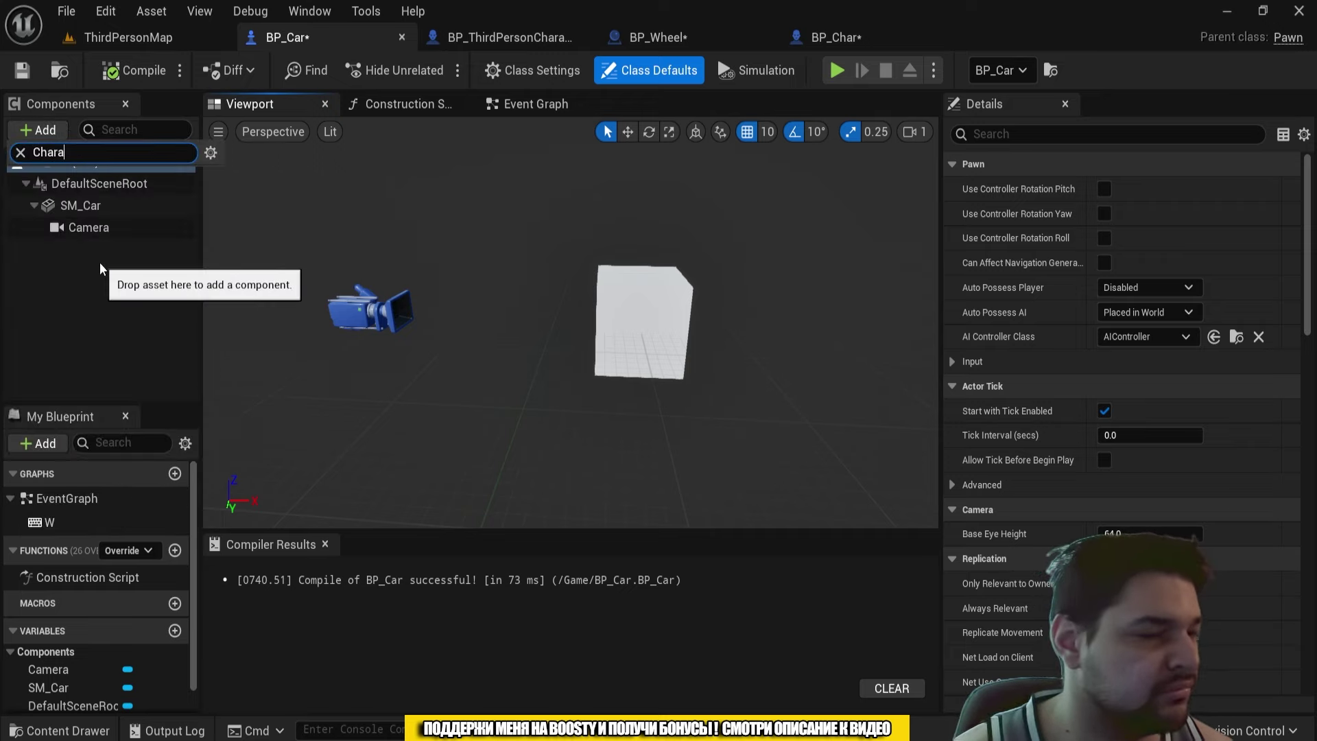
pyautogui.click(101, 281)
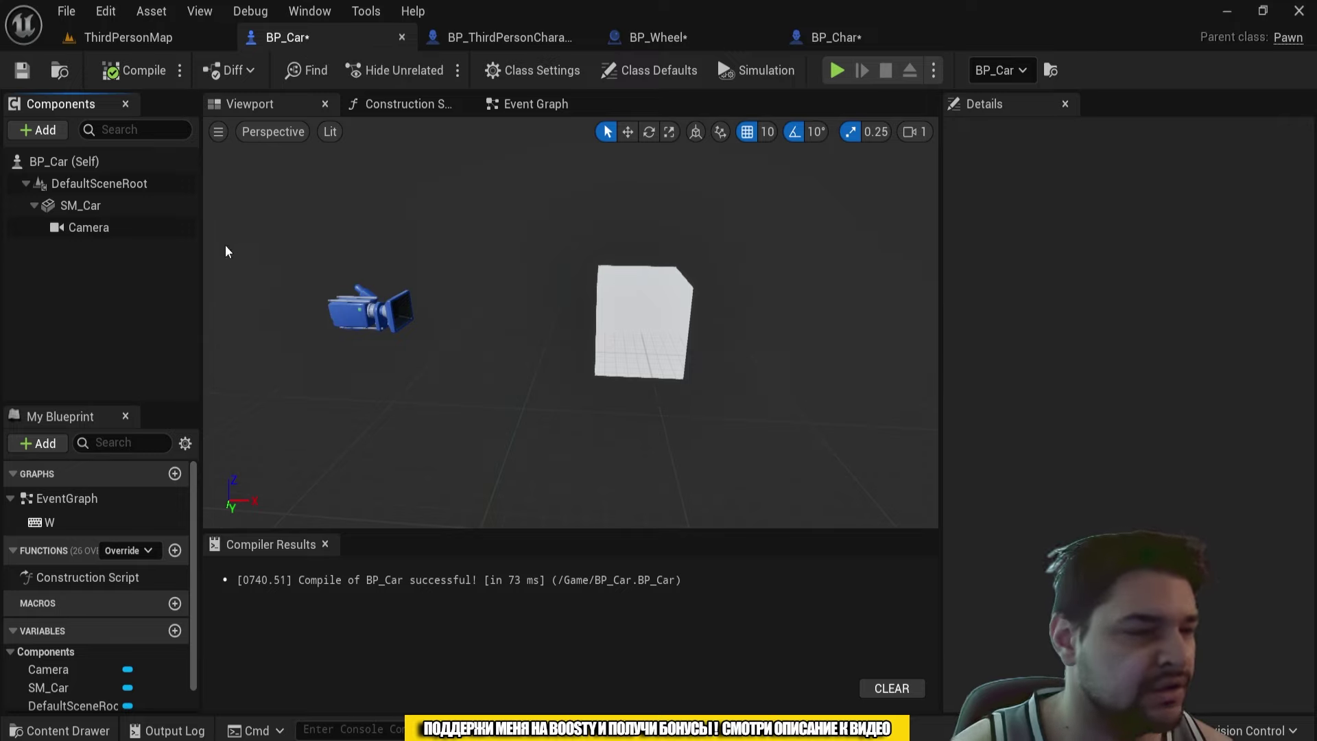
pyautogui.click(66, 132)
pyautogui.write('Pa')
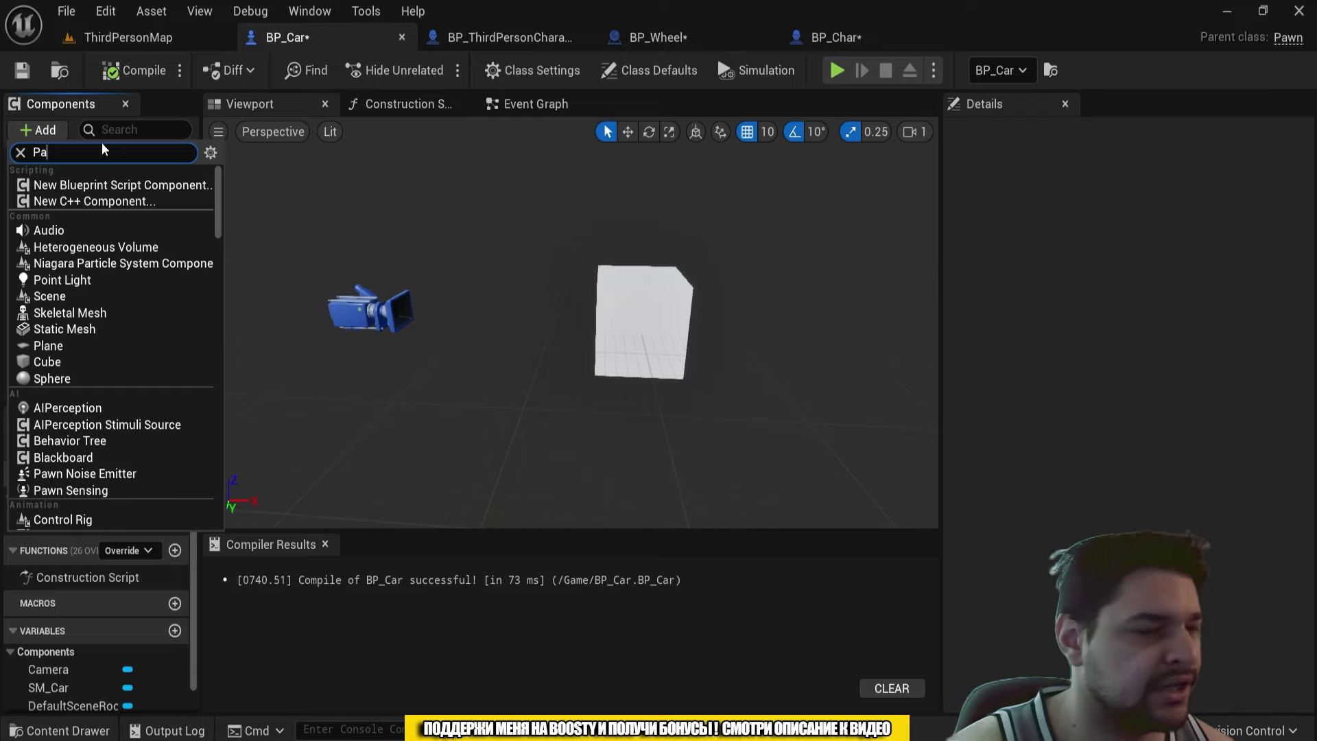
pyautogui.write('wn Fl')
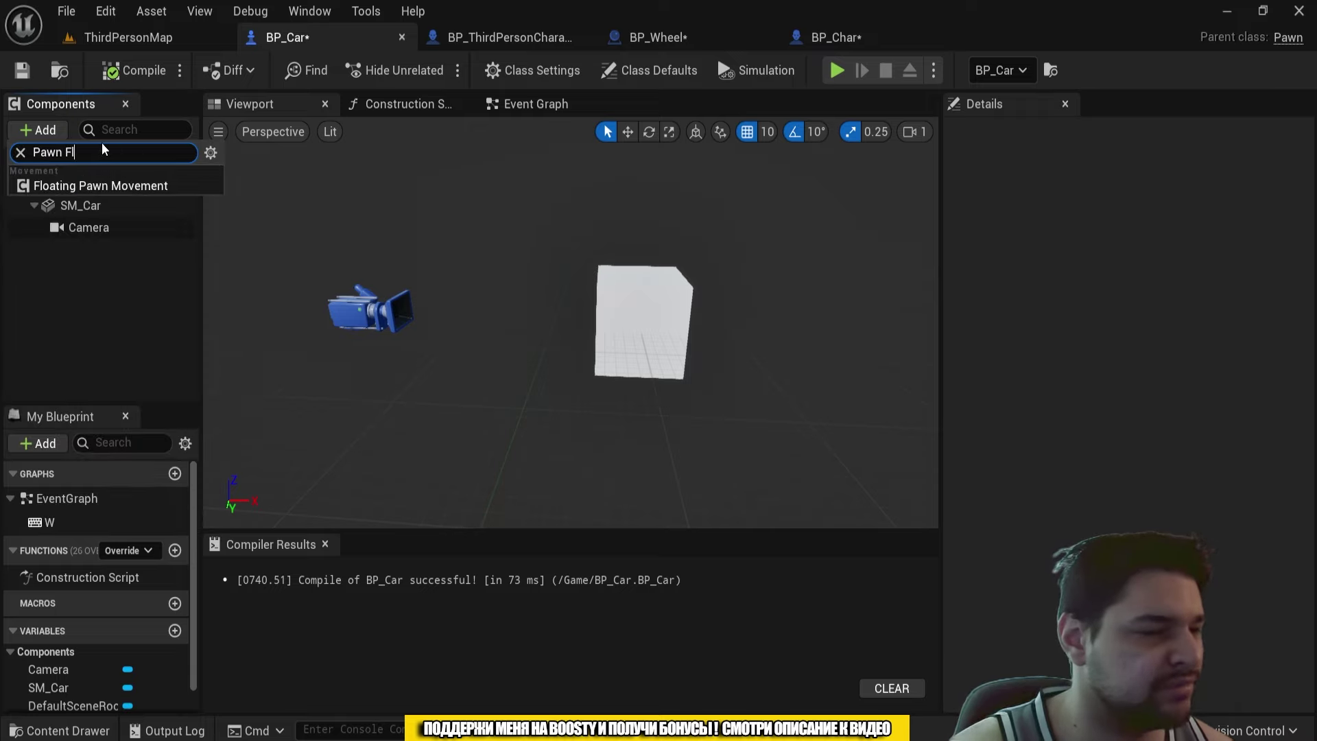
pyautogui.click(120, 192)
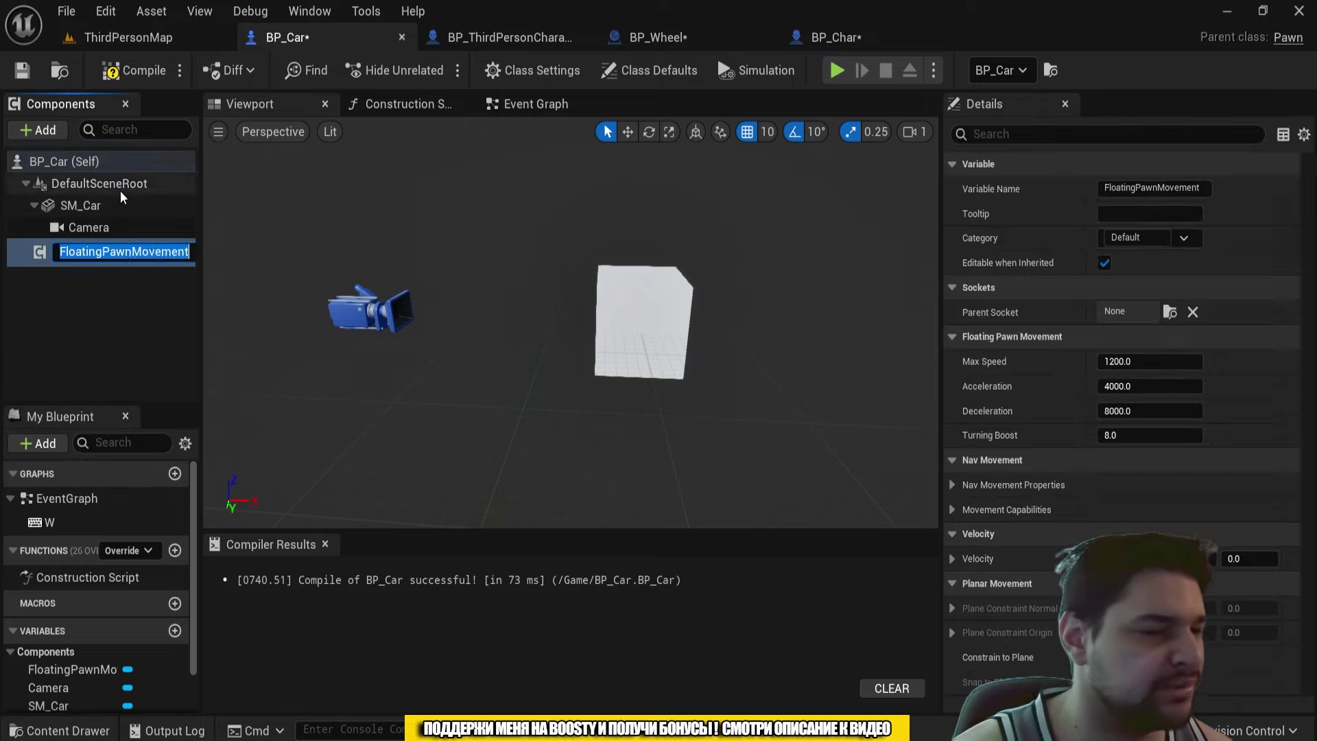
pyautogui.click(128, 327)
# Step: Review and then delete the FloatingPawnMovement component from BP_Car
pyautogui.click(166, 256)
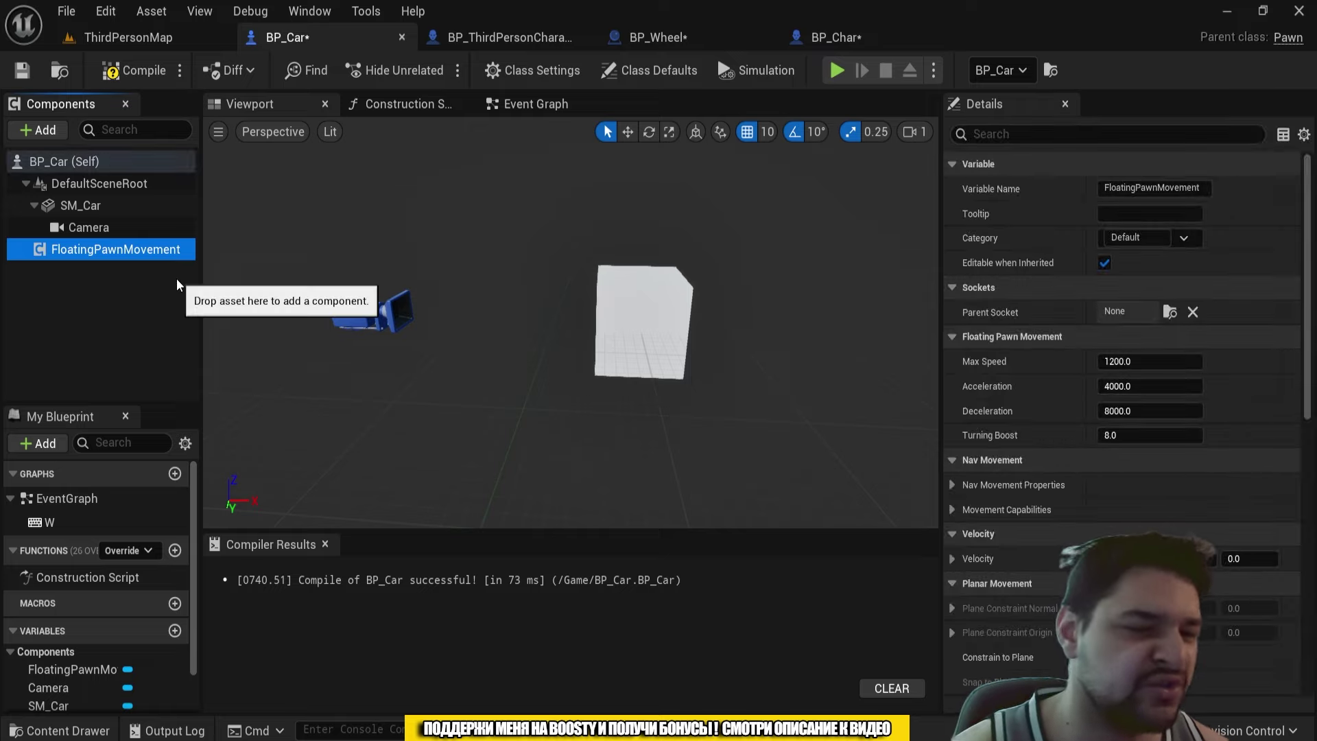
pyautogui.scroll(-5, 1075, 384)
pyautogui.scroll(-5, 1085, 381)
pyautogui.scroll(-1, 1022, 415)
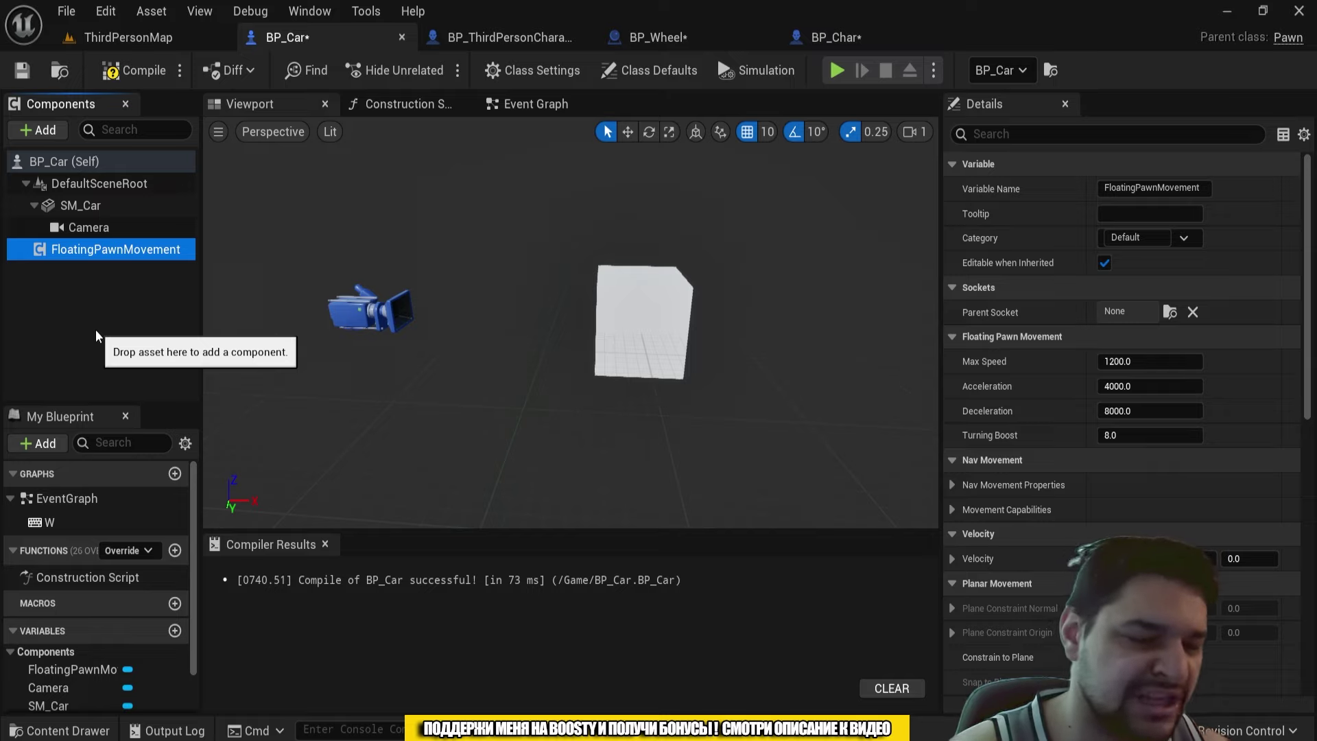
pyautogui.press('Delete')
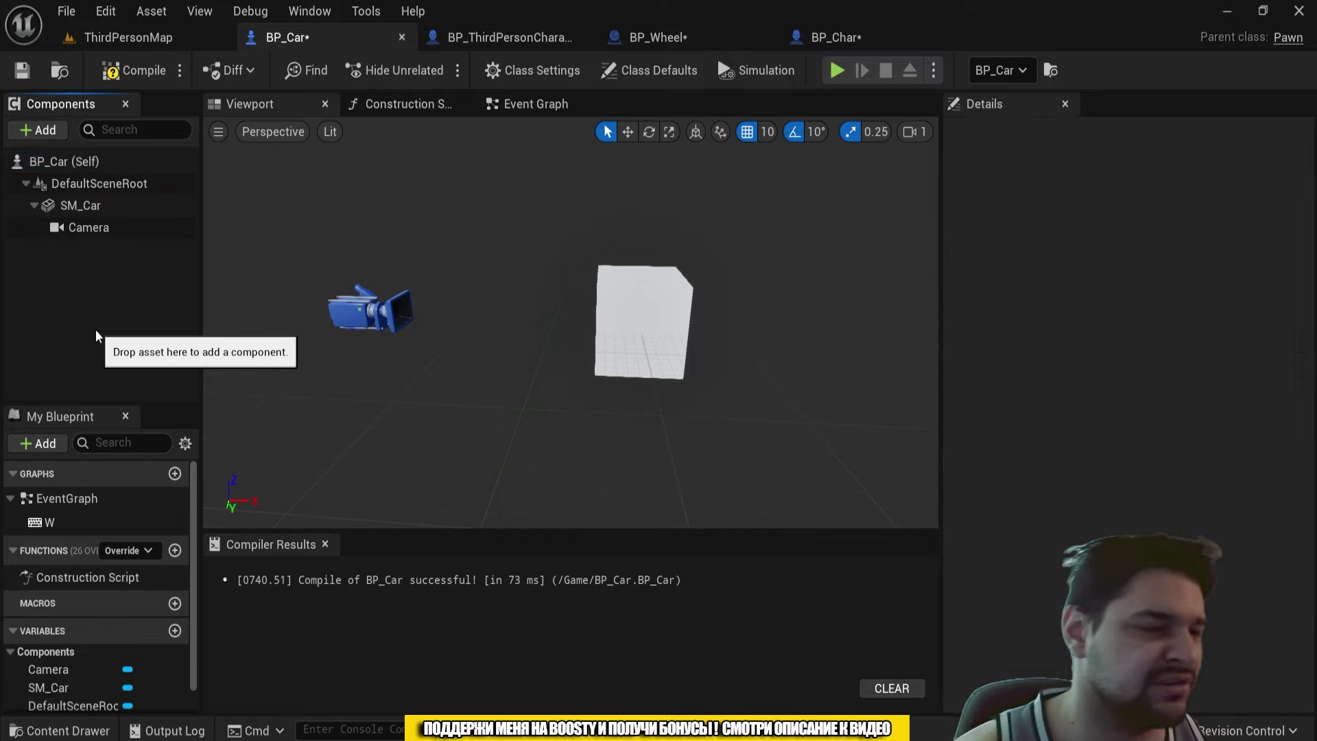
pyautogui.click(657, 41)
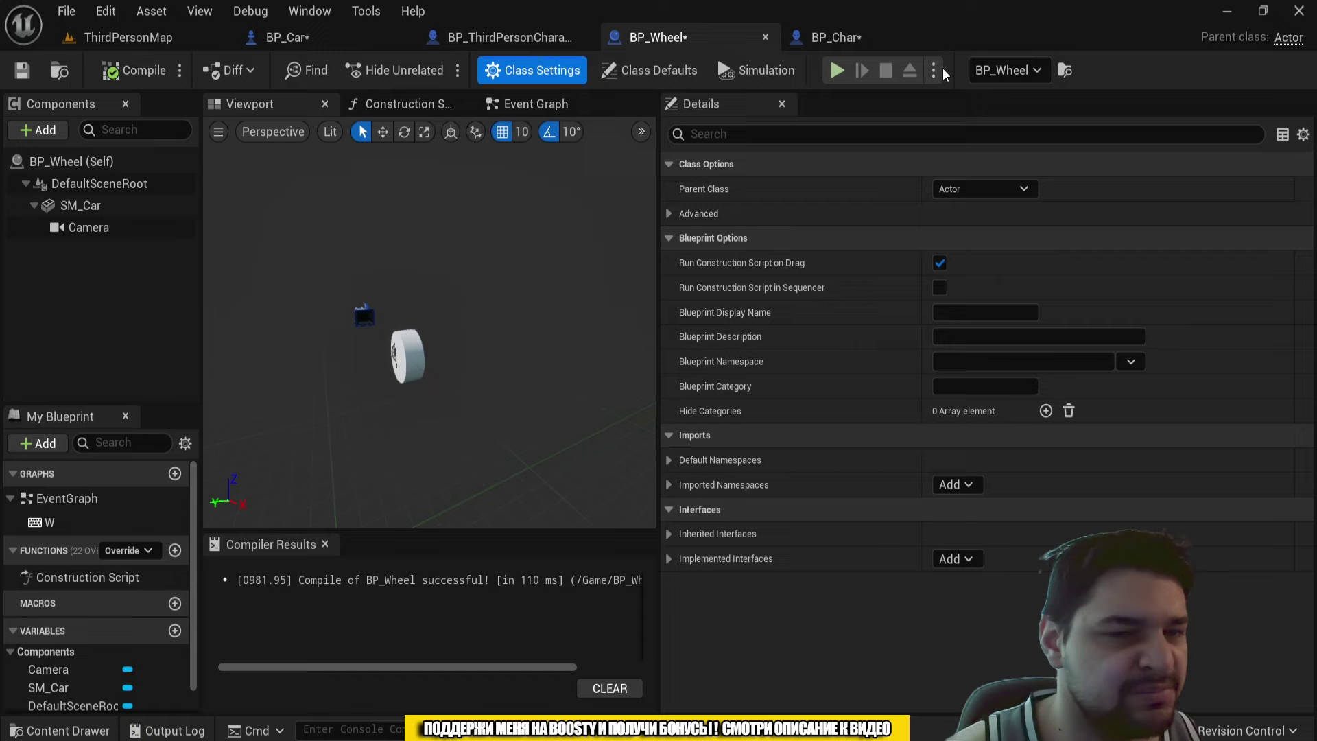
# Step: Search the component list for 'ara', then switch to BP_Char and frame its capsule
pyautogui.click(46, 131)
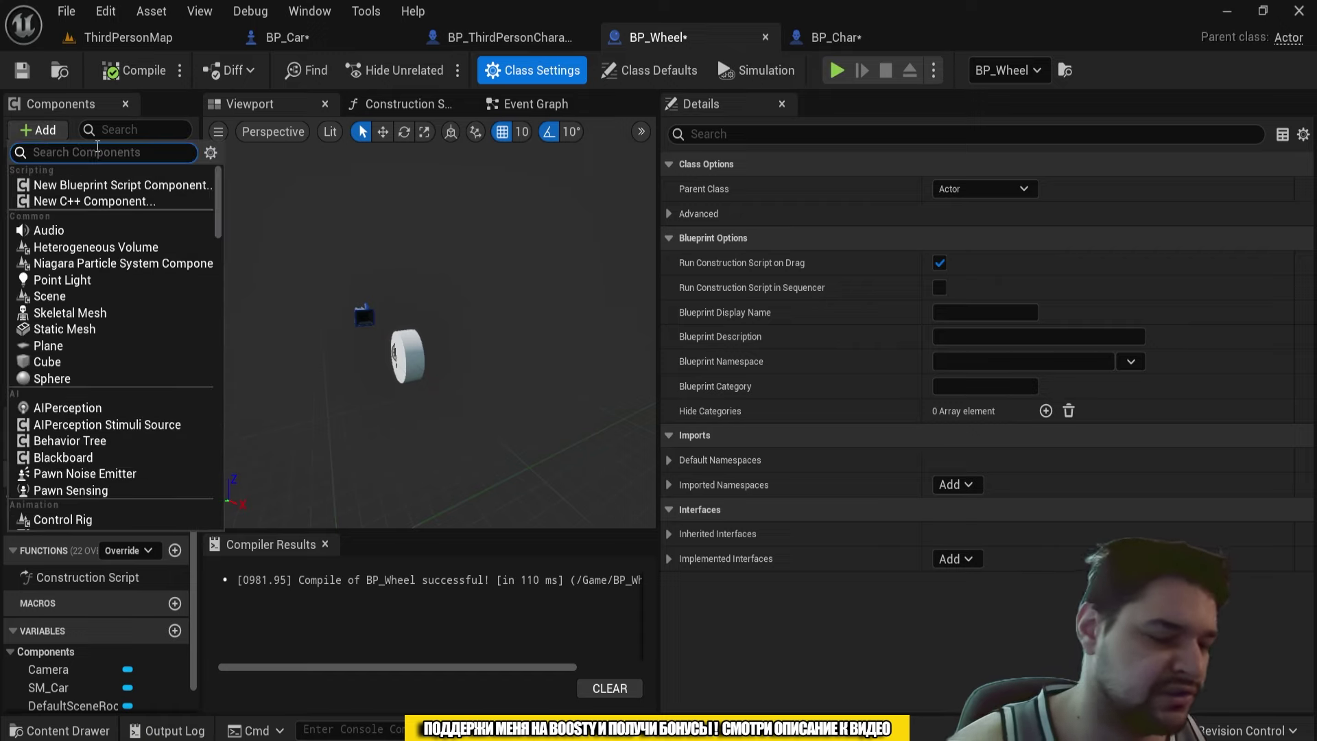
pyautogui.write('Chara')
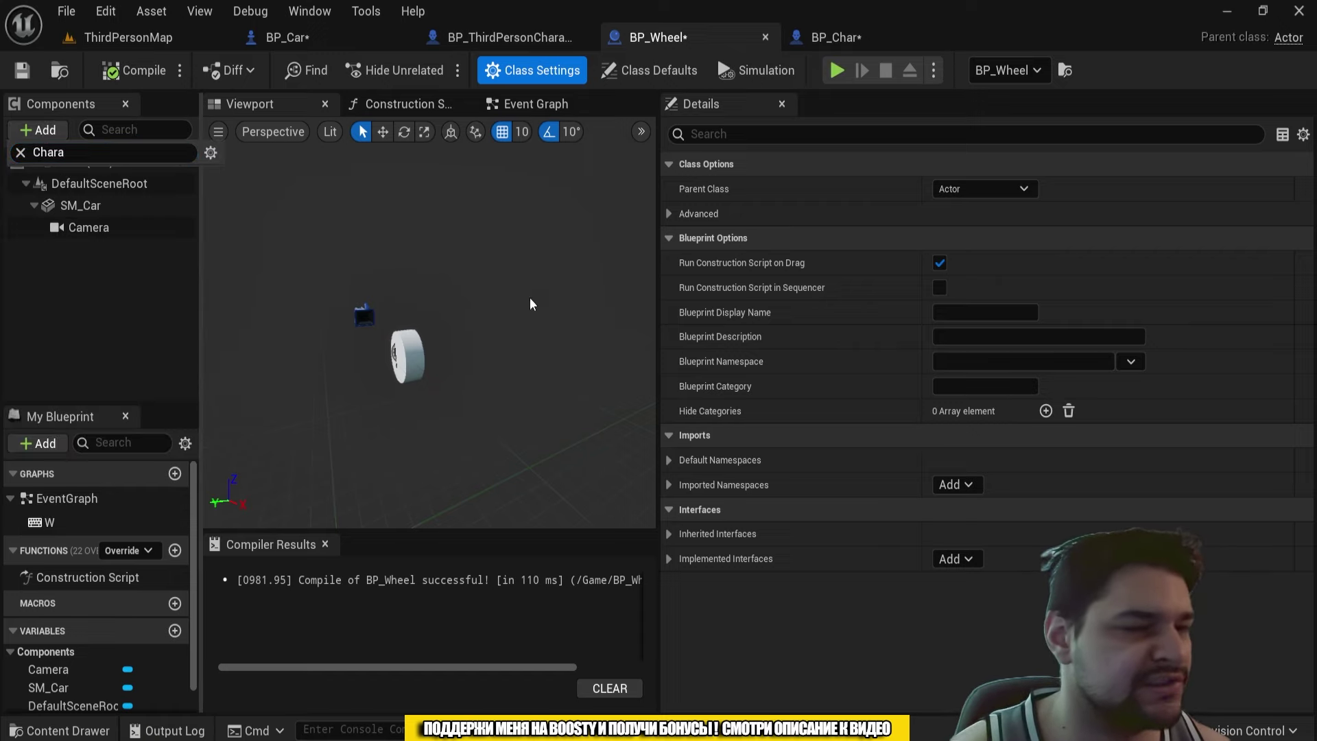
pyautogui.click(859, 36)
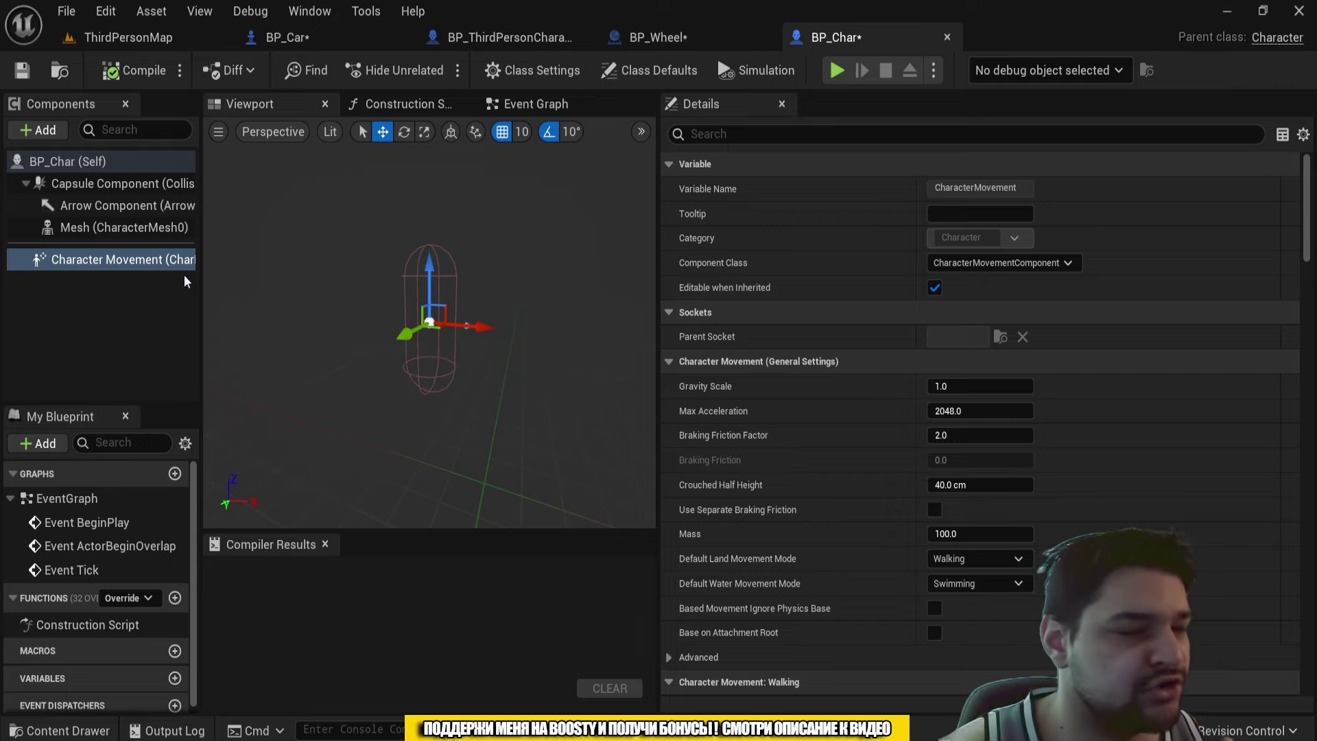
pyautogui.moveTo(499, 312); pyautogui.dragTo(498, 313, button='right')
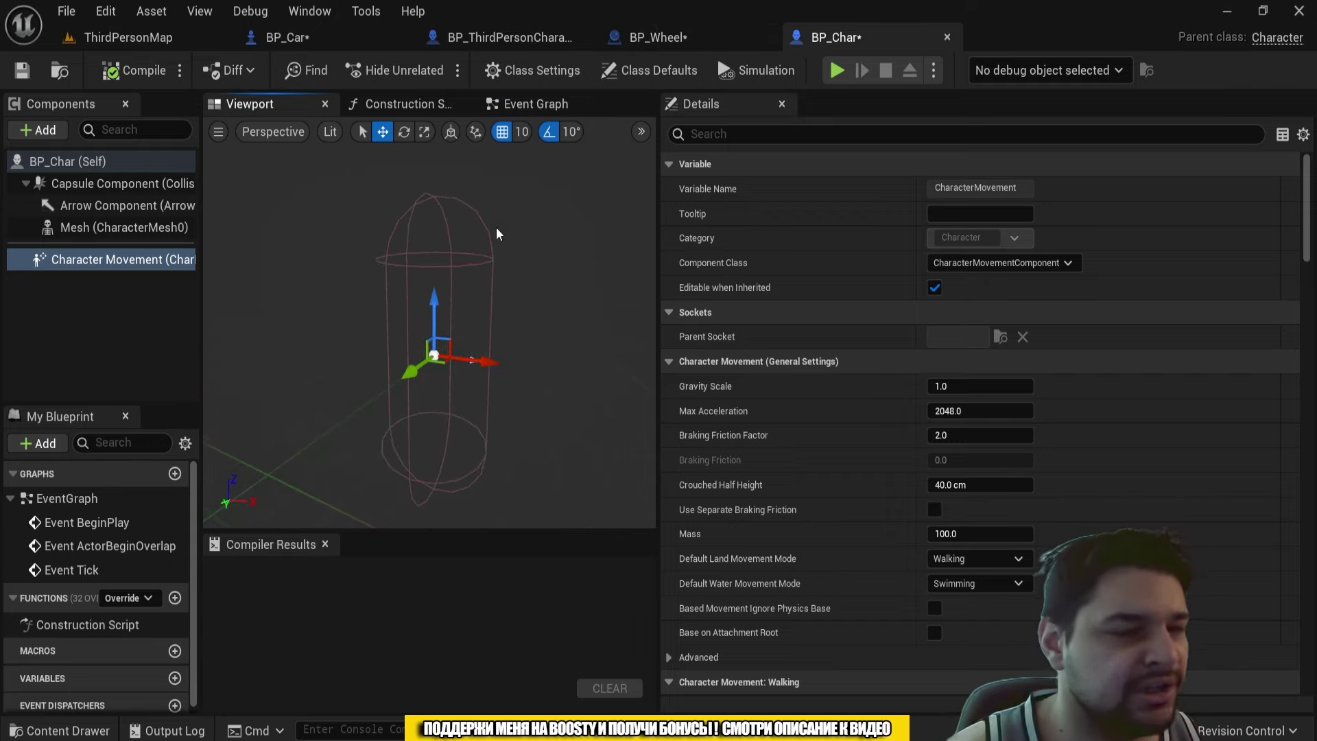
pyautogui.moveTo(496, 228); pyautogui.dragTo(496, 228, button='right')
pyautogui.scroll(-2, 883, 294)
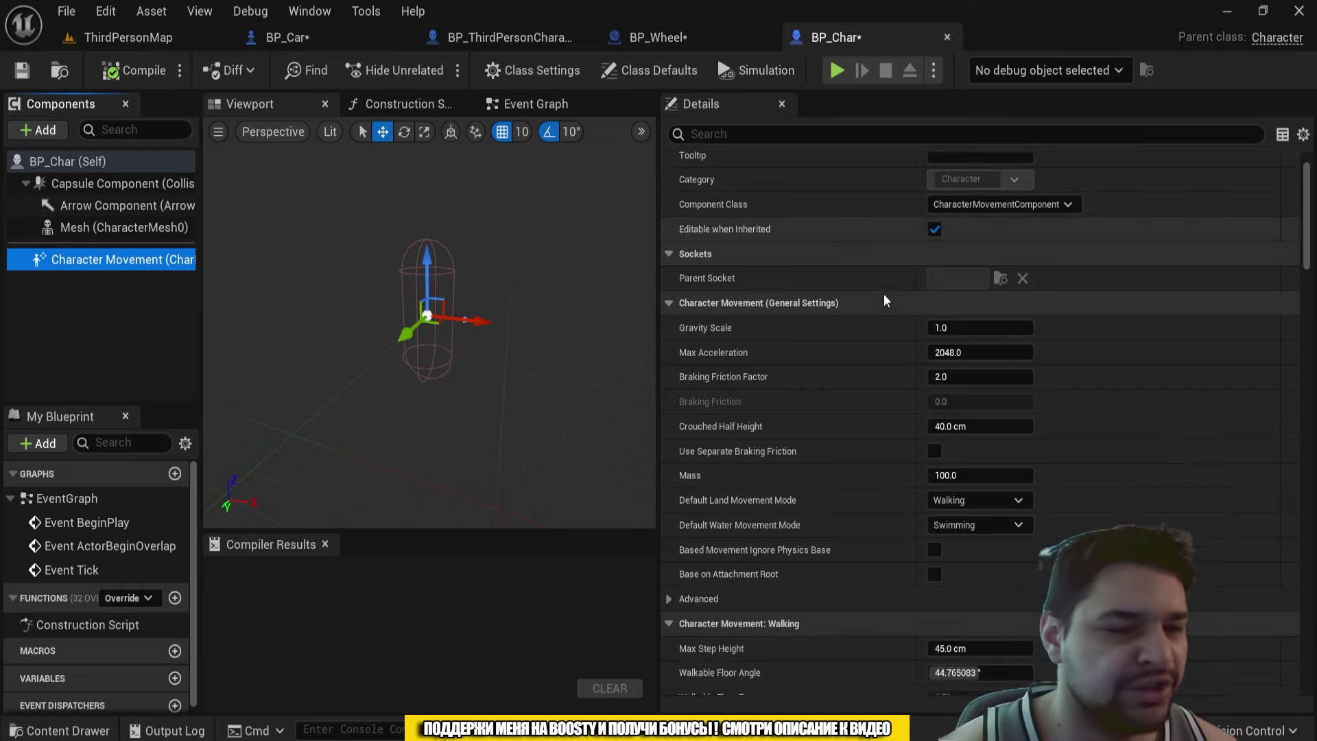
pyautogui.scroll(-5, 882, 306)
pyautogui.scroll(-2, 882, 307)
# Step: Review BP_Char's Class Defaults and compile the blueprint with F7
pyautogui.click(62, 163)
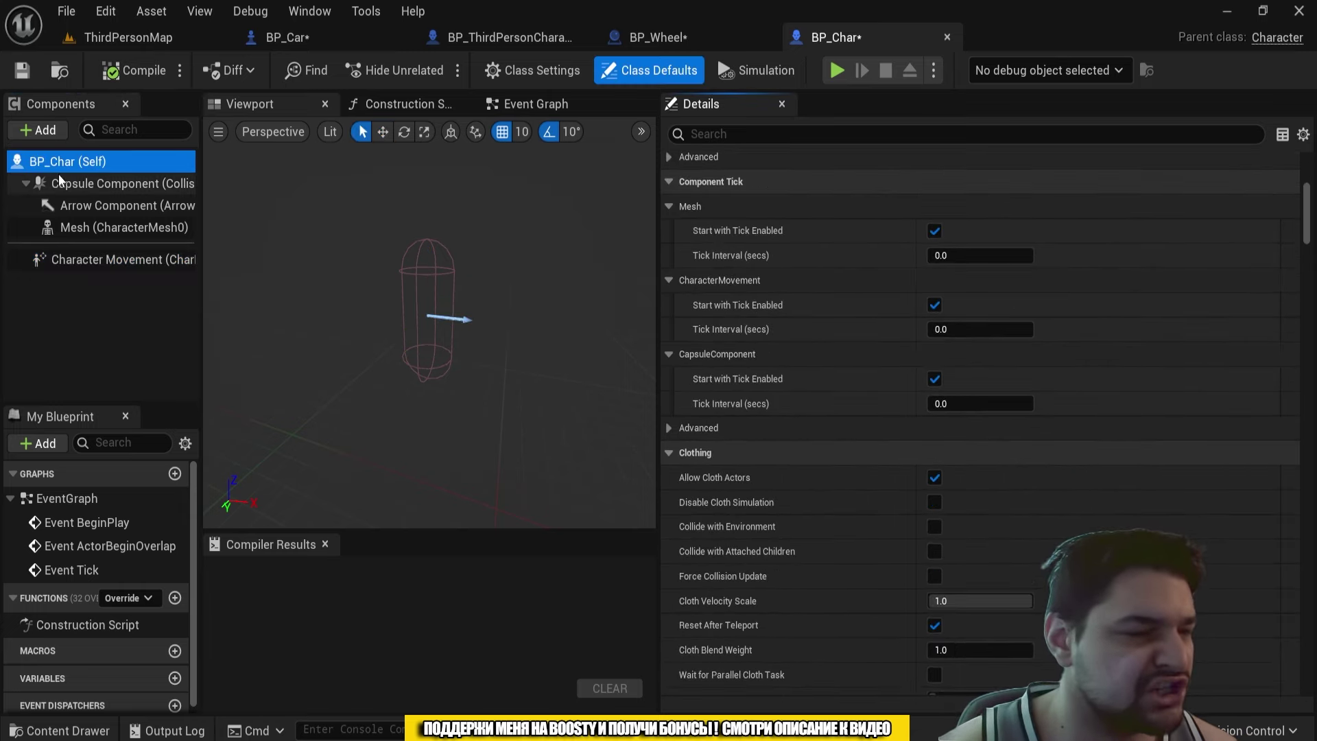
pyautogui.scroll(1, 1076, 477)
pyautogui.scroll(10, 1028, 465)
pyautogui.scroll(5, 963, 450)
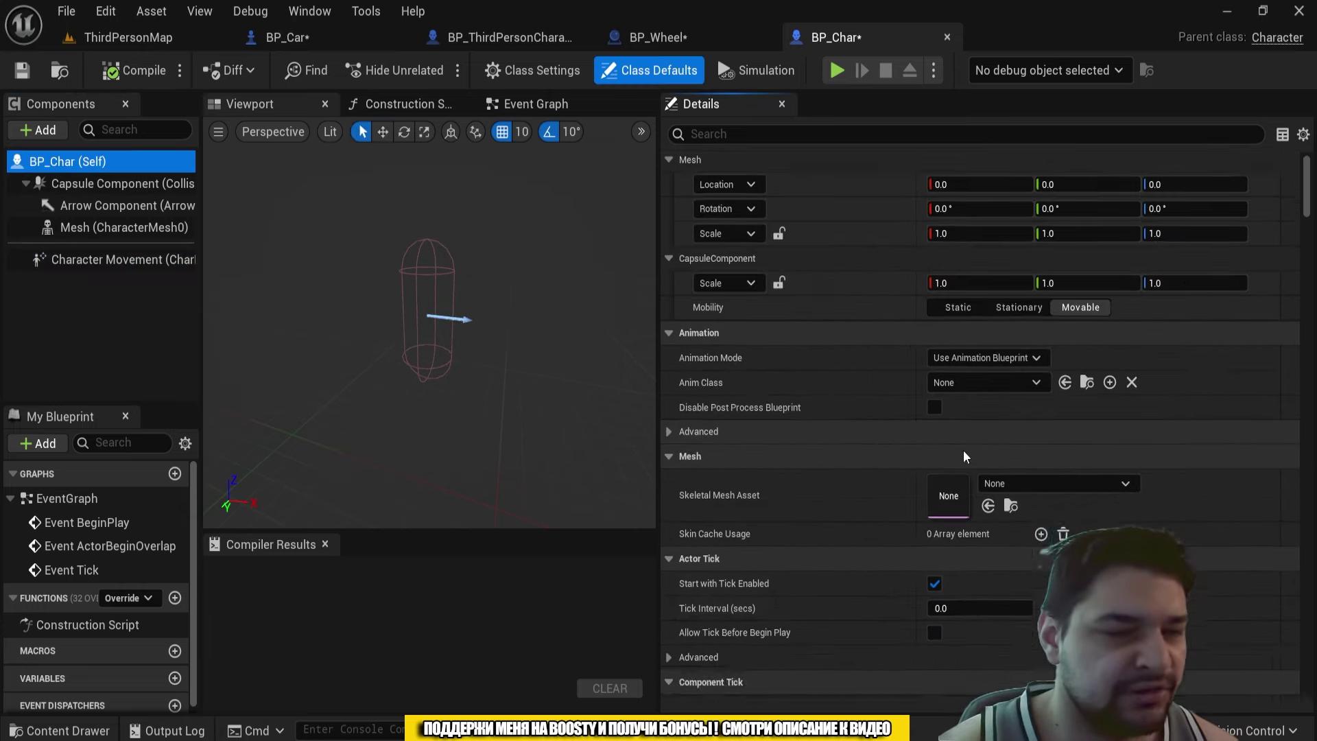
pyautogui.scroll(-5, 962, 450)
pyautogui.scroll(-5, 960, 464)
pyautogui.scroll(-5, 975, 472)
pyautogui.scroll(-5, 984, 439)
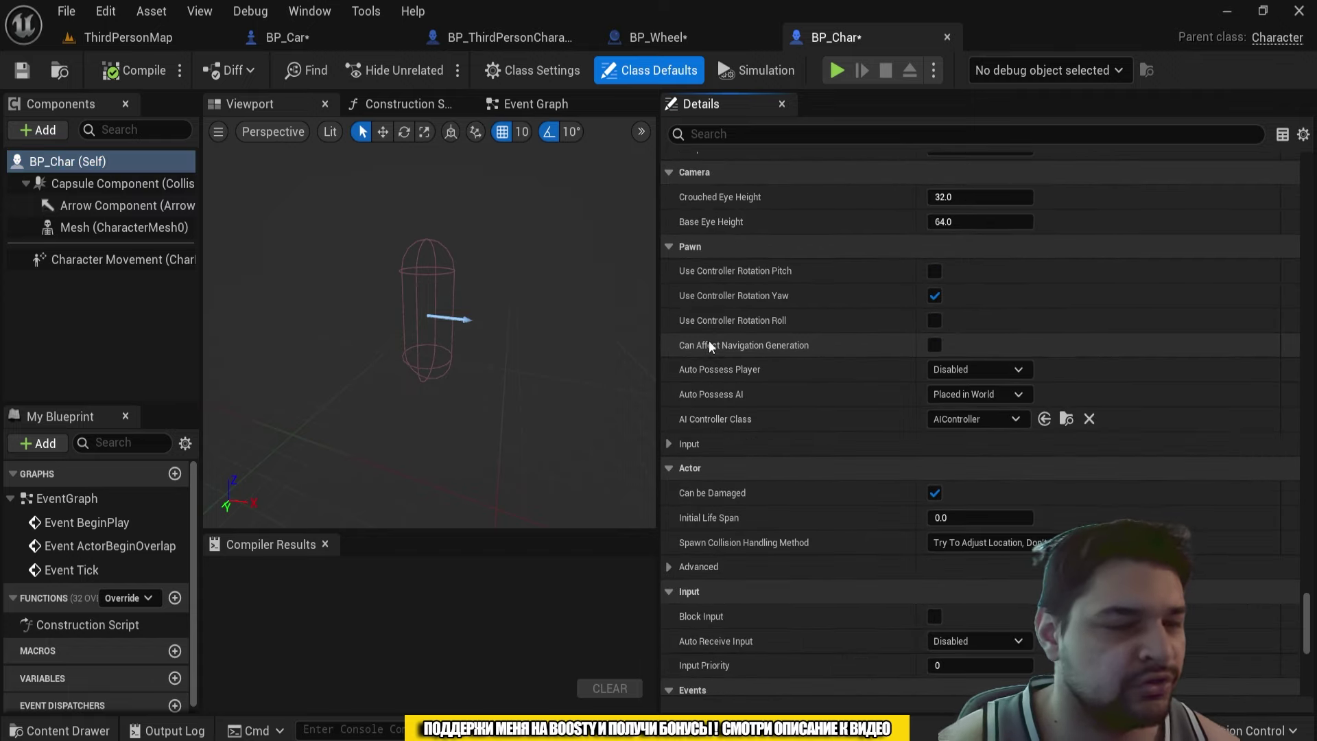
pyautogui.scroll(2, 734, 411)
pyautogui.press('F7')
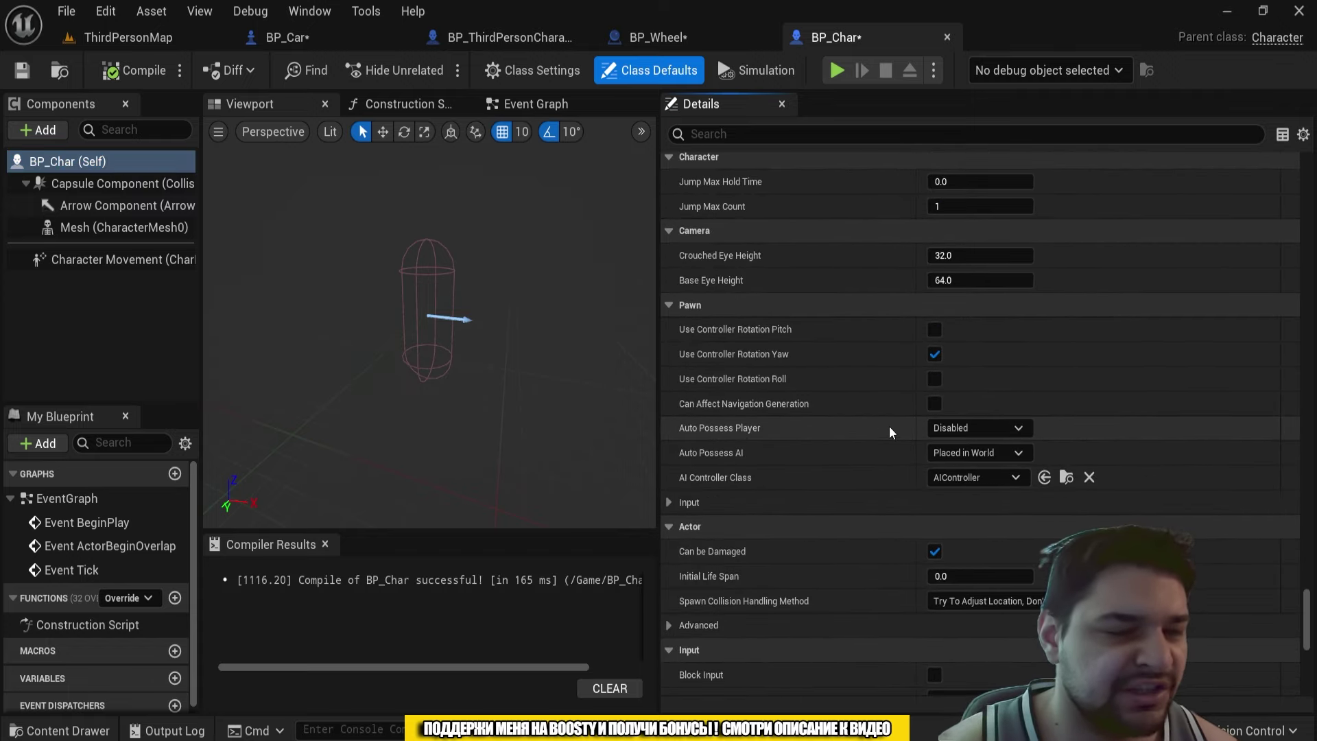
# Step: Keep Auto Possess Player at Disabled and select the Character Movement component
pyautogui.click(925, 425)
pyautogui.click(826, 430)
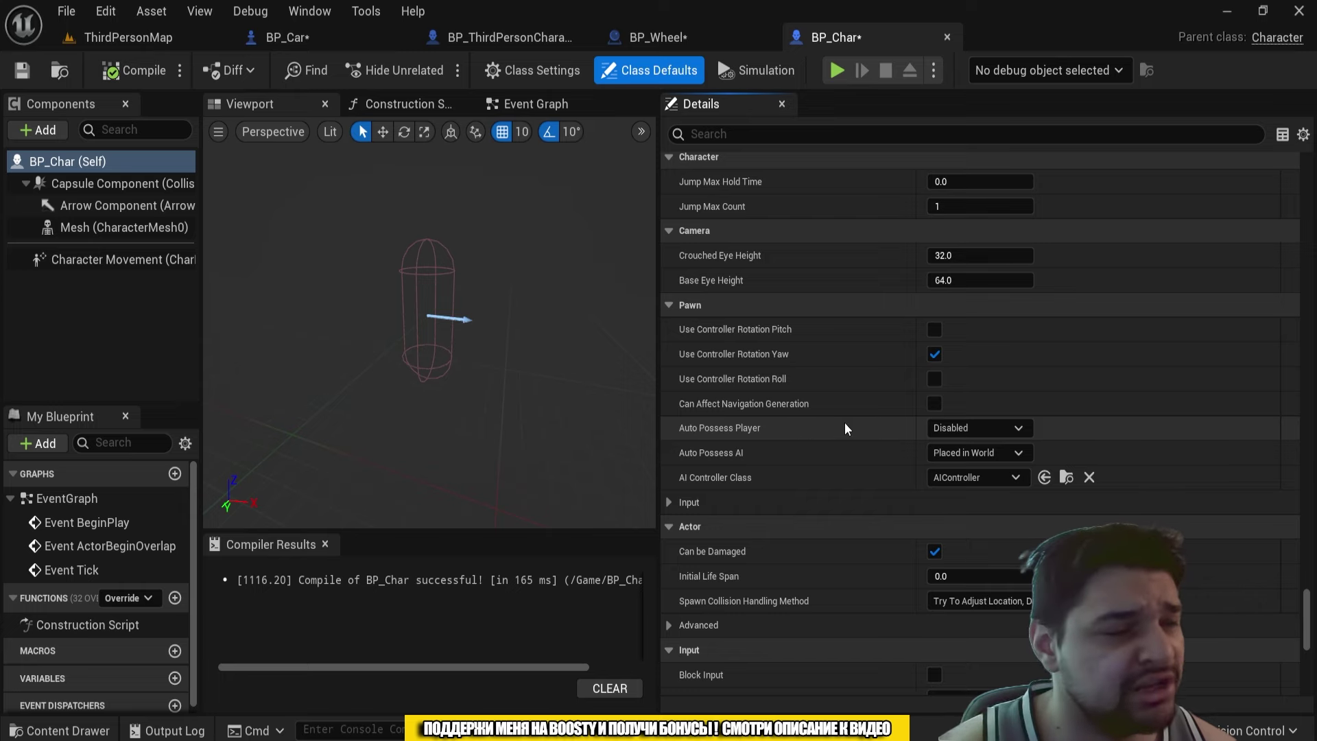
pyautogui.click(116, 259)
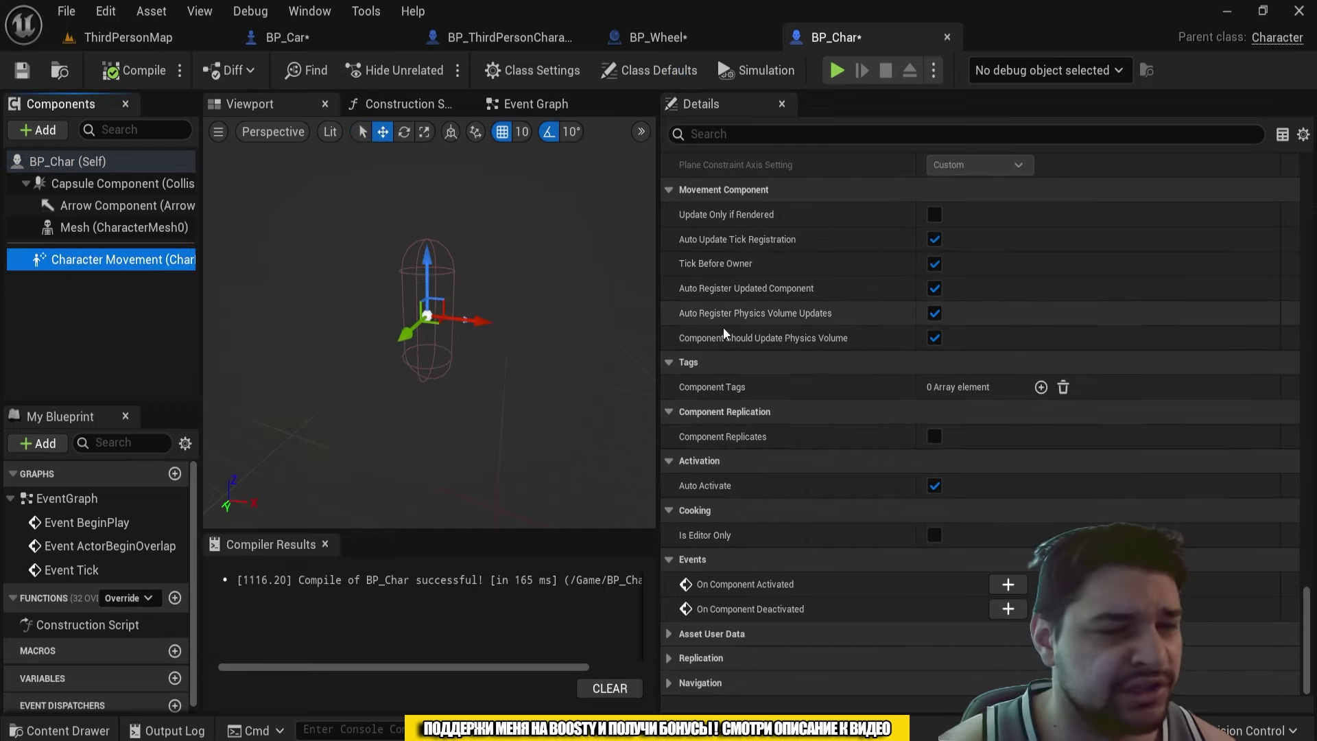
pyautogui.moveTo(364, 310); pyautogui.dragTo(363, 310, button='right')
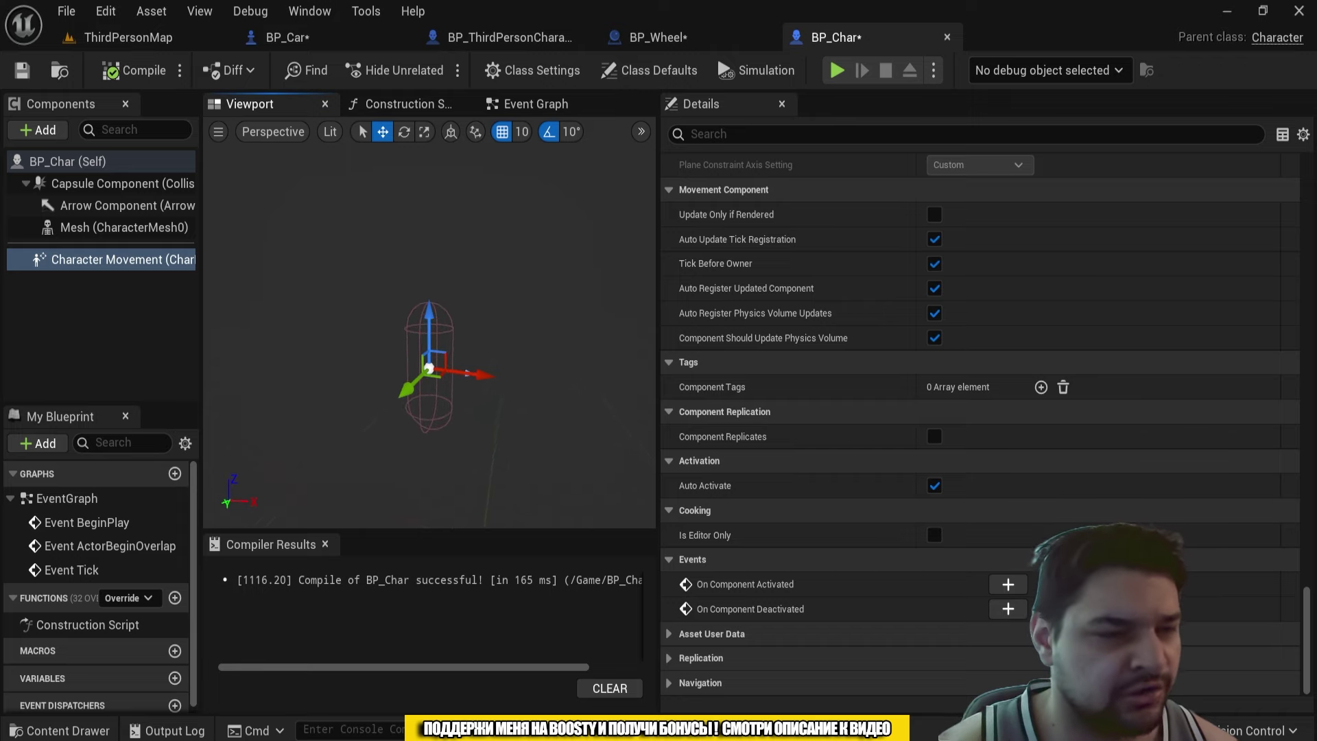
# Step: Close BP_Char and select BP_ThirdPersonCharacter's Character Movement component
pyautogui.click(946, 38)
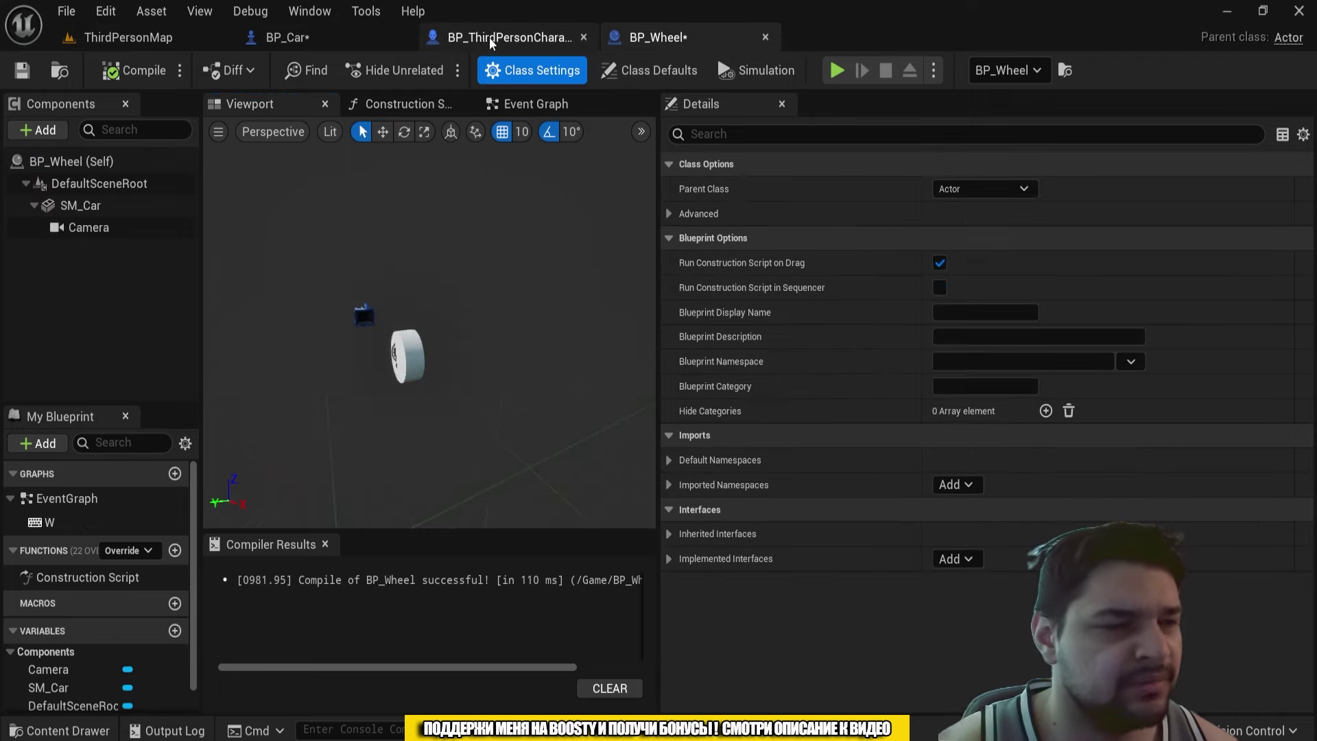
pyautogui.click(480, 40)
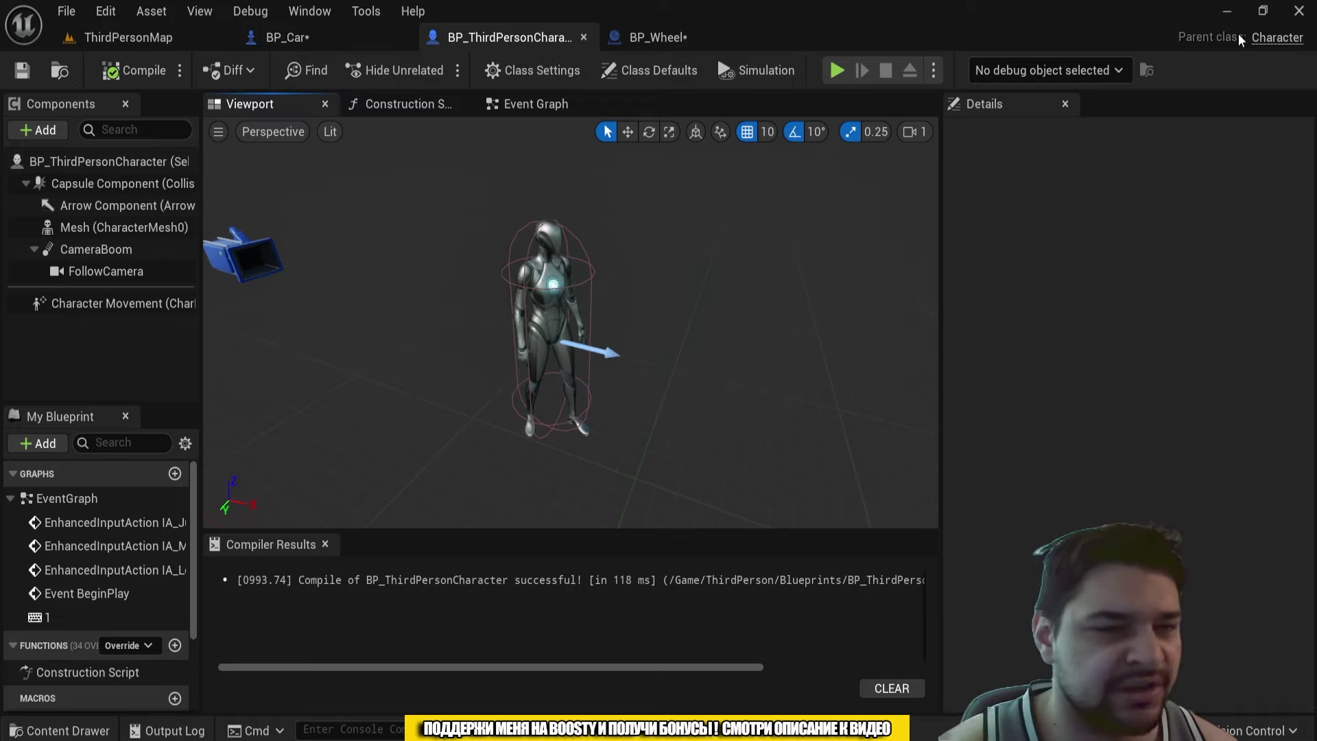
pyautogui.click(109, 303)
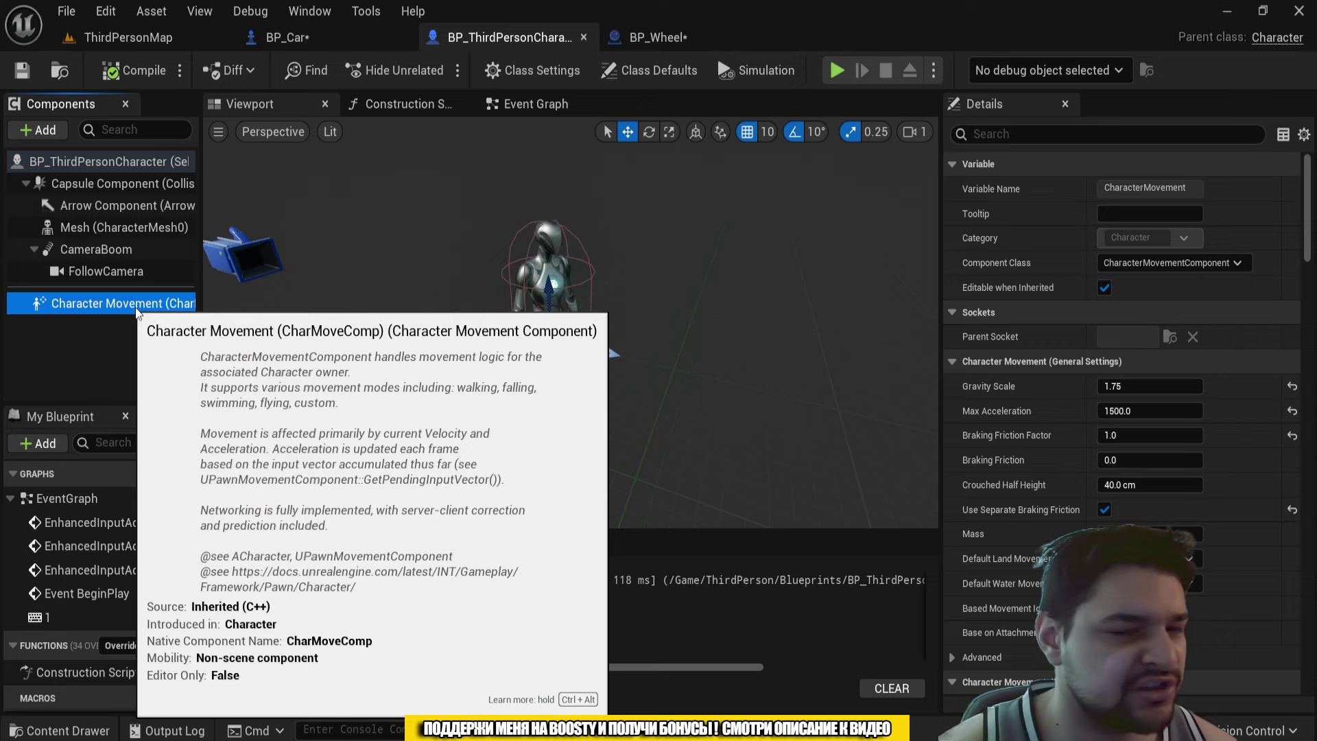
# Step: Set Jump Z Velocity to 5000 and compile BP_ThirdPersonCharacter
pyautogui.scroll(-5, 1084, 391)
pyautogui.scroll(4, 1084, 369)
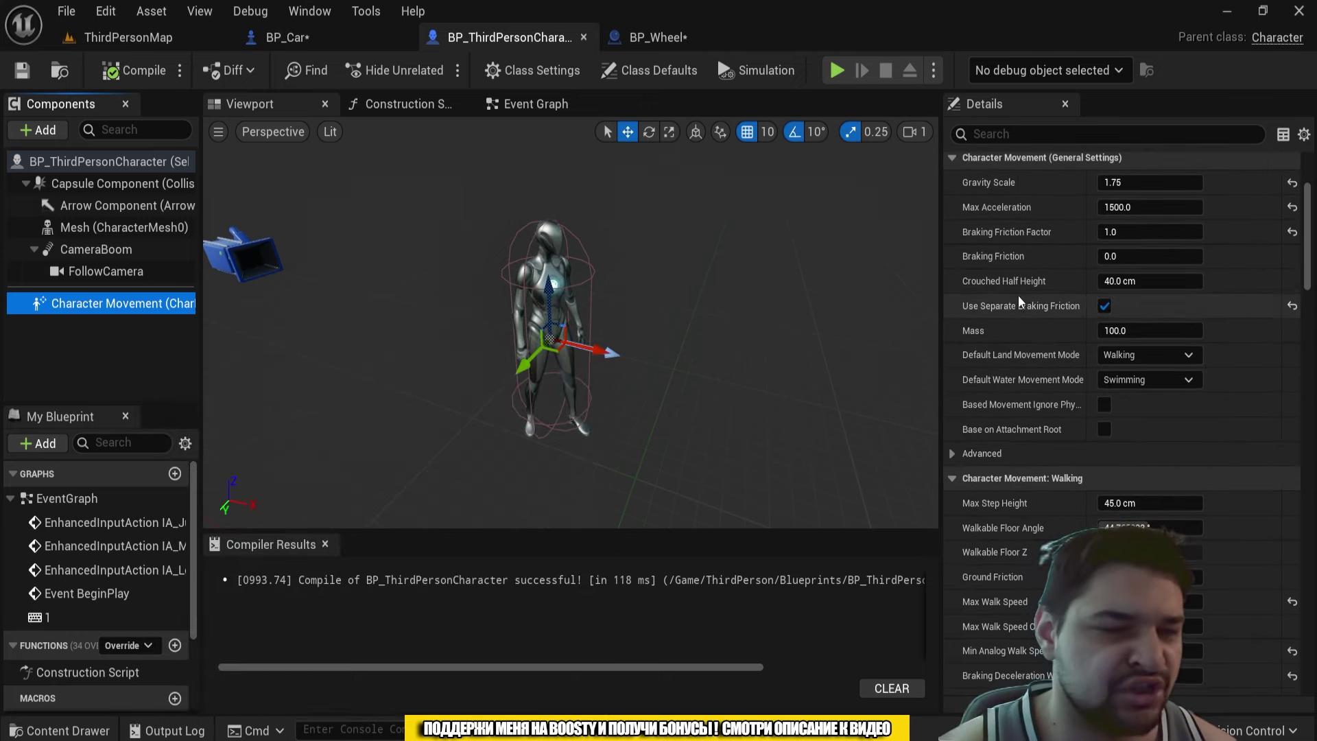
pyautogui.scroll(-3, 1020, 329)
pyautogui.scroll(-2, 1021, 352)
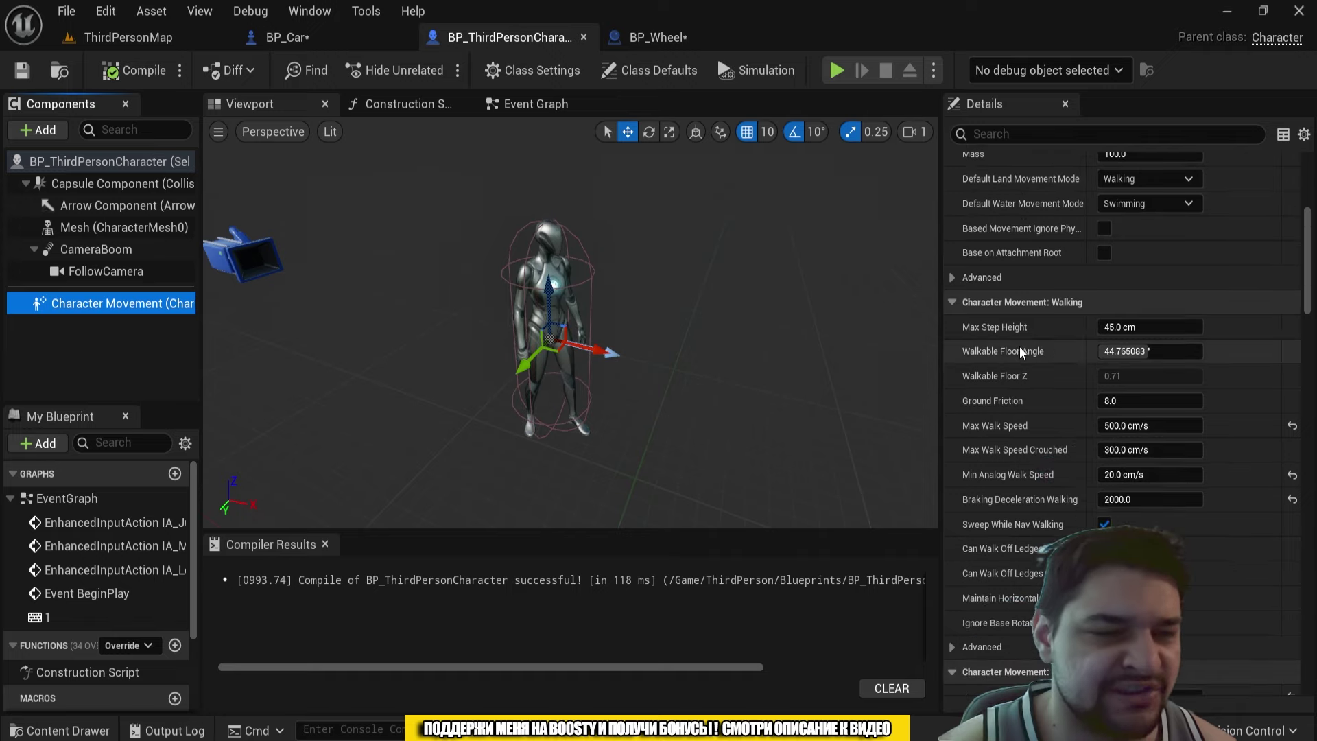
pyautogui.scroll(-2, 1022, 357)
pyautogui.scroll(-7, 1032, 384)
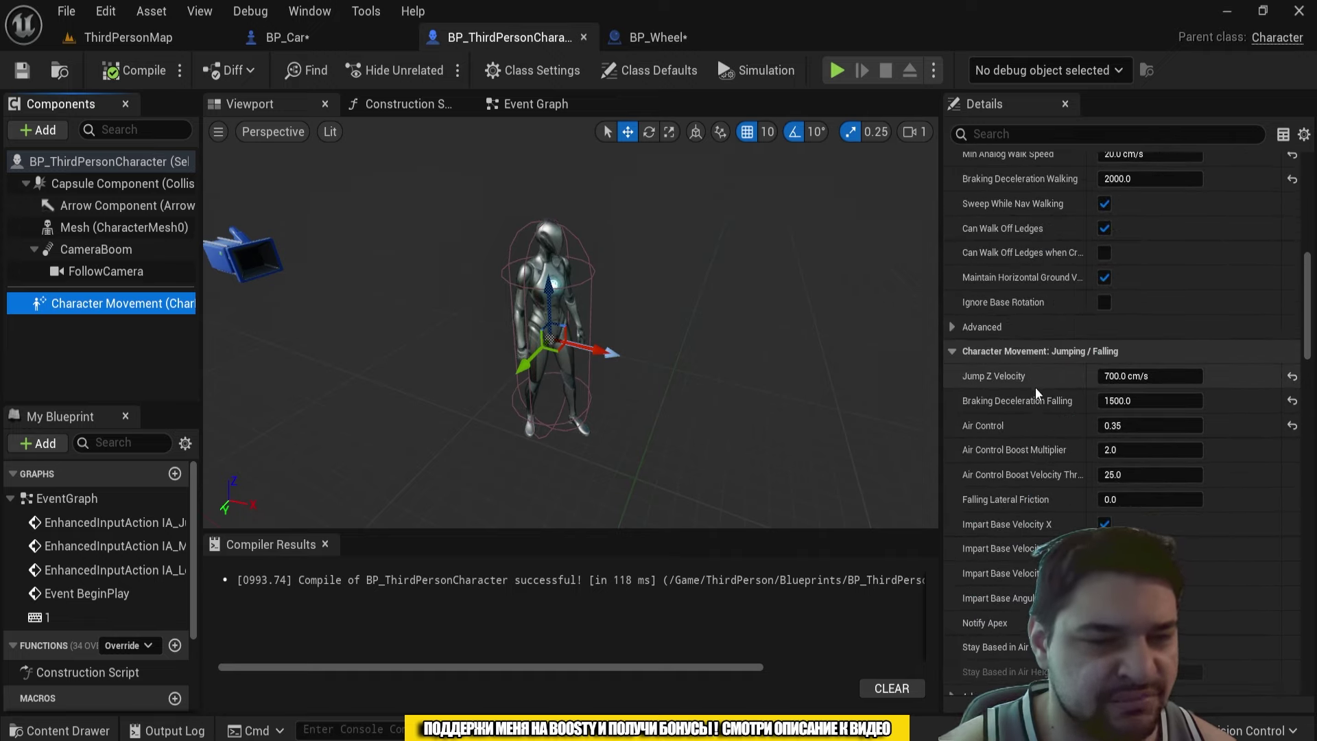
pyautogui.scroll(-2, 1035, 392)
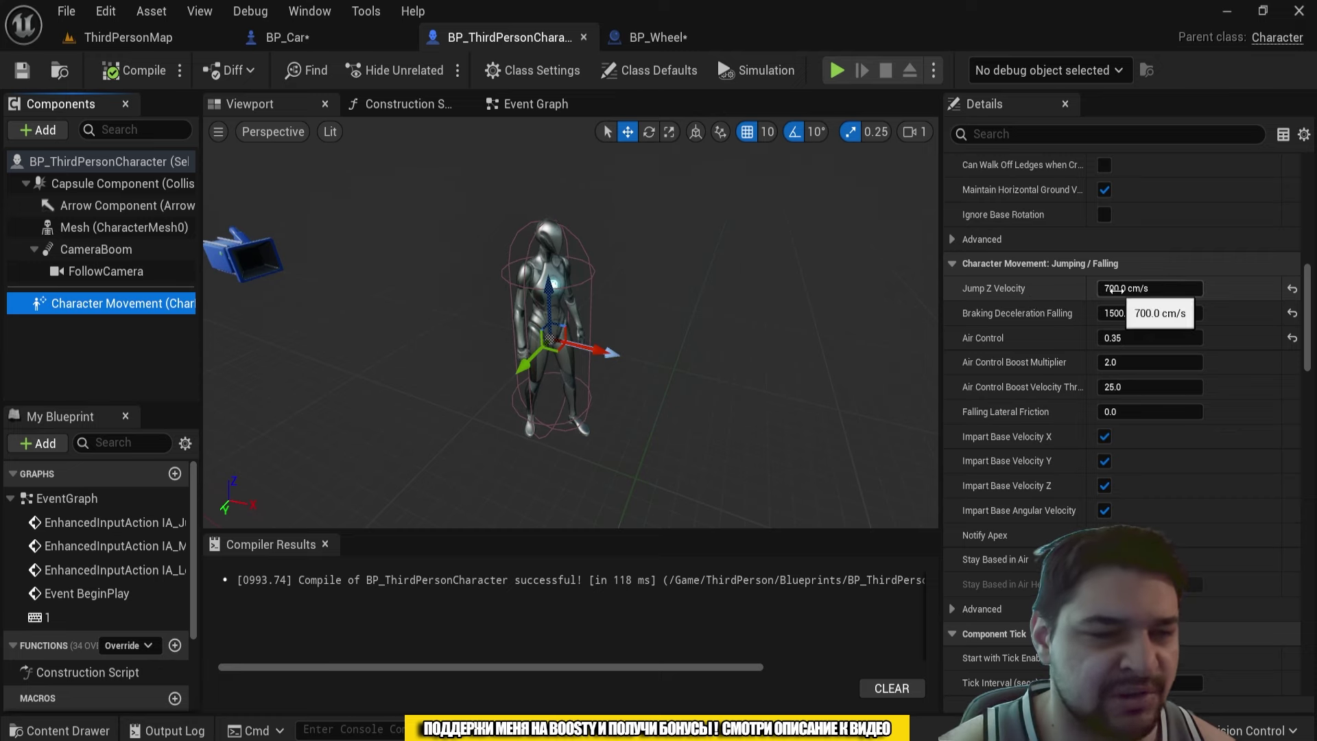
pyautogui.click(1097, 293)
pyautogui.write('5000')
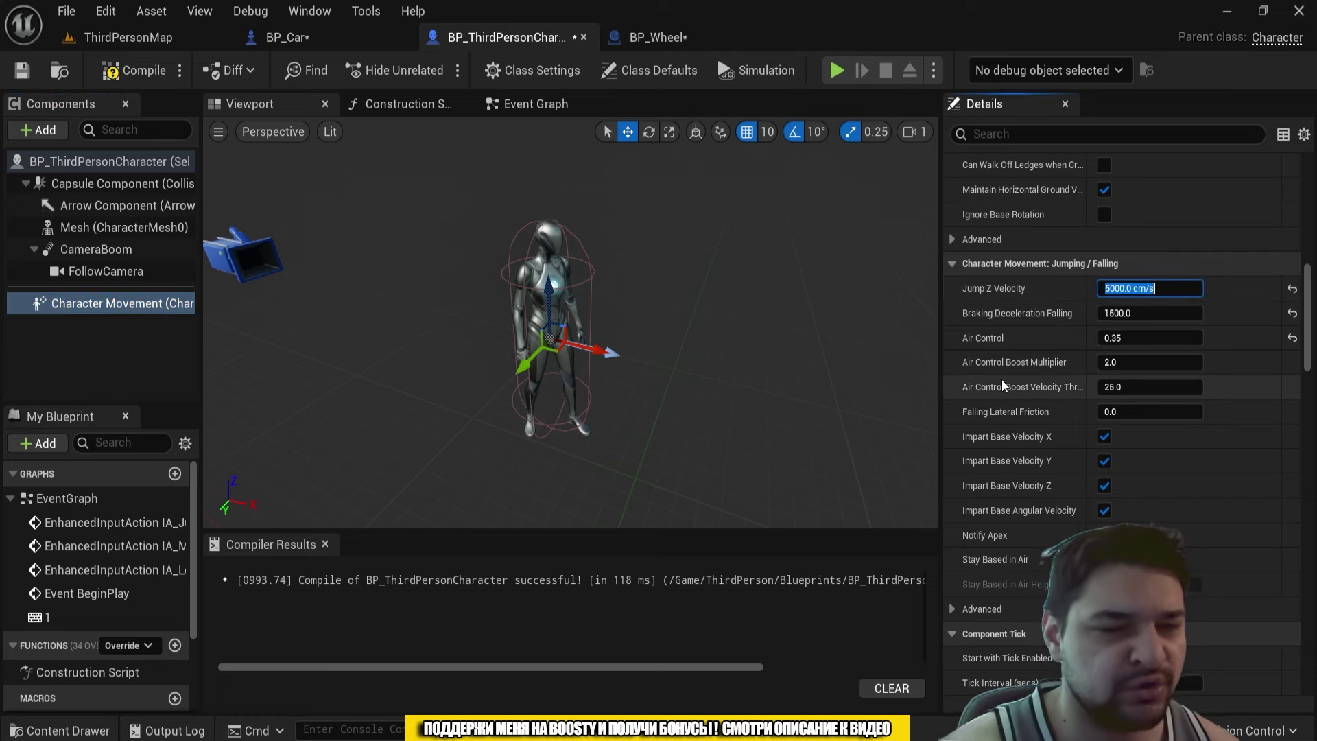
pyautogui.click(133, 69)
# Step: Play the ThirdPersonMap with Alt+P, jump with Space, then stop with Esc
pyautogui.click(141, 38)
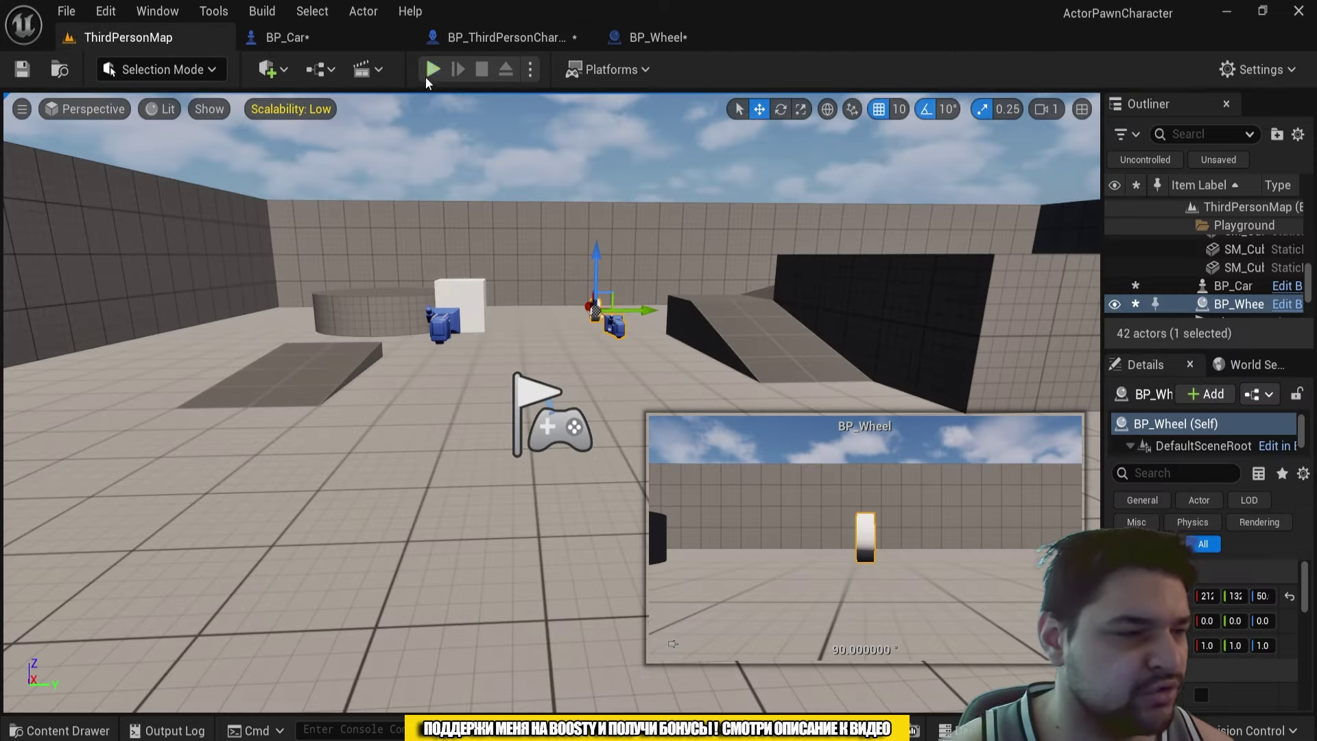
pyautogui.hotkey('alt', 'p')
pyautogui.press('space')
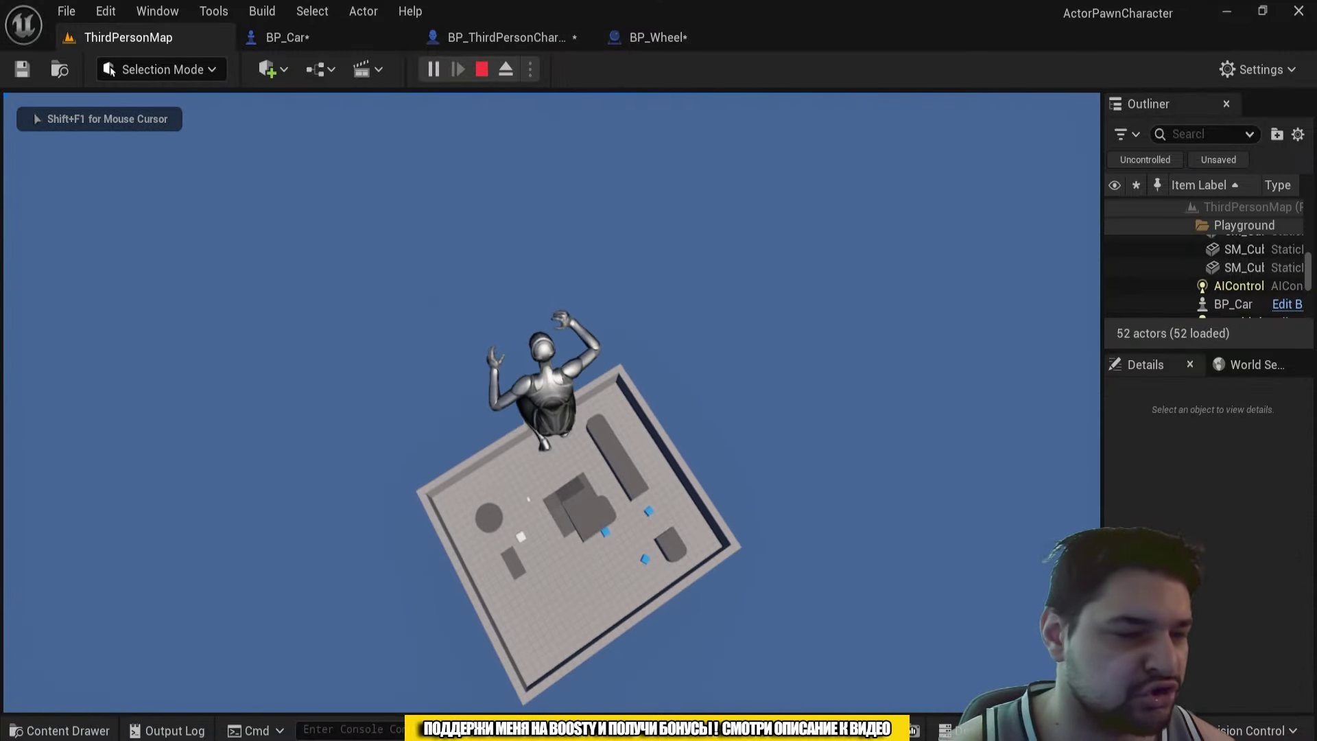
pyautogui.press('Escape')
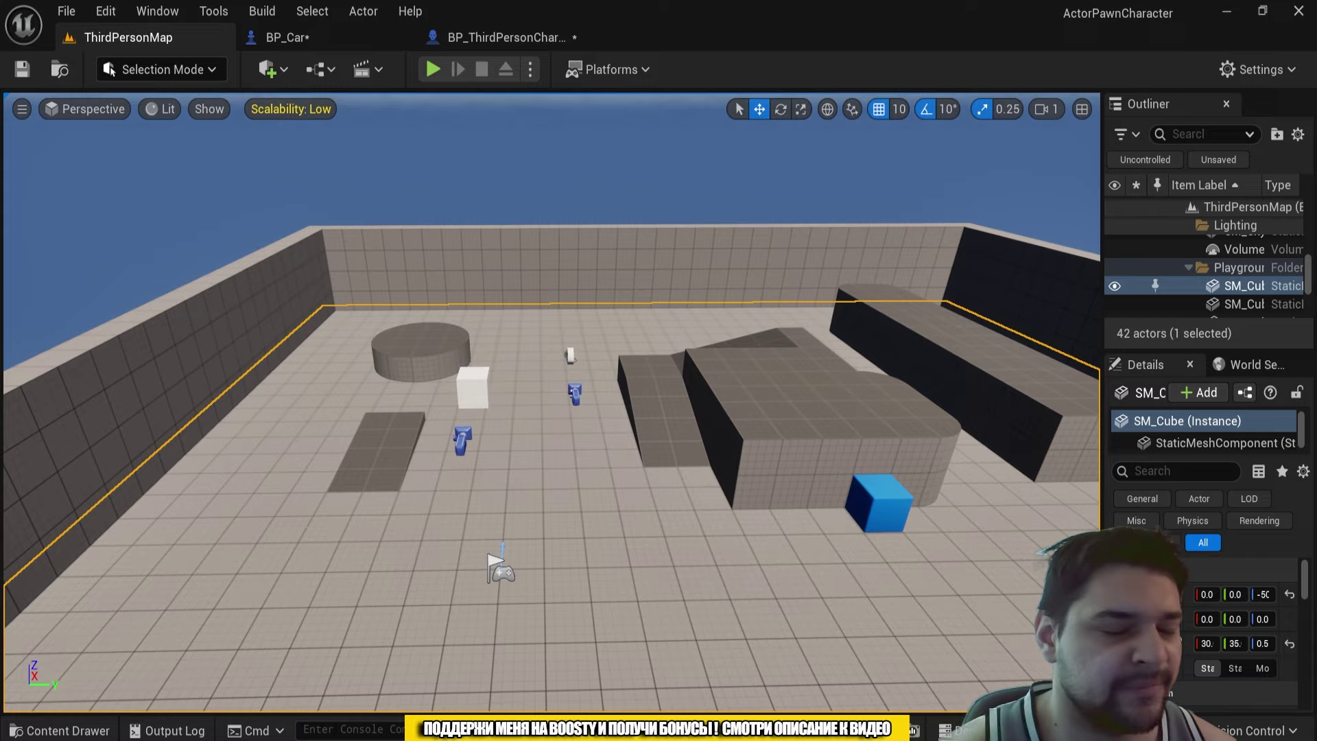
# Step: Pull the viewport back to see the whole level from above
pyautogui.moveTo(549, 412); pyautogui.dragTo(8, 621, button='right')
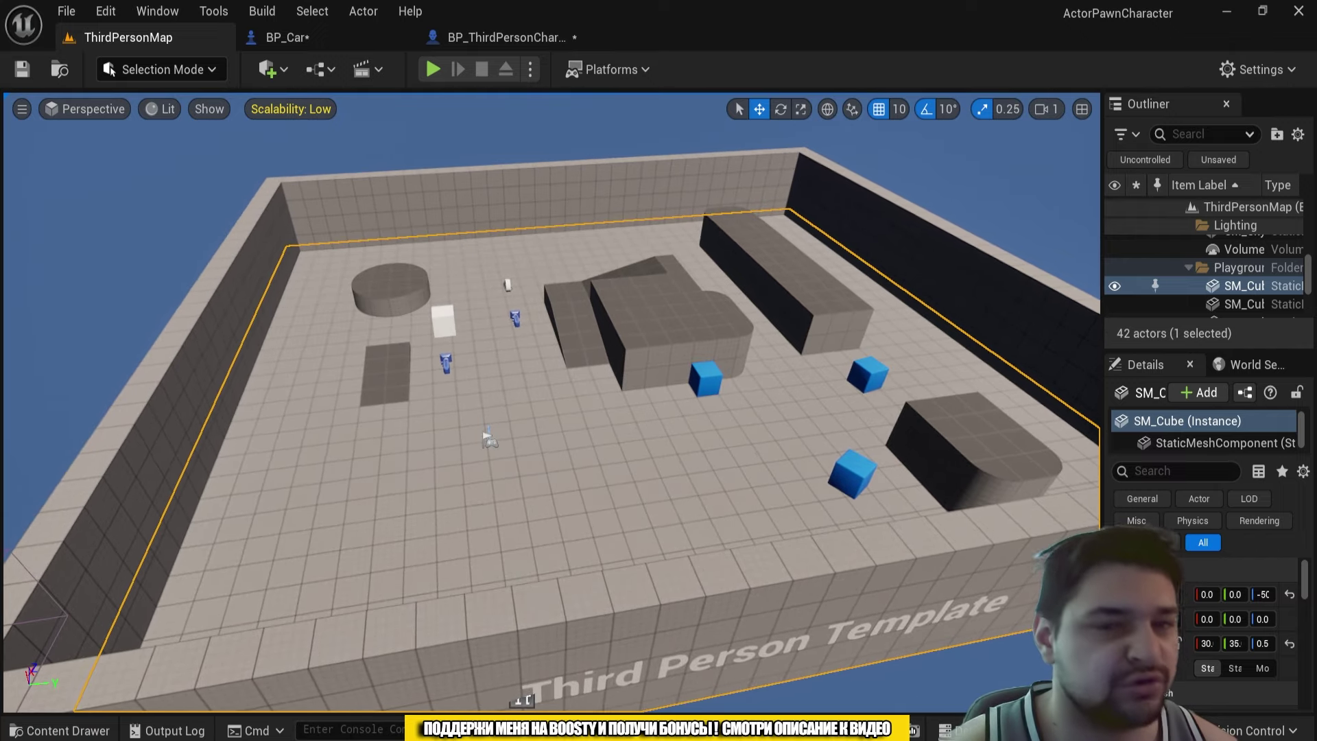
pyautogui.moveTo(8, 620); pyautogui.dragTo(8, 621, button='right')
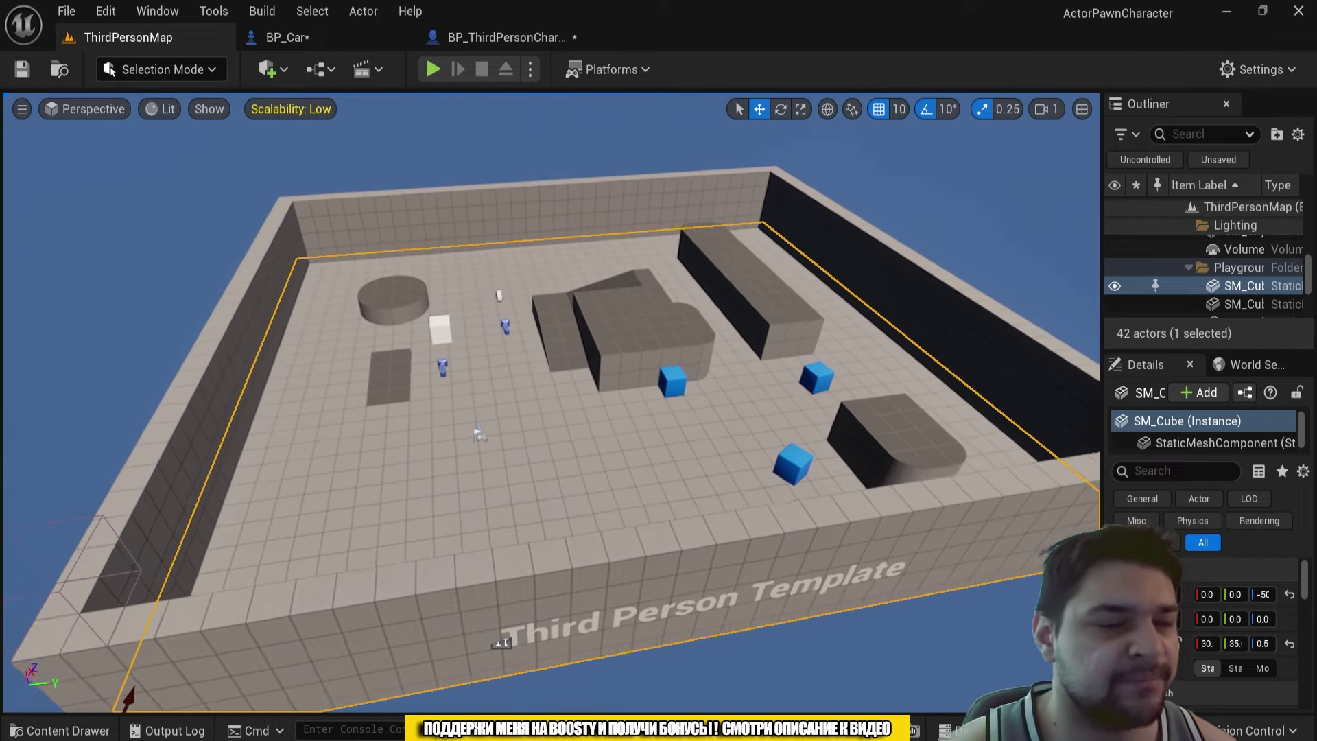
pyautogui.moveTo(7, 552); pyautogui.dragTo(3, 582, button='right')
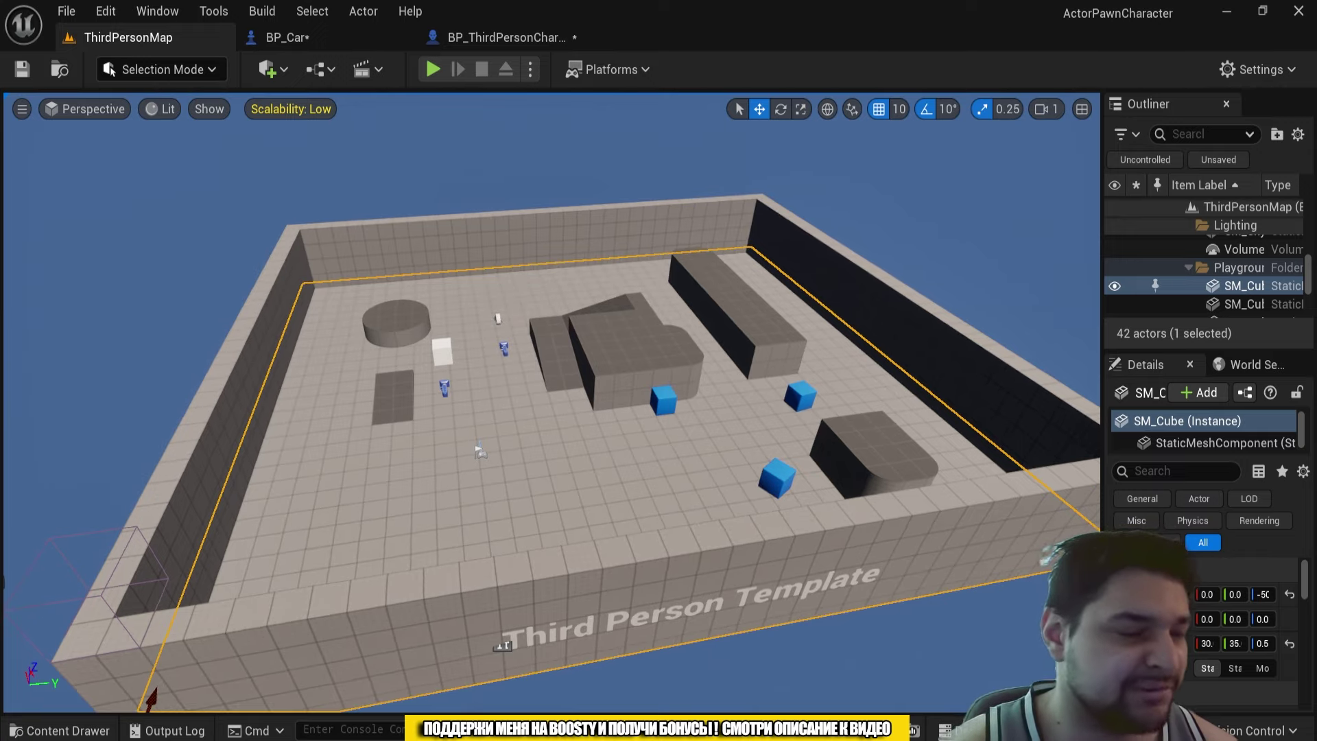
pyautogui.moveTo(2, 583)
pyautogui.mouseDown(button='right')
pyautogui.moveTo(14, 543)
pyautogui.moveTo(27, 570)
pyautogui.moveTo(31, 548)
pyautogui.mouseUp(button='right')
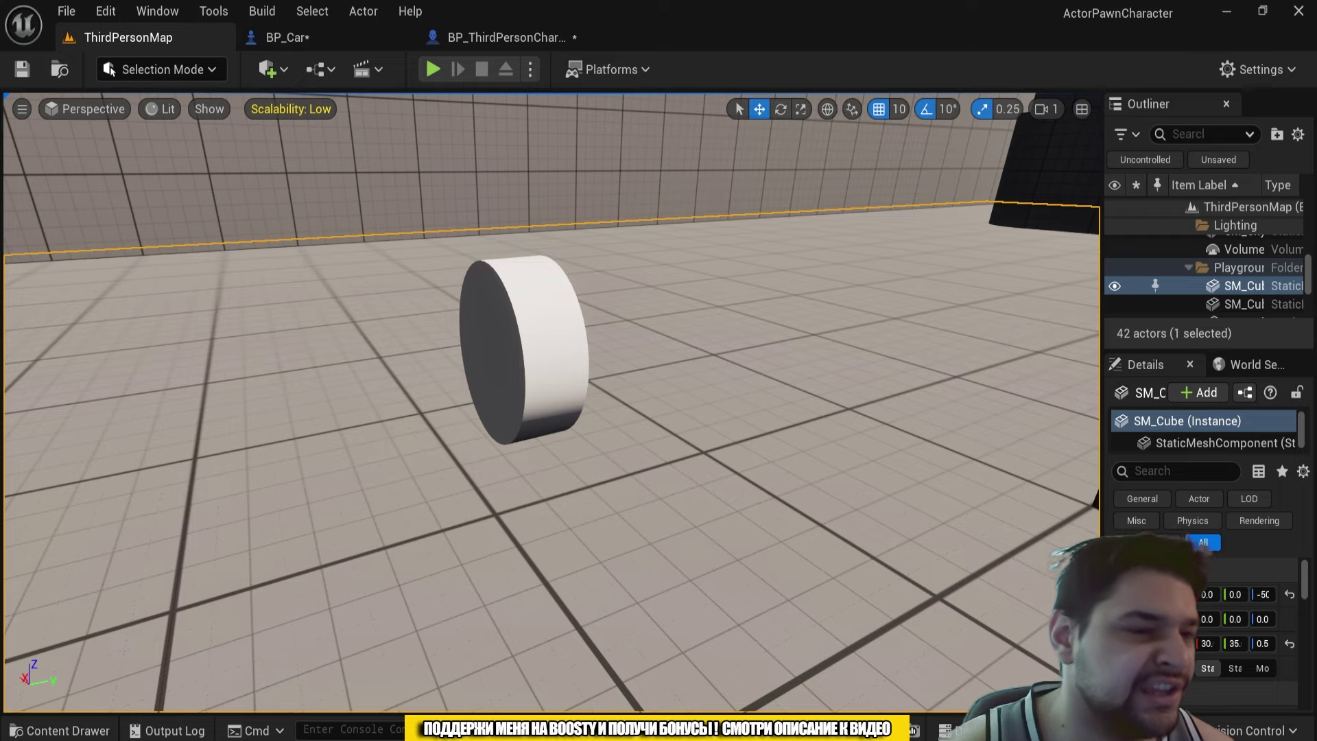
# Step: Fly the viewport around the white cube and over to the PlayerStart floor area
pyautogui.moveTo(31, 548); pyautogui.dragTo(31, 548, button='right')
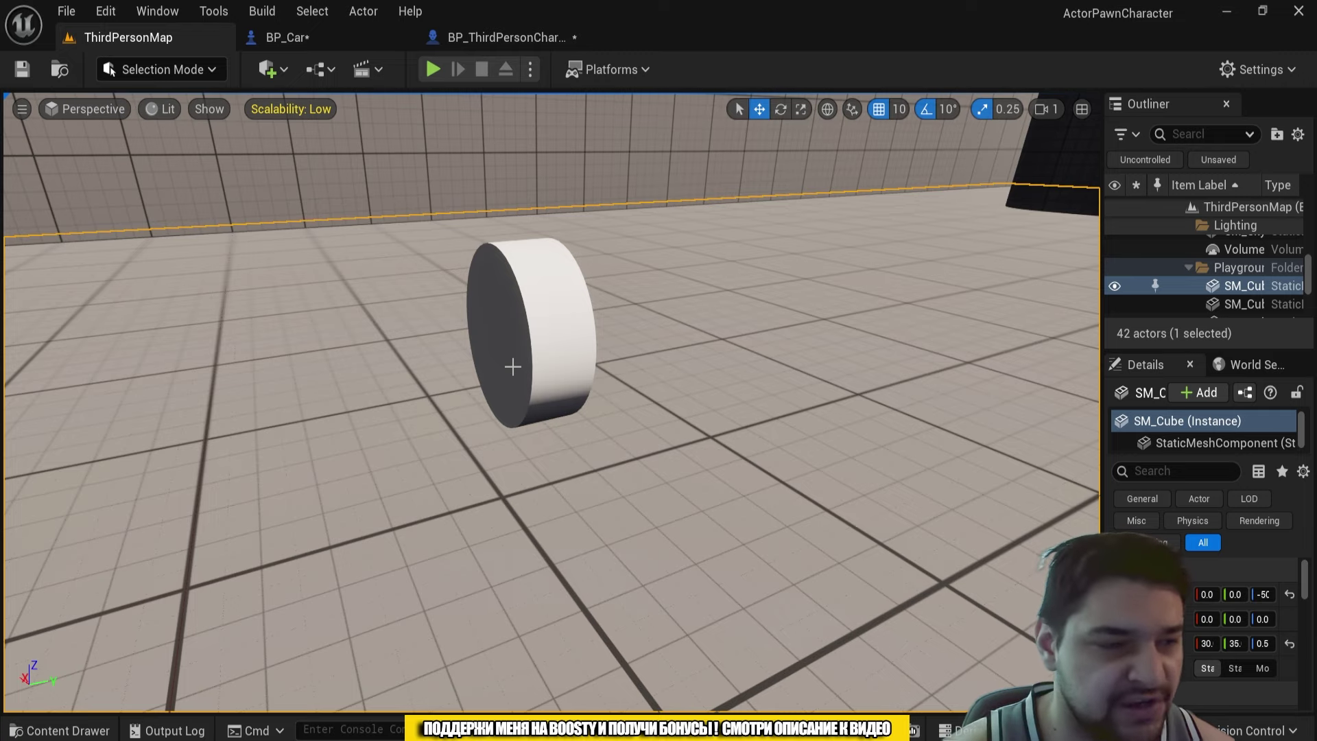
pyautogui.moveTo(512, 366)
pyautogui.mouseDown(button='right')
pyautogui.moveTo(535, 384)
pyautogui.moveTo(549, 374)
pyautogui.moveTo(506, 407)
pyautogui.moveTo(514, 384)
pyautogui.moveTo(501, 387)
pyautogui.moveTo(515, 394)
pyautogui.mouseUp(button='right')
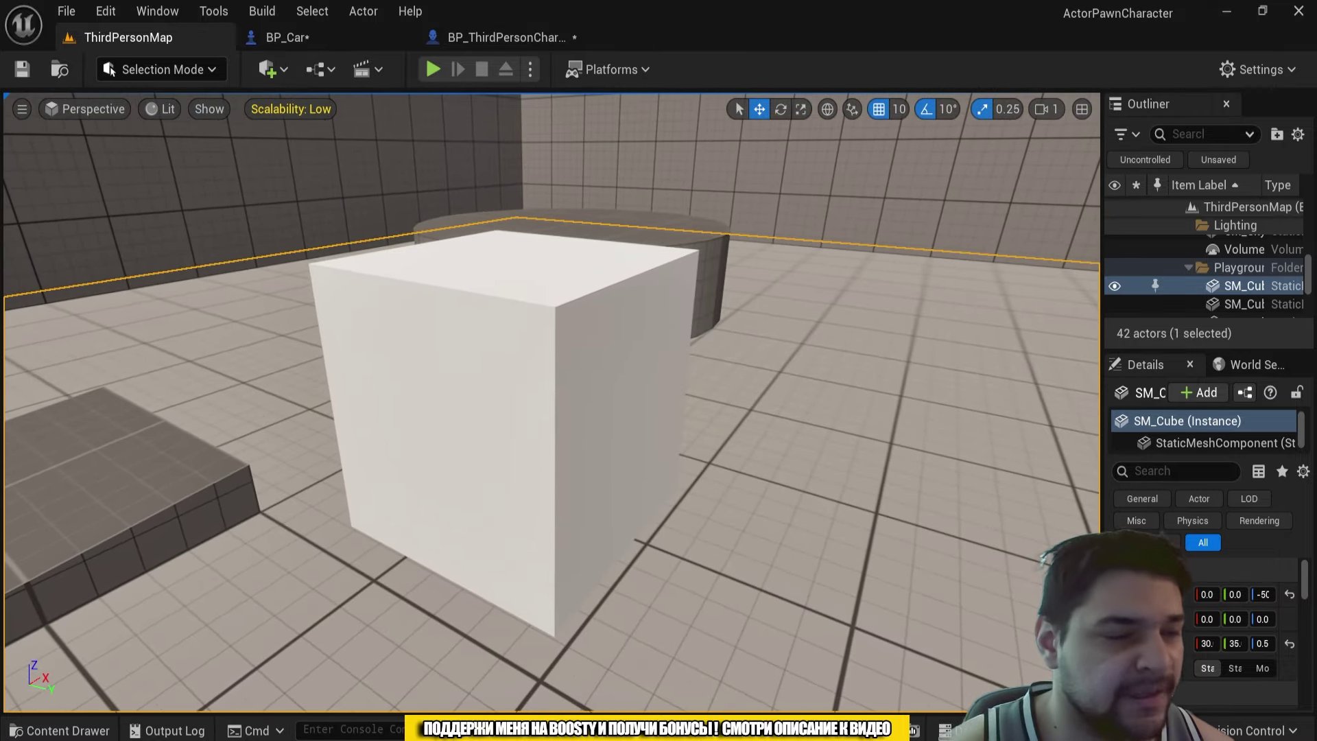
pyautogui.moveTo(514, 394); pyautogui.dragTo(506, 395, button='right')
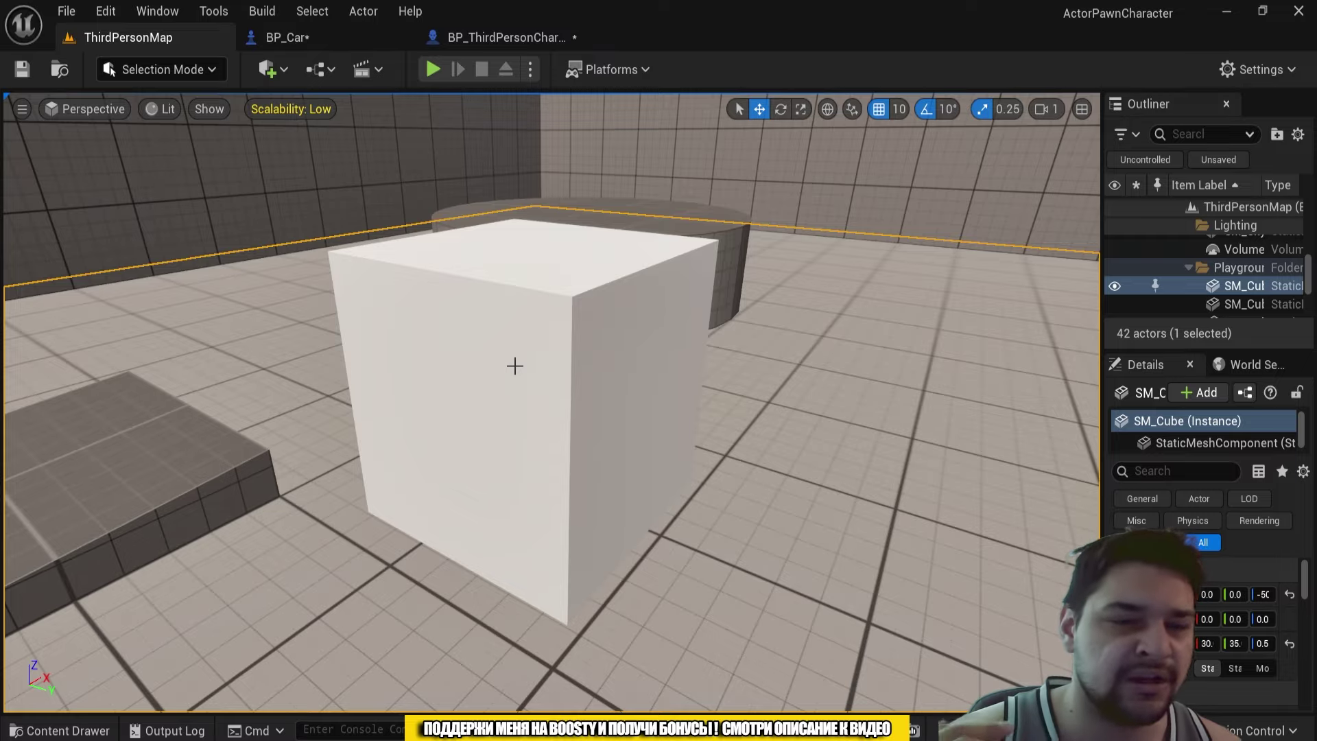
pyautogui.moveTo(515, 366)
pyautogui.mouseDown(button='right')
pyautogui.moveTo(446, 412)
pyautogui.moveTo(480, 384)
pyautogui.mouseUp(button='right')
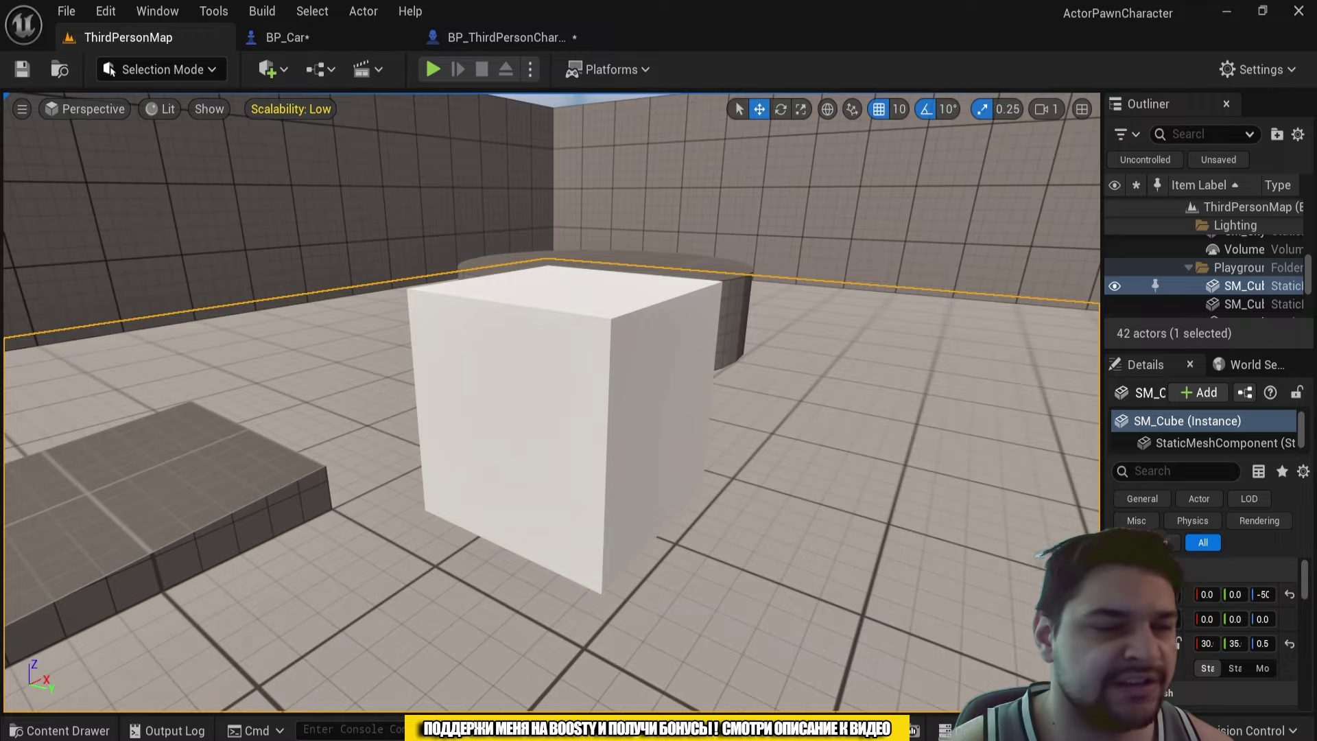
pyautogui.moveTo(480, 384); pyautogui.dragTo(480, 384, button='right')
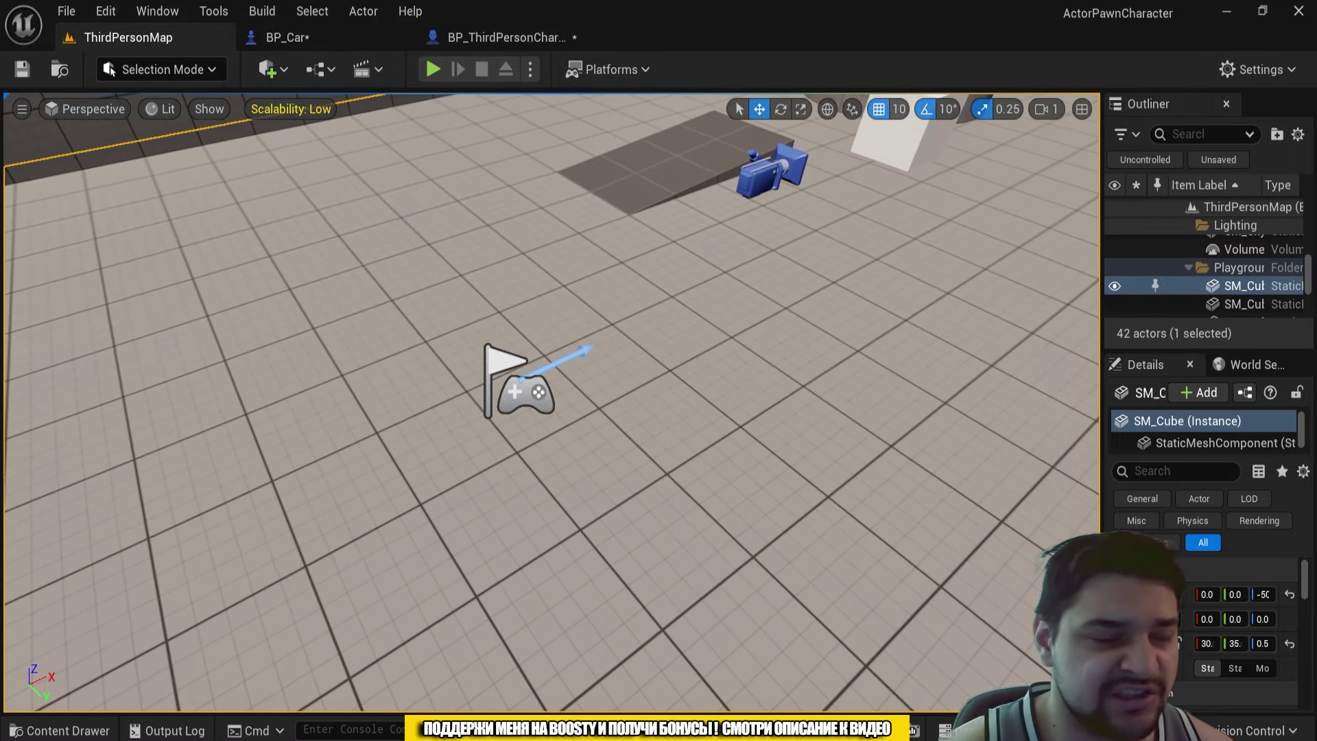
pyautogui.click(519, 39)
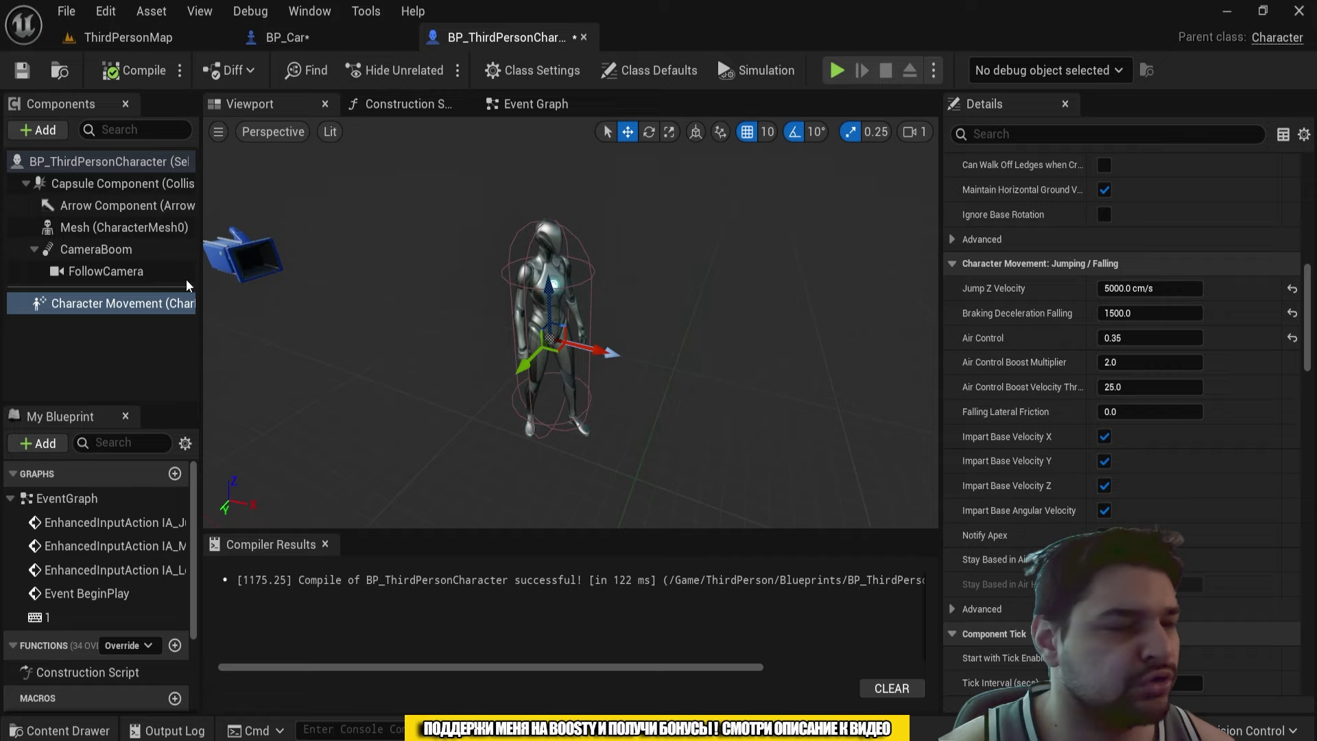
pyautogui.click(121, 312)
pyautogui.scroll(-10, 1140, 268)
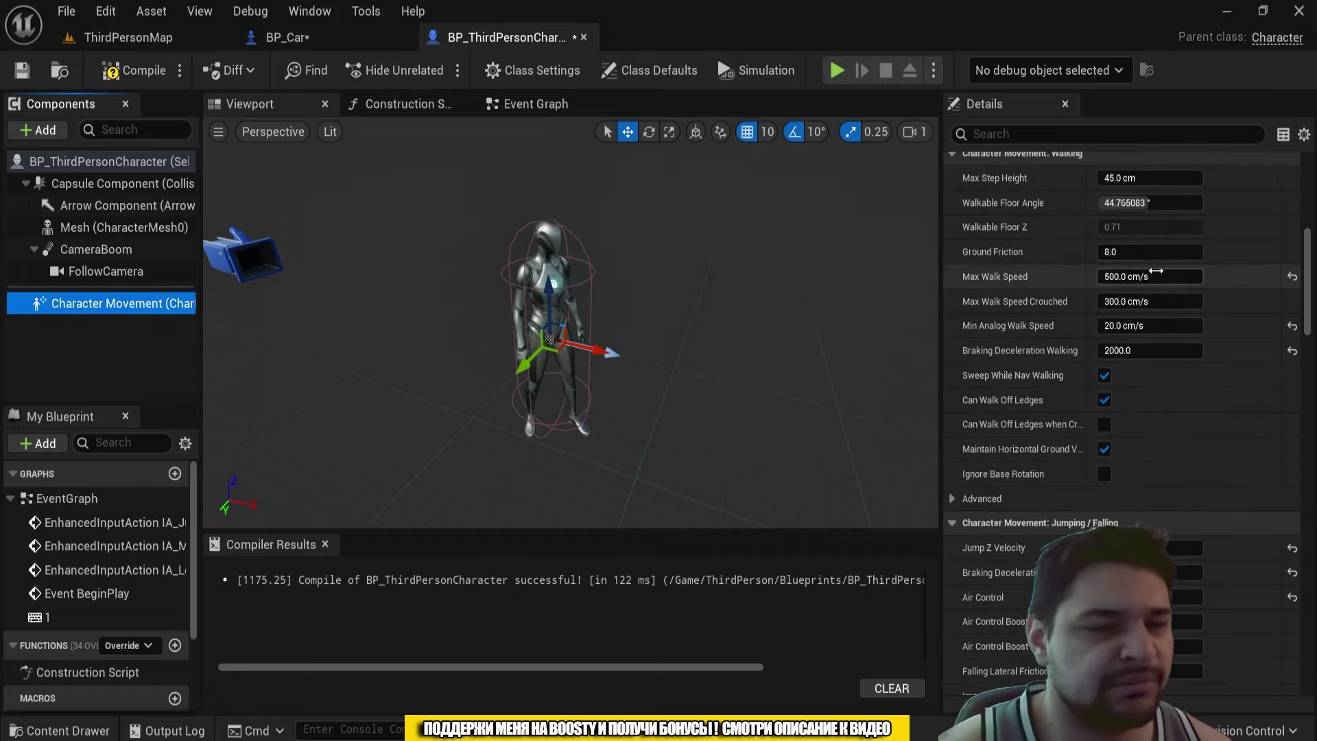
pyautogui.scroll(-5, 1140, 268)
pyautogui.scroll(-5, 1125, 281)
pyautogui.scroll(-5, 1111, 292)
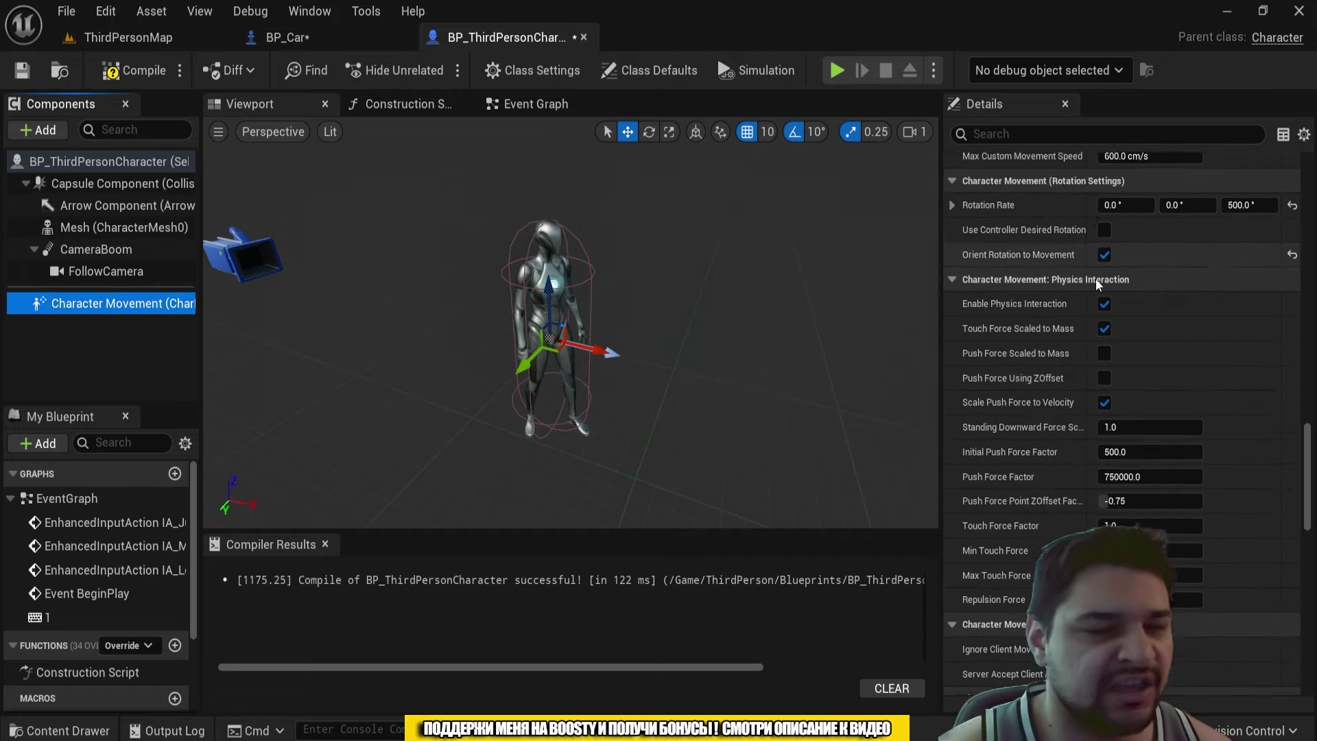
pyautogui.scroll(-3, 1093, 304)
pyautogui.scroll(-5, 1090, 315)
pyautogui.scroll(-5, 1083, 342)
pyautogui.scroll(-5, 1081, 363)
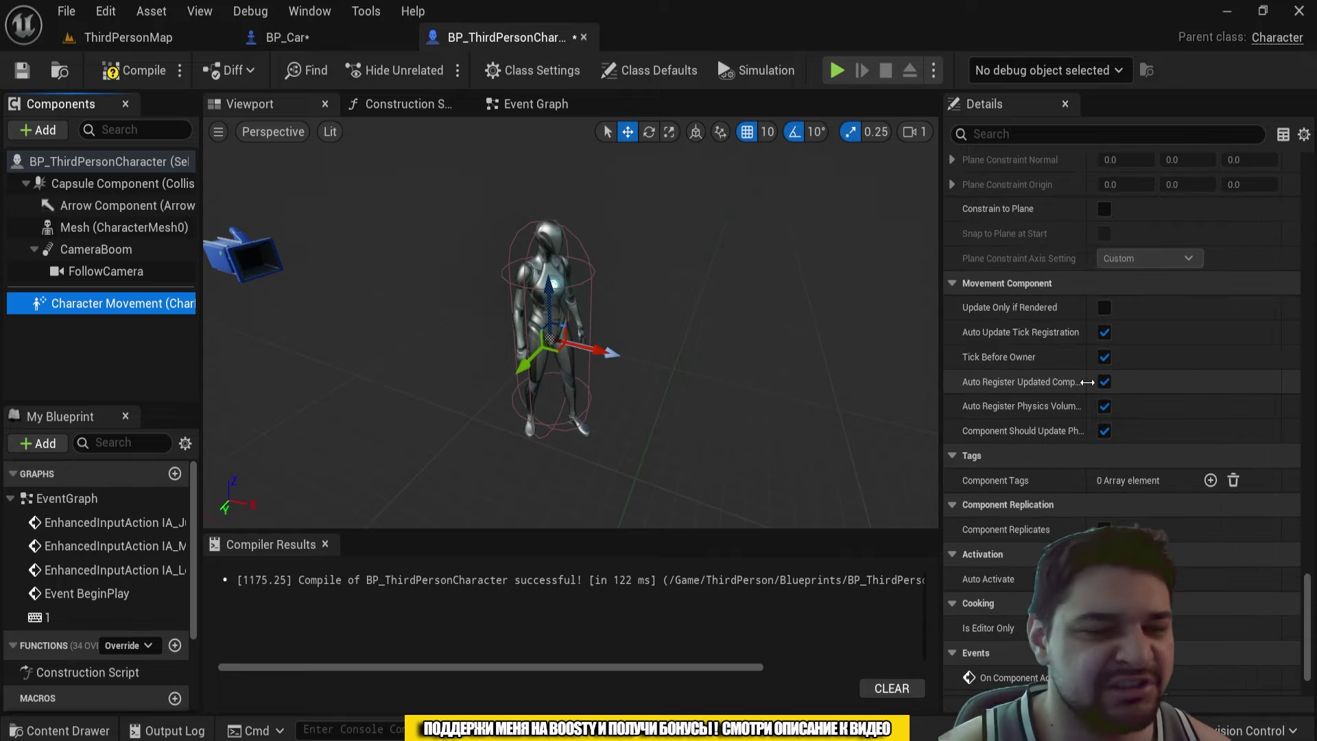
pyautogui.scroll(-5, 1079, 378)
pyautogui.moveTo(1305, 617)
pyautogui.mouseDown()
pyautogui.moveTo(1294, 280)
pyautogui.moveTo(1304, 198)
pyautogui.mouseUp()
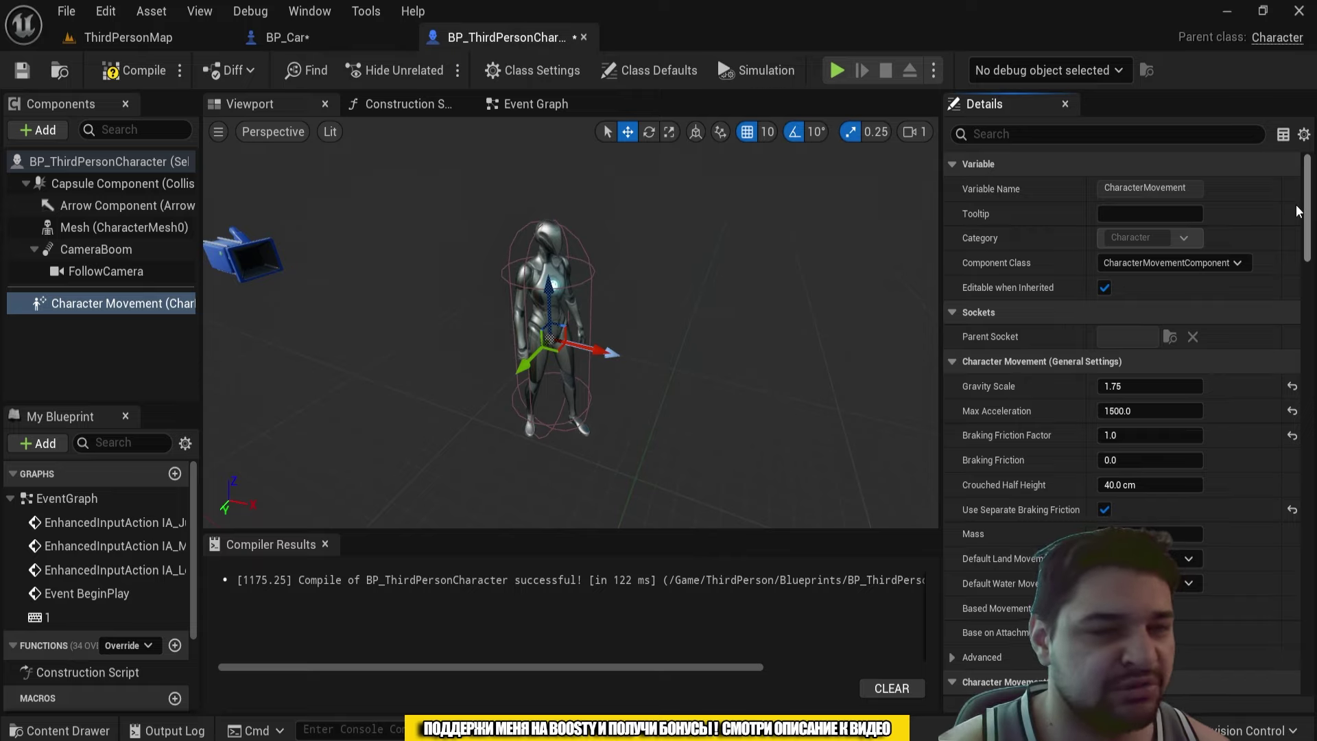
pyautogui.moveTo(1298, 210); pyautogui.dragTo(1312, 249)
pyautogui.scroll(2, 1311, 249)
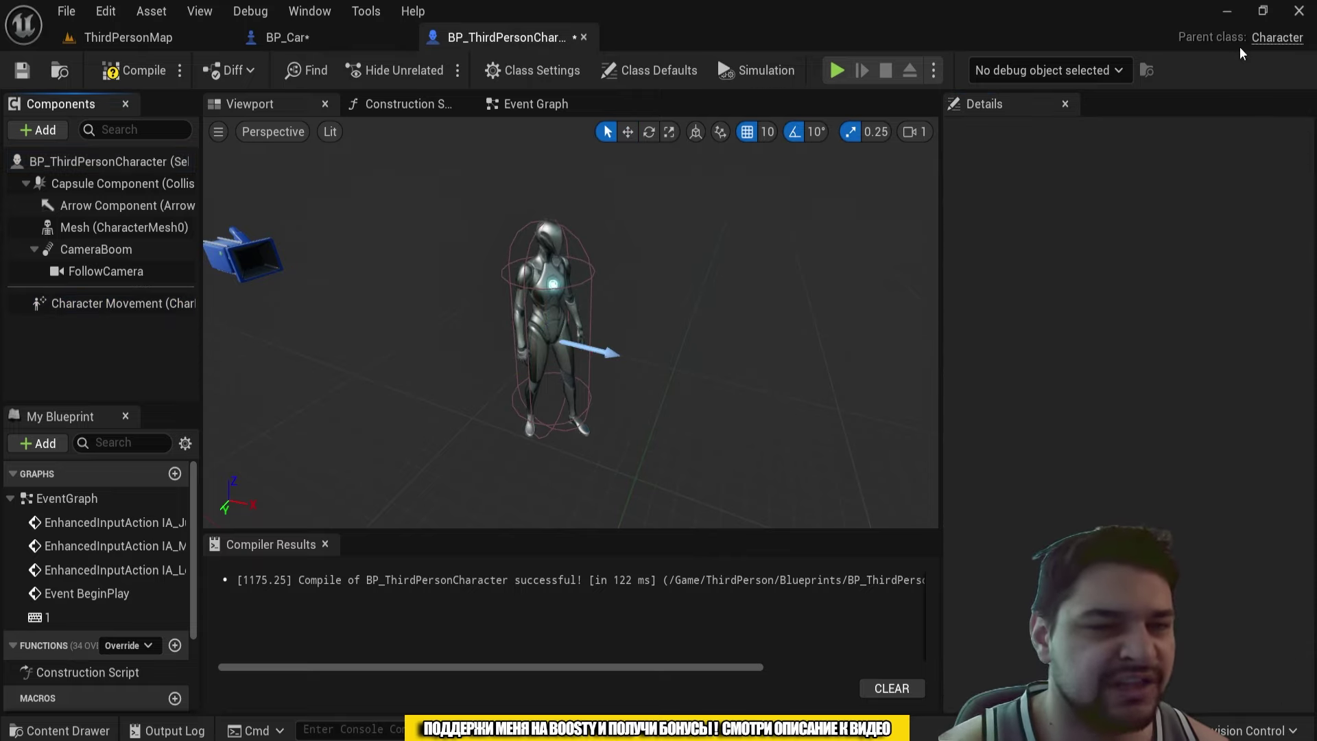
pyautogui.click(76, 303)
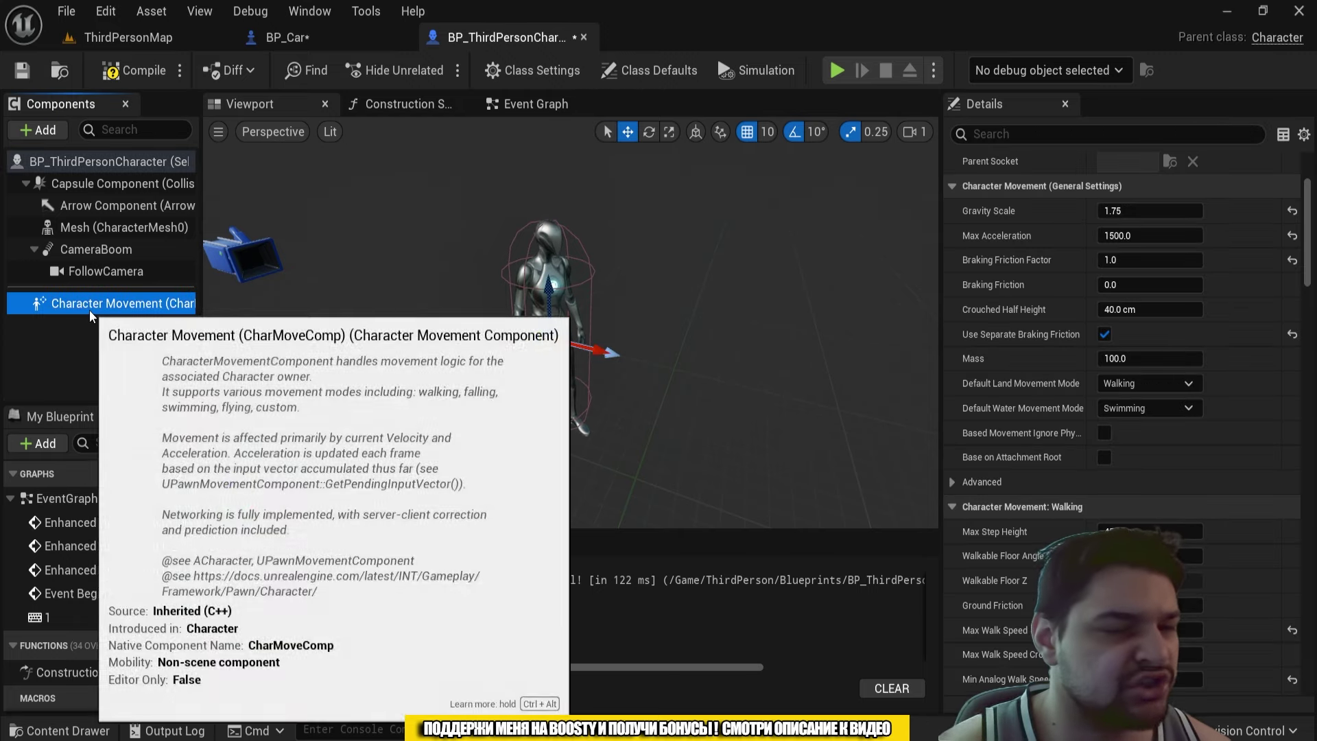
pyautogui.scroll(-3, 793, 185)
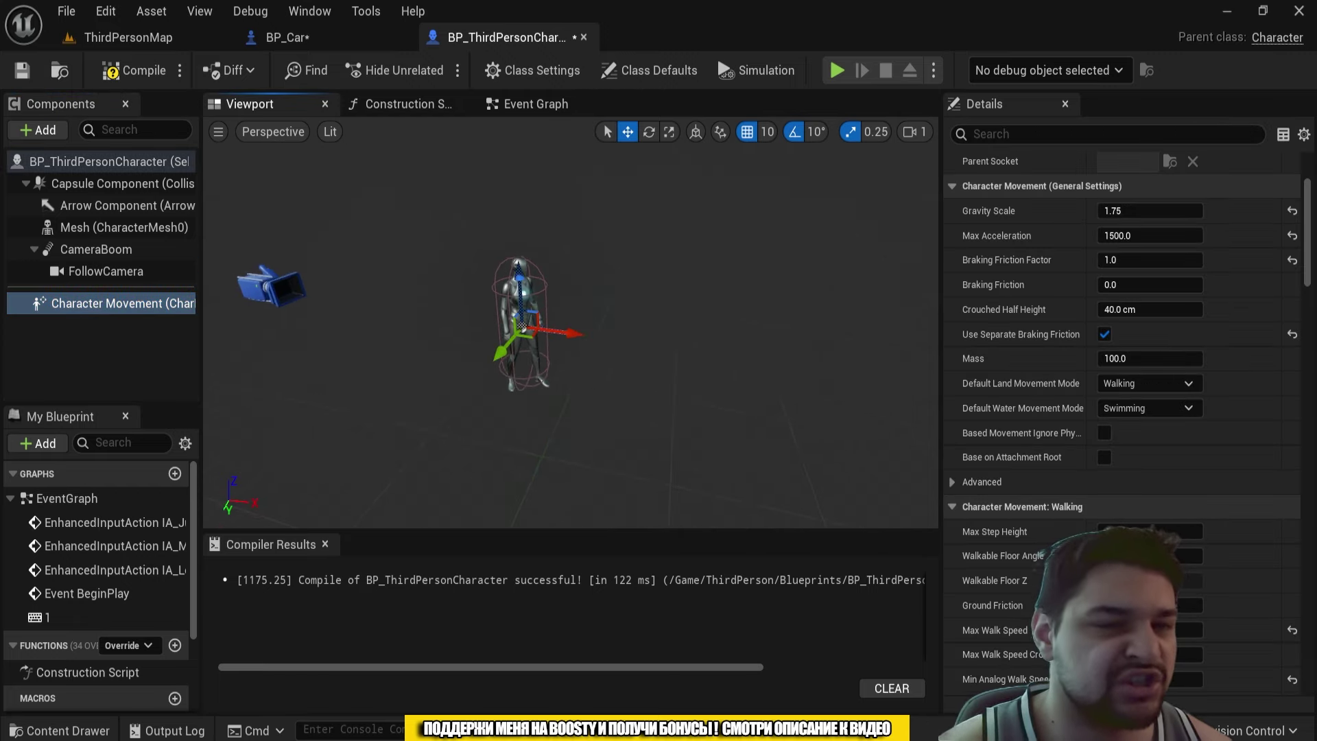
pyautogui.scroll(2, 571, 322)
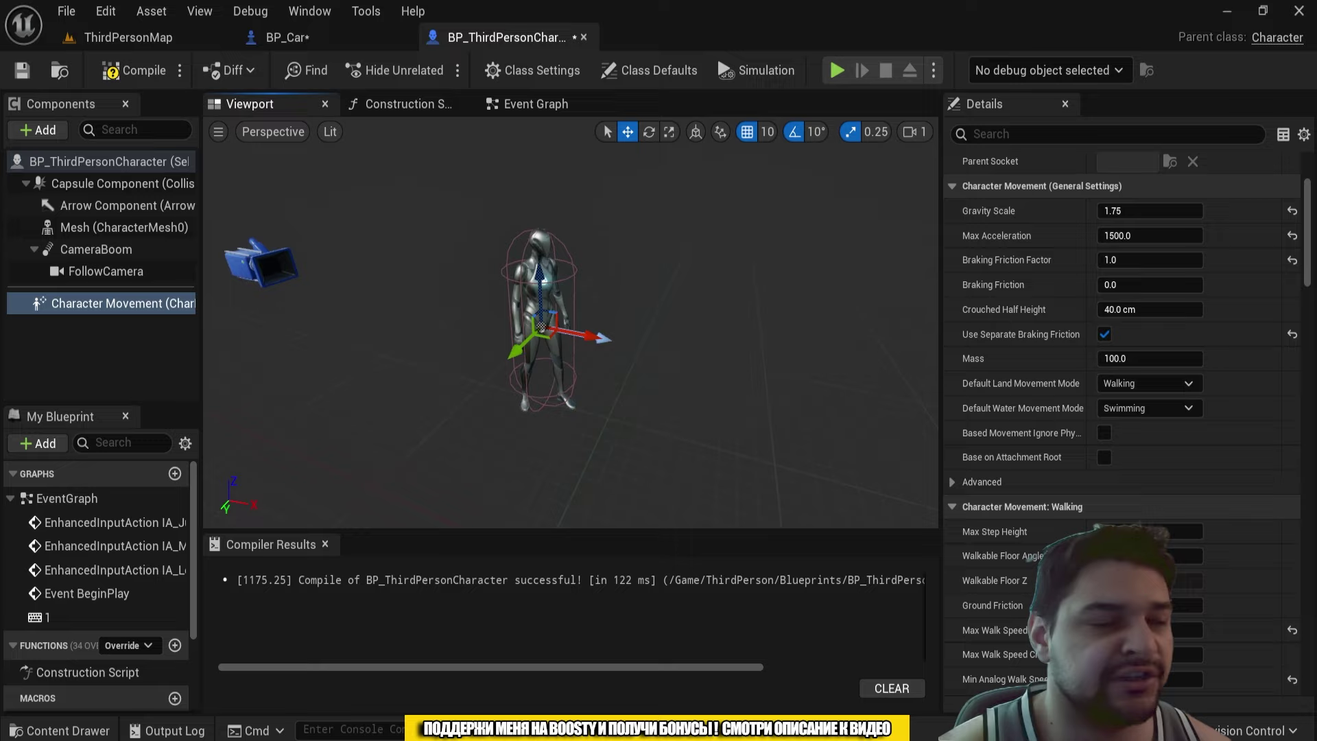
pyautogui.scroll(3, 571, 322)
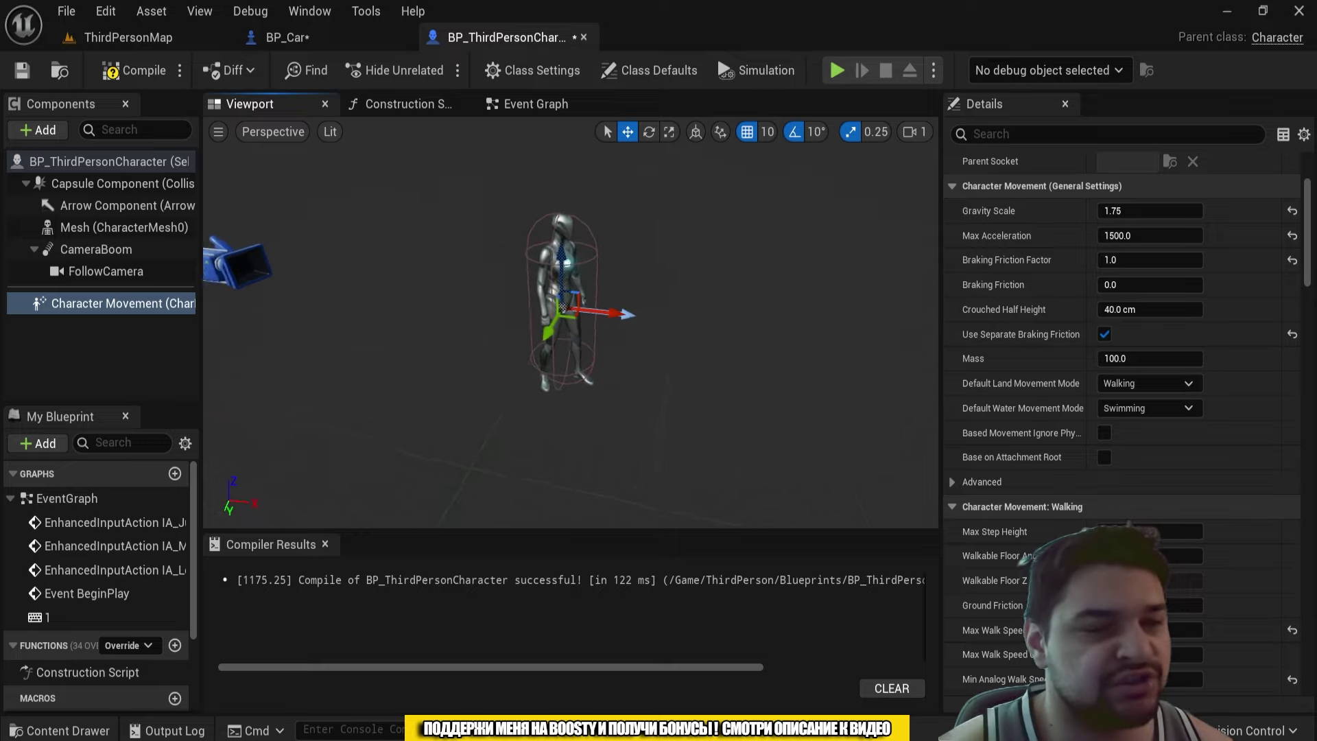
pyautogui.scroll(-4, 571, 323)
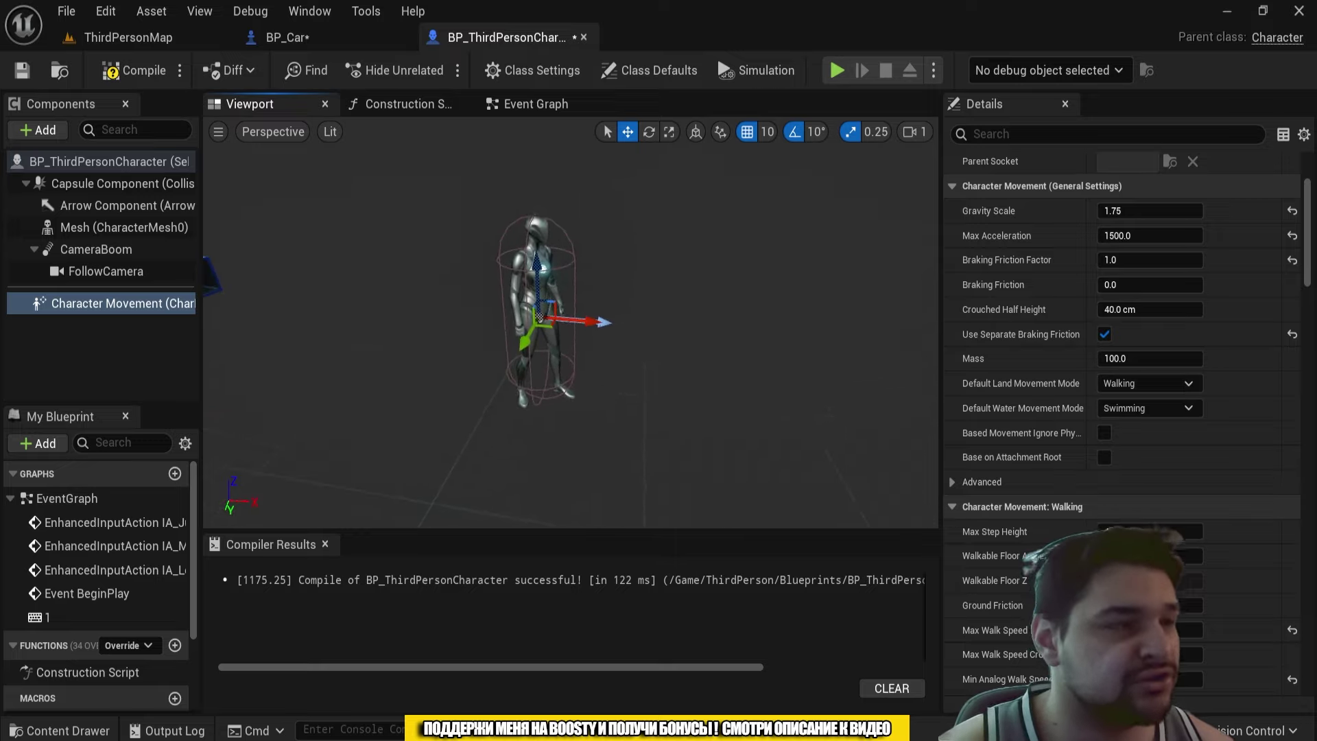
pyautogui.moveTo(571, 322); pyautogui.dragTo(565, 323, button='right')
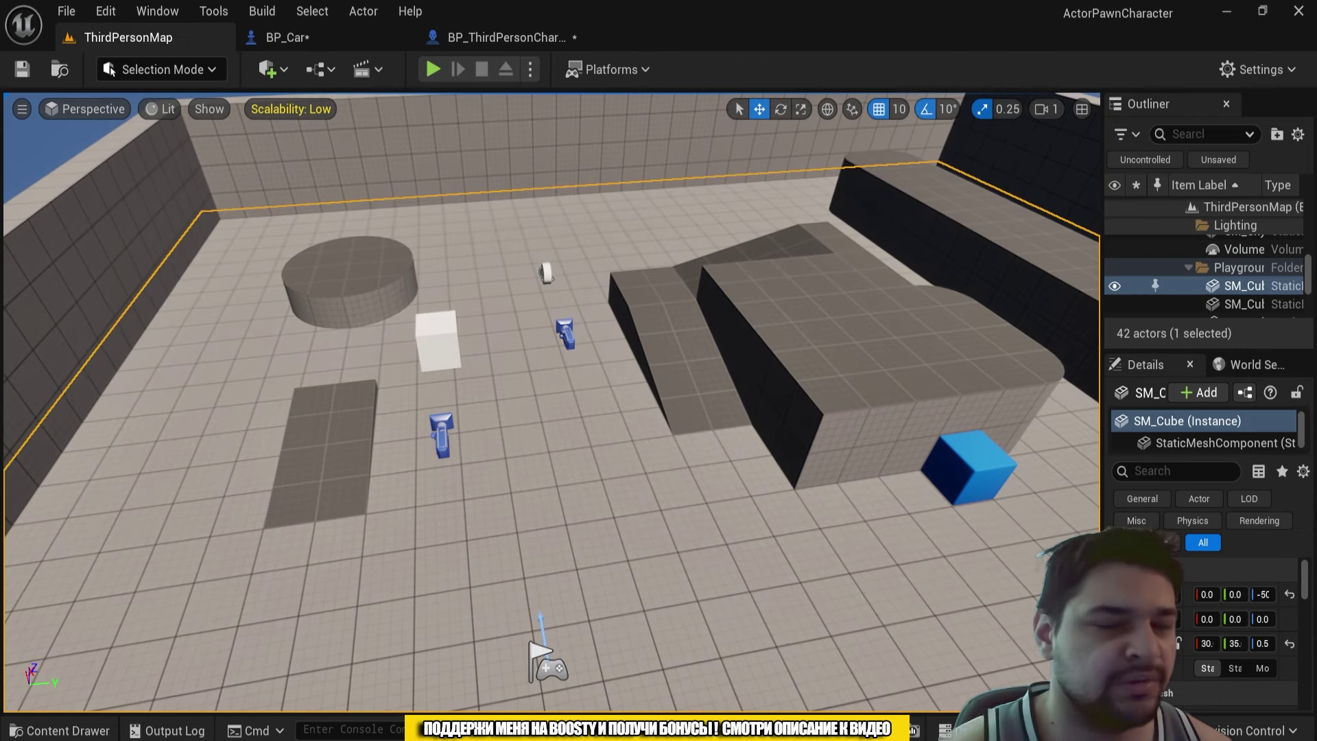
# Step: Return to ThirdPersonMap and move the view in toward the white cube
pyautogui.click(129, 37)
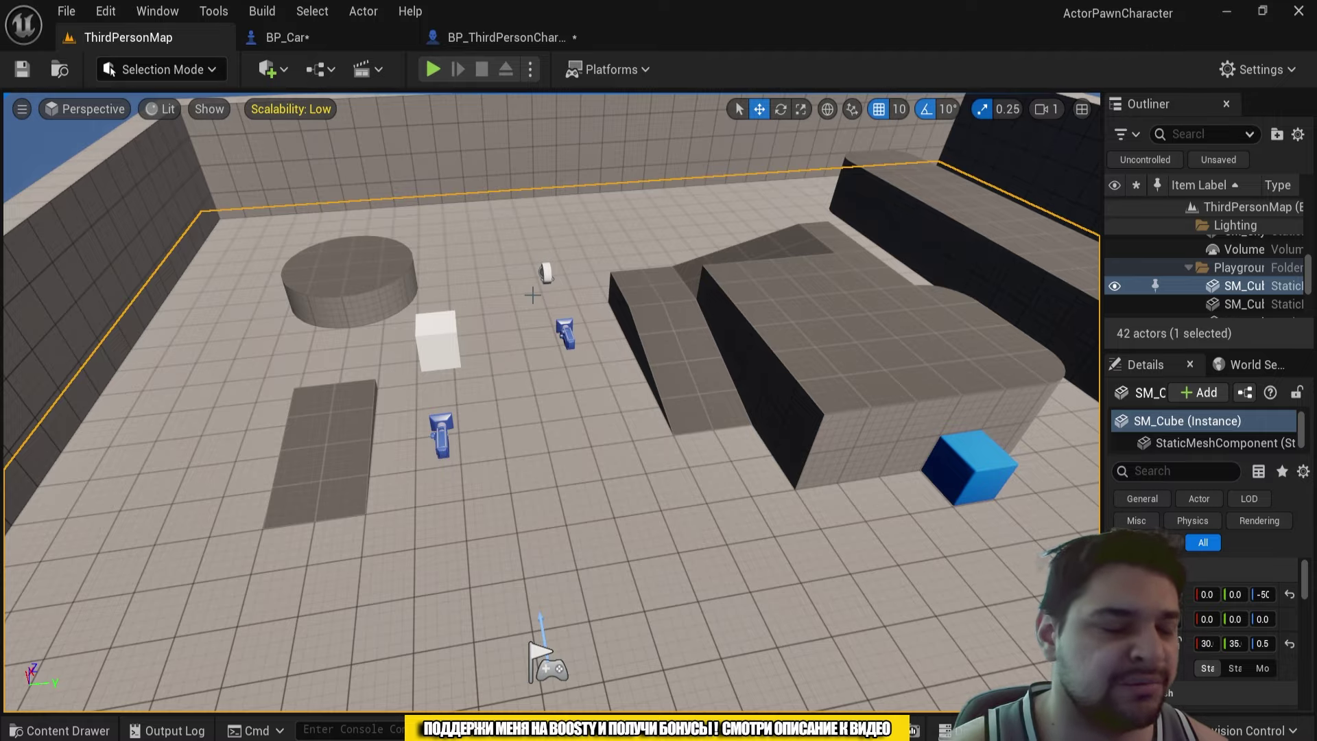
pyautogui.moveTo(532, 295); pyautogui.dragTo(532, 295, button='right')
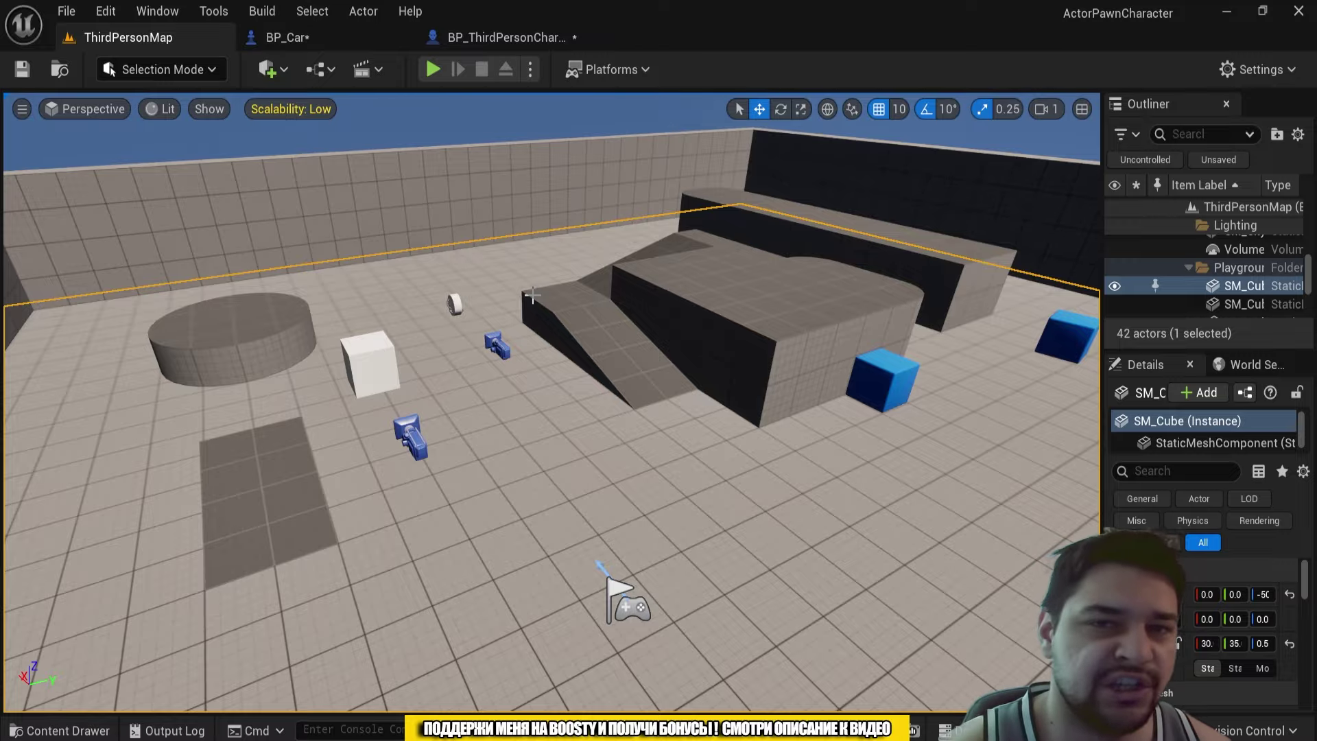
pyautogui.moveTo(532, 294); pyautogui.dragTo(523, 298, button='right')
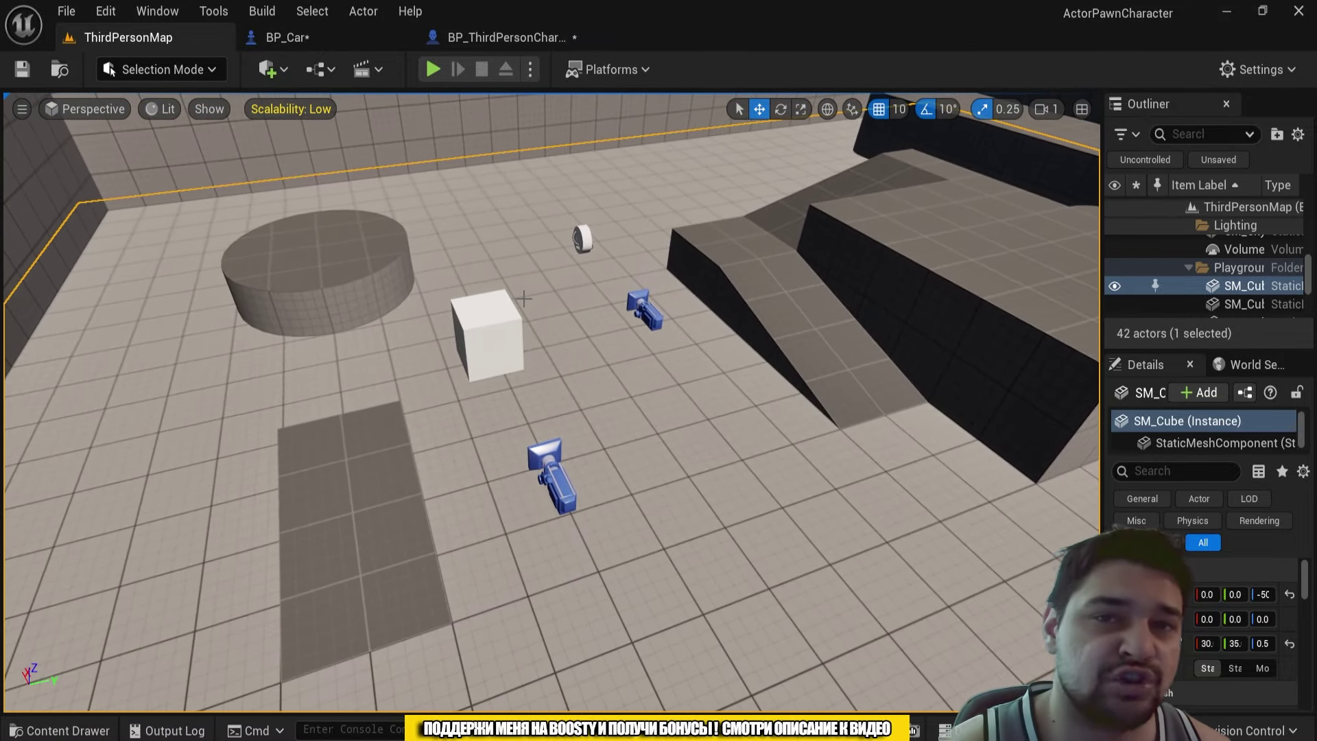